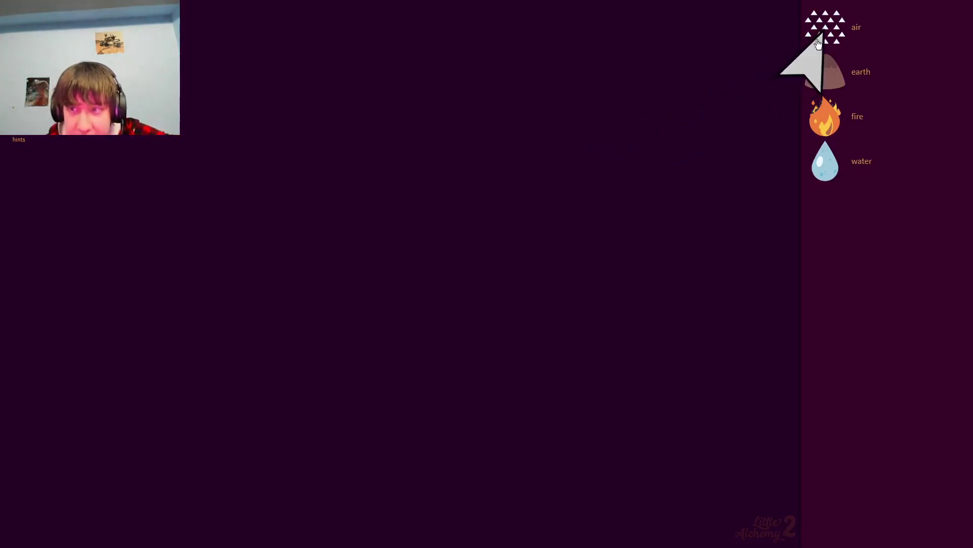
# Step: Place air and earth on the board and combine them into dust
pyautogui.moveTo(821, 43); pyautogui.dragTo(481, 245)
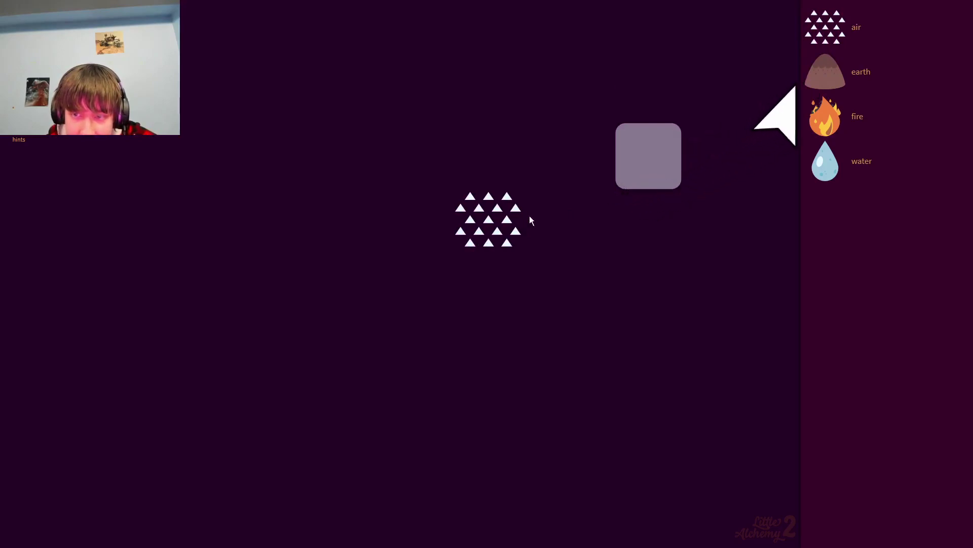
pyautogui.moveTo(830, 78)
pyautogui.mouseDown()
pyautogui.moveTo(629, 176)
pyautogui.moveTo(653, 158)
pyautogui.mouseUp()
pyautogui.moveTo(488, 221); pyautogui.dragTo(647, 156)
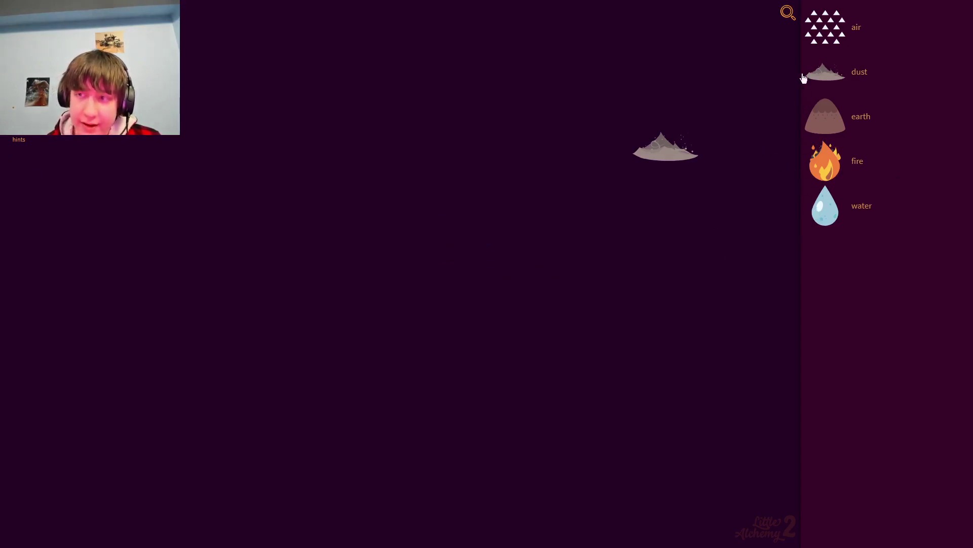
# Step: Discover smoke (fire+air), mist (water+air) and pressure (air+air)
pyautogui.moveTo(808, 154); pyautogui.dragTo(553, 115)
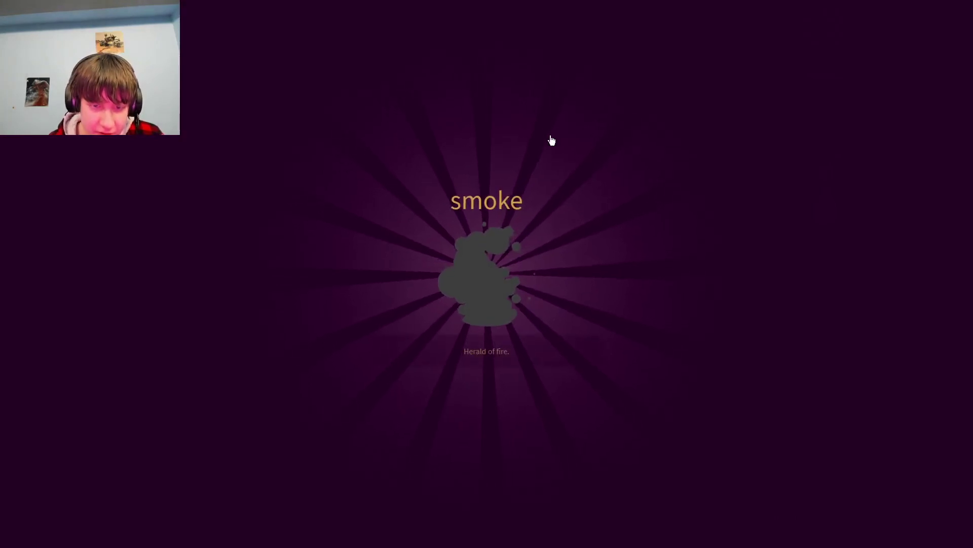
pyautogui.click(399, 171)
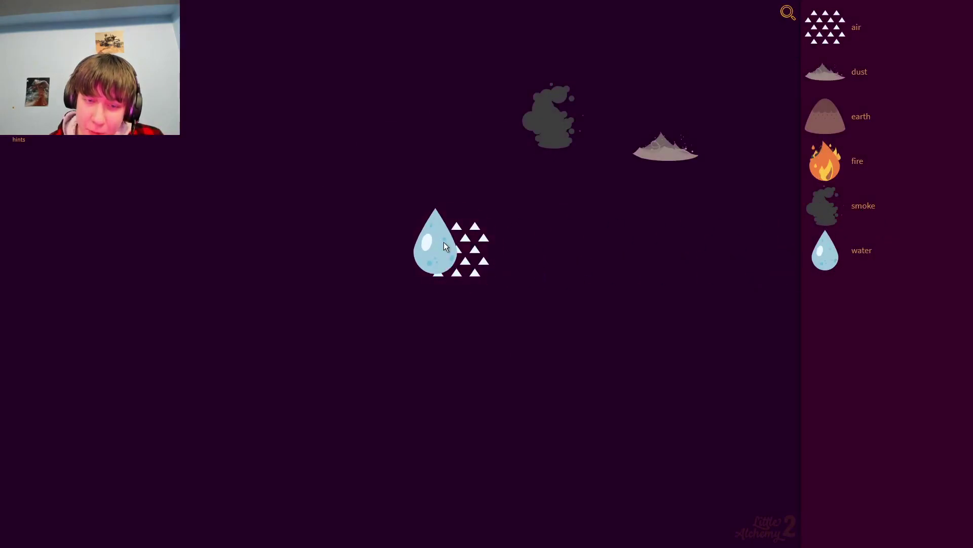
pyautogui.moveTo(443, 242); pyautogui.dragTo(431, 237)
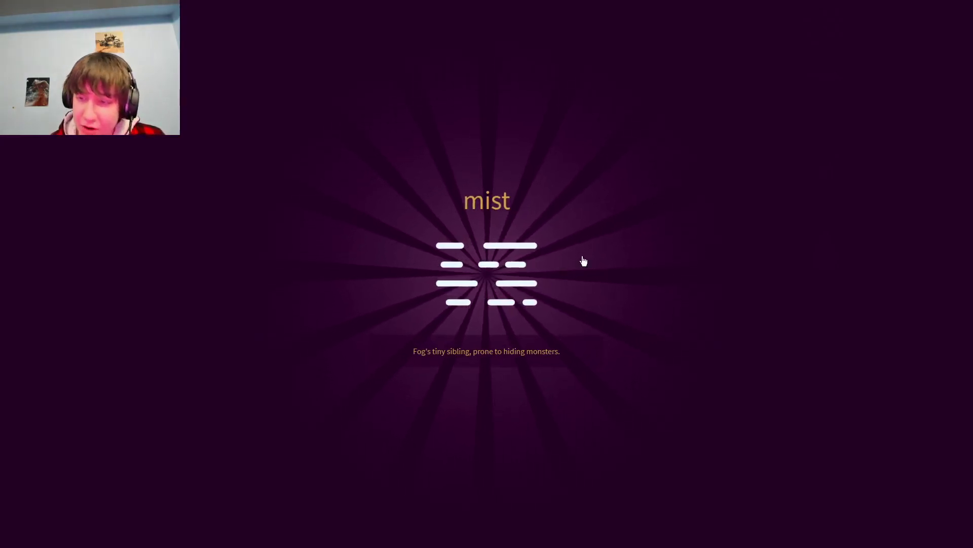
pyautogui.click(662, 267)
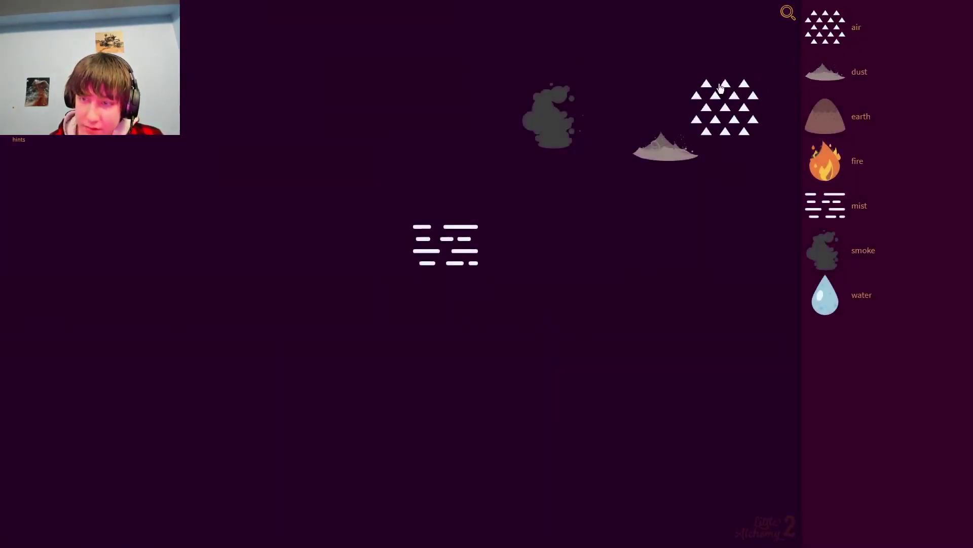
pyautogui.moveTo(393, 144); pyautogui.dragTo(393, 142)
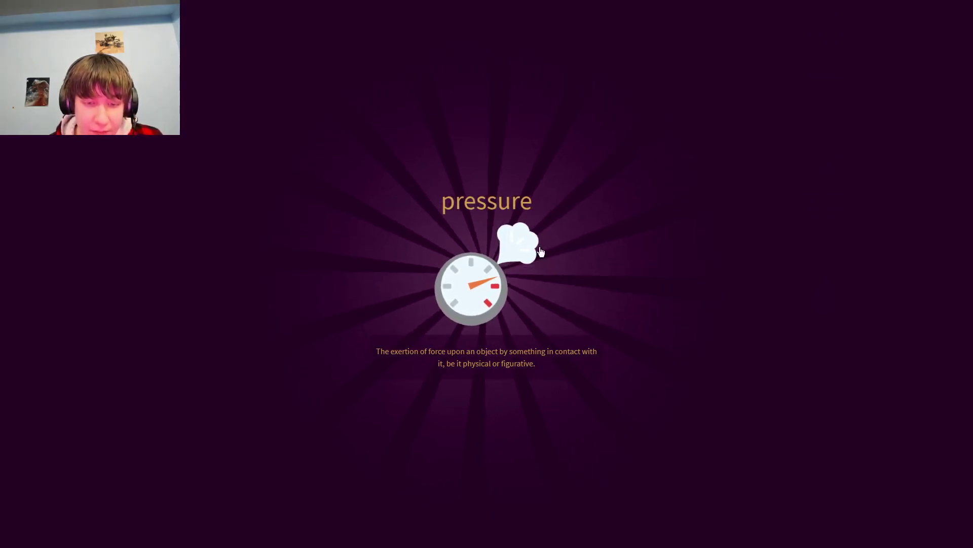
pyautogui.click(503, 235)
# Step: Discover lava (fire+earth), mud (water+earth) and land (earth+earth)
pyautogui.moveTo(374, 139); pyautogui.dragTo(452, 169)
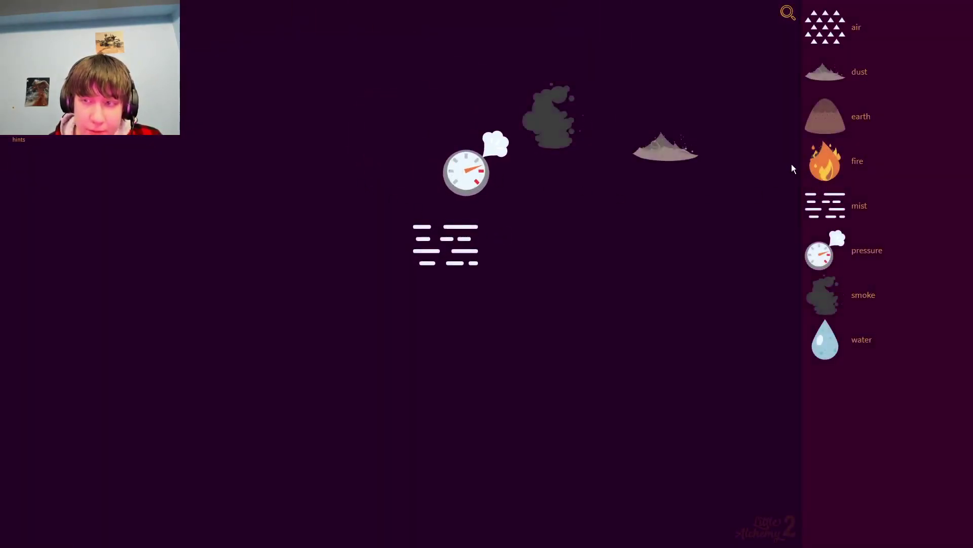
pyautogui.moveTo(825, 117); pyautogui.dragTo(322, 136)
pyautogui.moveTo(823, 174); pyautogui.dragTo(301, 144)
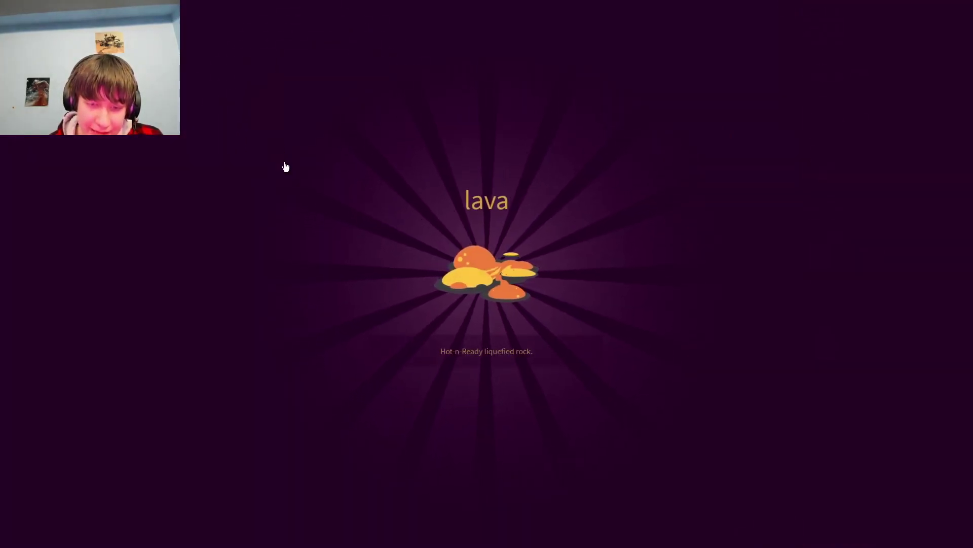
pyautogui.click(392, 290)
pyautogui.moveTo(818, 141); pyautogui.dragTo(330, 264)
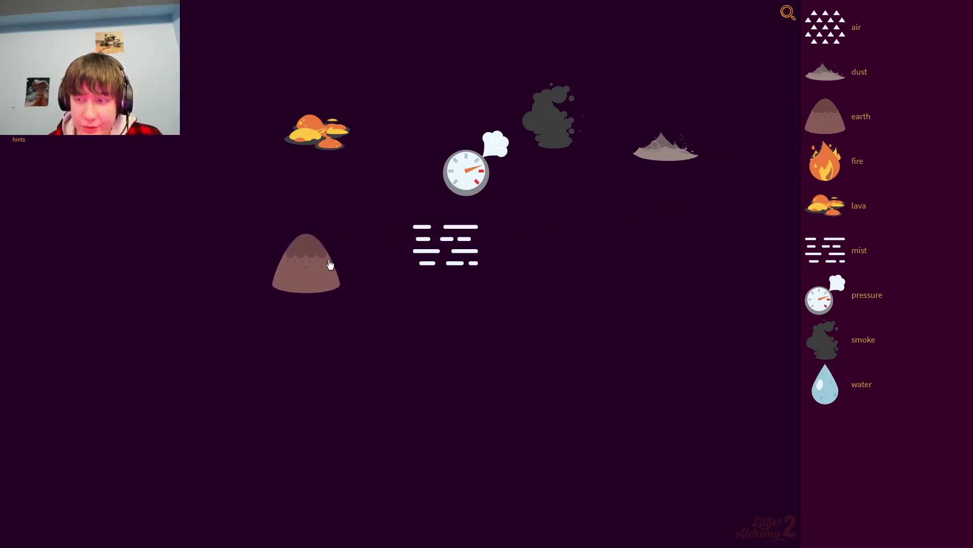
pyautogui.moveTo(632, 352); pyautogui.dragTo(335, 263)
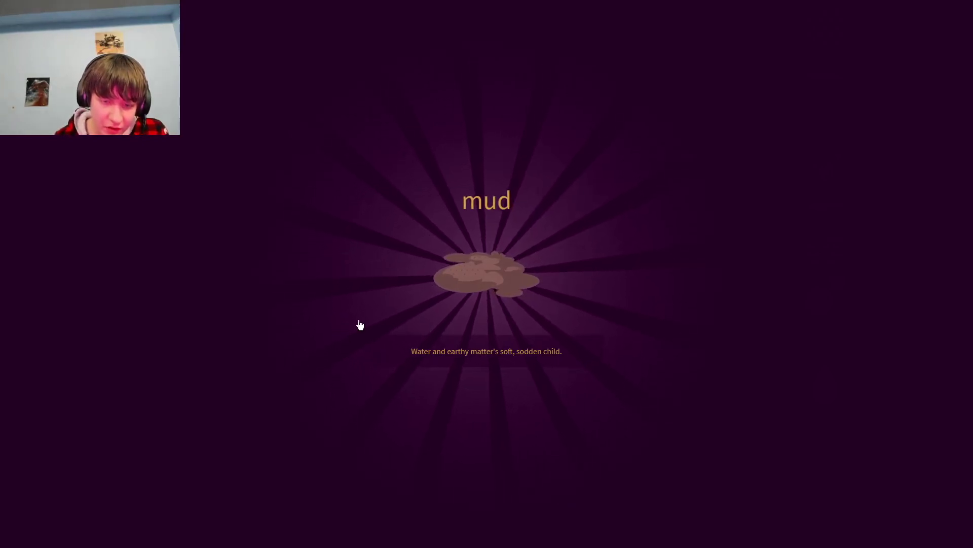
pyautogui.click(456, 328)
pyautogui.moveTo(825, 115); pyautogui.dragTo(521, 341)
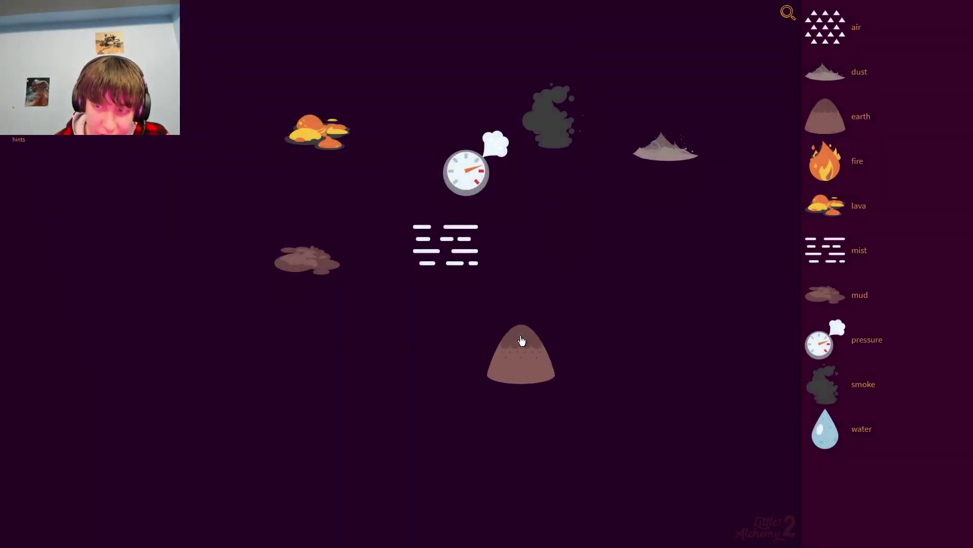
pyautogui.moveTo(823, 130); pyautogui.dragTo(504, 385)
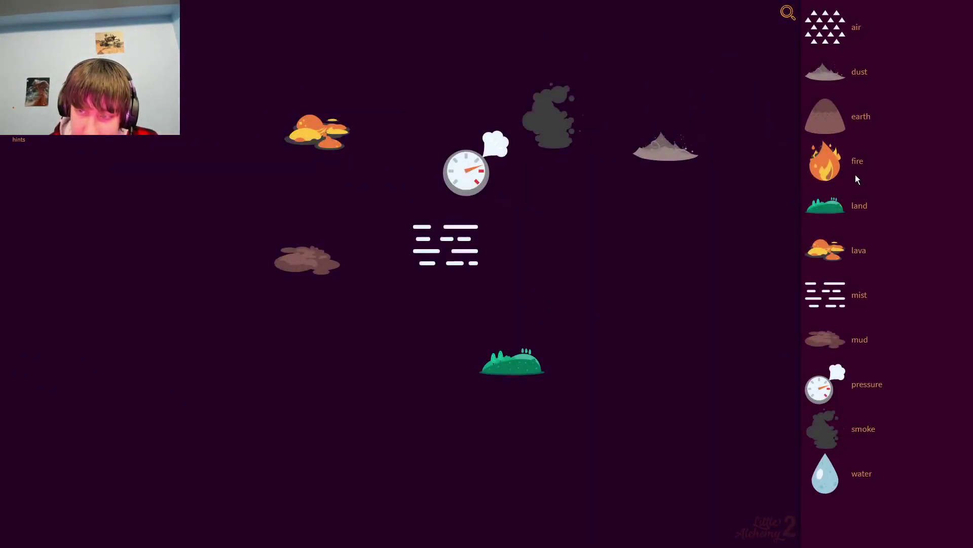
# Step: Discover steam from water and fire, then energy from fire and steam
pyautogui.moveTo(847, 179); pyautogui.dragTo(681, 308)
pyautogui.moveTo(837, 492)
pyautogui.mouseDown()
pyautogui.moveTo(646, 288)
pyautogui.moveTo(678, 288)
pyautogui.mouseUp()
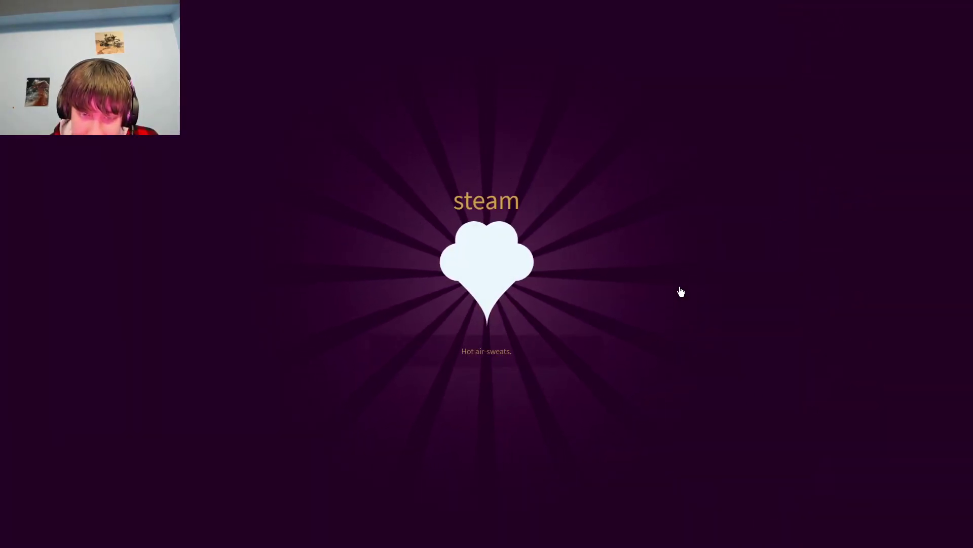
pyautogui.click(572, 250)
pyautogui.moveTo(849, 174); pyautogui.dragTo(704, 227)
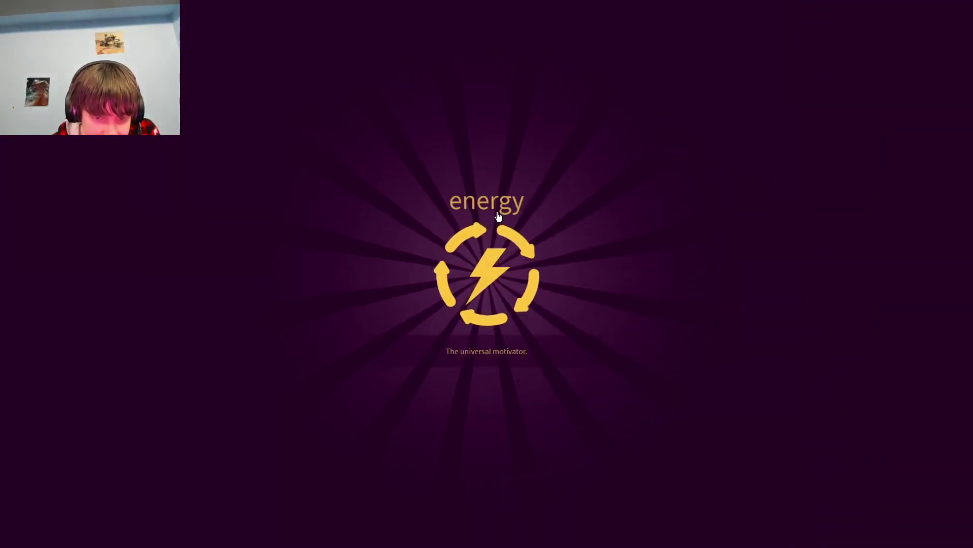
pyautogui.click(532, 229)
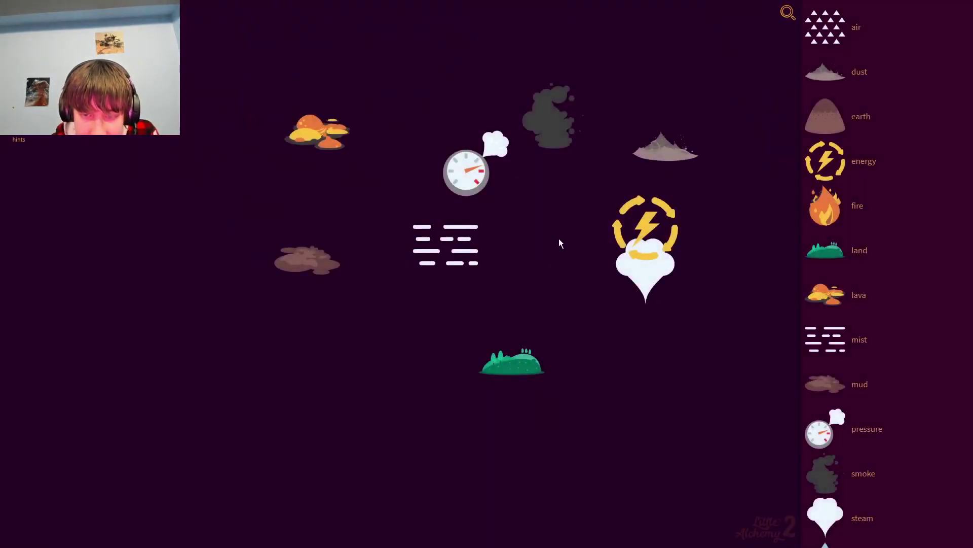
pyautogui.scroll(-1, 852, 429)
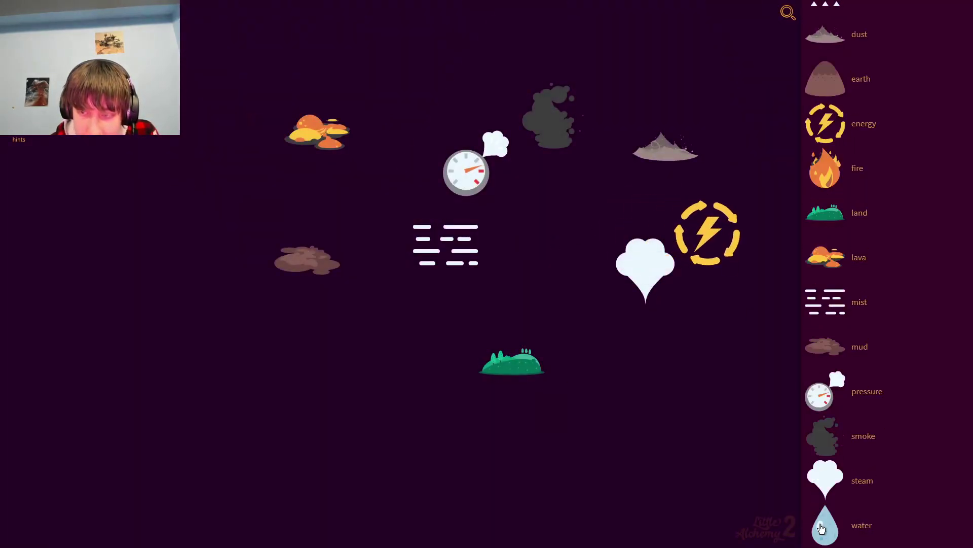
# Step: Combine two waters to discover puddle
pyautogui.moveTo(830, 527); pyautogui.dragTo(629, 438)
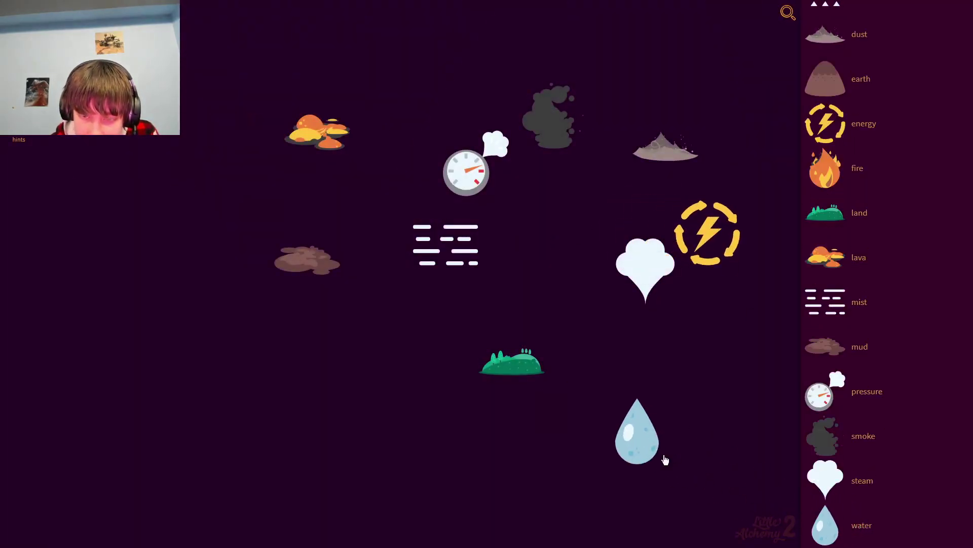
pyautogui.moveTo(819, 534); pyautogui.dragTo(644, 453)
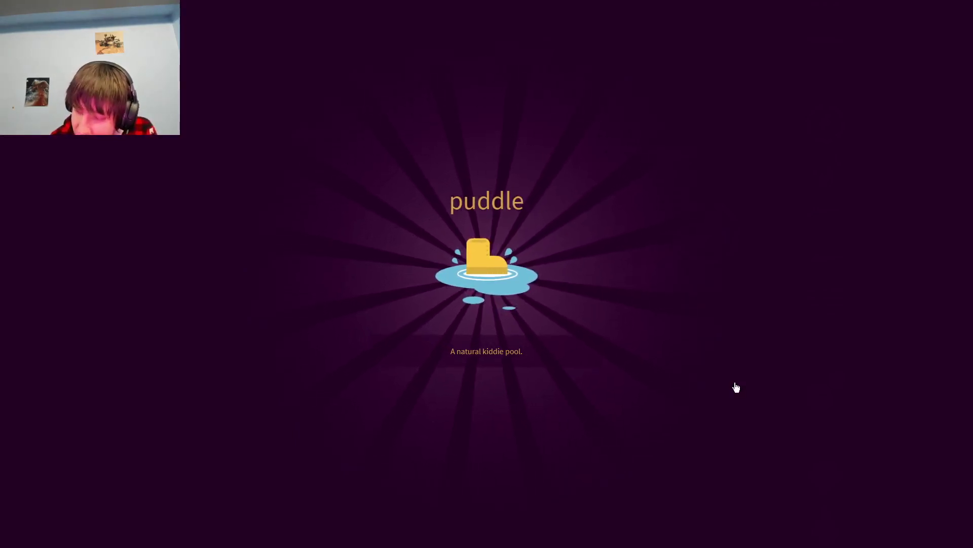
pyautogui.click(392, 279)
pyautogui.scroll(1, 911, 301)
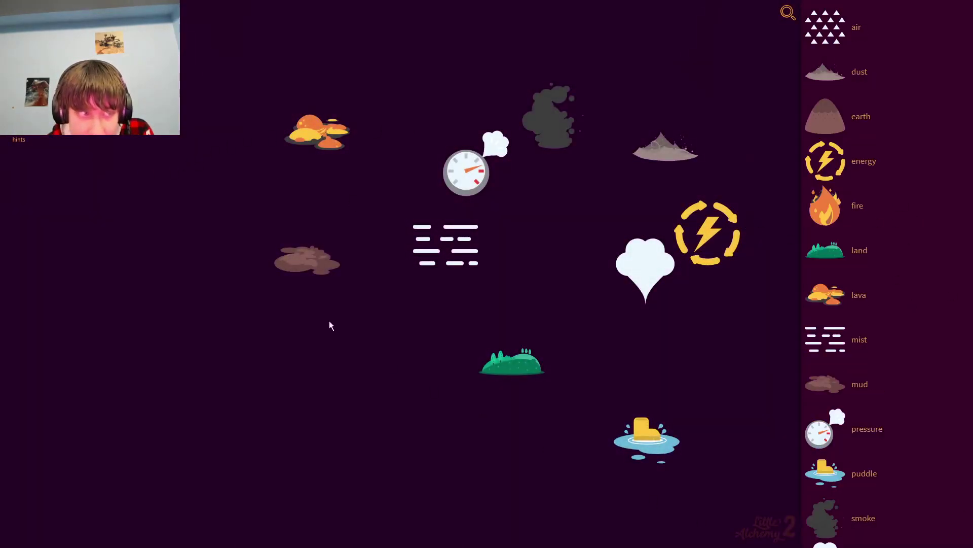
# Step: Check the encyclopedia count, then combine water with puddle to discover pond
pyautogui.click(19, 72)
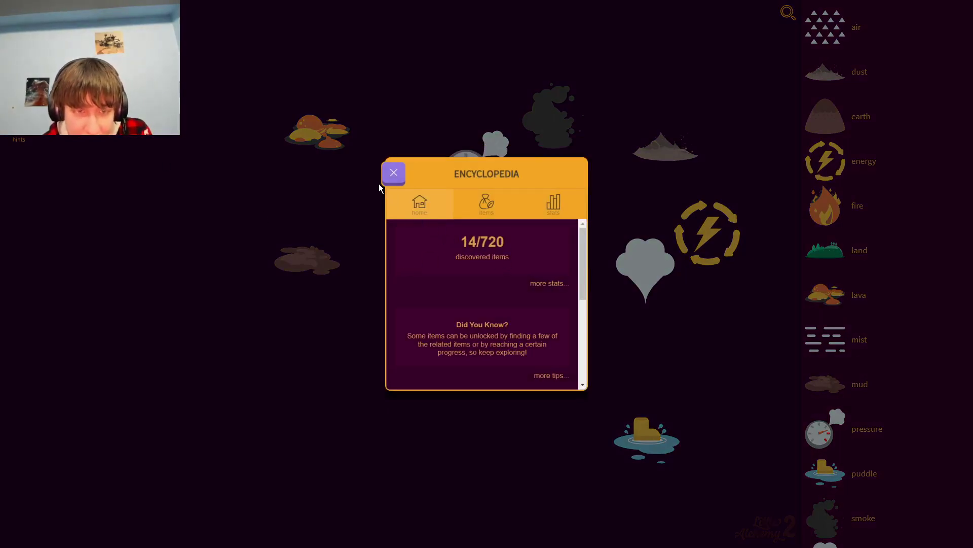
pyautogui.click(393, 174)
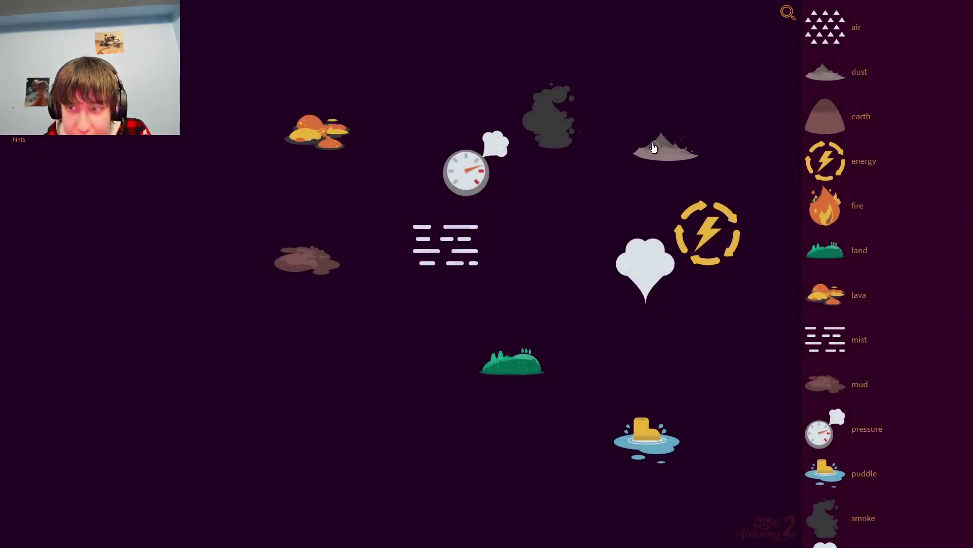
pyautogui.scroll(-2, 848, 414)
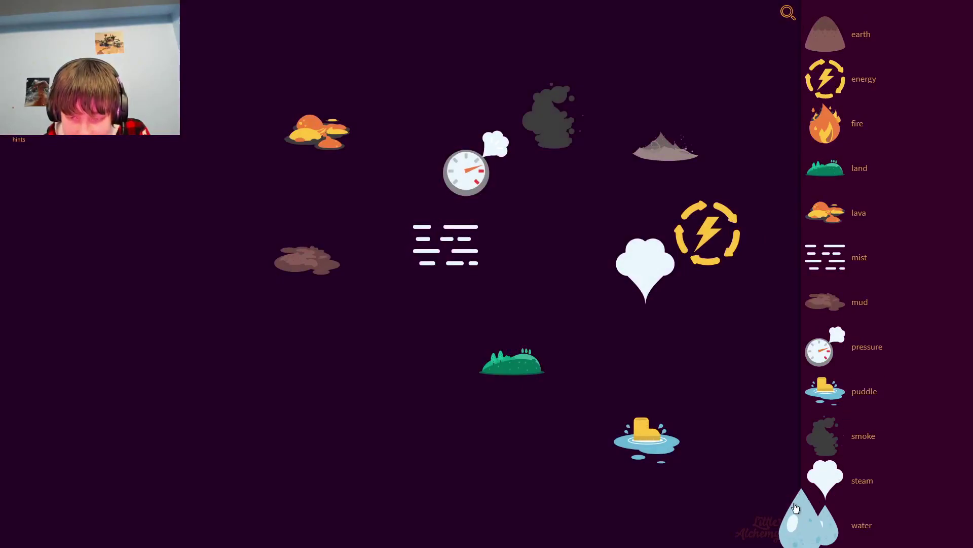
pyautogui.moveTo(795, 507); pyautogui.dragTo(636, 440)
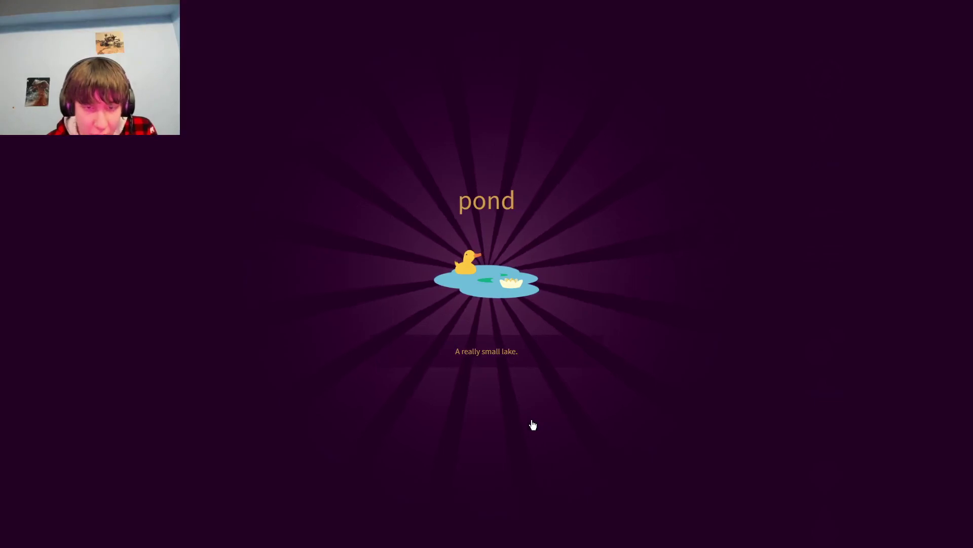
pyautogui.click(533, 372)
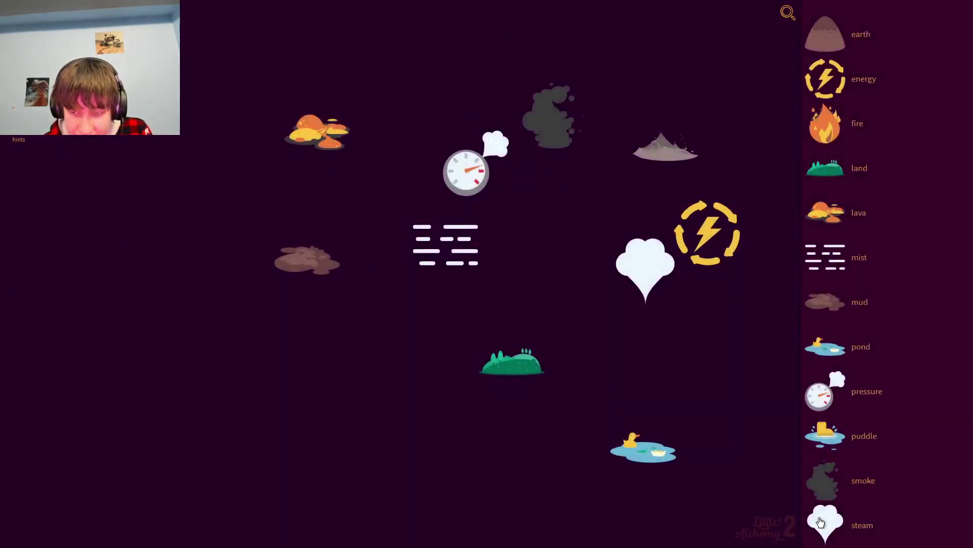
pyautogui.scroll(-1, 820, 521)
pyautogui.moveTo(825, 524); pyautogui.dragTo(645, 450)
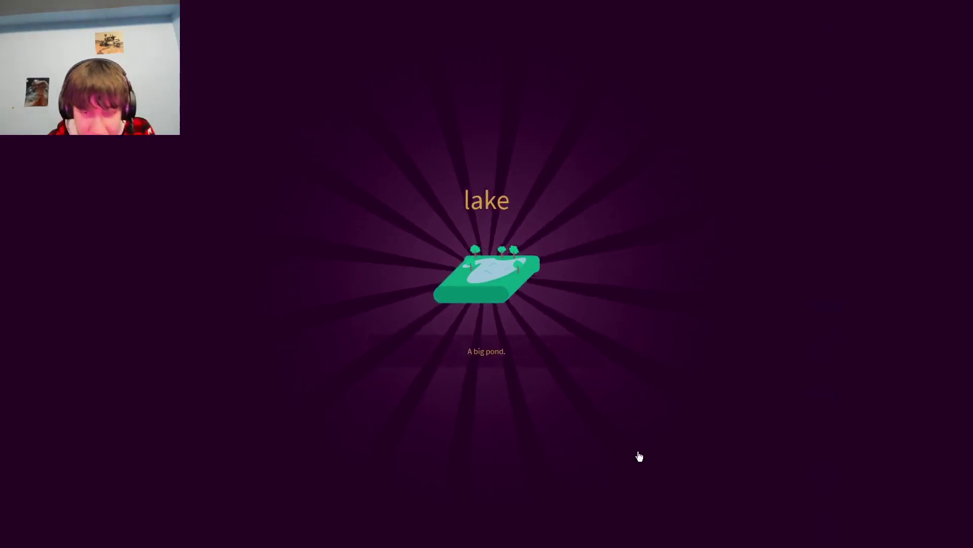
# Step: Discover lake, sea and ocean, dismissing each discovery card
pyautogui.click(639, 456)
pyautogui.scroll(-1, 826, 481)
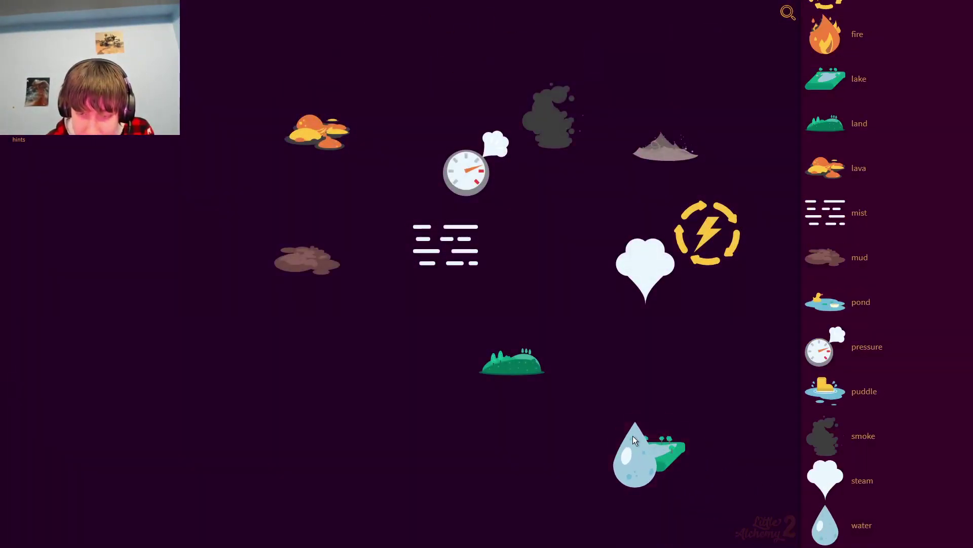
pyautogui.moveTo(632, 439); pyautogui.dragTo(634, 441)
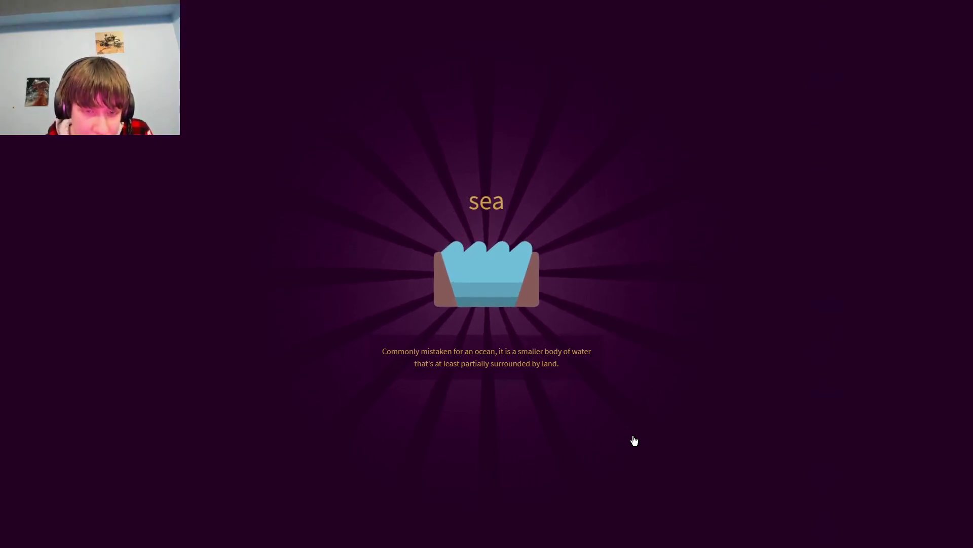
pyautogui.click(634, 440)
pyautogui.scroll(-1, 932, 457)
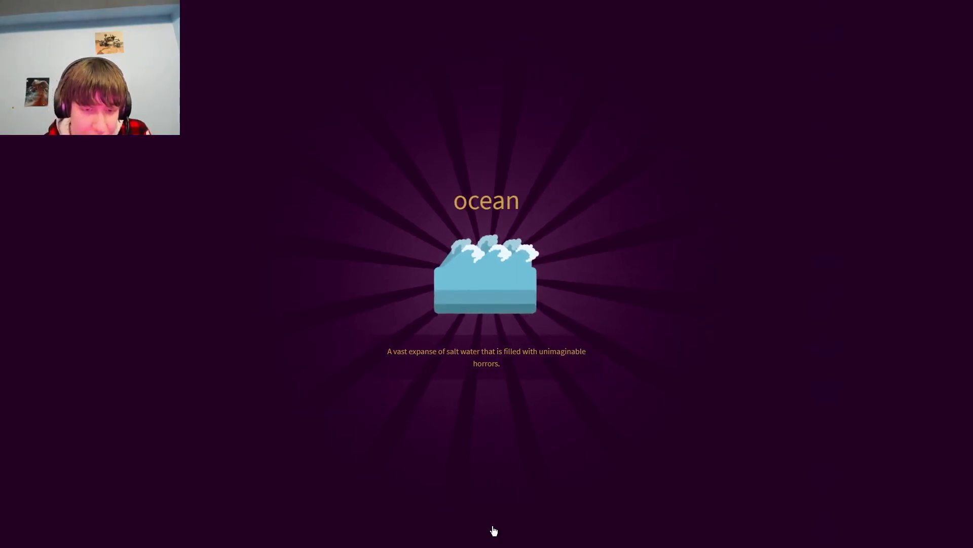
pyautogui.click(515, 388)
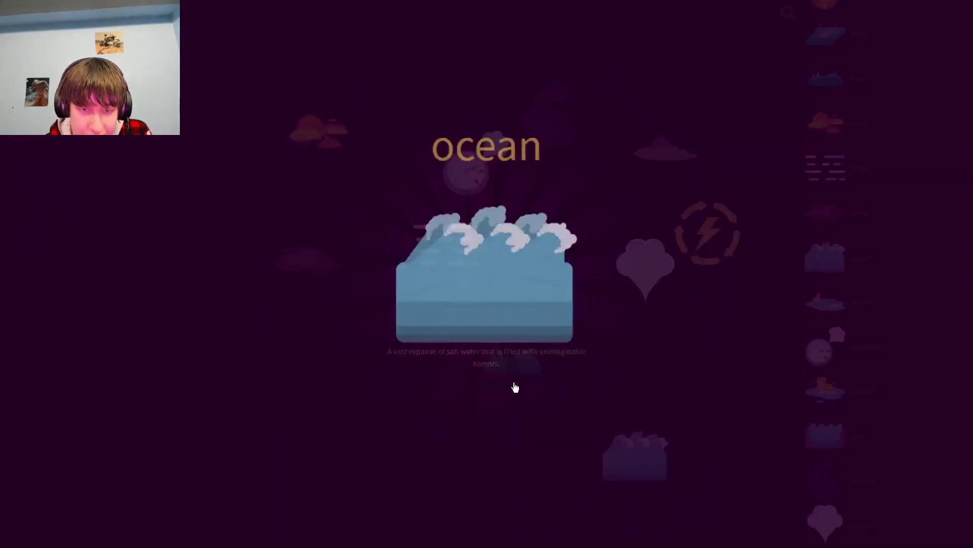
pyautogui.scroll(-1, 829, 532)
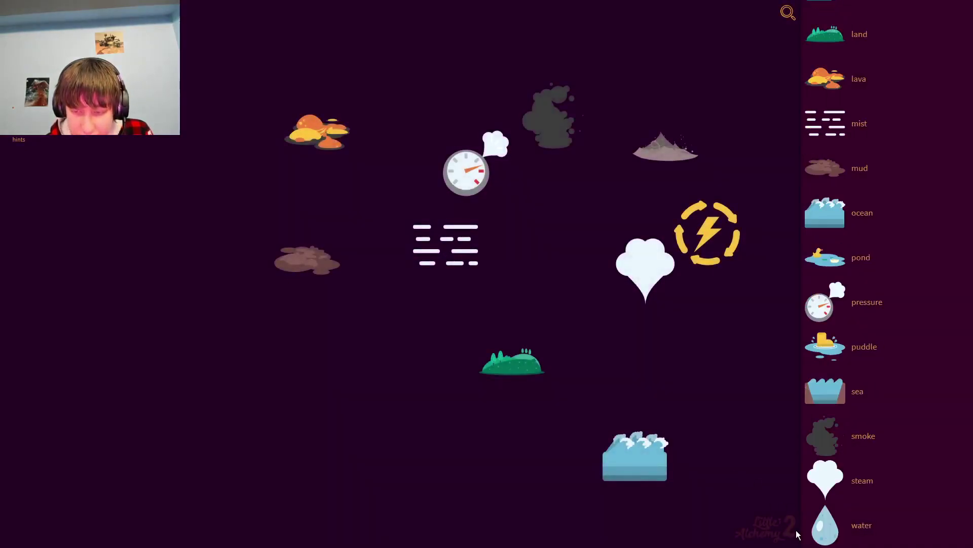
# Step: Discard the leftover water, move the ocean aside, and merge two lands into continent
pyautogui.moveTo(662, 464); pyautogui.dragTo(854, 508)
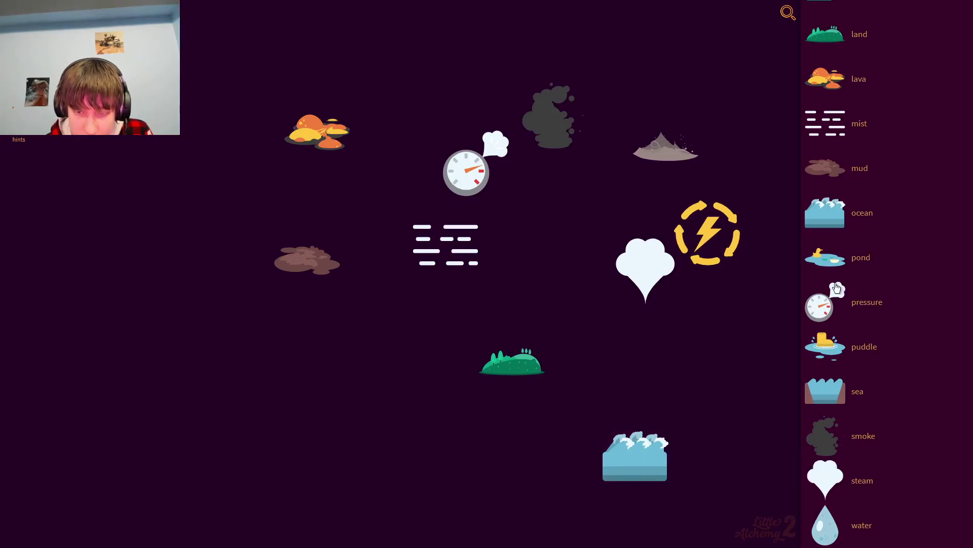
pyautogui.moveTo(659, 456); pyautogui.dragTo(720, 462)
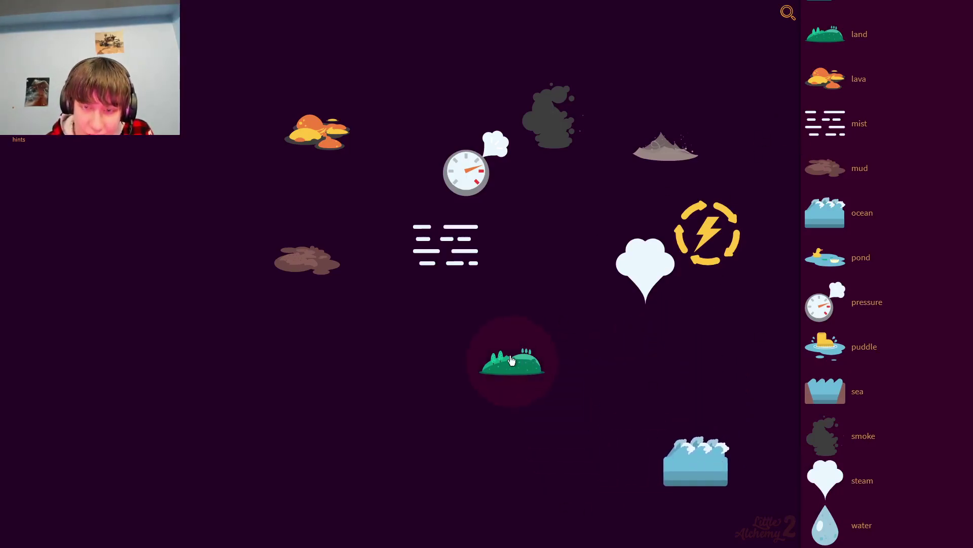
pyautogui.moveTo(538, 370); pyautogui.dragTo(530, 371)
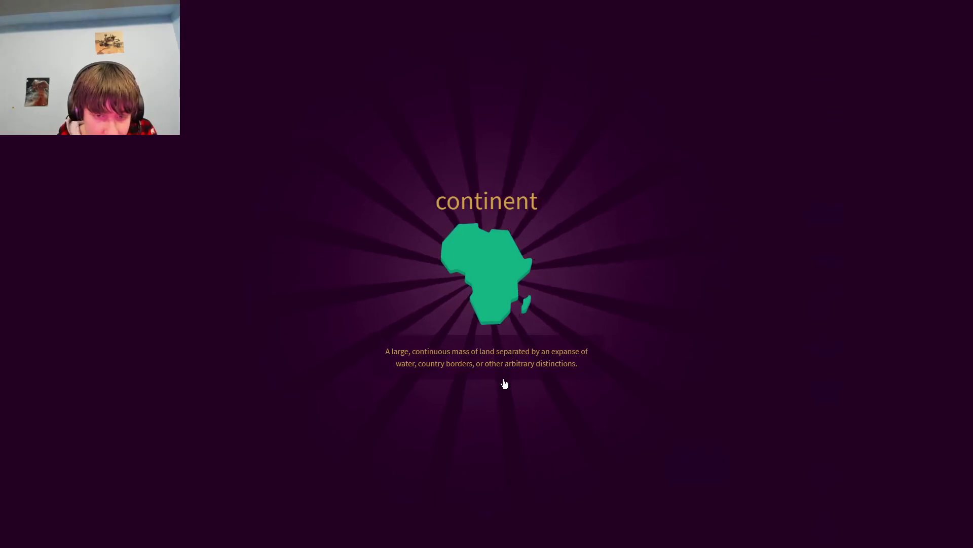
pyautogui.click(504, 383)
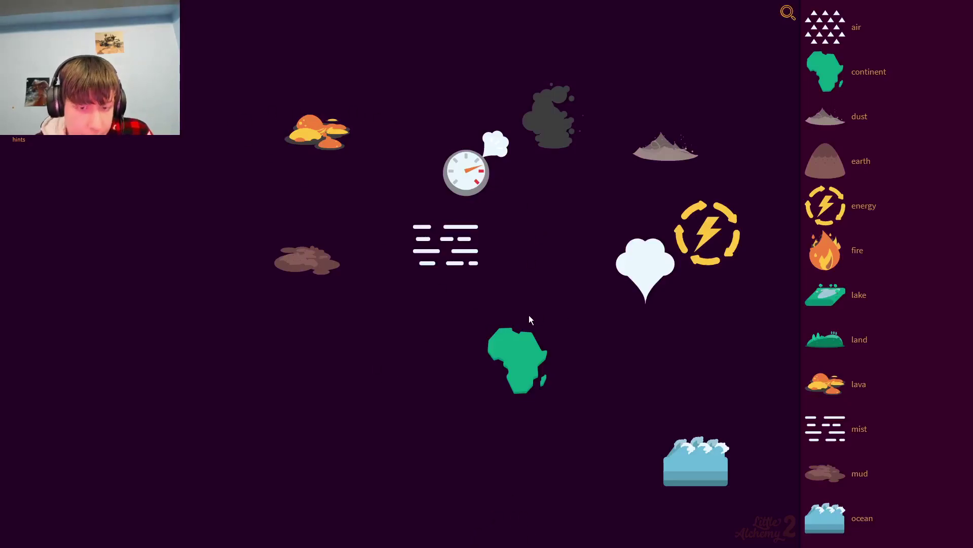
# Step: Combine continents into planet, then drop ocean on the planet for primordial soup
pyautogui.moveTo(532, 369); pyautogui.dragTo(501, 391)
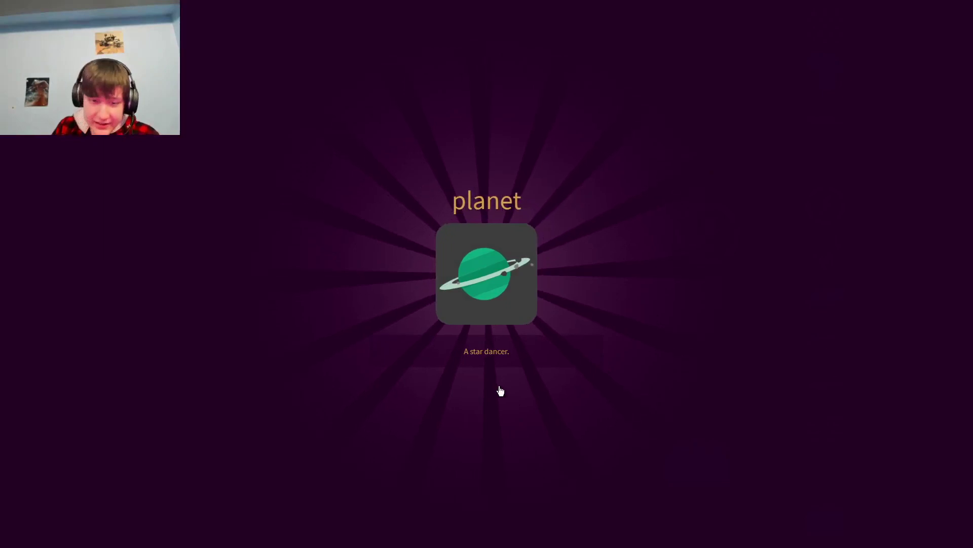
pyautogui.click(416, 275)
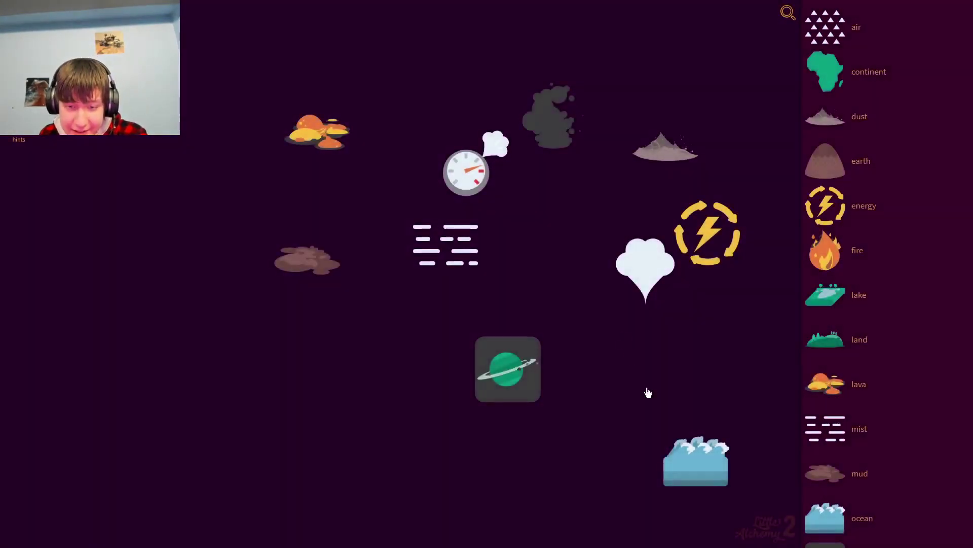
pyautogui.moveTo(713, 466)
pyautogui.mouseDown()
pyautogui.moveTo(609, 380)
pyautogui.moveTo(488, 387)
pyautogui.mouseUp()
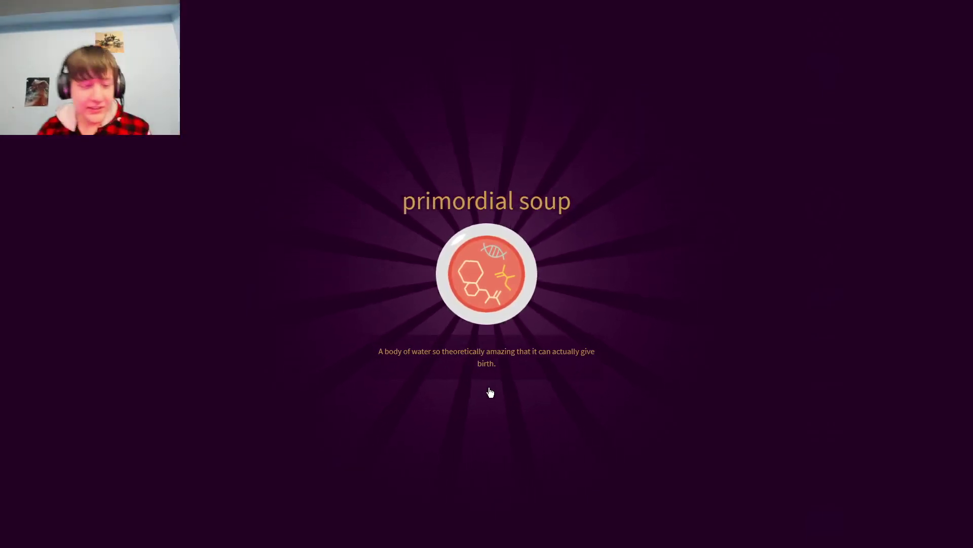
# Step: Combine energy with primordial soup to discover explosion
pyautogui.click(384, 337)
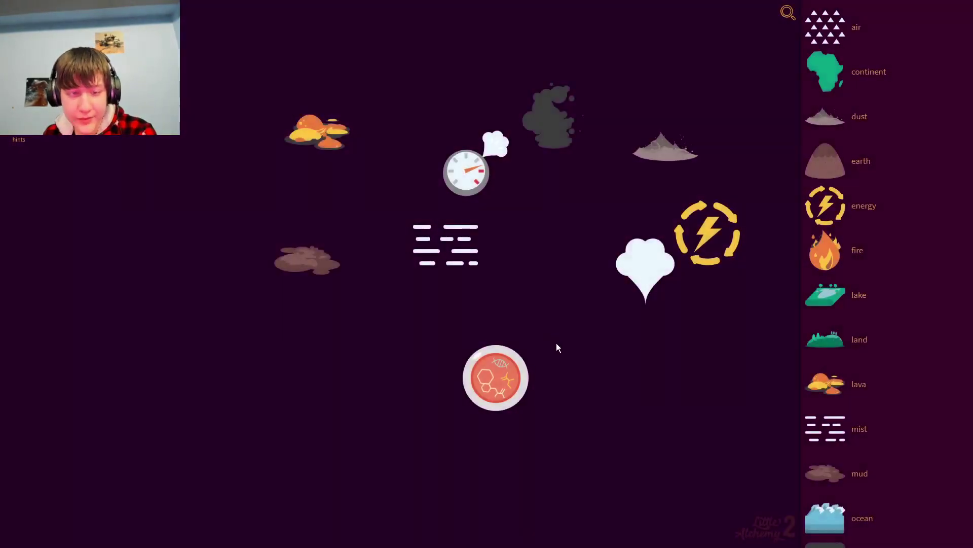
pyautogui.moveTo(726, 215)
pyautogui.mouseDown()
pyautogui.moveTo(638, 215)
pyautogui.moveTo(651, 149)
pyautogui.mouseUp()
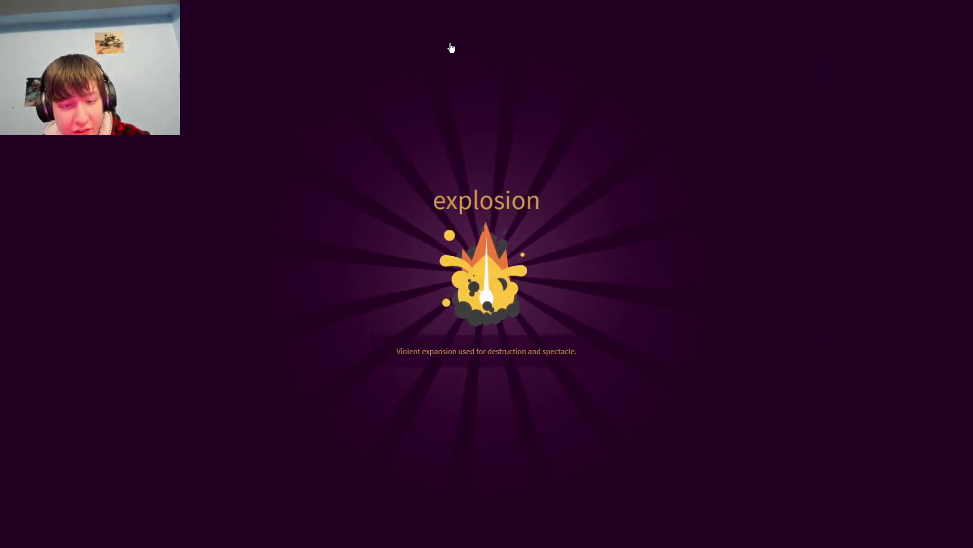
pyautogui.click(452, 68)
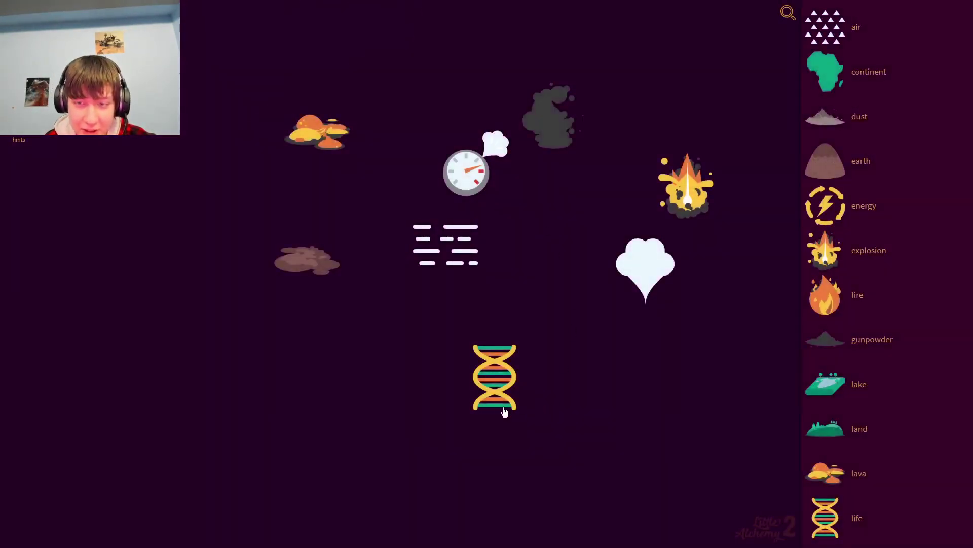
# Step: Rearrange steam and life, then combine life with mud to discover bacteria
pyautogui.moveTo(646, 232); pyautogui.dragTo(634, 423)
pyautogui.moveTo(494, 372)
pyautogui.mouseDown()
pyautogui.moveTo(582, 206)
pyautogui.moveTo(688, 189)
pyautogui.mouseUp()
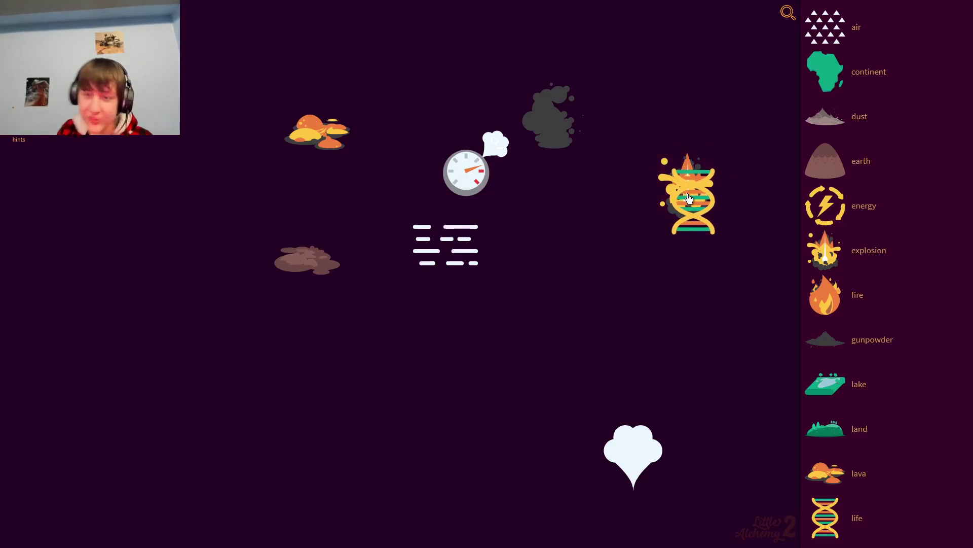
pyautogui.moveTo(689, 197); pyautogui.dragTo(594, 242)
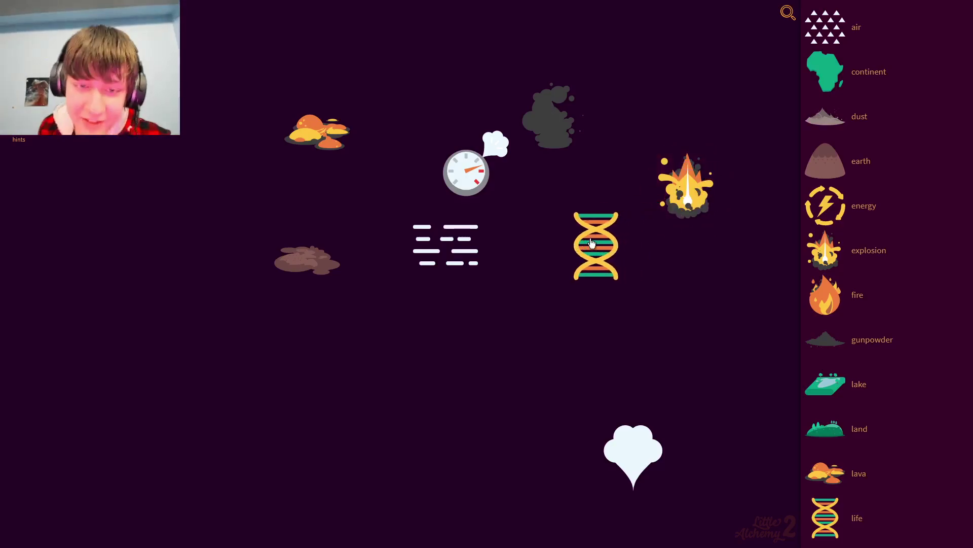
pyautogui.moveTo(480, 167)
pyautogui.mouseDown()
pyautogui.moveTo(310, 160)
pyautogui.moveTo(302, 251)
pyautogui.mouseUp()
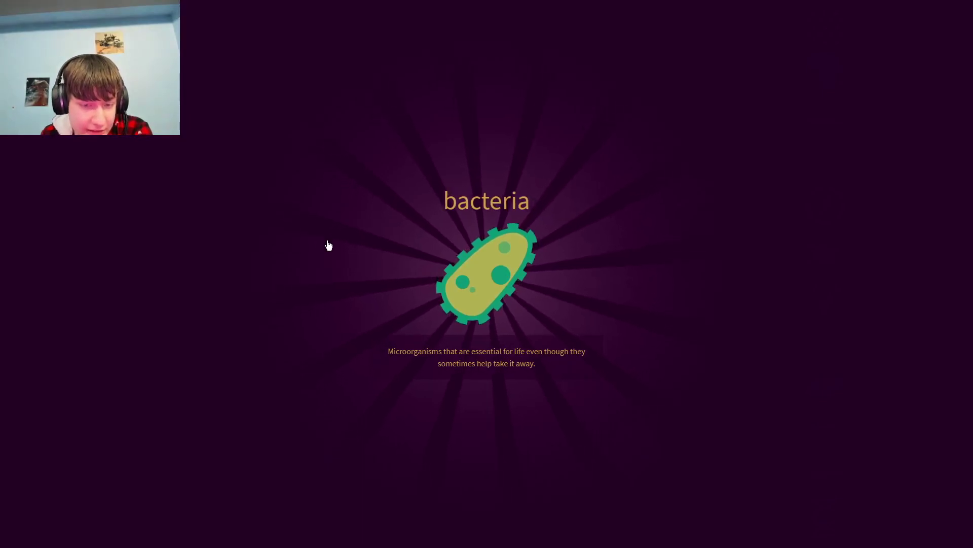
pyautogui.click(553, 382)
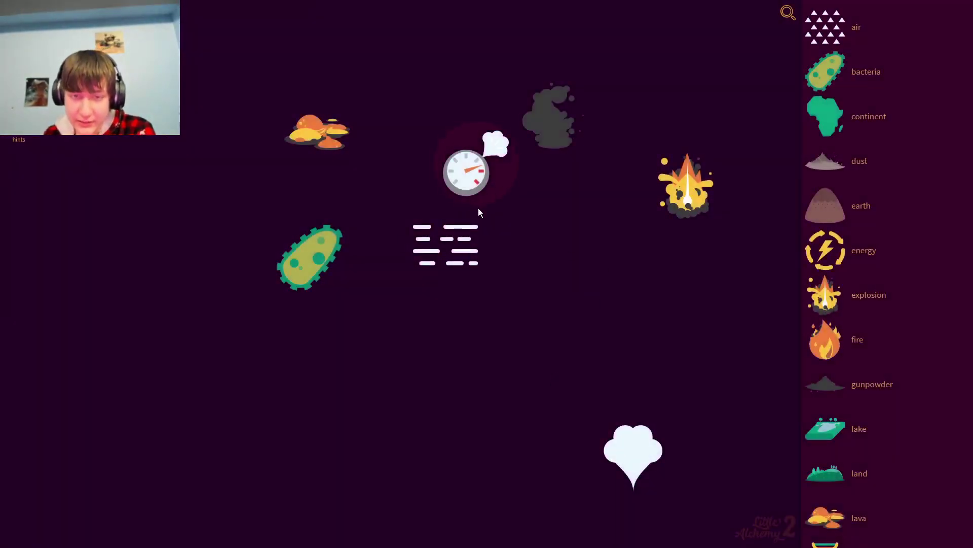
# Step: Close the encyclopedia at 25/720, add a puddle, and test pressure and steam combinations
pyautogui.moveTo(466, 173); pyautogui.dragTo(550, 253)
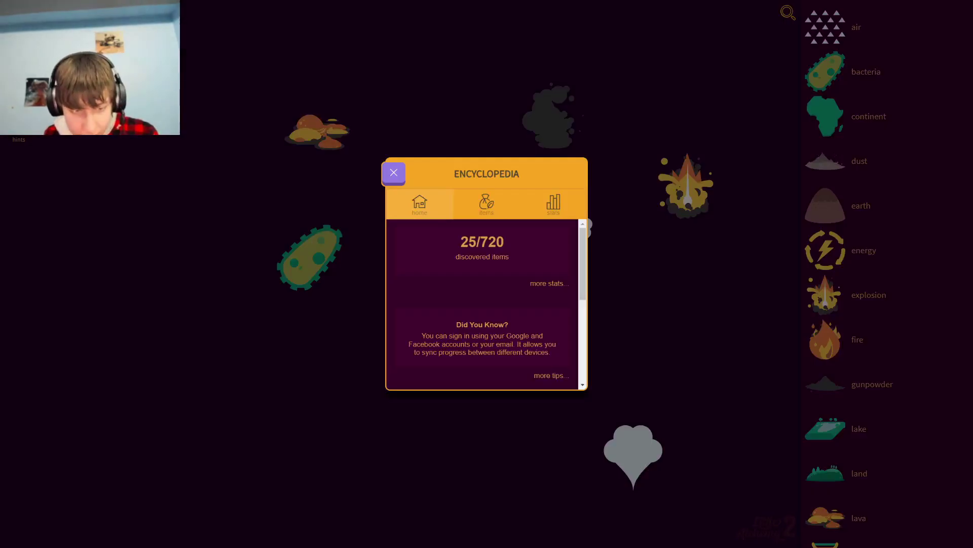
pyautogui.press('Escape')
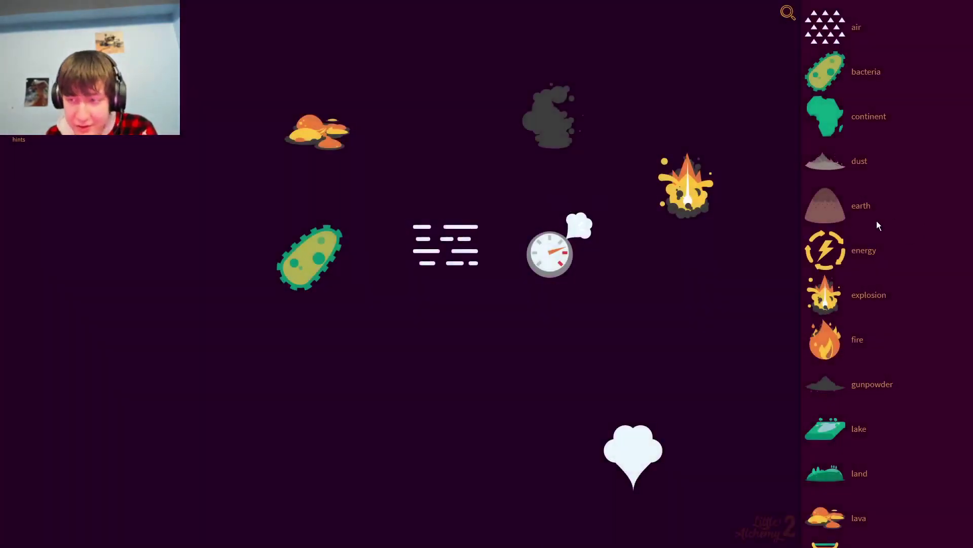
pyautogui.scroll(-3, 877, 221)
pyautogui.scroll(-5, 856, 336)
pyautogui.scroll(-1, 831, 369)
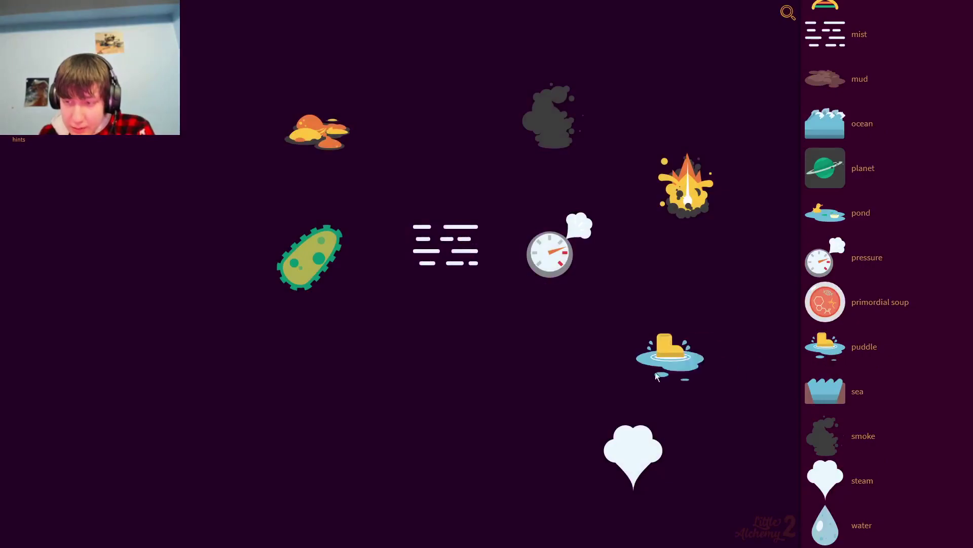
pyautogui.moveTo(645, 372); pyautogui.dragTo(624, 331)
pyautogui.moveTo(576, 310); pyautogui.dragTo(626, 308)
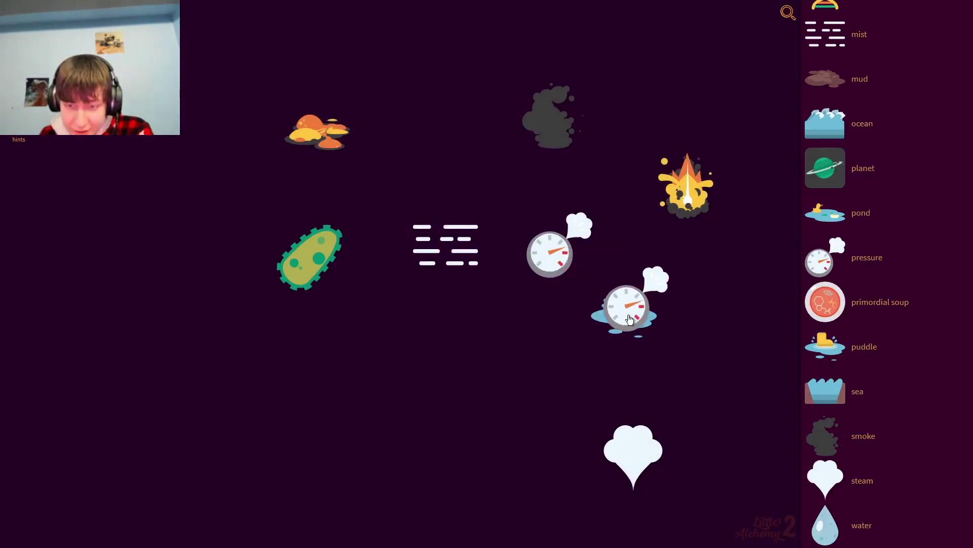
pyautogui.moveTo(645, 454)
pyautogui.mouseDown()
pyautogui.moveTo(643, 276)
pyautogui.moveTo(455, 226)
pyautogui.moveTo(697, 182)
pyautogui.moveTo(580, 123)
pyautogui.moveTo(783, 263)
pyautogui.mouseUp()
pyautogui.scroll(3, 876, 315)
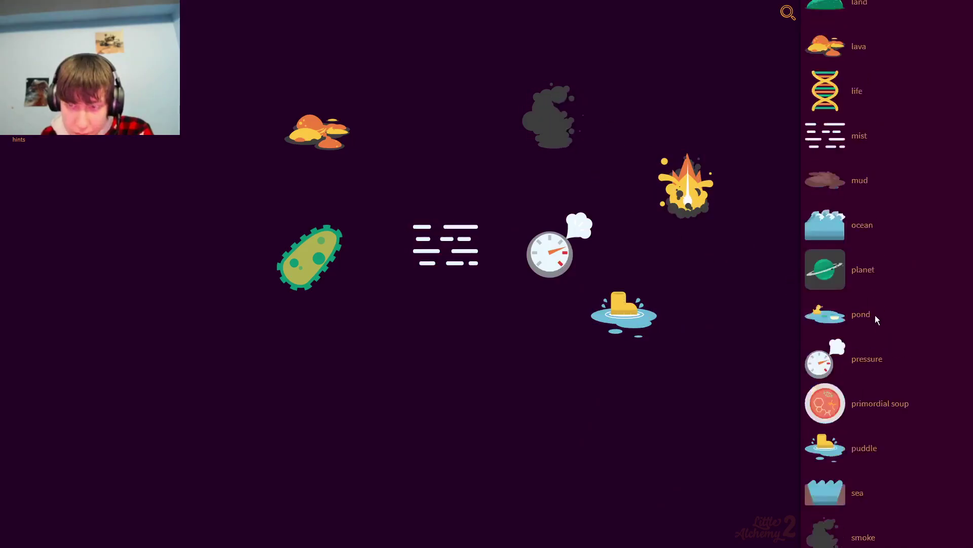
pyautogui.scroll(3, 875, 315)
pyautogui.scroll(2, 861, 314)
pyautogui.moveTo(830, 204)
pyautogui.mouseDown()
pyautogui.moveTo(680, 218)
pyautogui.moveTo(669, 186)
pyautogui.moveTo(971, 309)
pyautogui.mouseUp()
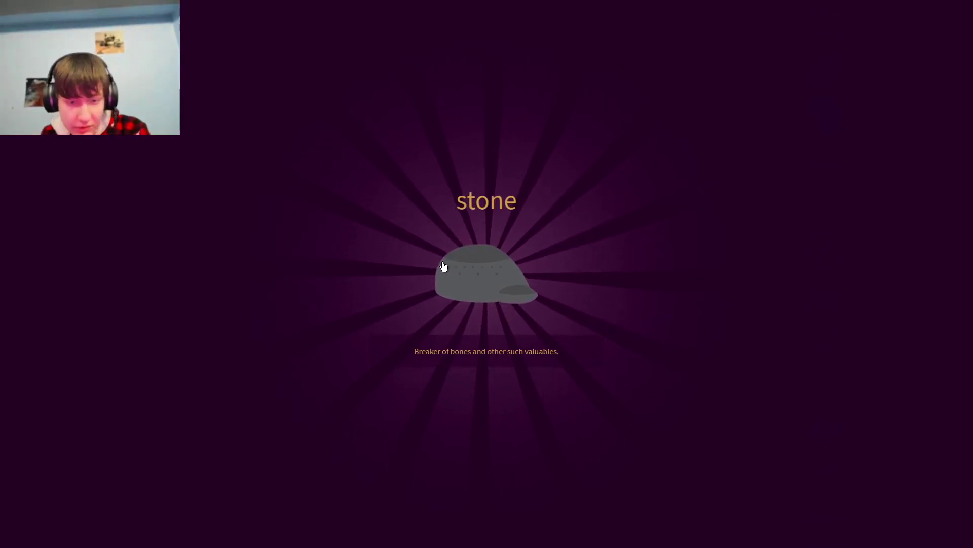
# Step: Dismiss the stone card, reposition the stone, and discover sand
pyautogui.click(338, 216)
pyautogui.moveTo(326, 119)
pyautogui.mouseDown()
pyautogui.moveTo(426, 405)
pyautogui.moveTo(473, 371)
pyautogui.mouseUp()
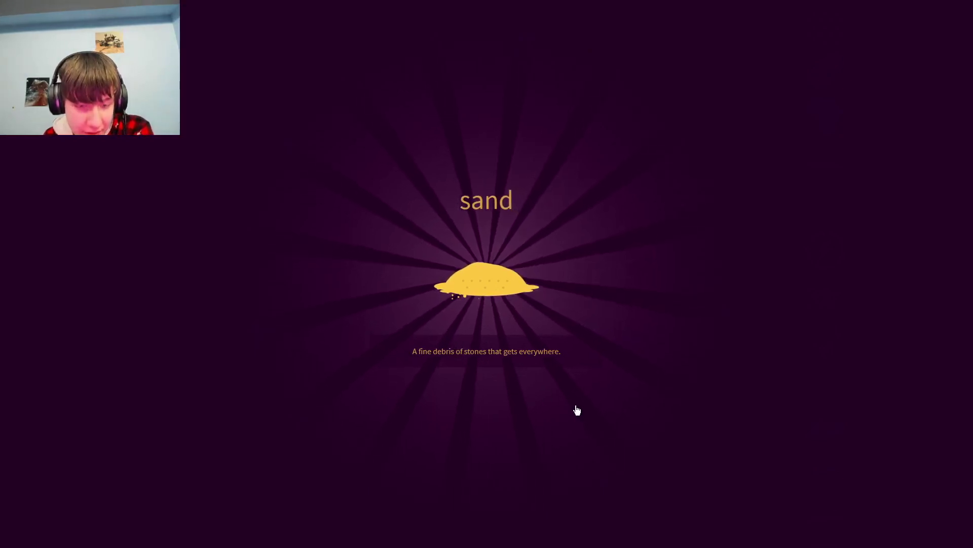
pyautogui.click(630, 240)
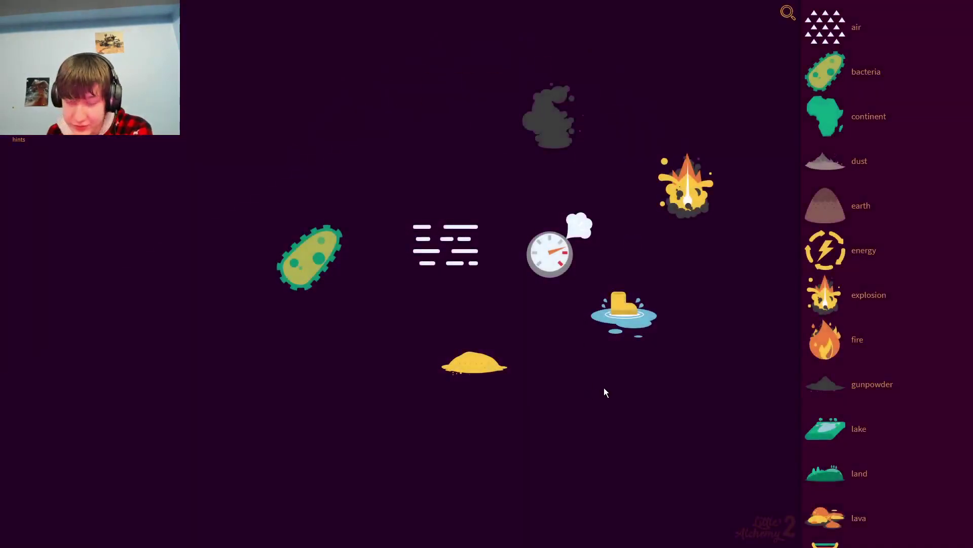
# Step: Heat the sand with fire from the sidebar to discover glass
pyautogui.moveTo(655, 307); pyautogui.dragTo(681, 300)
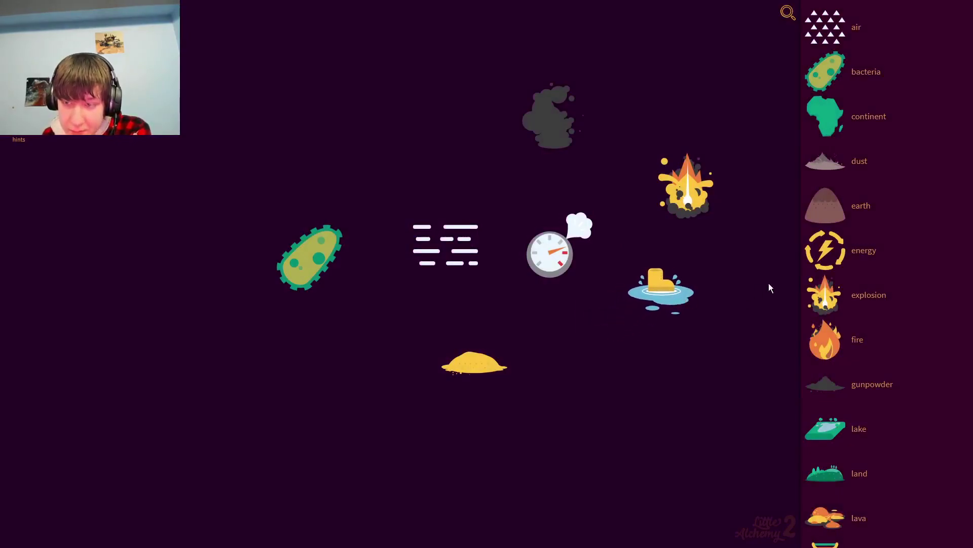
pyautogui.moveTo(823, 361); pyautogui.dragTo(452, 396)
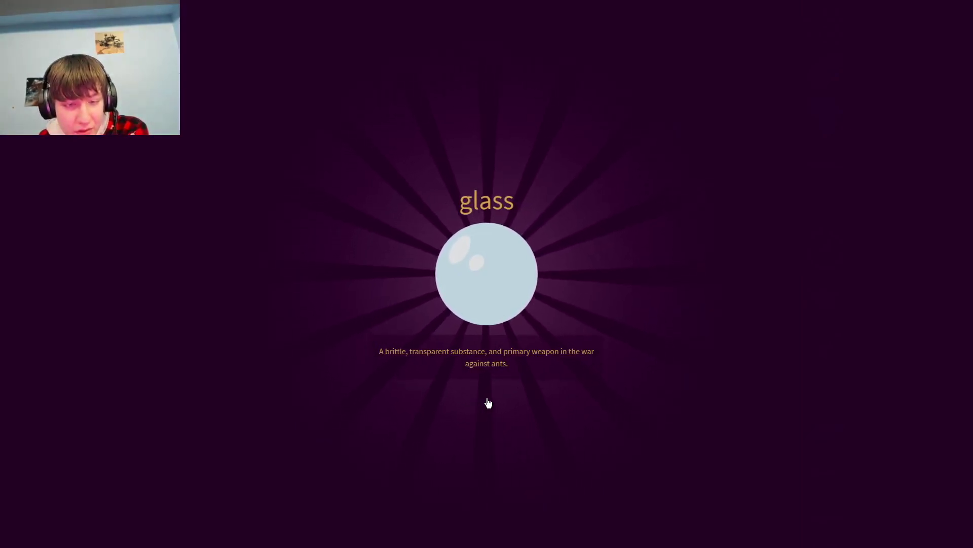
pyautogui.click(541, 428)
# Step: Place and duplicate a planet, then merge the two planets into solar system
pyautogui.moveTo(457, 355)
pyautogui.mouseDown()
pyautogui.moveTo(694, 192)
pyautogui.moveTo(502, 378)
pyautogui.mouseUp()
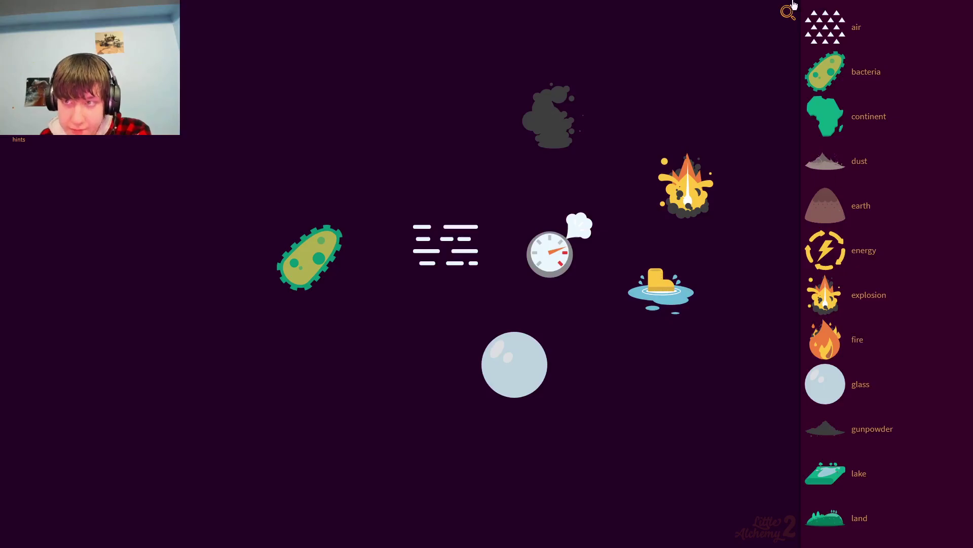
pyautogui.write('plan')
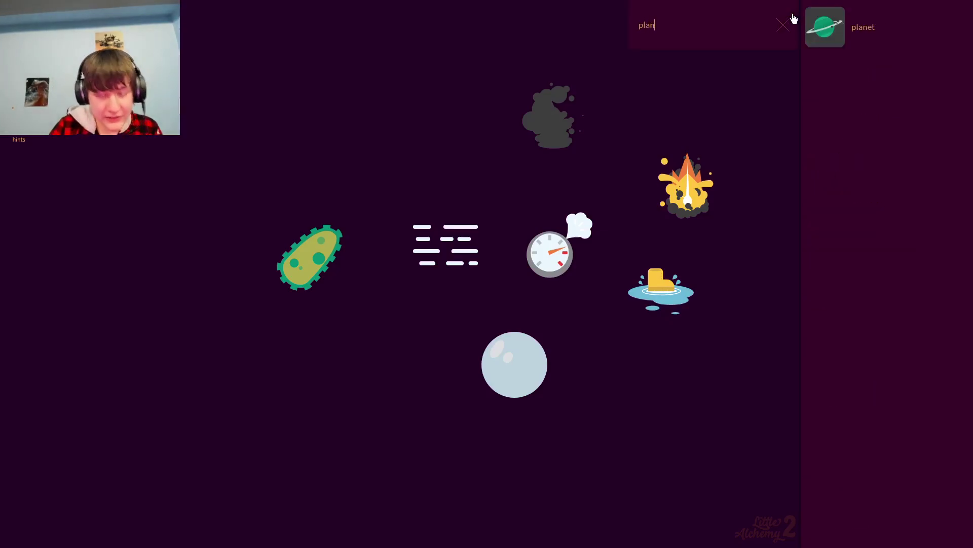
pyautogui.moveTo(836, 45); pyautogui.dragTo(382, 400)
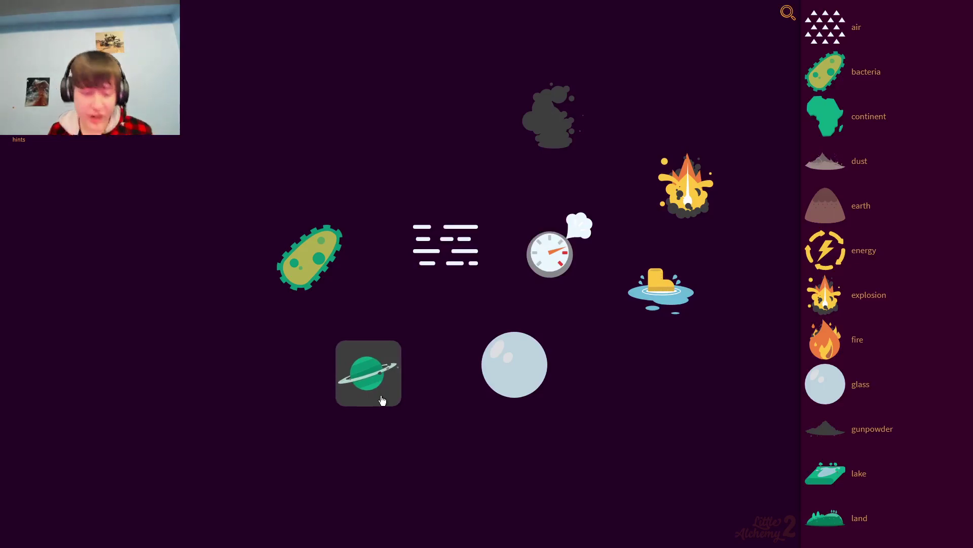
pyautogui.doubleClick(392, 401)
pyautogui.moveTo(418, 401); pyautogui.dragTo(429, 409)
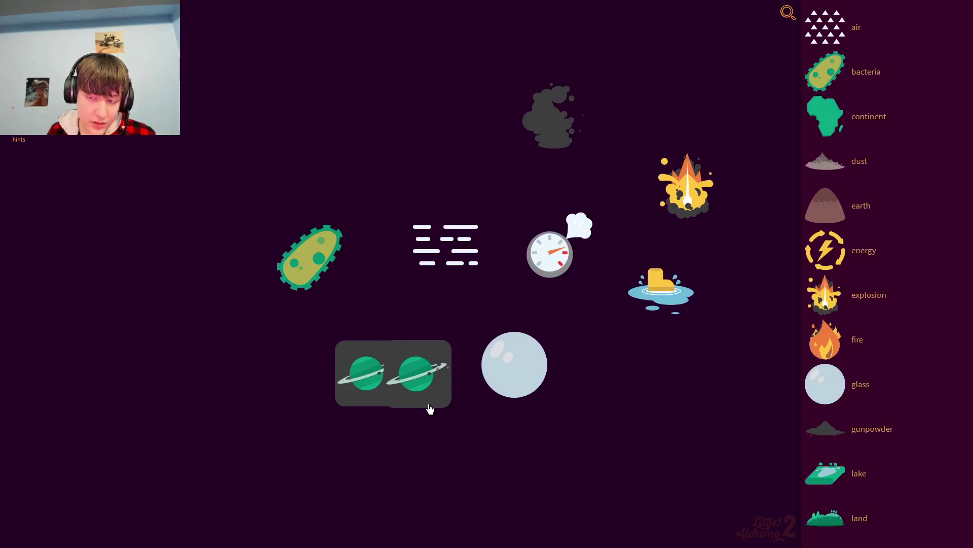
pyautogui.moveTo(430, 410); pyautogui.dragTo(363, 399)
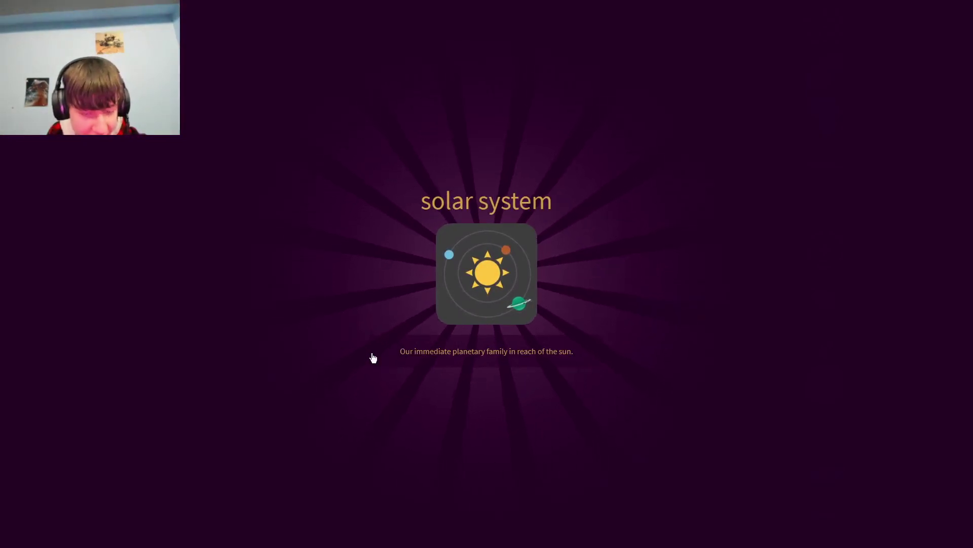
pyautogui.click(443, 319)
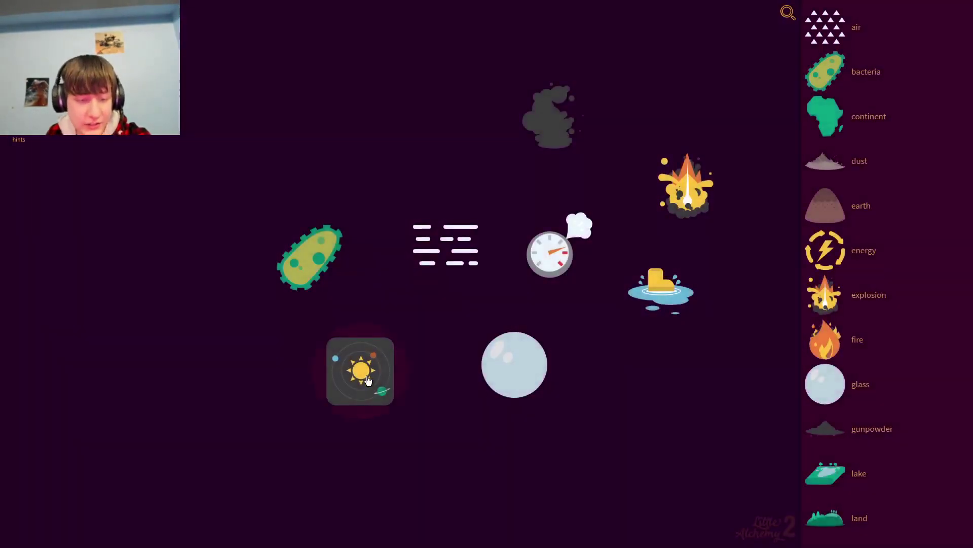
# Step: Duplicate and merge solar system into galaxy, galaxy into cluster, then clusters into universe
pyautogui.moveTo(367, 381)
pyautogui.mouseDown()
pyautogui.moveTo(451, 393)
pyautogui.moveTo(368, 380)
pyautogui.mouseUp()
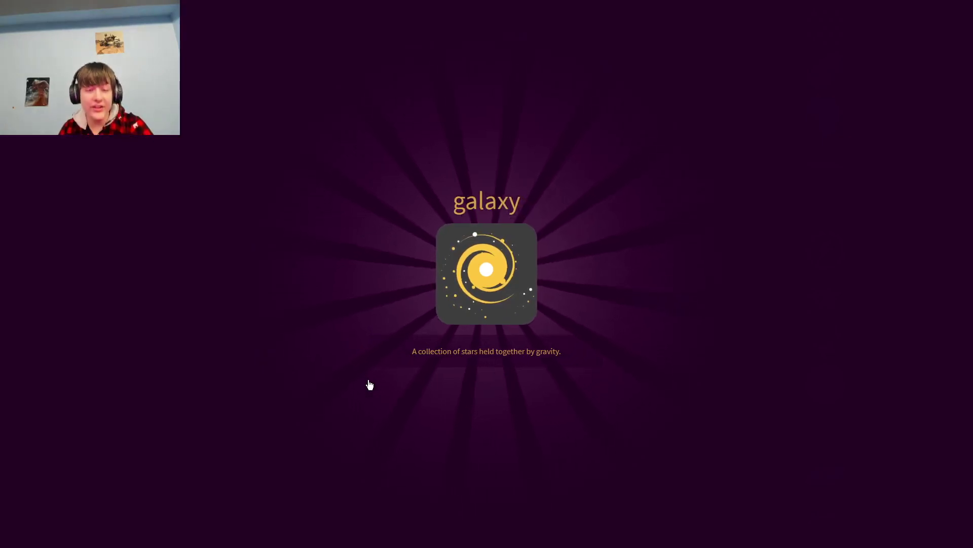
pyautogui.click(407, 339)
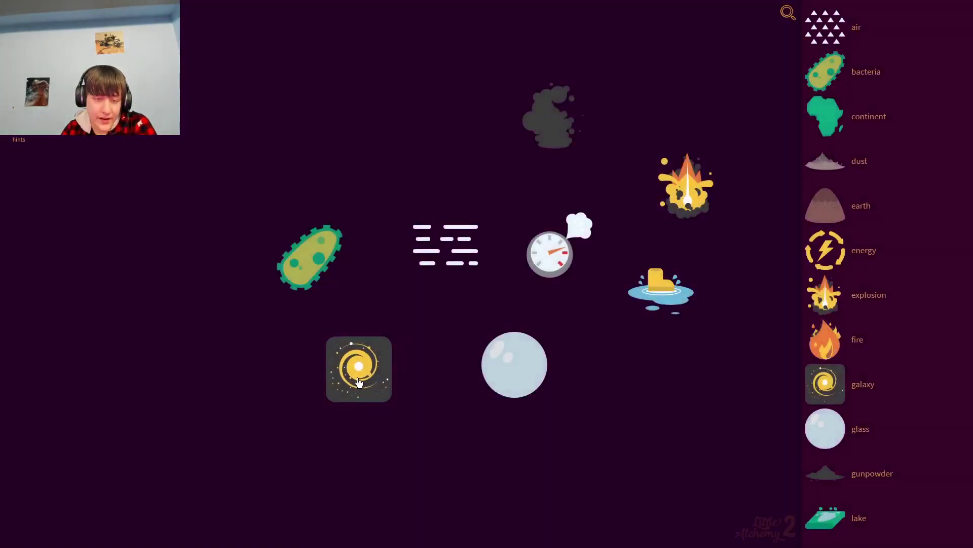
pyautogui.doubleClick(360, 383)
pyautogui.moveTo(463, 441); pyautogui.dragTo(358, 373)
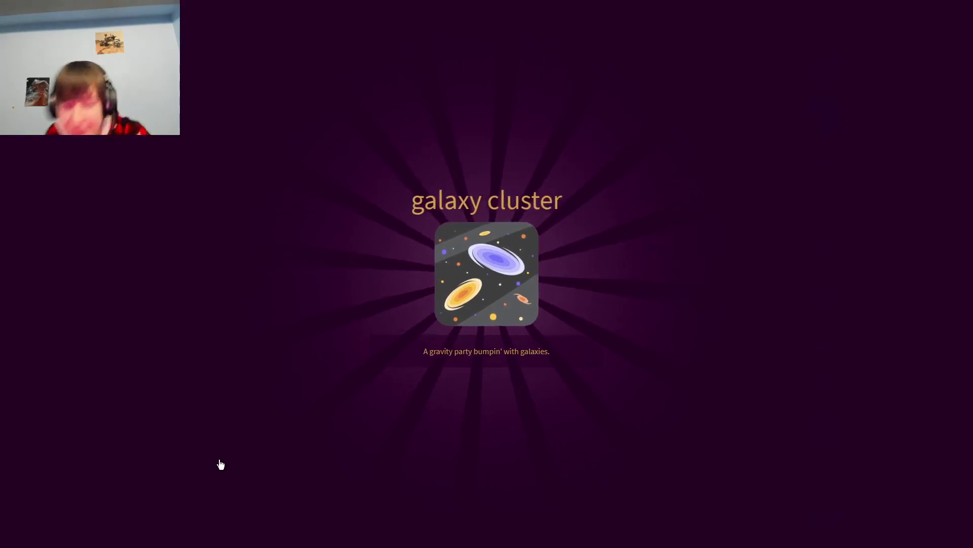
pyautogui.click(436, 361)
pyautogui.doubleClick(373, 370)
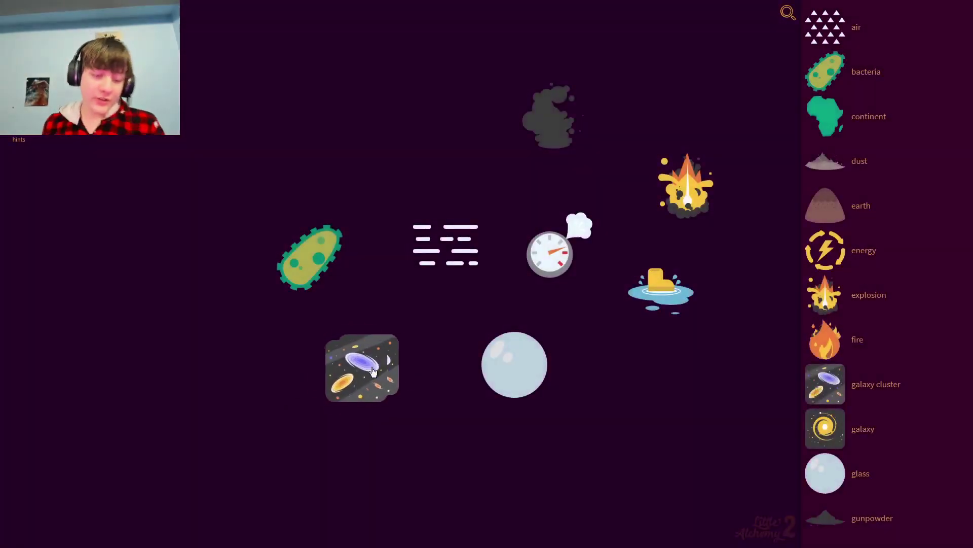
pyautogui.moveTo(376, 371); pyautogui.dragTo(373, 365)
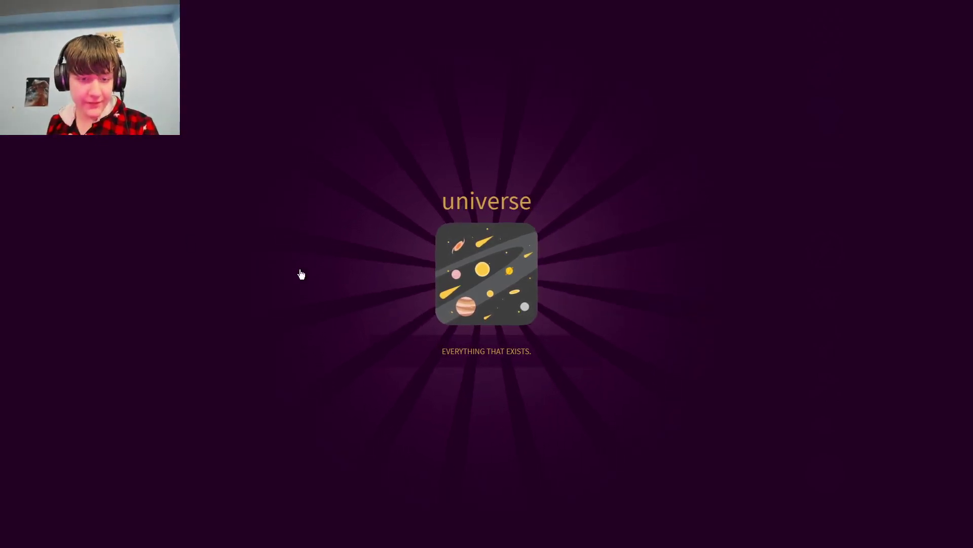
# Step: Close the universe card and move the universe to the top of the board
pyautogui.click(304, 274)
pyautogui.moveTo(384, 377); pyautogui.dragTo(315, 129)
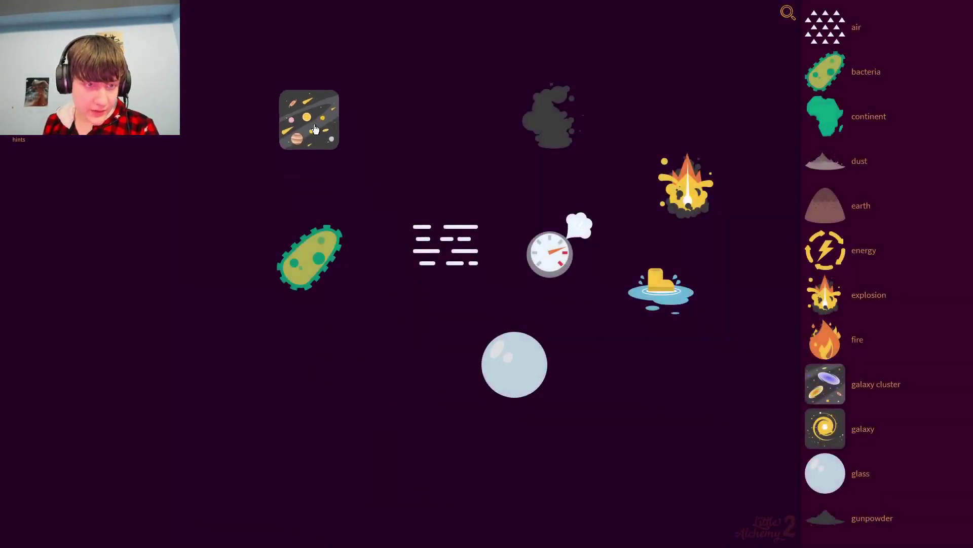
pyautogui.moveTo(316, 130); pyautogui.dragTo(318, 122)
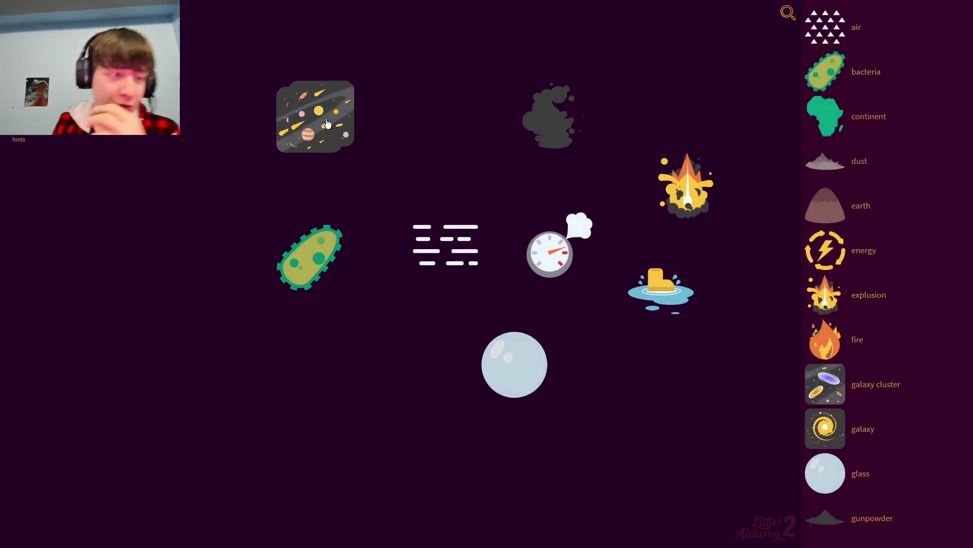
pyautogui.moveTo(317, 122); pyautogui.dragTo(321, 133)
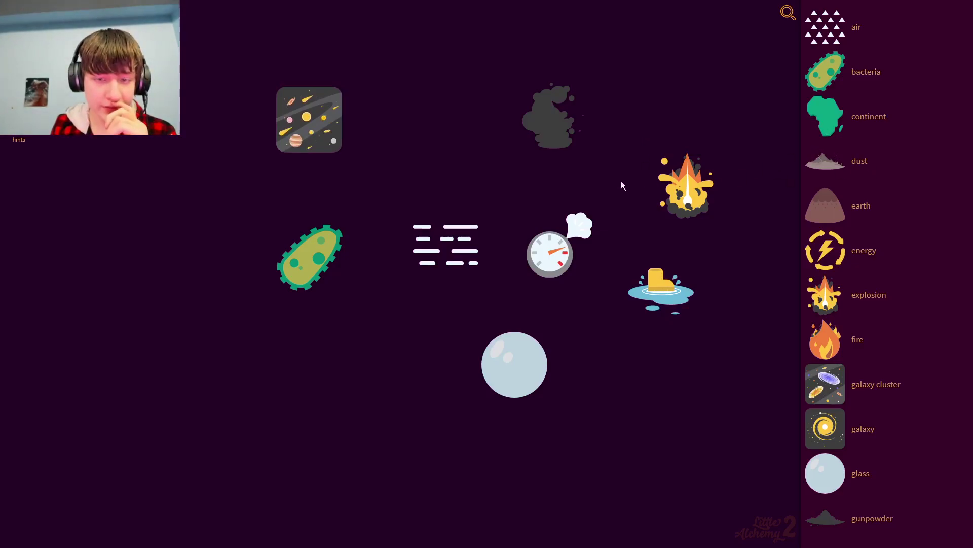
# Step: Remove the bacteria, combine glass with the universe into a telescope, and close the encyclopedia
pyautogui.moveTo(310, 257); pyautogui.dragTo(898, 261)
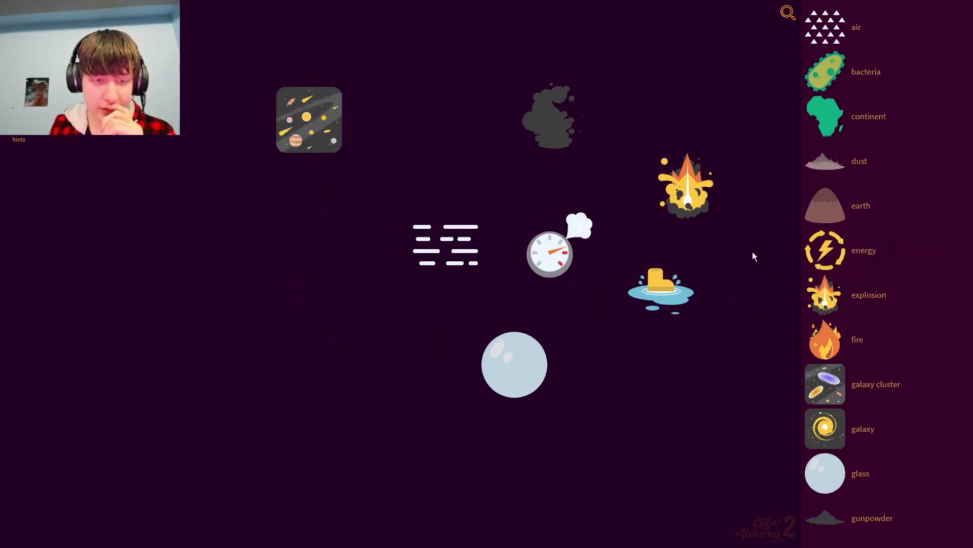
pyautogui.moveTo(511, 366); pyautogui.dragTo(302, 138)
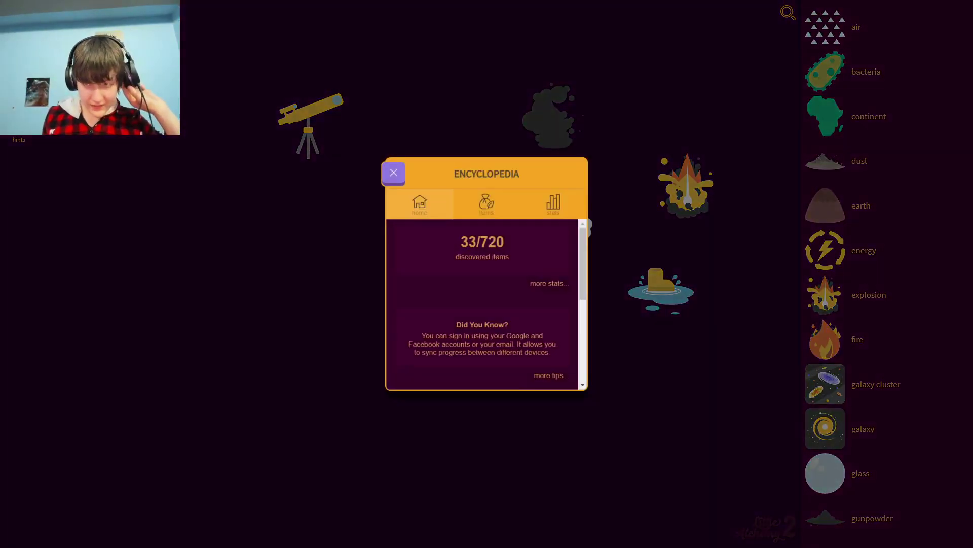
pyautogui.press('Escape')
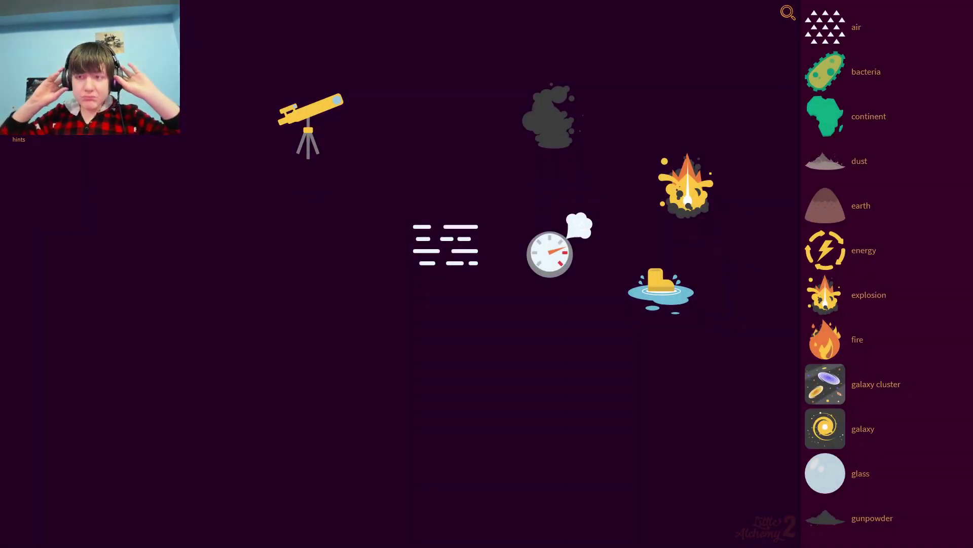
# Step: Try the telescope on mist, then place and duplicate a life element
pyautogui.moveTo(320, 118); pyautogui.dragTo(452, 251)
pyautogui.scroll(-2, 917, 119)
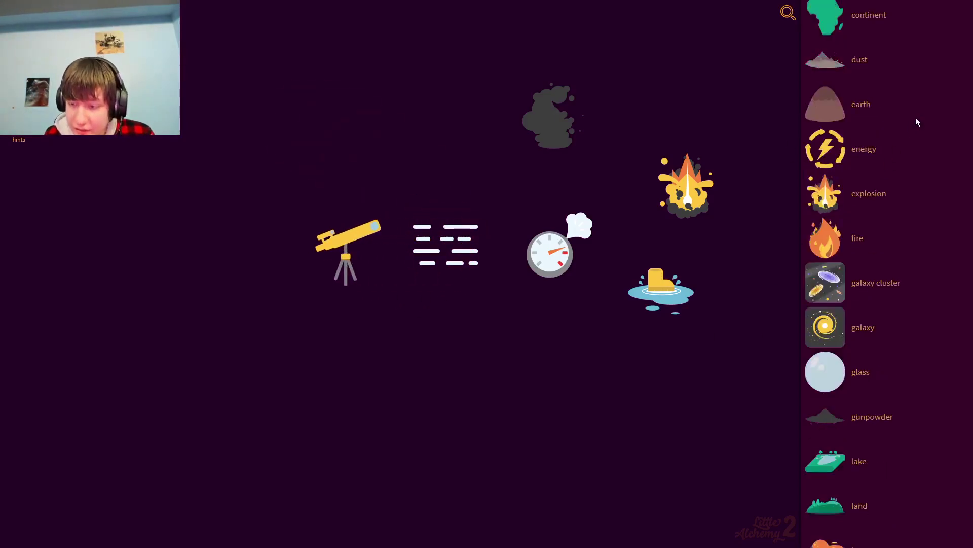
pyautogui.scroll(-2, 915, 122)
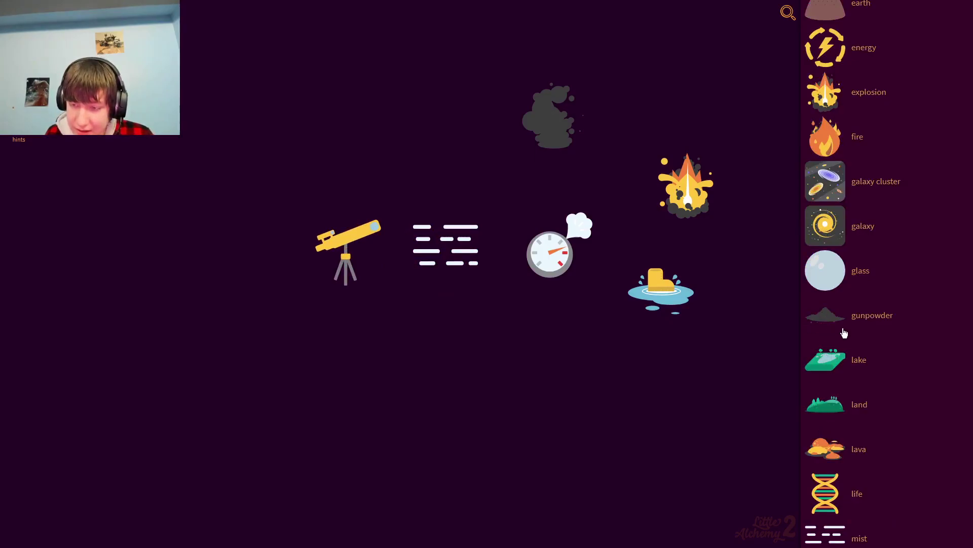
pyautogui.scroll(-1, 819, 494)
pyautogui.click(824, 442)
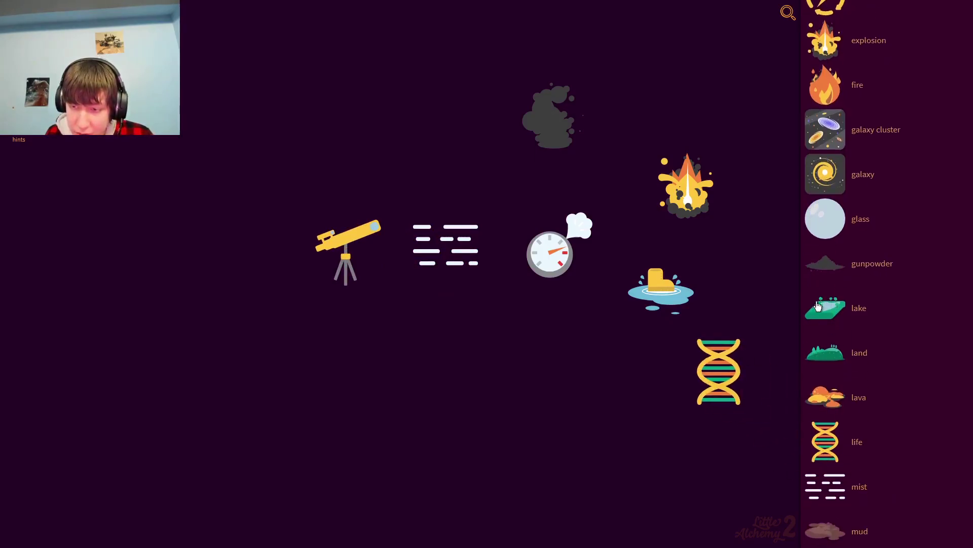
pyautogui.moveTo(716, 370)
pyautogui.mouseDown()
pyautogui.moveTo(673, 418)
pyautogui.moveTo(667, 367)
pyautogui.mouseUp()
pyautogui.doubleClick(672, 419)
pyautogui.moveTo(674, 331); pyautogui.dragTo(905, 303)
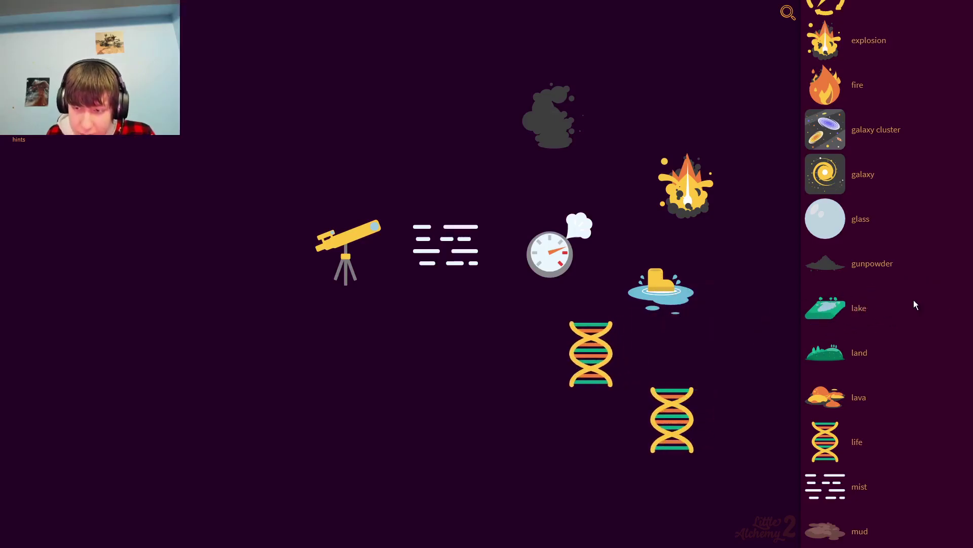
pyautogui.scroll(-6, 913, 300)
pyautogui.scroll(-4, 915, 305)
# Step: Combine ocean with life to discover plankton and dismiss the final-item hint
pyautogui.moveTo(831, 72); pyautogui.dragTo(586, 350)
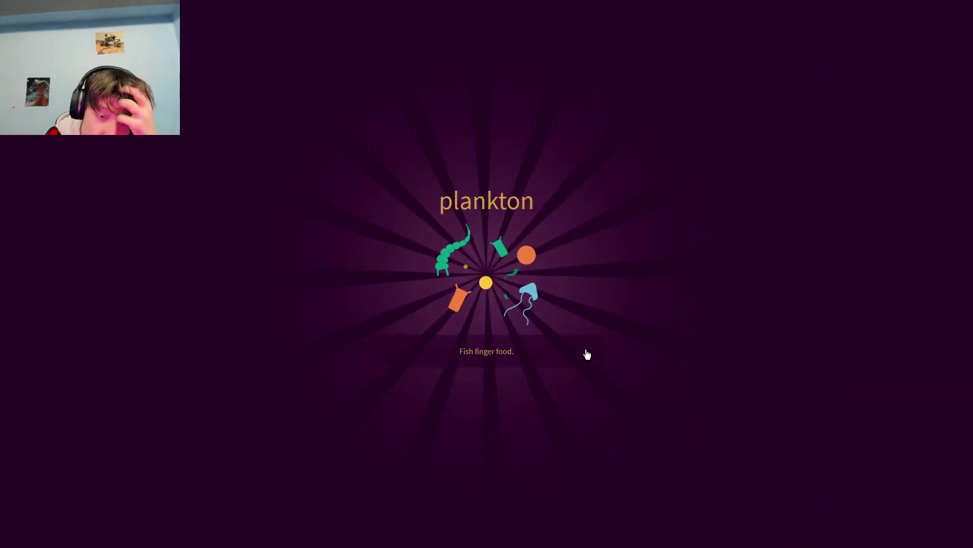
pyautogui.click(586, 354)
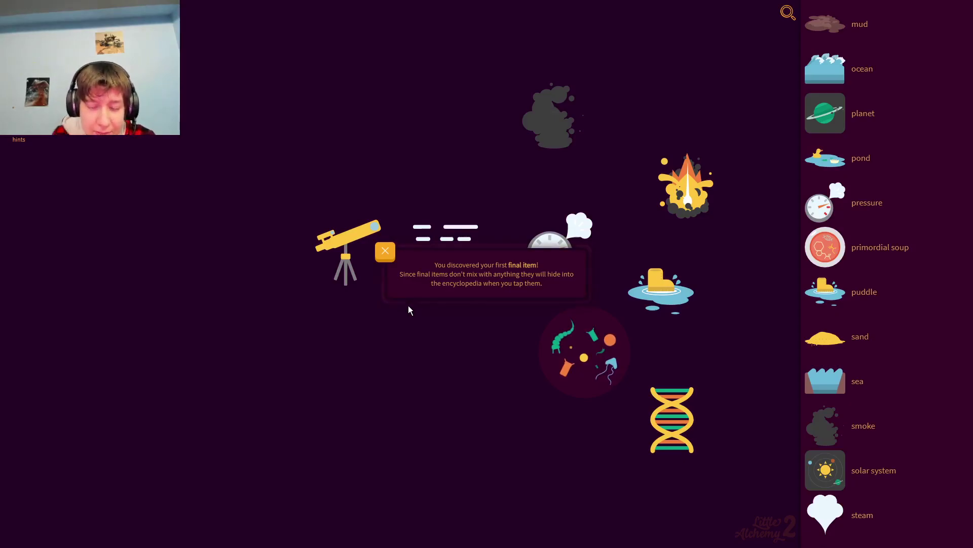
pyautogui.click(584, 350)
pyautogui.scroll(-3, 963, 446)
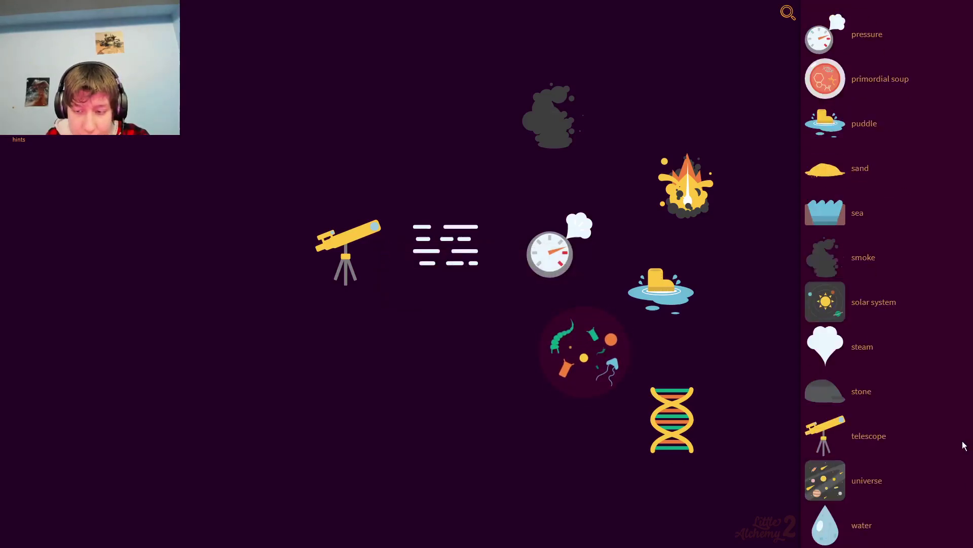
pyautogui.scroll(3, 935, 464)
pyautogui.scroll(3, 929, 475)
pyautogui.scroll(5, 929, 476)
pyautogui.scroll(-5, 925, 474)
pyautogui.scroll(-5, 908, 480)
pyautogui.scroll(-2, 898, 489)
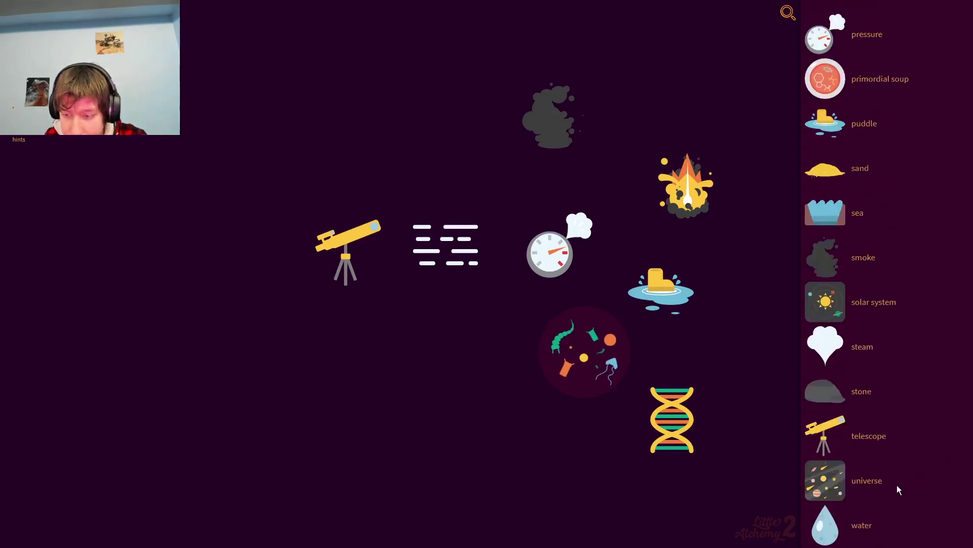
# Step: Open the element search, correct a typo, and close it empty
pyautogui.click(790, 19)
pyautogui.write('pla')
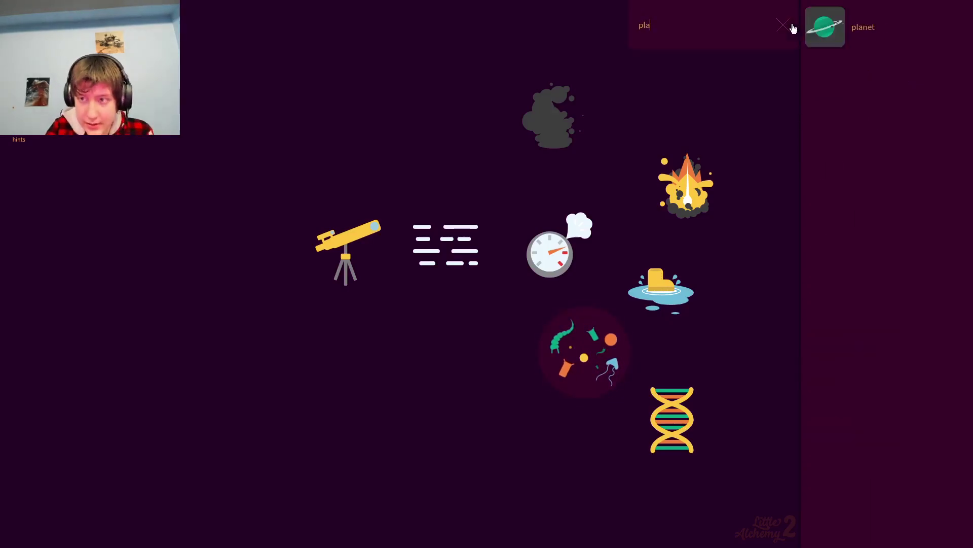
pyautogui.write('e')
pyautogui.press('BackSpace')
pyautogui.press('BackSpace')
pyautogui.press('BackSpace')
pyautogui.press('BackSpace')
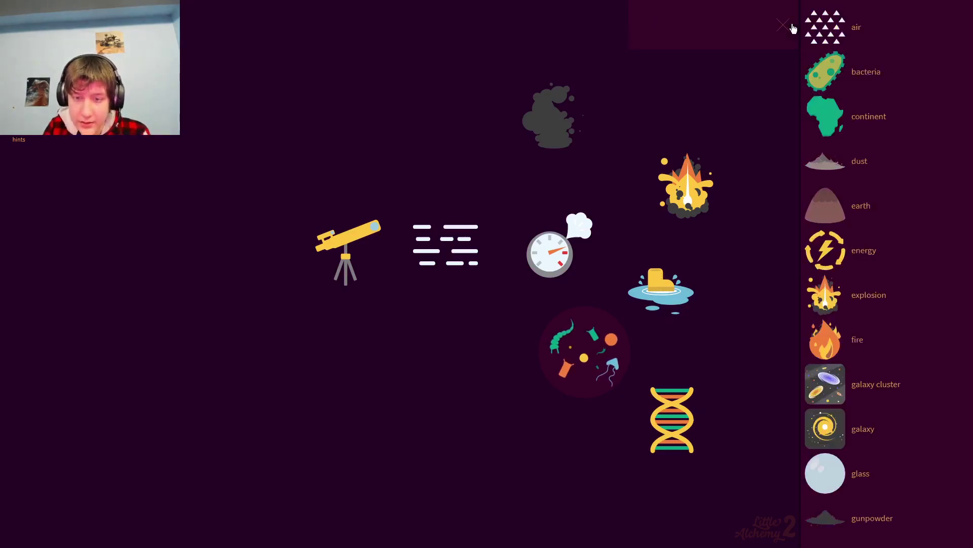
pyautogui.click(488, 289)
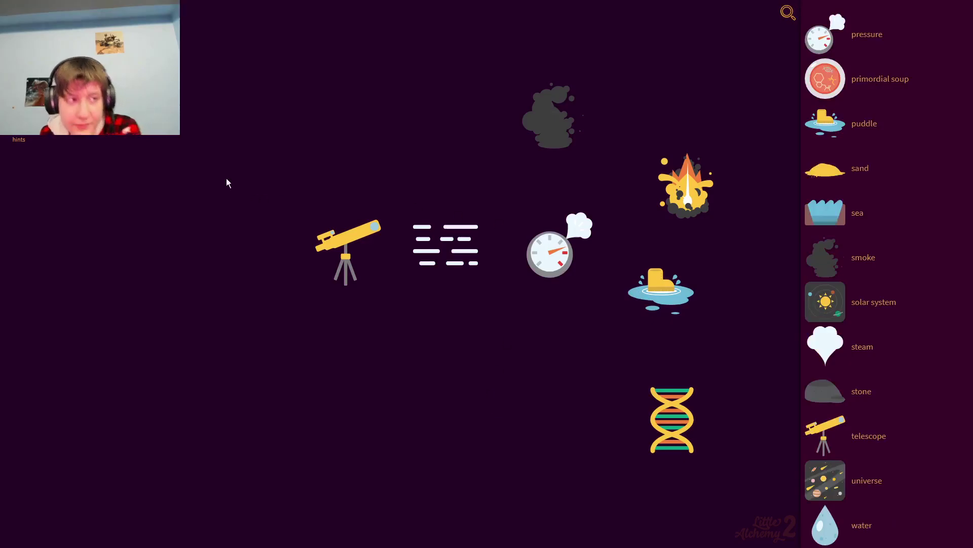
# Step: Drop land onto life to discover animal and soil, then shift soil across the board
pyautogui.click(694, 354)
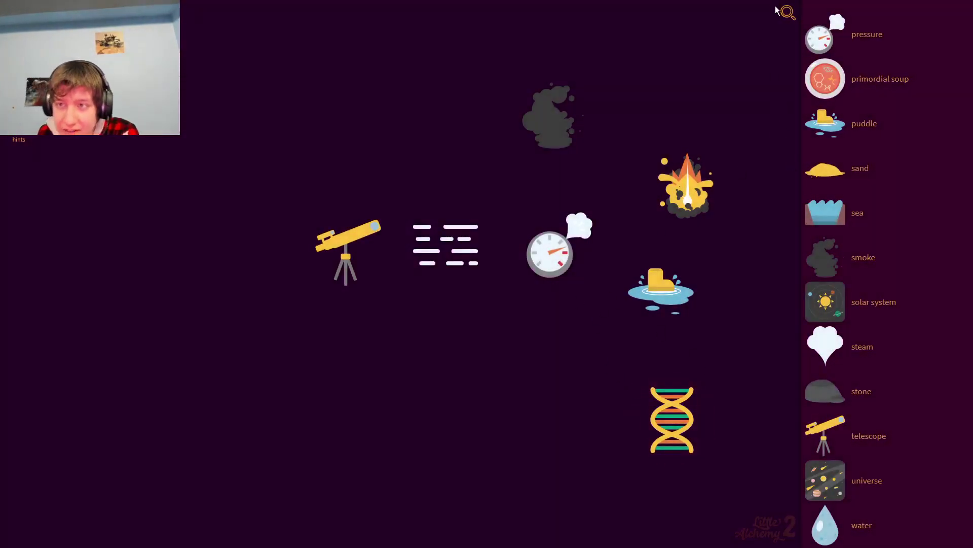
pyautogui.write('la')
pyautogui.moveTo(829, 213); pyautogui.dragTo(669, 409)
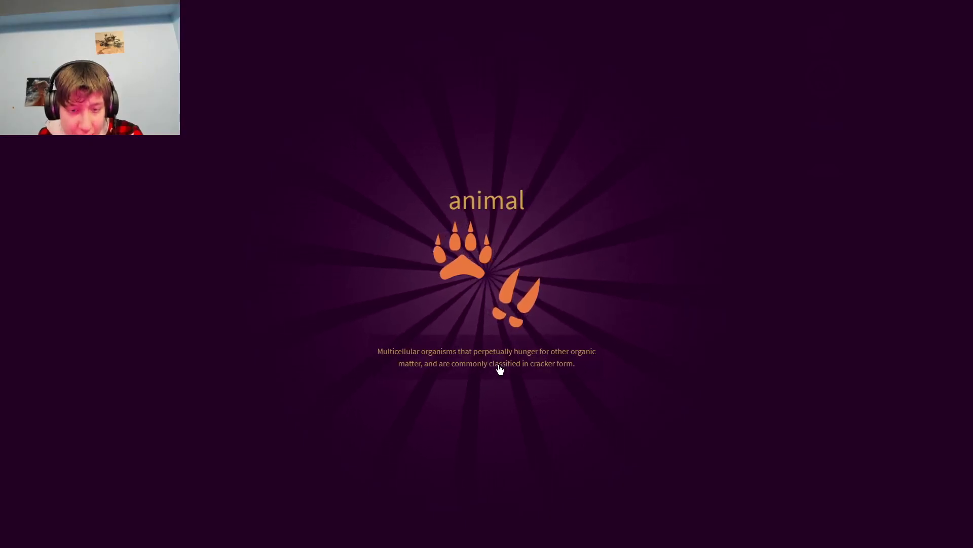
pyautogui.click(585, 278)
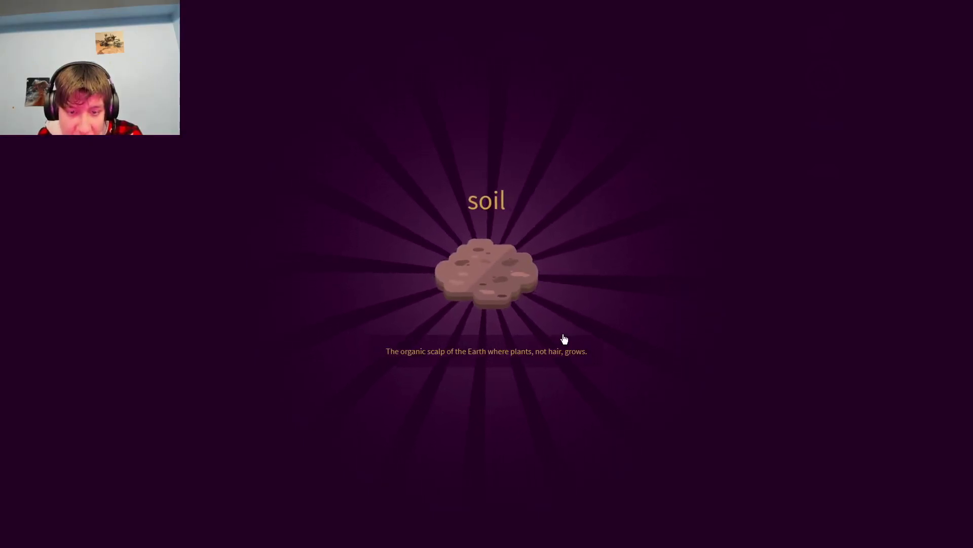
pyautogui.click(541, 311)
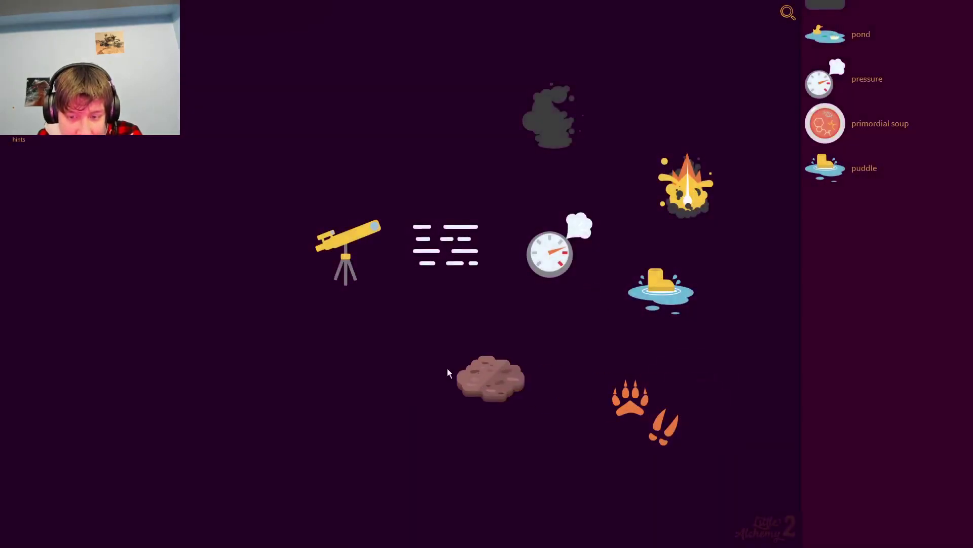
pyautogui.moveTo(440, 370); pyautogui.dragTo(530, 369)
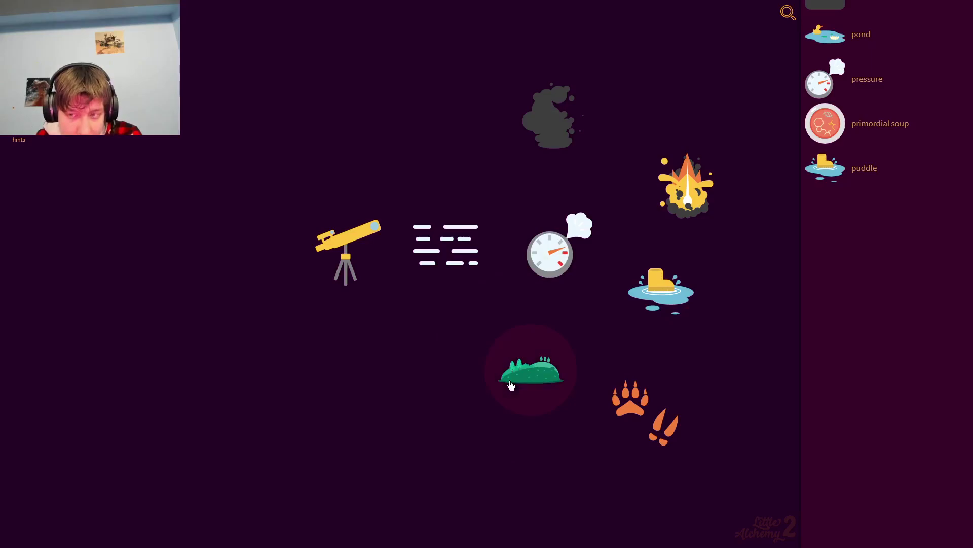
pyautogui.moveTo(510, 386); pyautogui.dragTo(873, 301)
pyautogui.scroll(3, 869, 232)
pyautogui.scroll(3, 870, 231)
pyautogui.scroll(3, 869, 231)
pyautogui.scroll(3, 905, 504)
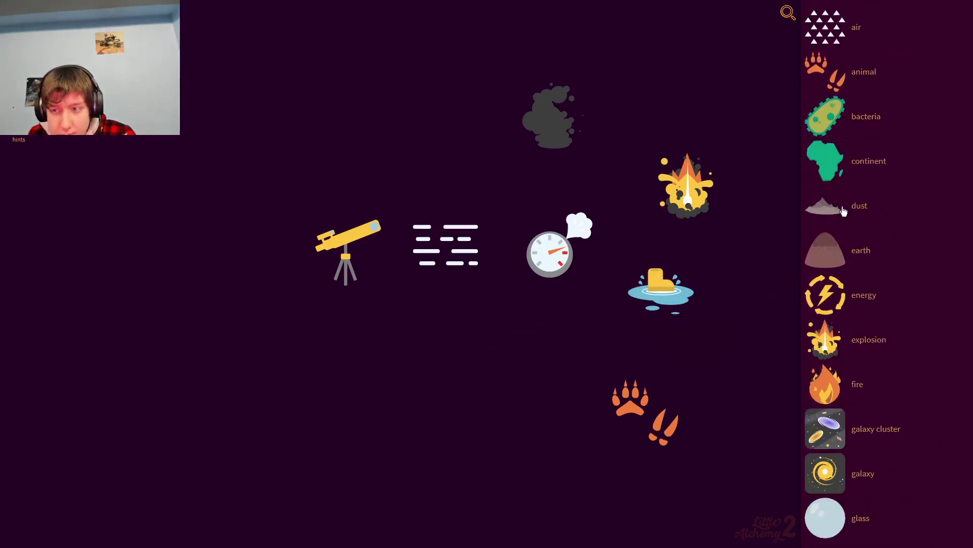
# Step: Bring earth and air to the animal, combining animal with air into bird
pyautogui.moveTo(825, 250)
pyautogui.mouseDown()
pyautogui.moveTo(662, 461)
pyautogui.moveTo(886, 8)
pyautogui.mouseUp()
pyautogui.moveTo(706, 278); pyautogui.dragTo(601, 476)
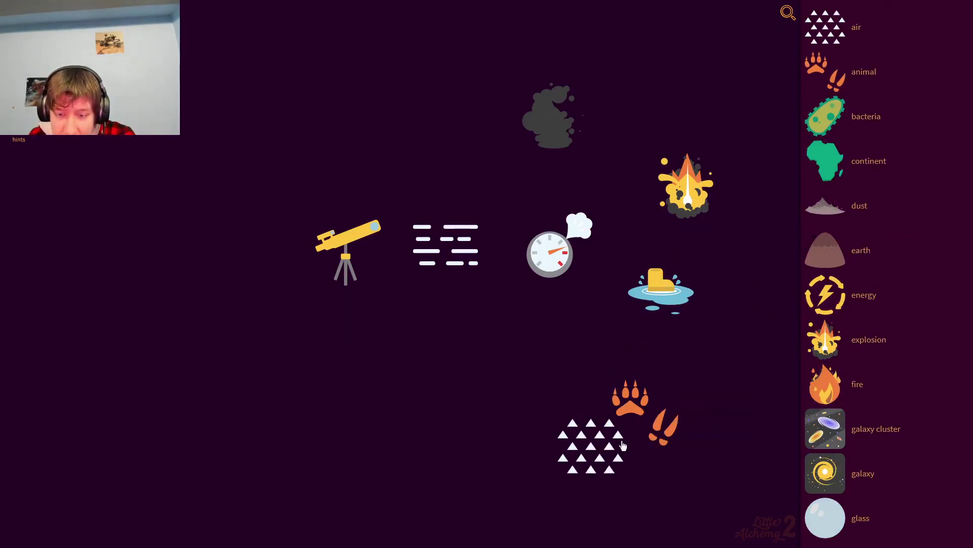
pyautogui.moveTo(633, 434); pyautogui.dragTo(577, 461)
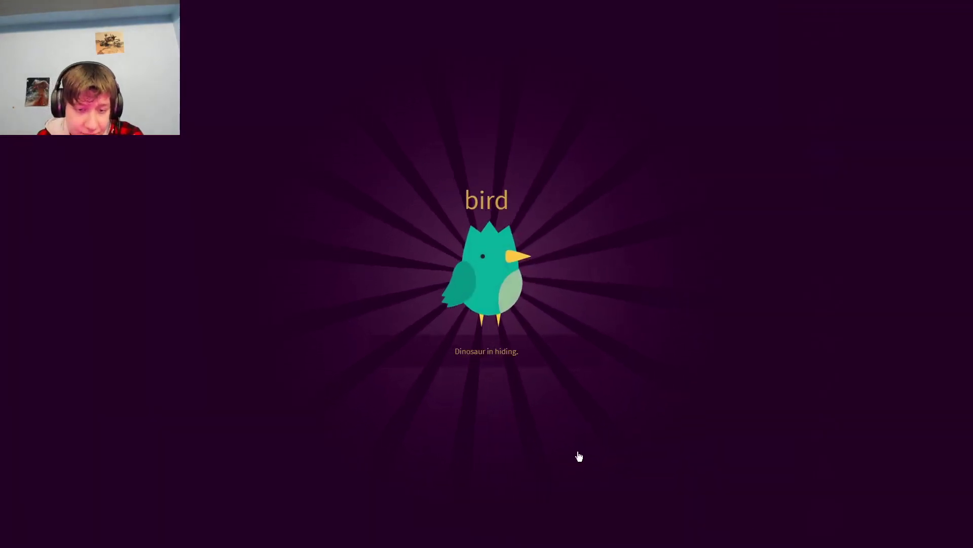
pyautogui.click(335, 397)
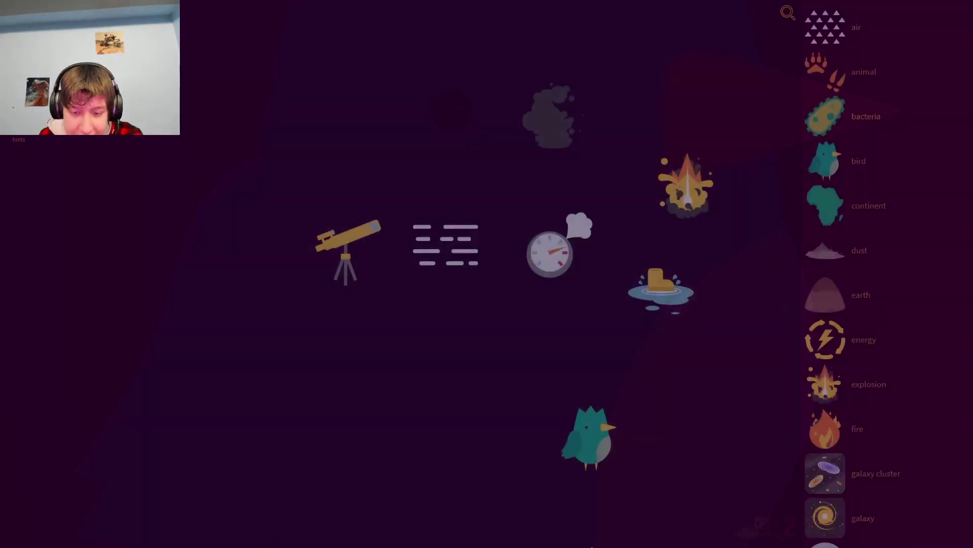
# Step: Try bird against explosion and smoke
pyautogui.moveTo(582, 448); pyautogui.dragTo(688, 198)
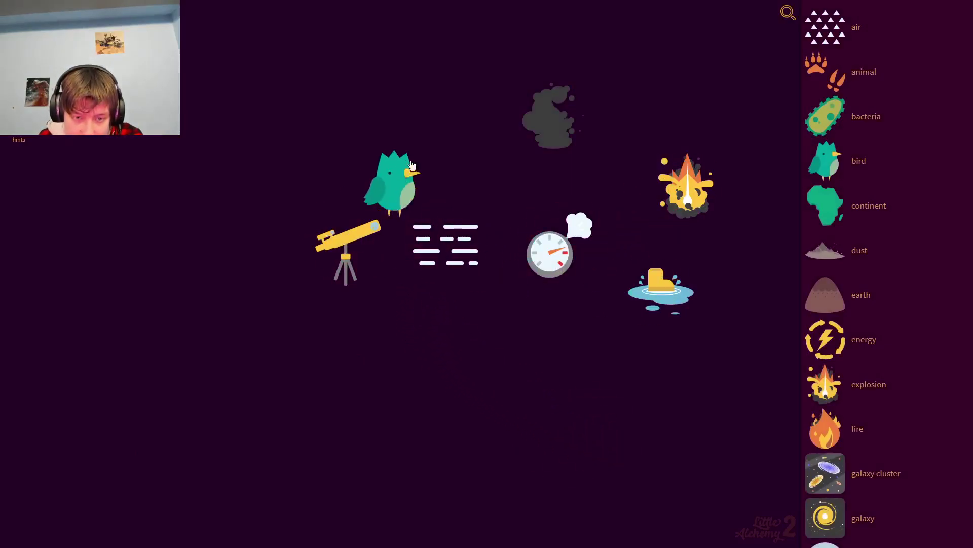
pyautogui.moveTo(688, 198)
pyautogui.mouseDown()
pyautogui.moveTo(538, 114)
pyautogui.moveTo(546, 430)
pyautogui.mouseUp()
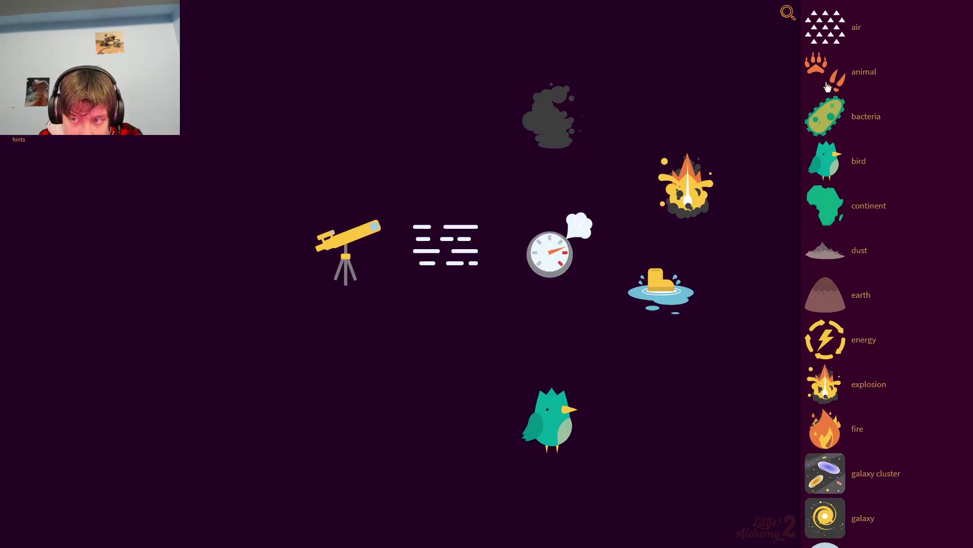
pyautogui.moveTo(827, 114); pyautogui.dragTo(827, 143)
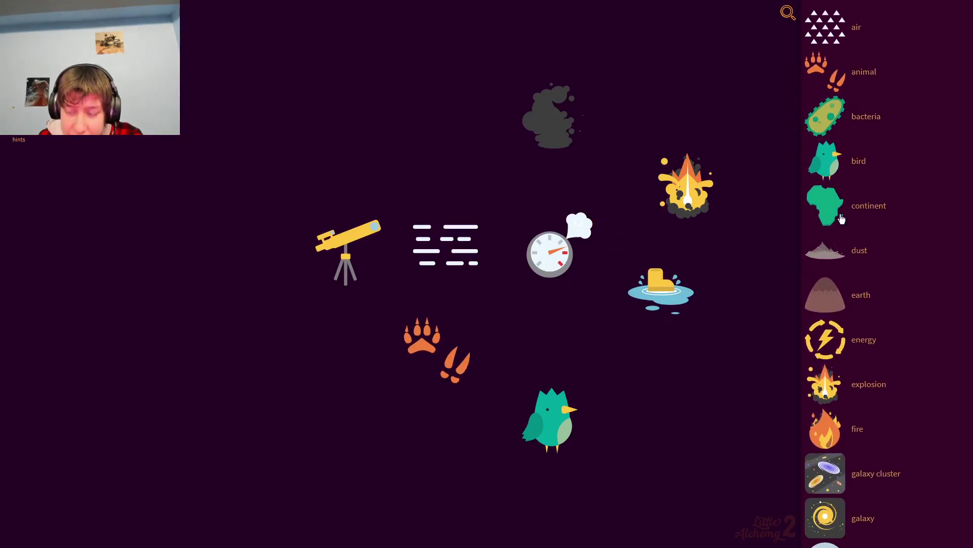
# Step: Make horse from continent and animal, then pegasus from horse and bird
pyautogui.moveTo(826, 217)
pyautogui.mouseDown()
pyautogui.moveTo(432, 366)
pyautogui.moveTo(930, 266)
pyautogui.mouseUp()
pyautogui.scroll(-3, 930, 266)
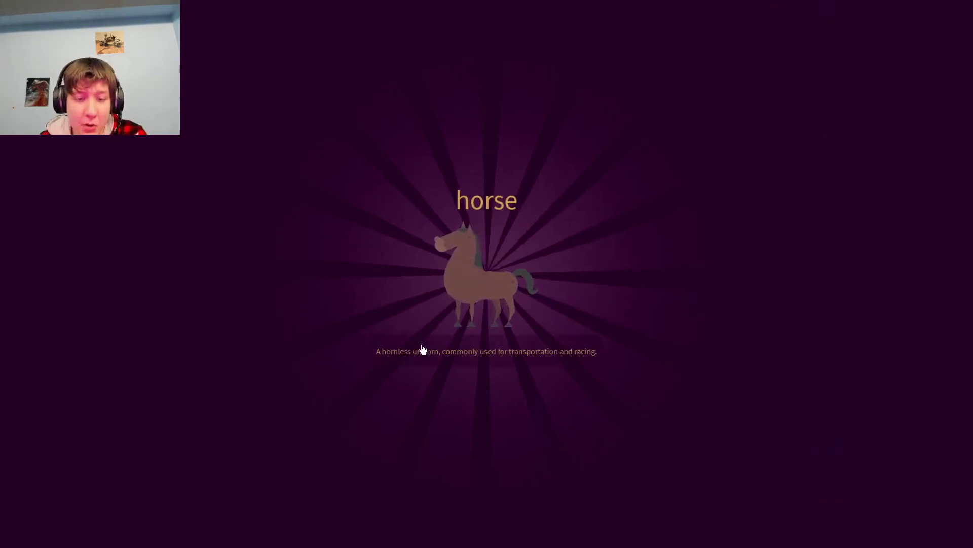
pyautogui.click(371, 291)
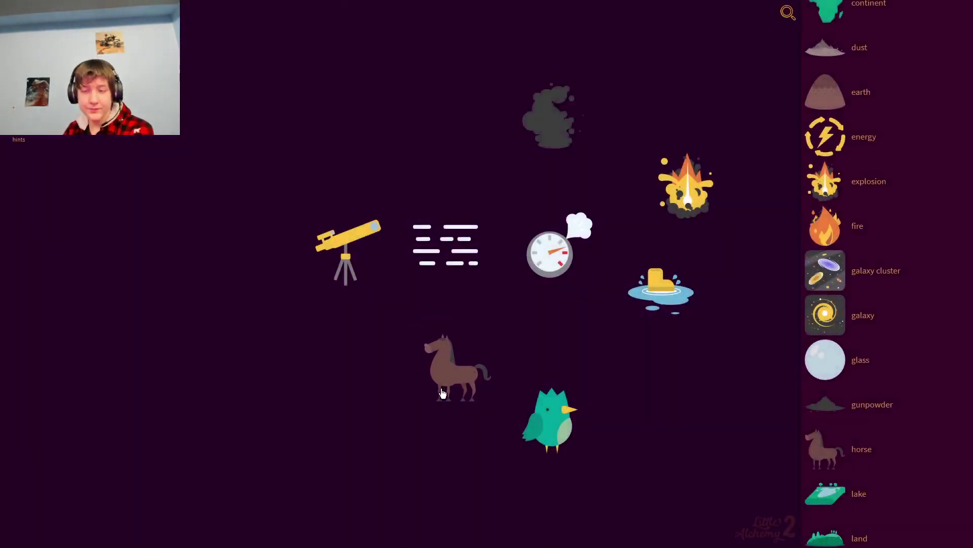
pyautogui.moveTo(426, 379); pyautogui.dragTo(552, 430)
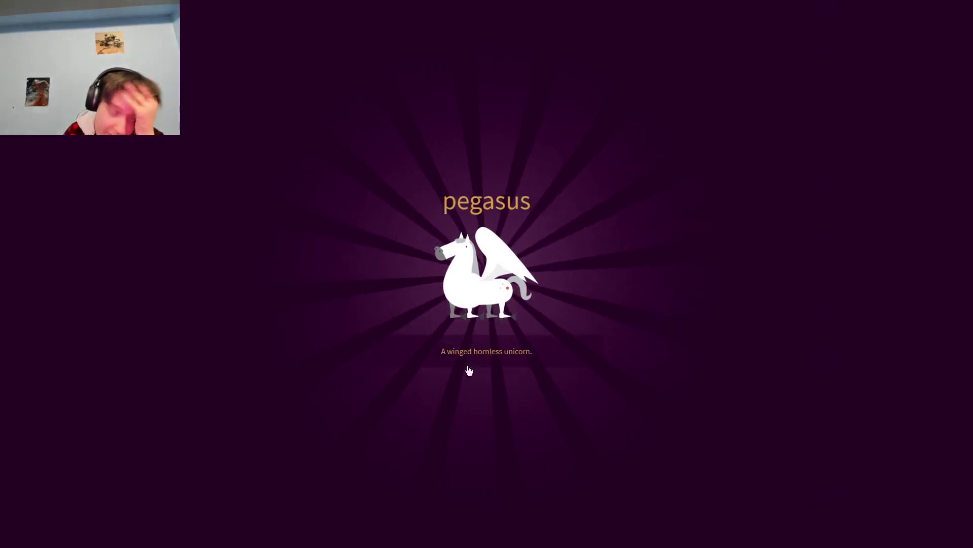
pyautogui.click(480, 325)
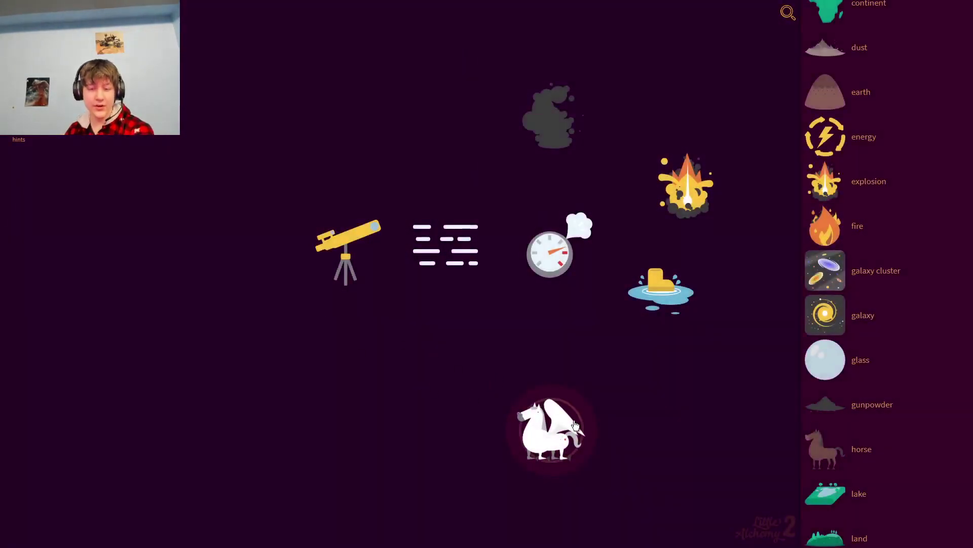
pyautogui.scroll(-3, 889, 344)
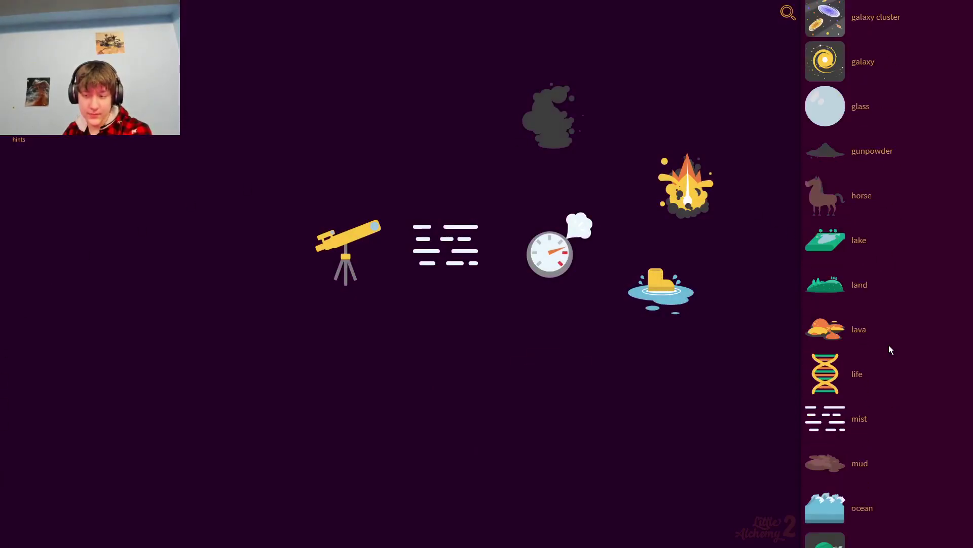
pyautogui.scroll(-3, 890, 346)
pyautogui.press('Escape')
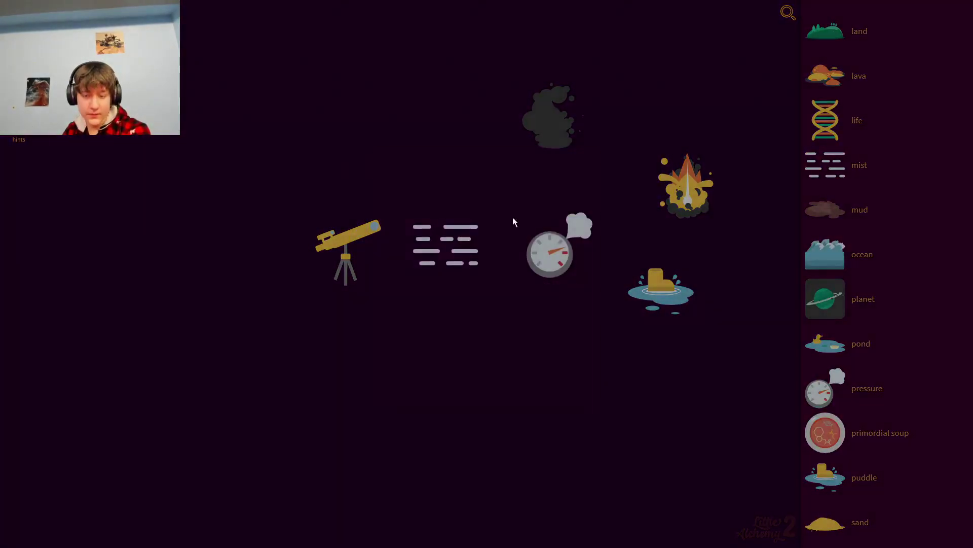
pyautogui.scroll(-4, 814, 334)
pyautogui.scroll(-5, 829, 357)
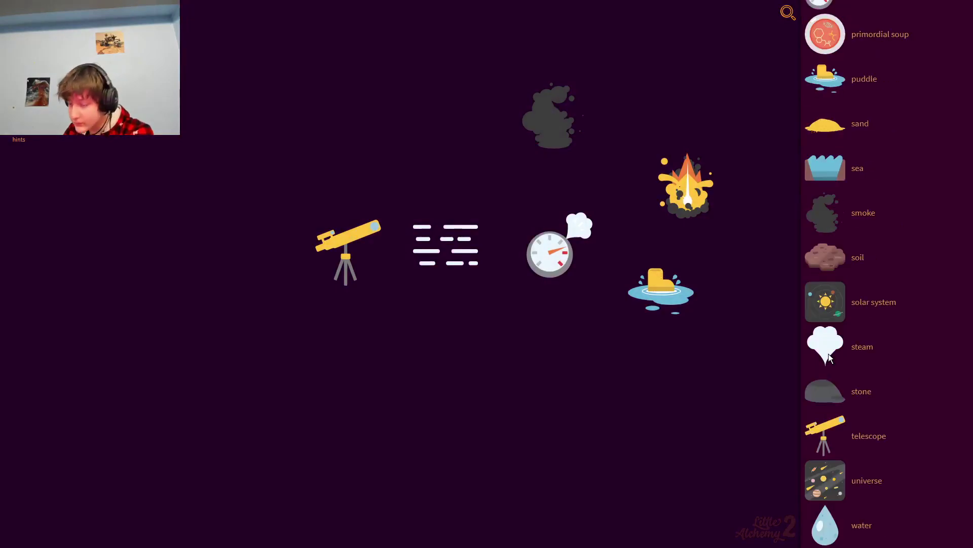
# Step: Place soil and drop animal onto it to discover plant
pyautogui.click(825, 258)
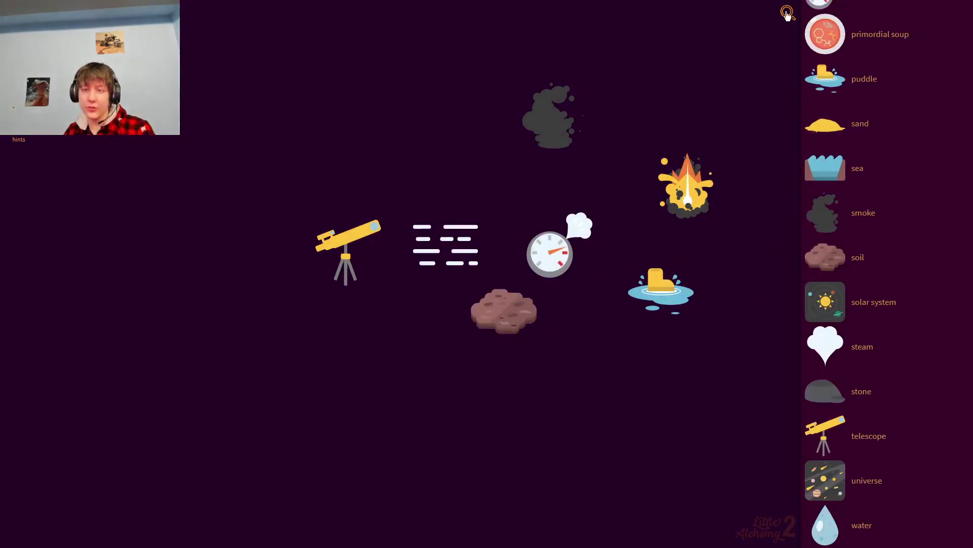
pyautogui.write('lo')
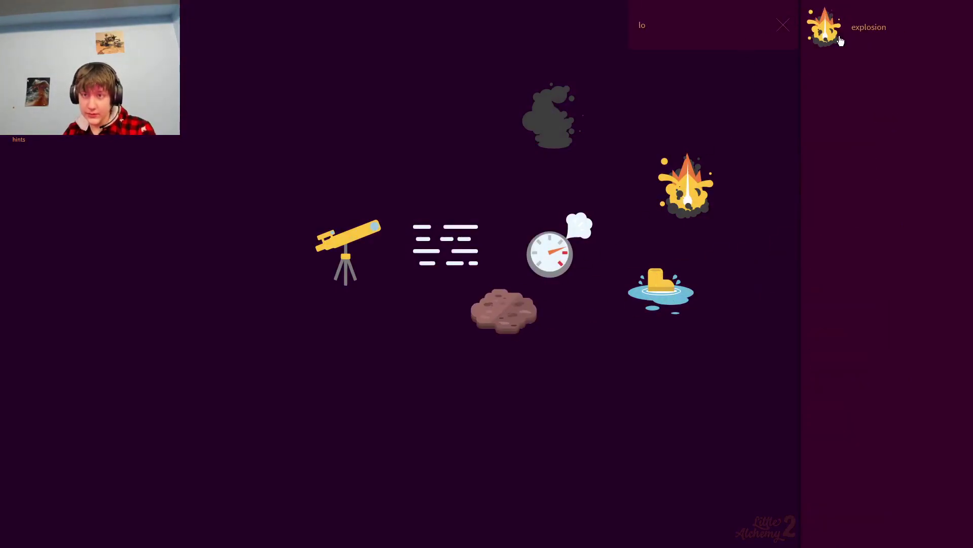
pyautogui.press('BackSpace')
pyautogui.moveTo(818, 22); pyautogui.dragTo(503, 311)
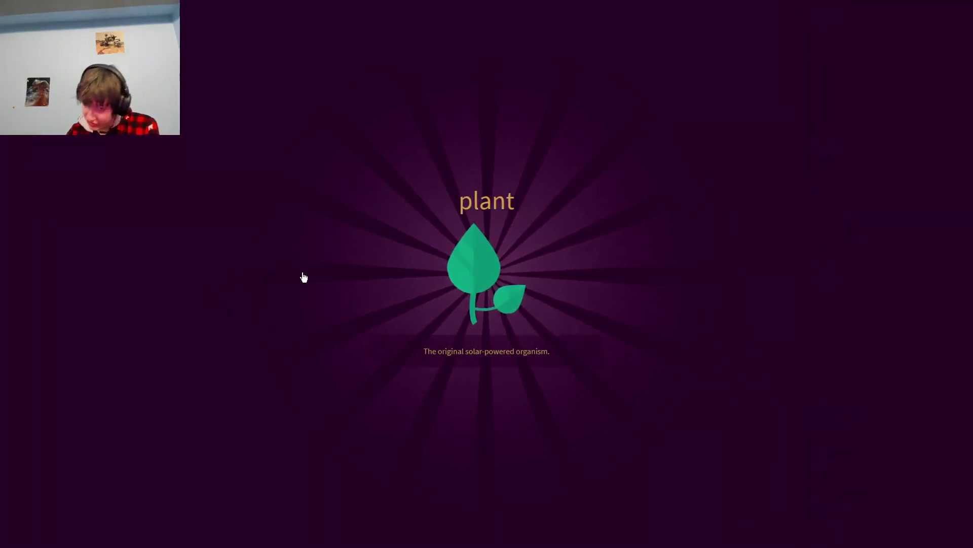
pyautogui.click(456, 299)
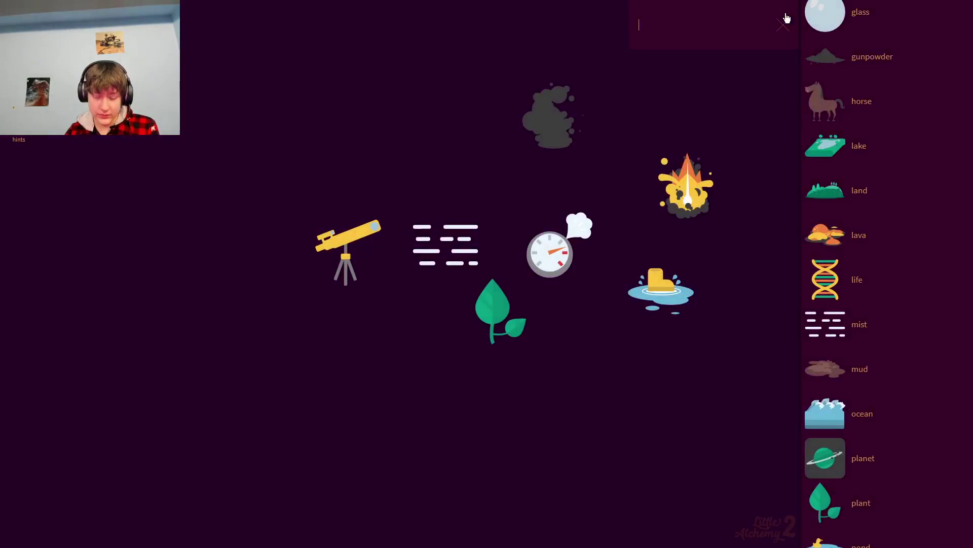
pyautogui.write('fi')
# Step: Drop fire onto the plant to discover ash and tobacco
pyautogui.moveTo(828, 22)
pyautogui.mouseDown()
pyautogui.moveTo(576, 238)
pyautogui.moveTo(507, 342)
pyautogui.moveTo(502, 320)
pyautogui.mouseUp()
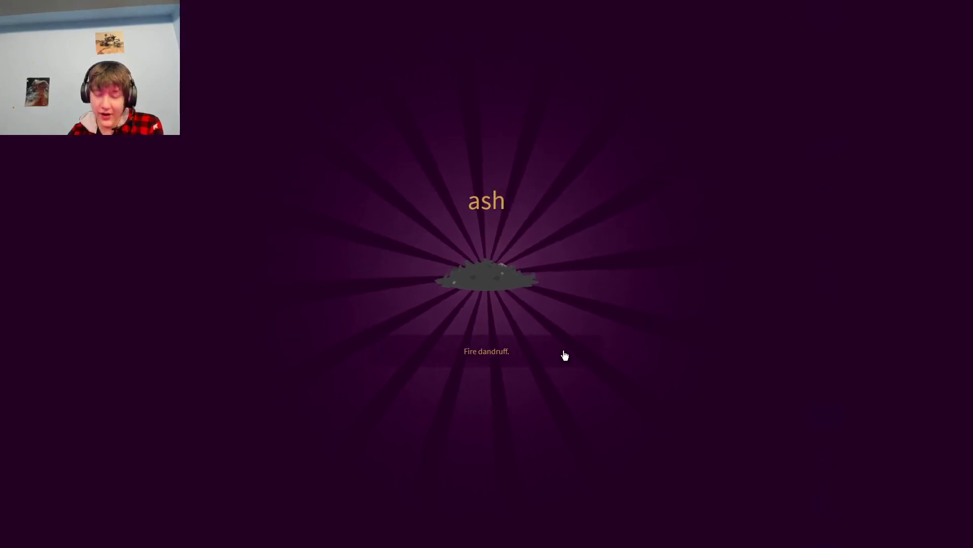
pyautogui.click(456, 330)
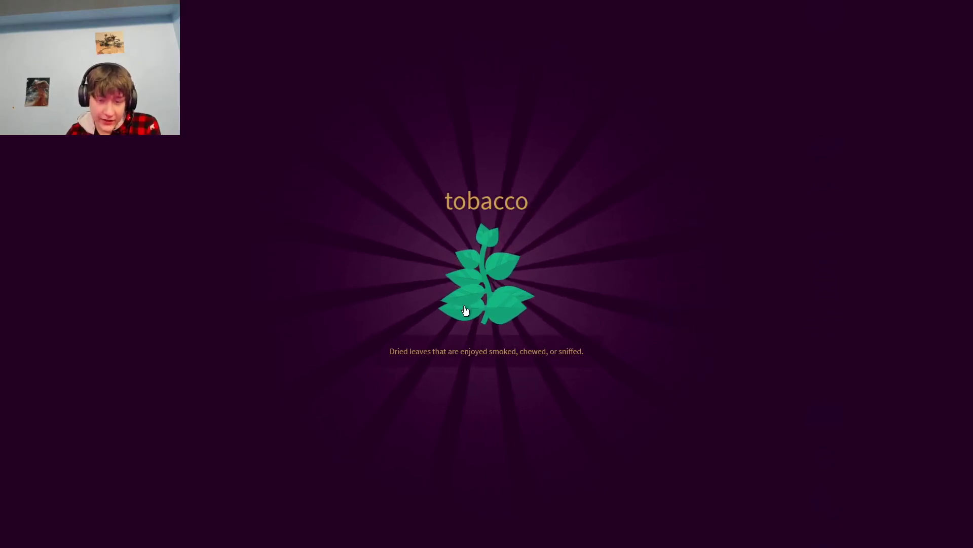
pyautogui.click(369, 270)
# Step: Try tobacco with the smoke cloud, then move tobacco to the top-left
pyautogui.moveTo(529, 323); pyautogui.dragTo(576, 328)
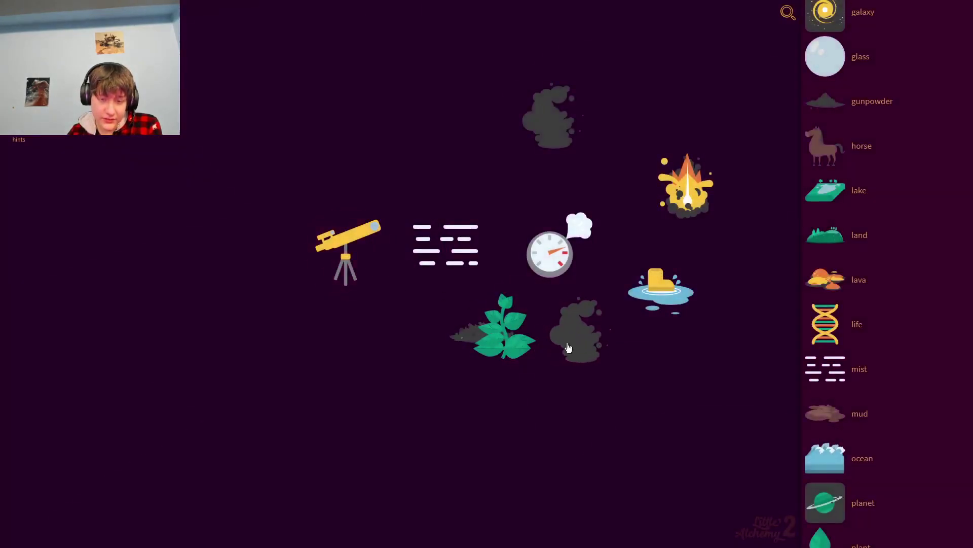
pyautogui.moveTo(499, 331); pyautogui.dragTo(568, 364)
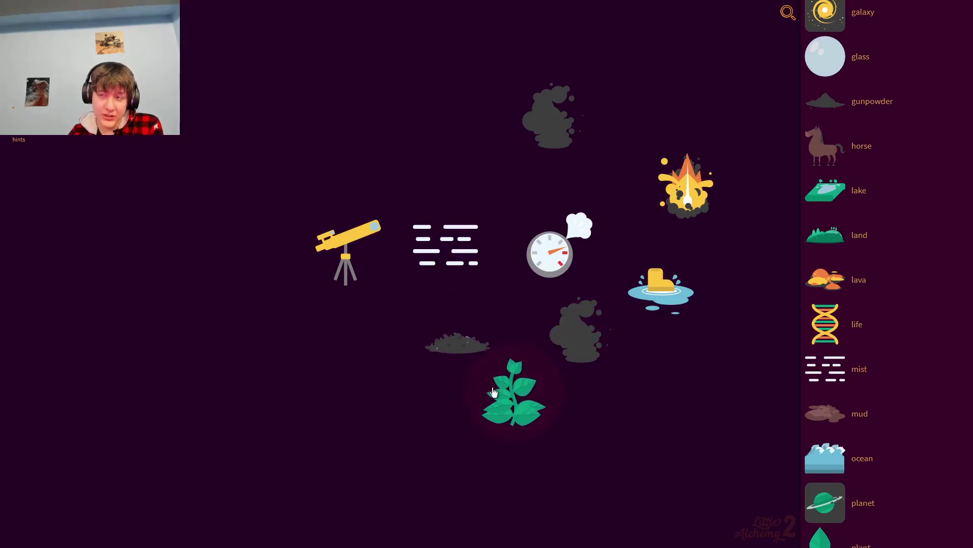
pyautogui.moveTo(494, 392)
pyautogui.mouseDown()
pyautogui.moveTo(388, 59)
pyautogui.moveTo(214, 94)
pyautogui.moveTo(171, 114)
pyautogui.moveTo(482, 104)
pyautogui.moveTo(806, 63)
pyautogui.mouseUp()
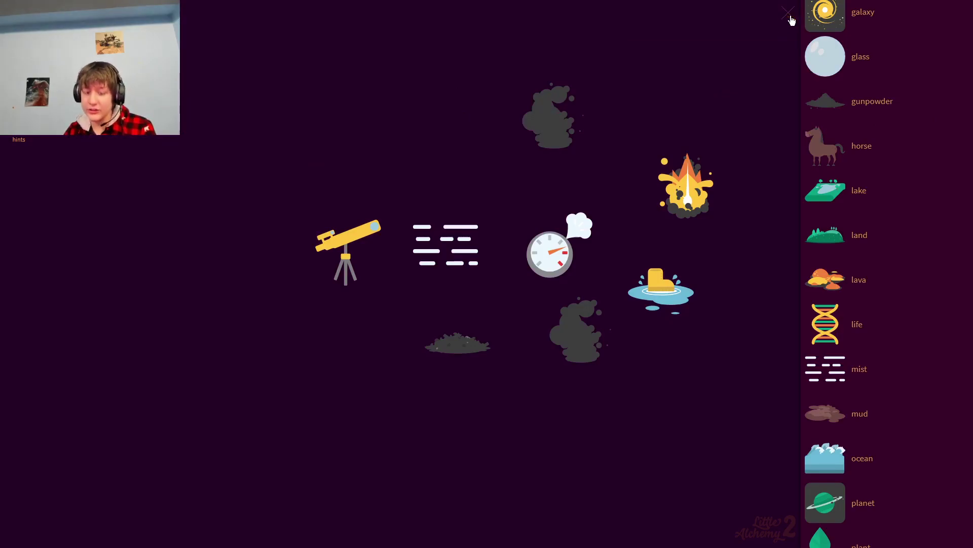
pyautogui.write('l')
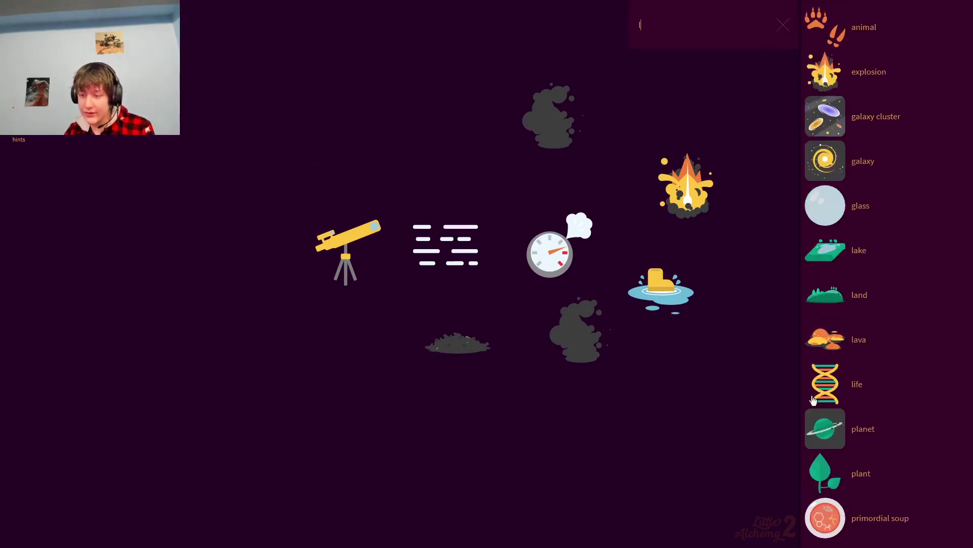
# Step: Combine water with a plant into algae, then drop life onto the algae
pyautogui.moveTo(783, 484); pyautogui.dragTo(608, 433)
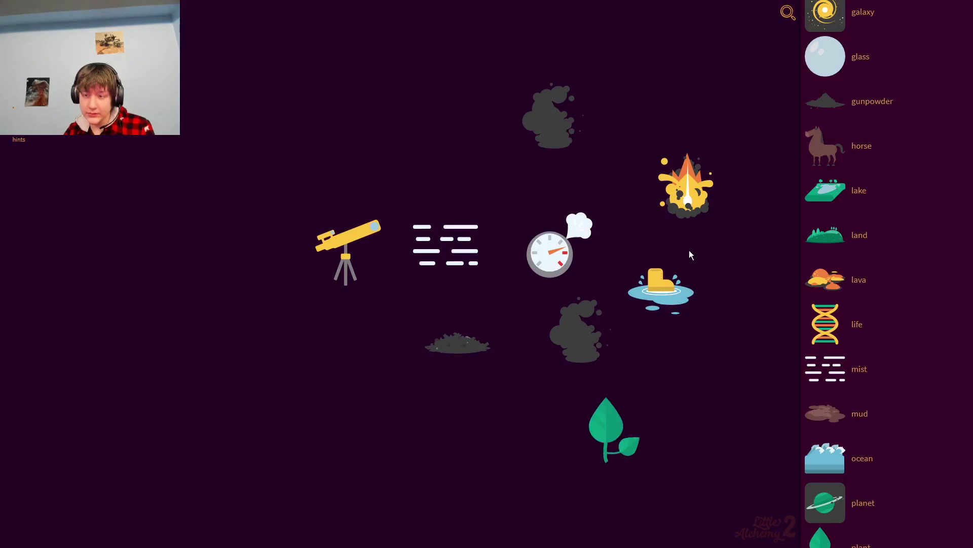
pyautogui.click(787, 14)
pyautogui.write('w')
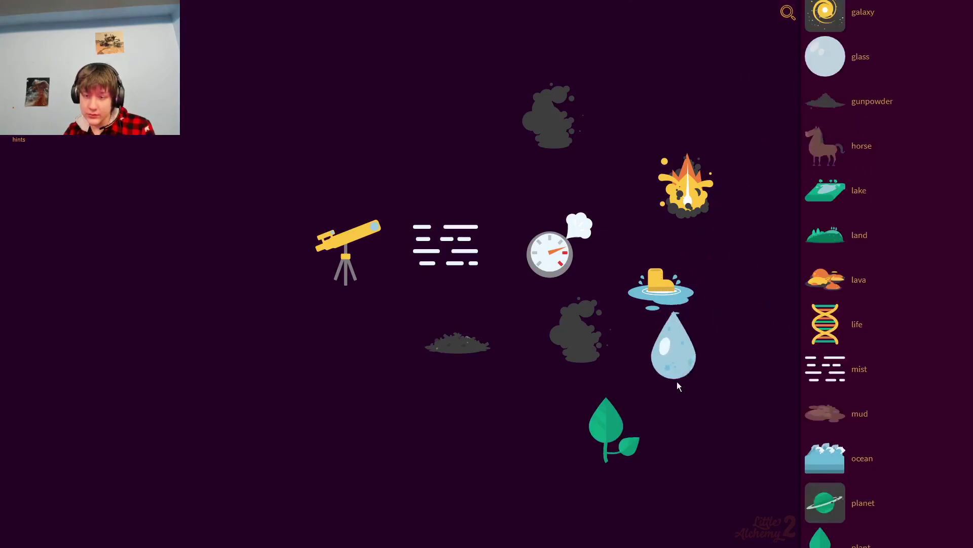
pyautogui.moveTo(669, 397); pyautogui.dragTo(624, 453)
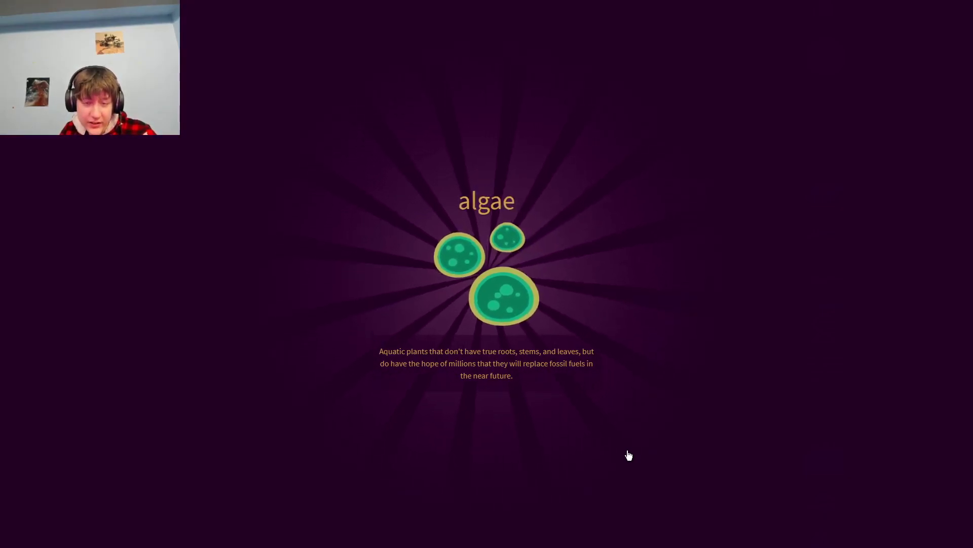
pyautogui.click(531, 425)
pyautogui.moveTo(599, 445)
pyautogui.mouseDown()
pyautogui.moveTo(504, 452)
pyautogui.moveTo(620, 385)
pyautogui.moveTo(560, 385)
pyautogui.moveTo(615, 384)
pyautogui.mouseUp()
pyautogui.moveTo(850, 375); pyautogui.dragTo(674, 407)
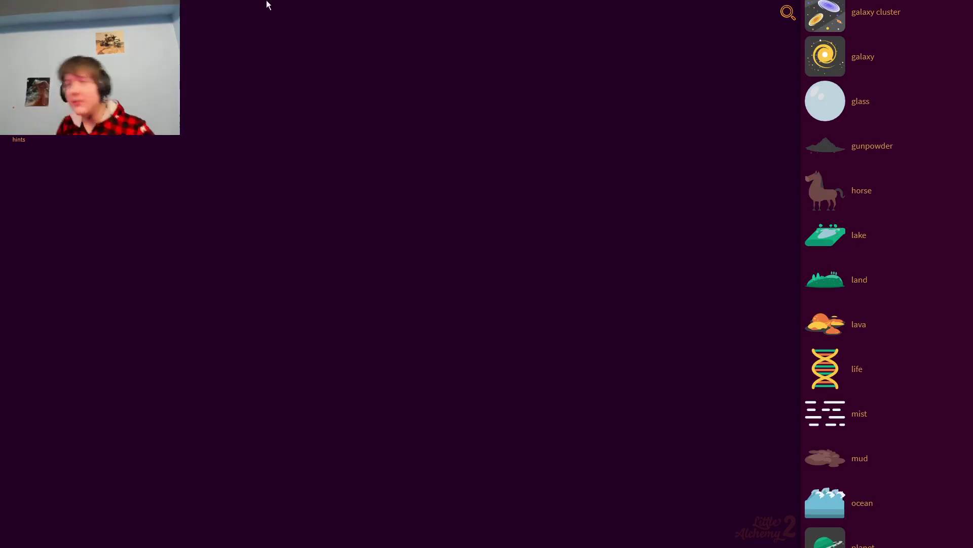
# Step: Place a plant on the board and duplicate it into two side-by-side copies
pyautogui.click(782, 15)
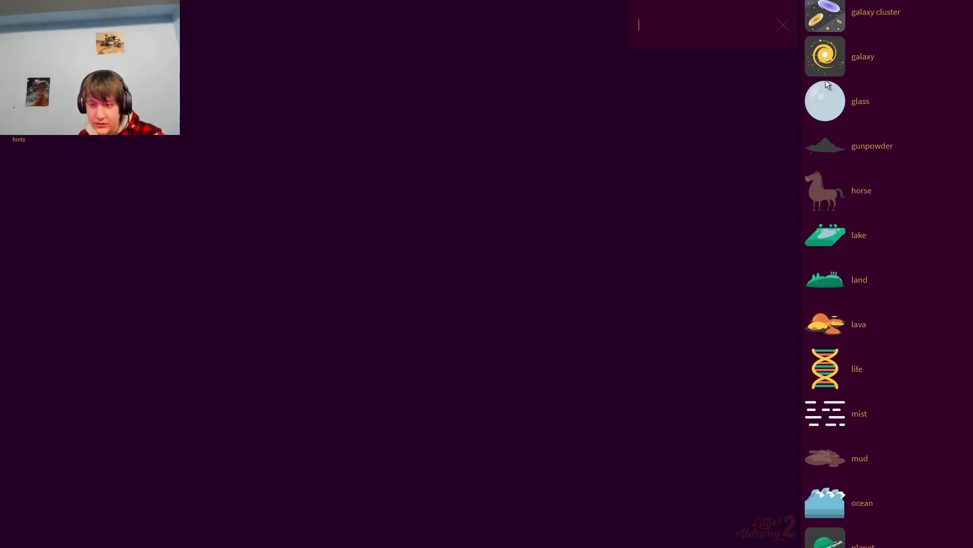
pyautogui.write('pl')
pyautogui.moveTo(837, 108); pyautogui.dragTo(615, 250)
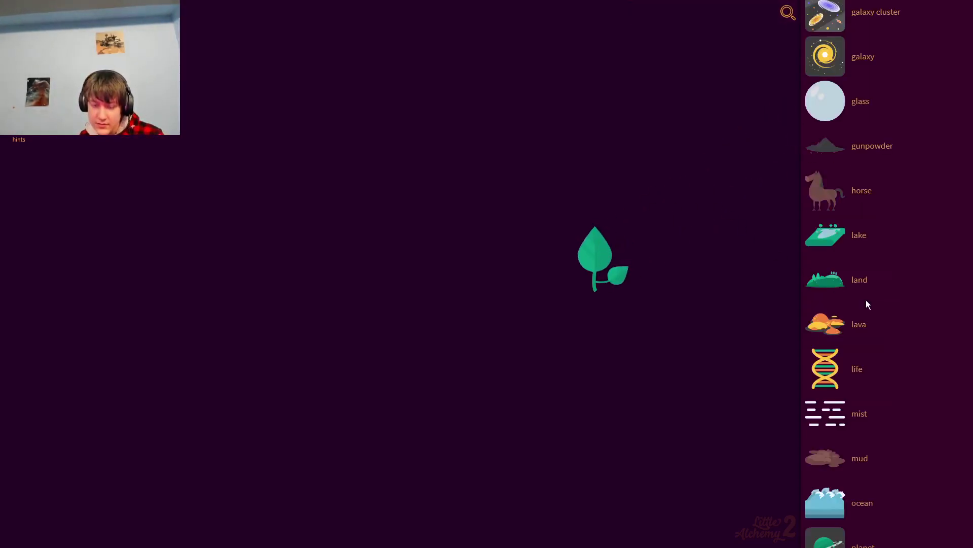
pyautogui.click(788, 13)
pyautogui.doubleClick(605, 262)
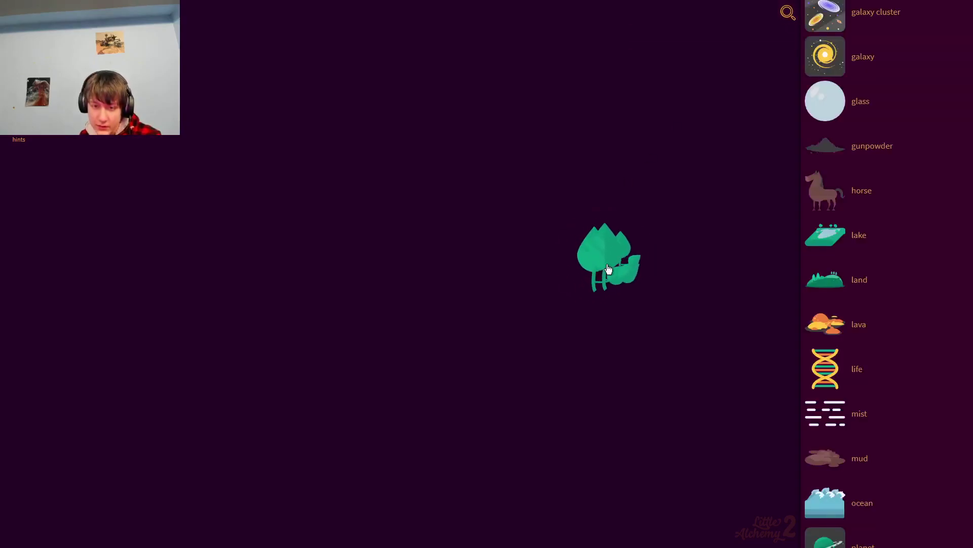
pyautogui.moveTo(608, 270); pyautogui.dragTo(902, 271)
pyautogui.doubleClick(631, 270)
pyautogui.moveTo(637, 271); pyautogui.dragTo(731, 278)
pyautogui.scroll(-2, 888, 311)
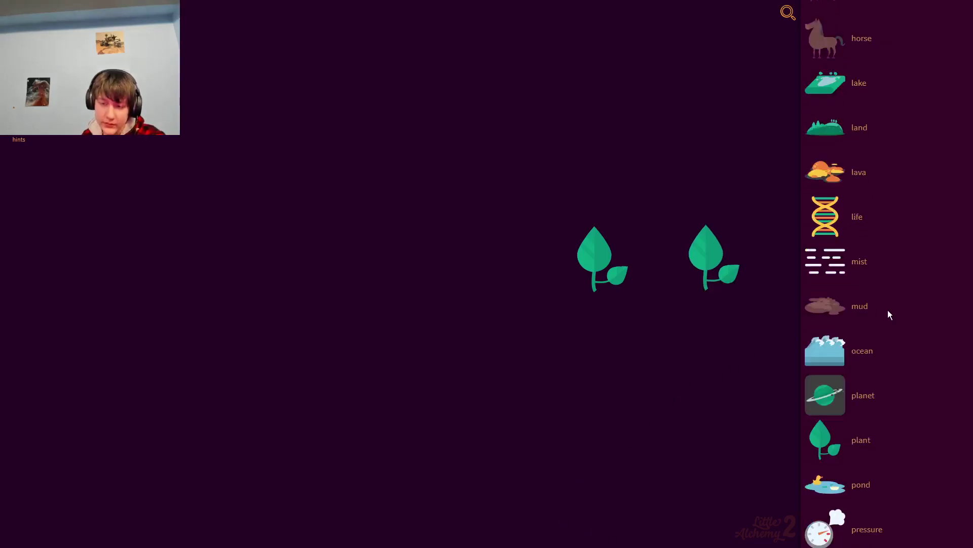
pyautogui.scroll(-1, 888, 310)
pyautogui.scroll(-2, 887, 310)
pyautogui.scroll(-2, 887, 311)
pyautogui.scroll(8, 888, 310)
pyautogui.scroll(5, 887, 309)
pyautogui.scroll(3, 888, 310)
# Step: Test air, an animal and another element on the plants, discarding unused items
pyautogui.moveTo(826, 32)
pyautogui.mouseDown()
pyautogui.moveTo(936, 221)
pyautogui.moveTo(852, 251)
pyautogui.moveTo(896, 238)
pyautogui.mouseUp()
pyautogui.moveTo(825, 117)
pyautogui.mouseDown()
pyautogui.moveTo(703, 254)
pyautogui.moveTo(854, 223)
pyautogui.mouseUp()
pyautogui.moveTo(825, 161)
pyautogui.mouseDown()
pyautogui.moveTo(741, 270)
pyautogui.moveTo(670, 197)
pyautogui.mouseUp()
pyautogui.moveTo(753, 254); pyautogui.dragTo(848, 320)
pyautogui.scroll(-3, 848, 320)
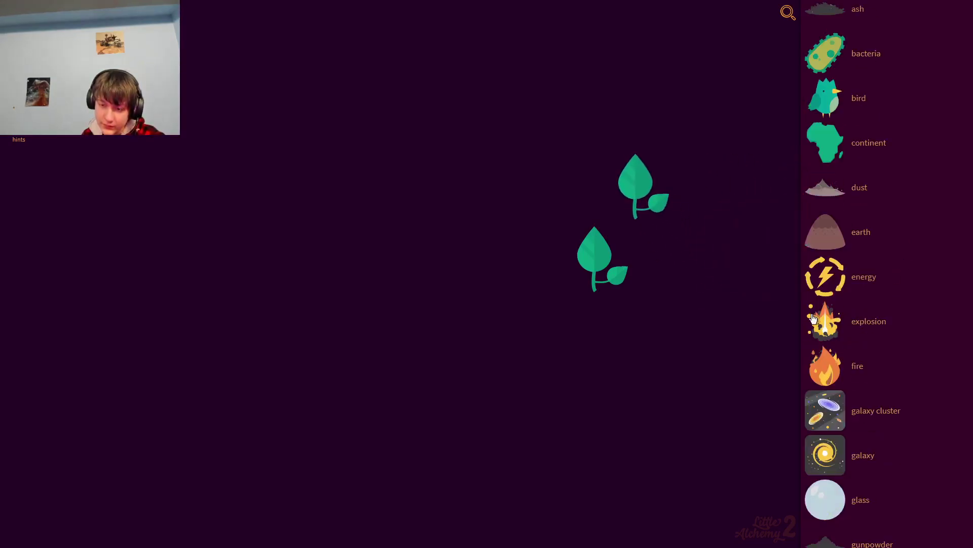
pyautogui.scroll(-2, 848, 319)
pyautogui.moveTo(829, 365)
pyautogui.mouseDown()
pyautogui.moveTo(598, 278)
pyautogui.moveTo(594, 312)
pyautogui.mouseUp()
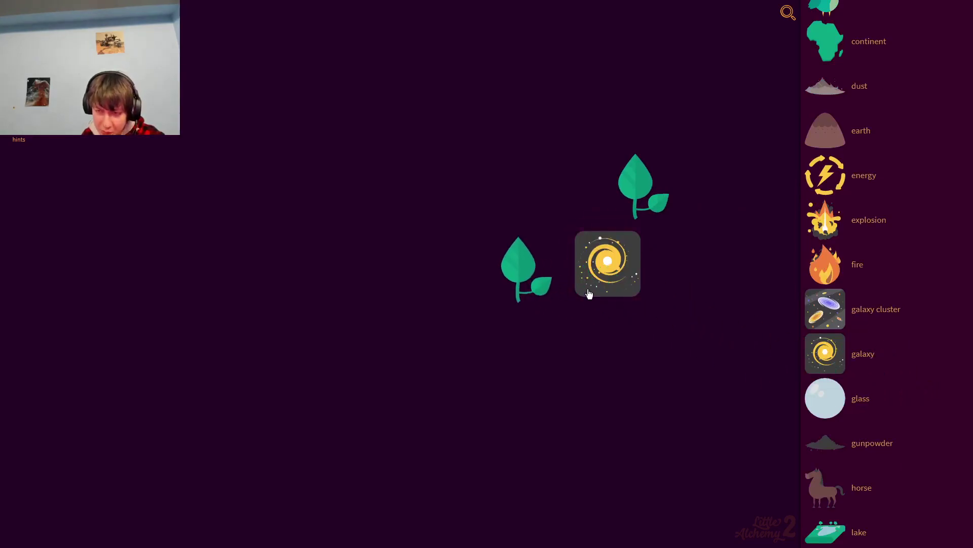
pyautogui.moveTo(605, 262); pyautogui.dragTo(913, 371)
pyautogui.scroll(-1, 895, 381)
pyautogui.scroll(-2, 893, 445)
pyautogui.scroll(-1, 893, 445)
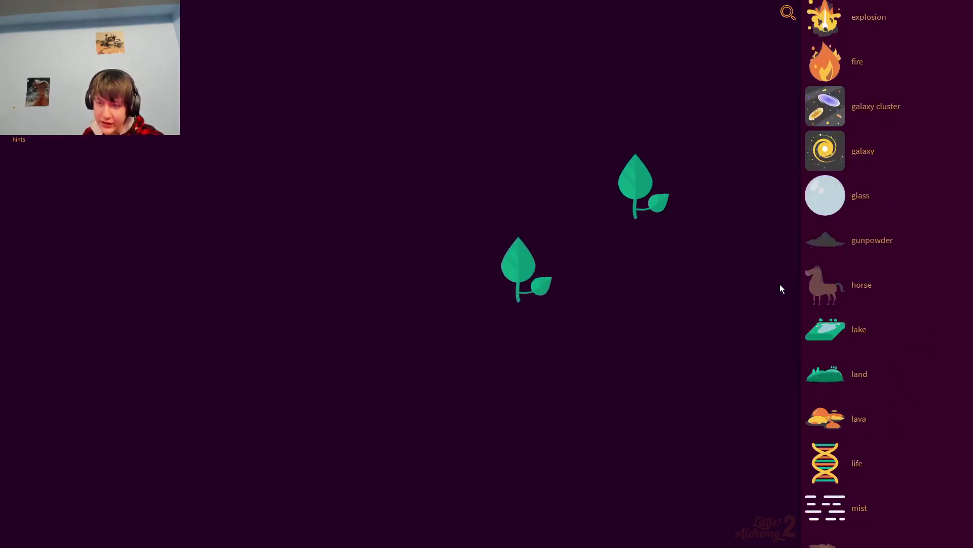
# Step: After a failed gunpowder test, combine glass with the plant into greenhouse, then remove it
pyautogui.moveTo(829, 255)
pyautogui.mouseDown()
pyautogui.moveTo(646, 228)
pyautogui.moveTo(895, 275)
pyautogui.mouseUp()
pyautogui.moveTo(822, 193); pyautogui.dragTo(648, 204)
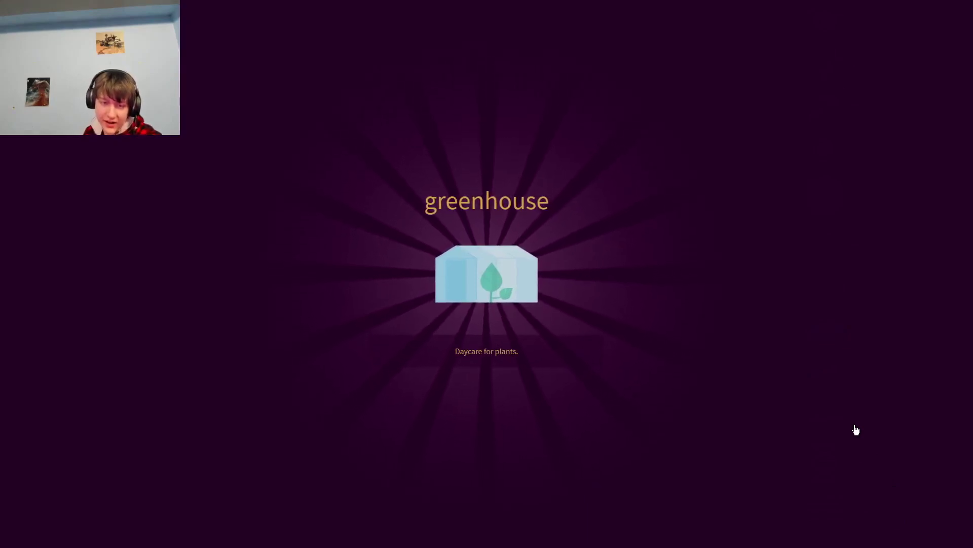
pyautogui.click(856, 431)
pyautogui.click(644, 214)
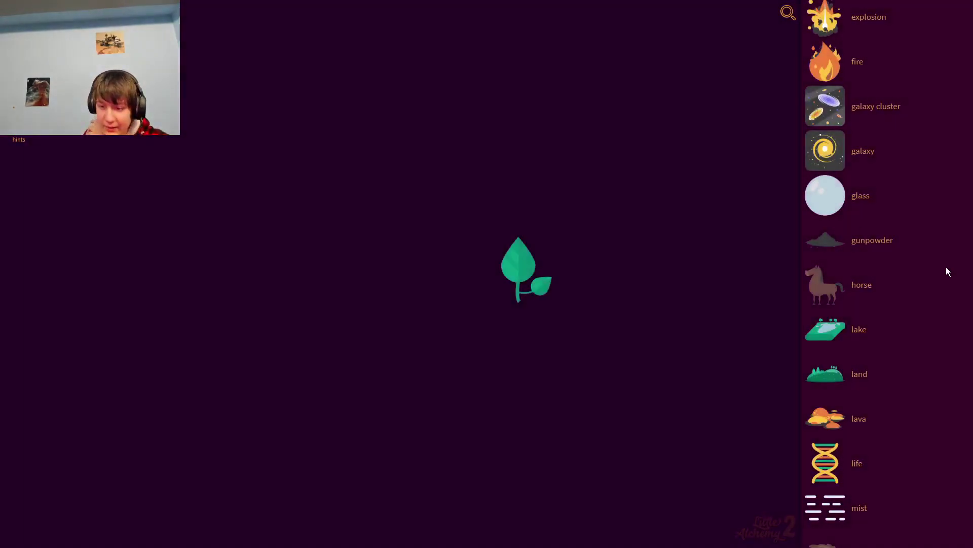
pyautogui.scroll(-4, 895, 325)
pyautogui.scroll(-2, 895, 325)
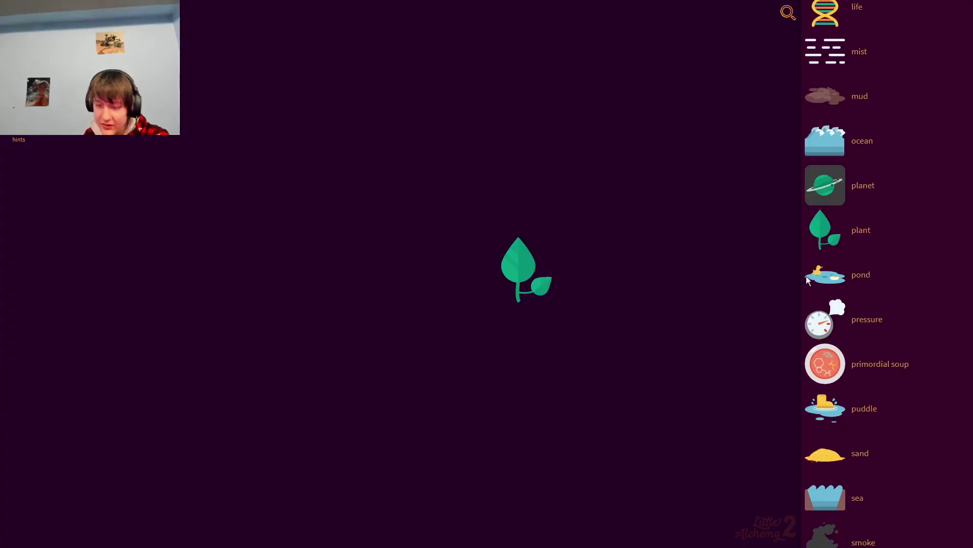
pyautogui.scroll(-4, 864, 364)
pyautogui.scroll(-1, 864, 369)
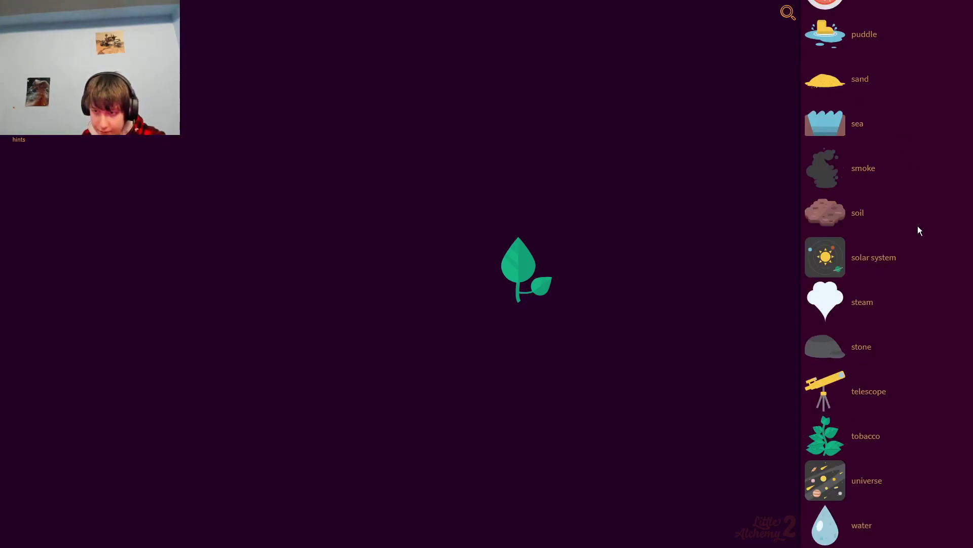
# Step: Drop soil, then stone, onto the plant, producing moss
pyautogui.moveTo(816, 229); pyautogui.dragTo(502, 289)
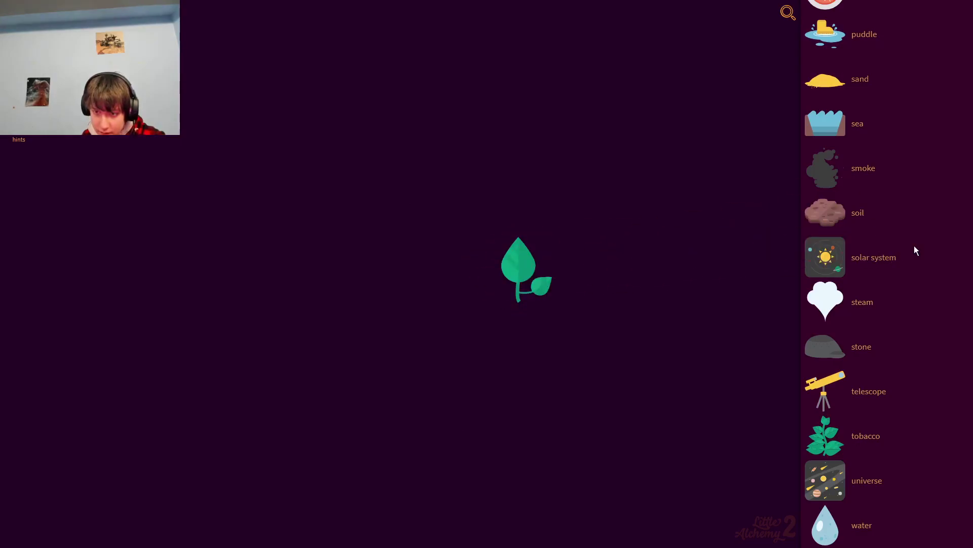
pyautogui.moveTo(825, 344); pyautogui.dragTo(504, 262)
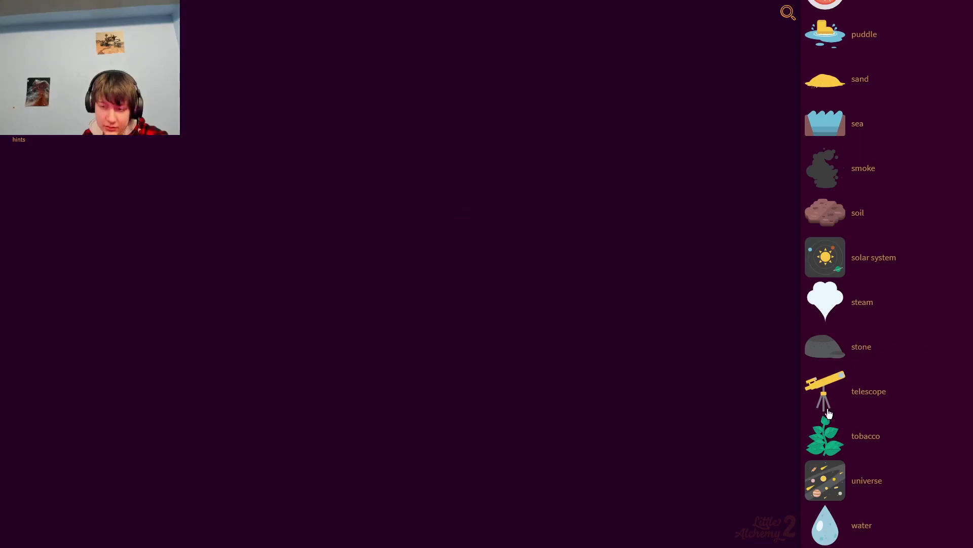
pyautogui.scroll(2, 825, 408)
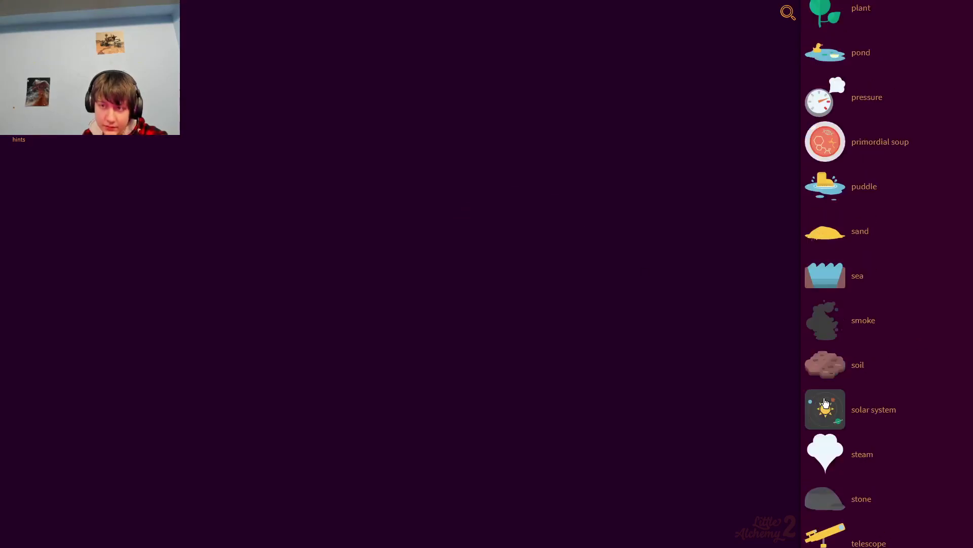
pyautogui.scroll(2, 825, 405)
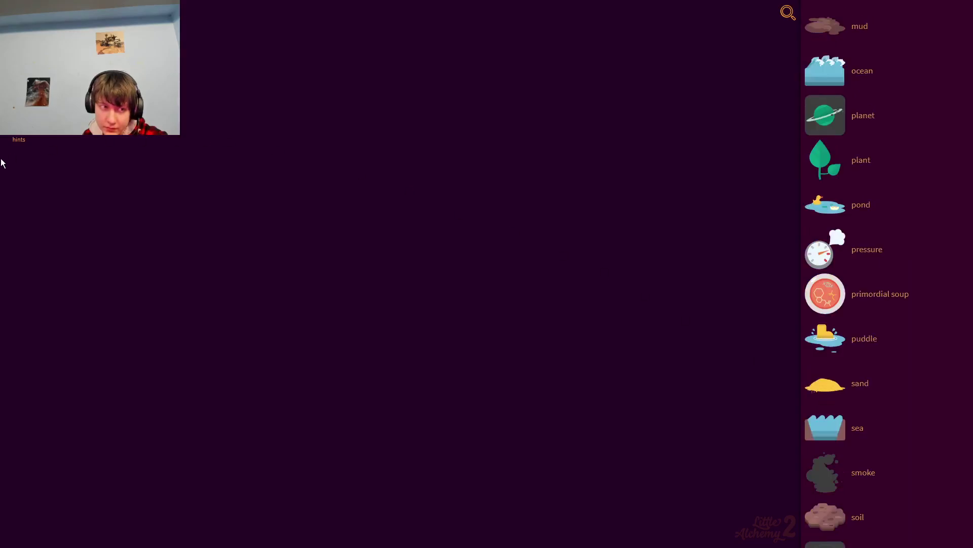
pyautogui.press('Escape')
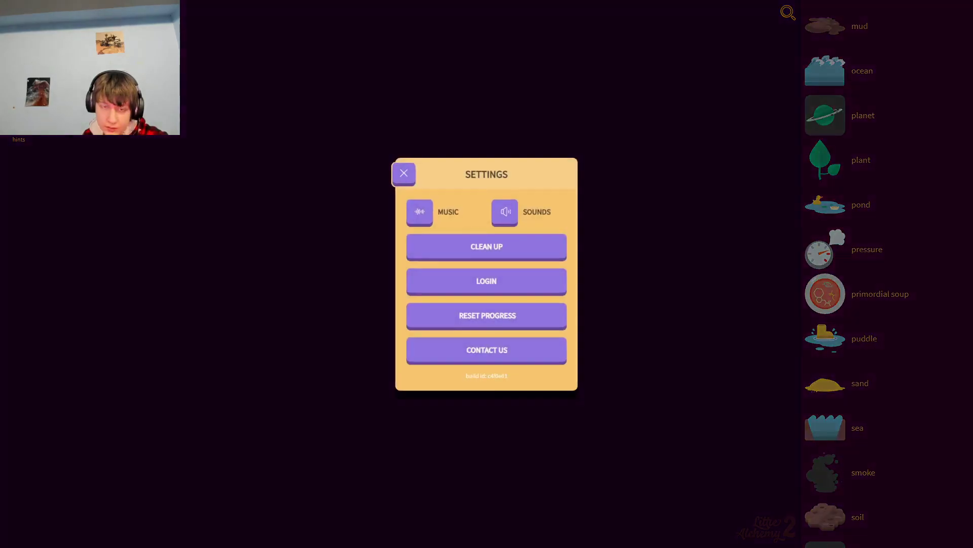
pyautogui.click(416, 214)
pyautogui.click(357, 221)
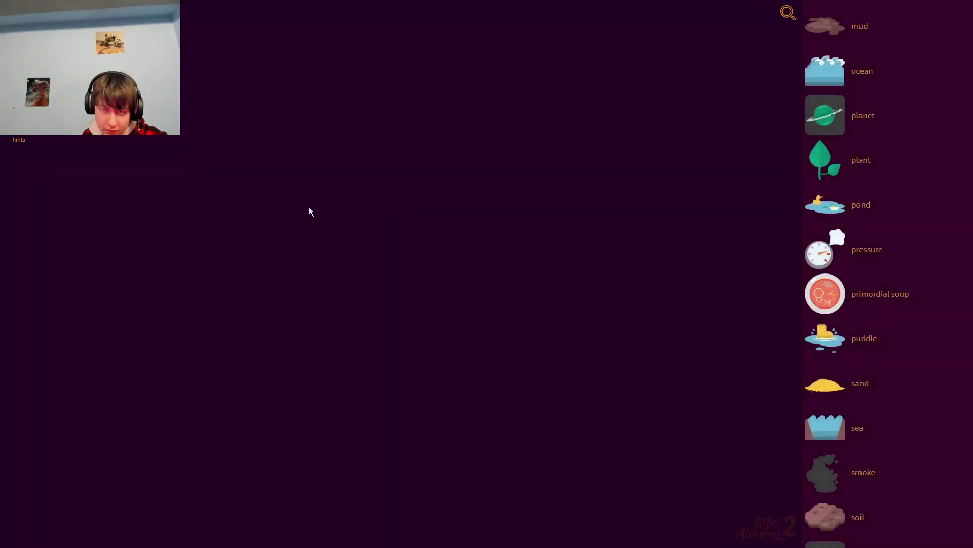
pyautogui.press('Escape')
pyautogui.press('Escape')
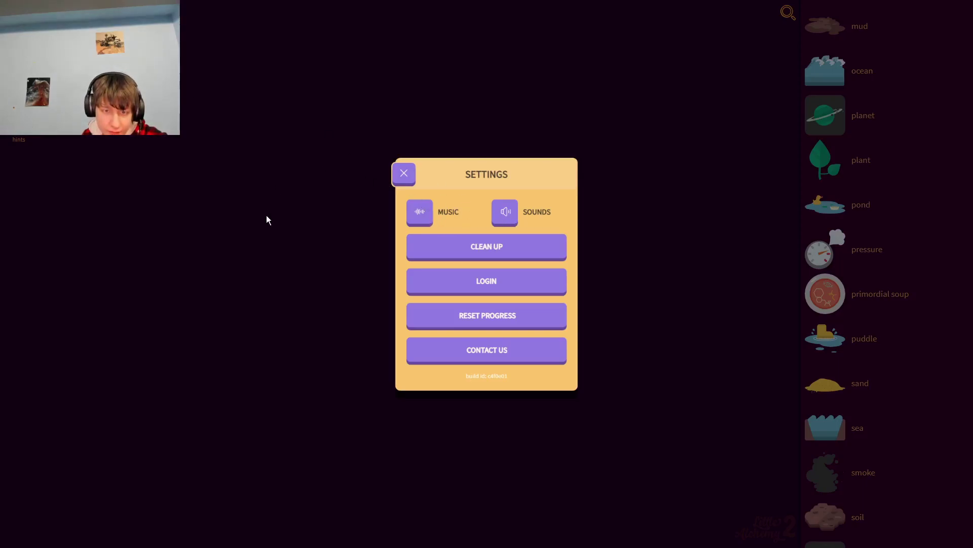
pyautogui.press('Escape')
pyautogui.scroll(2, 920, 245)
pyautogui.scroll(3, 902, 220)
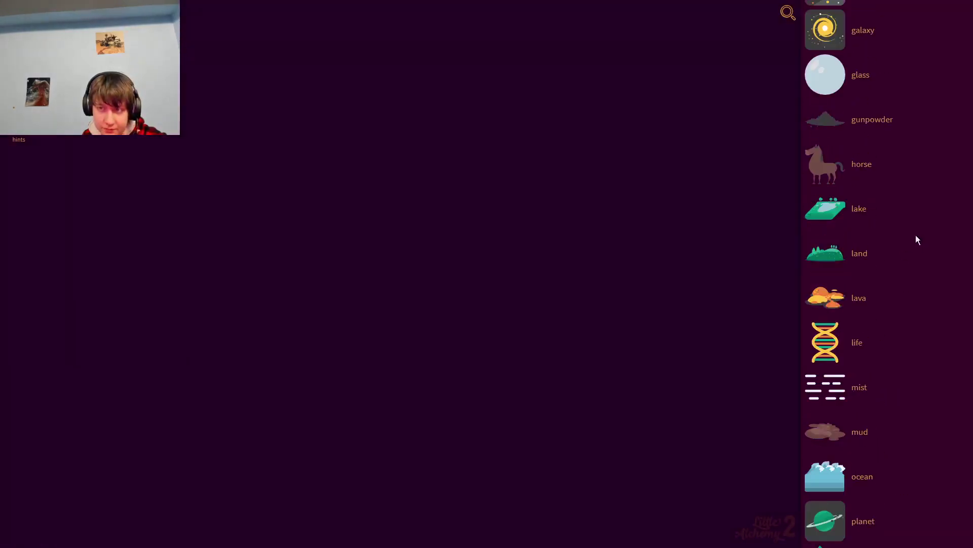
# Step: Place lava and earth, combine them into volcano, and drag the volcano off the board
pyautogui.click(841, 295)
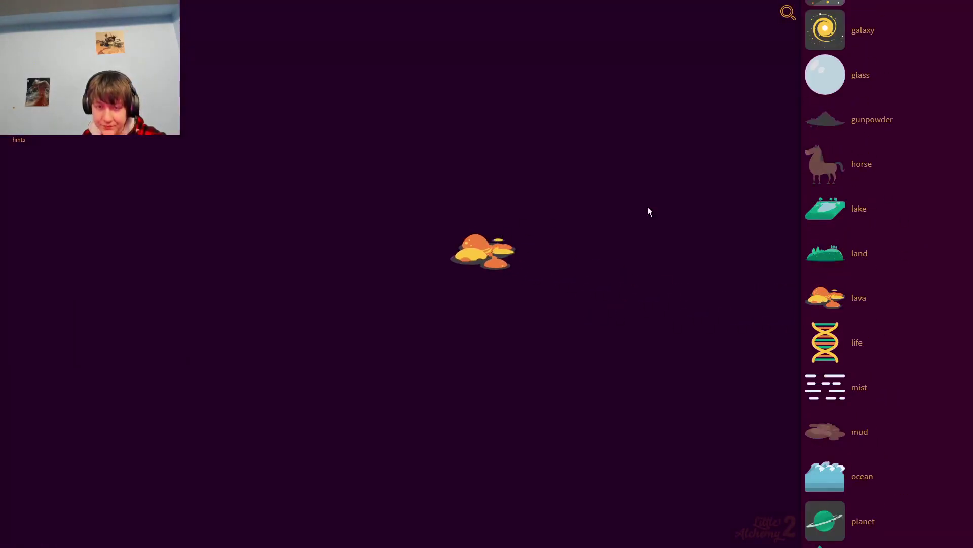
pyautogui.scroll(1, 825, 205)
pyautogui.scroll(4, 826, 205)
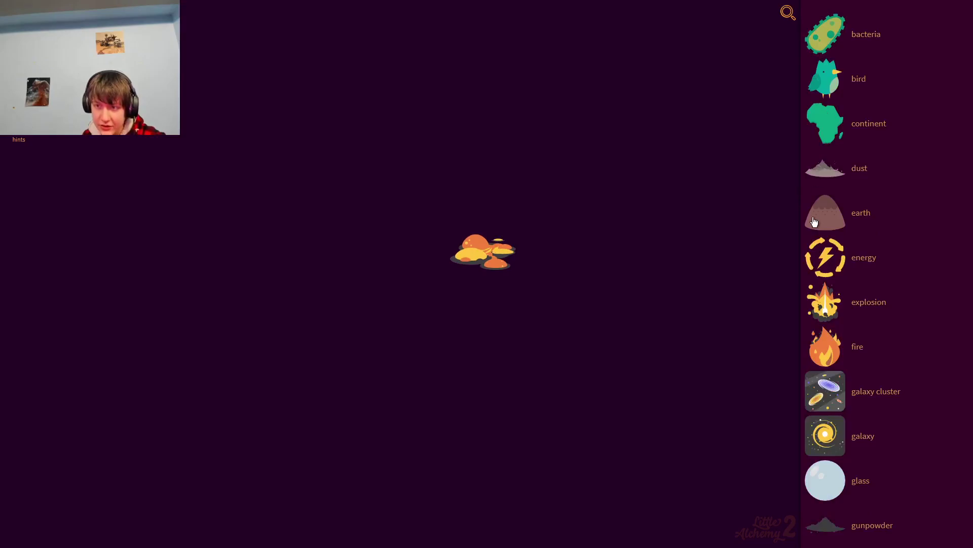
pyautogui.click(825, 213)
pyautogui.moveTo(512, 272); pyautogui.dragTo(504, 276)
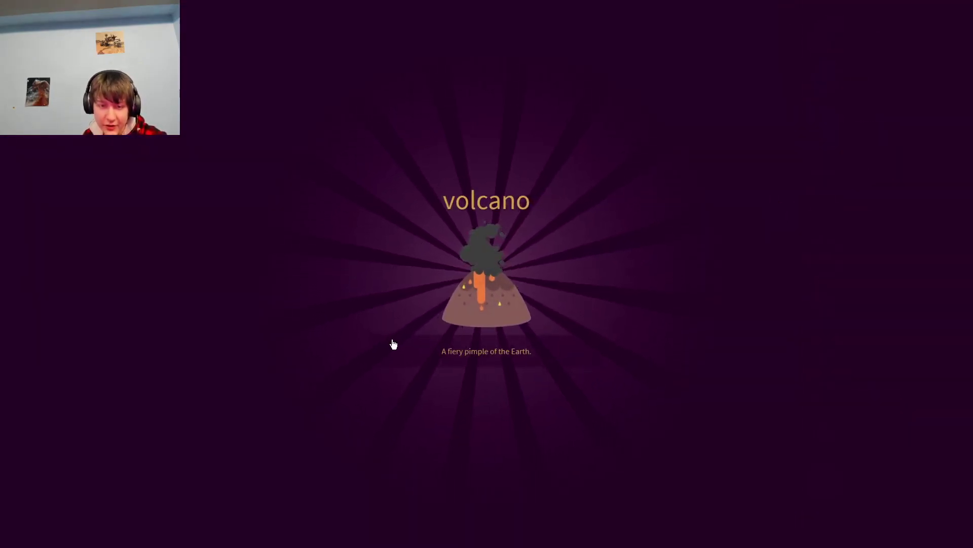
pyautogui.click(370, 338)
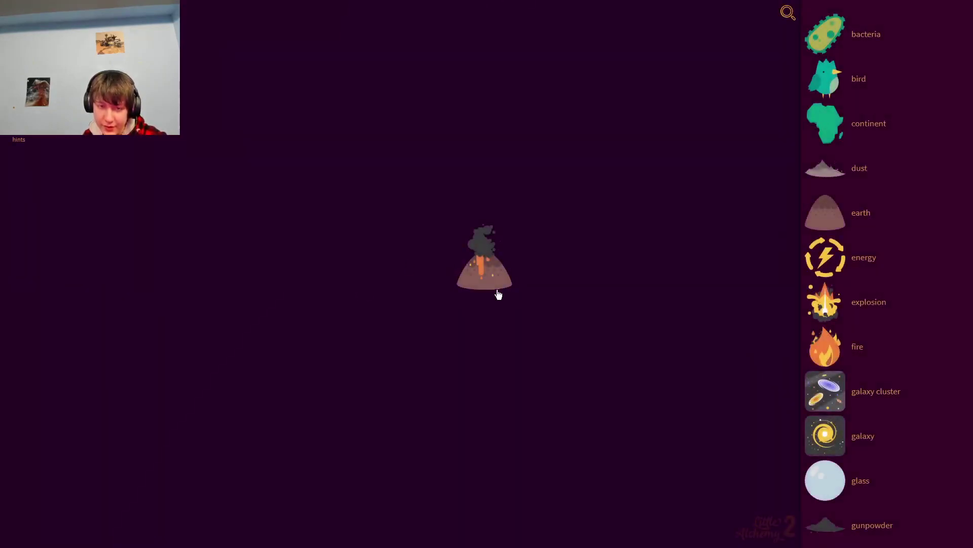
pyautogui.moveTo(461, 274); pyautogui.dragTo(880, 221)
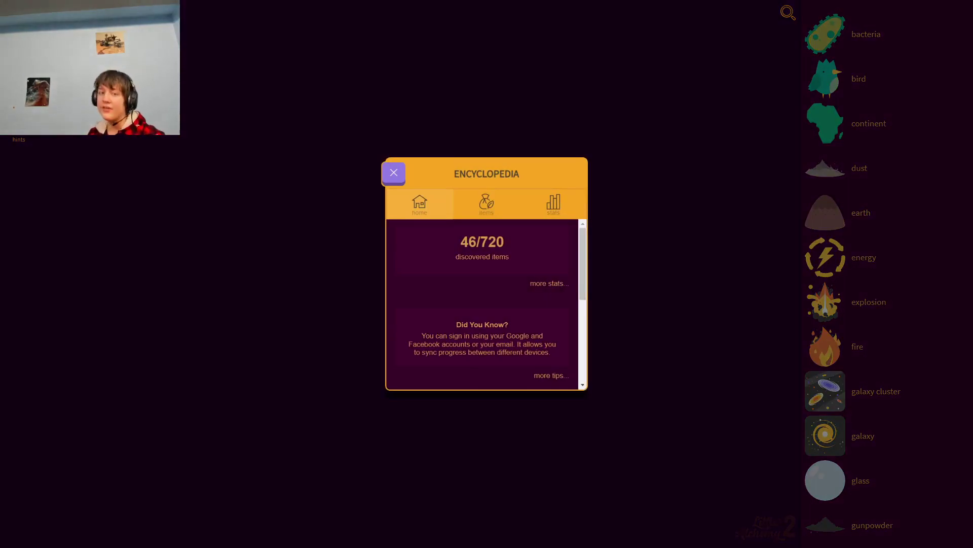
# Step: Close the encyclopedia, place a solar system, and drop water onto it
pyautogui.press('Escape')
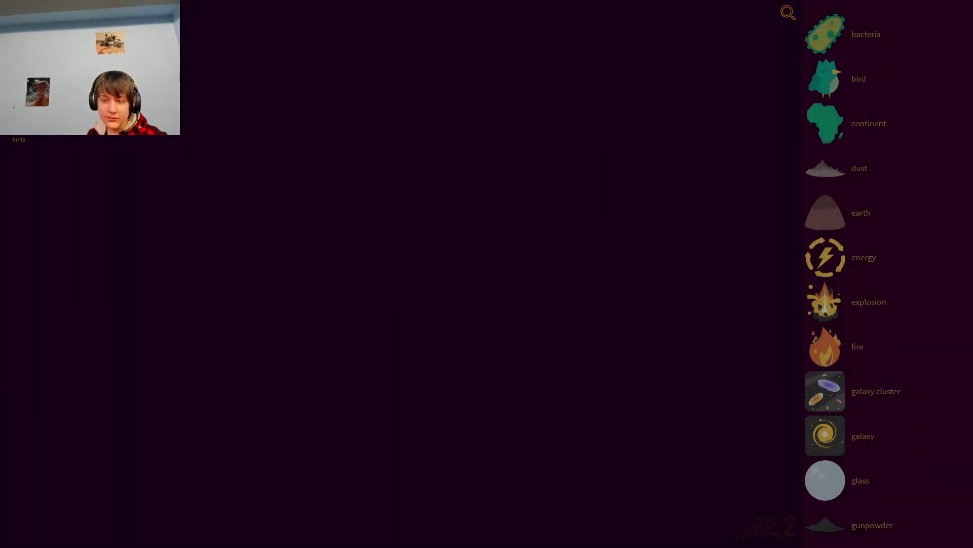
pyautogui.scroll(-2, 867, 391)
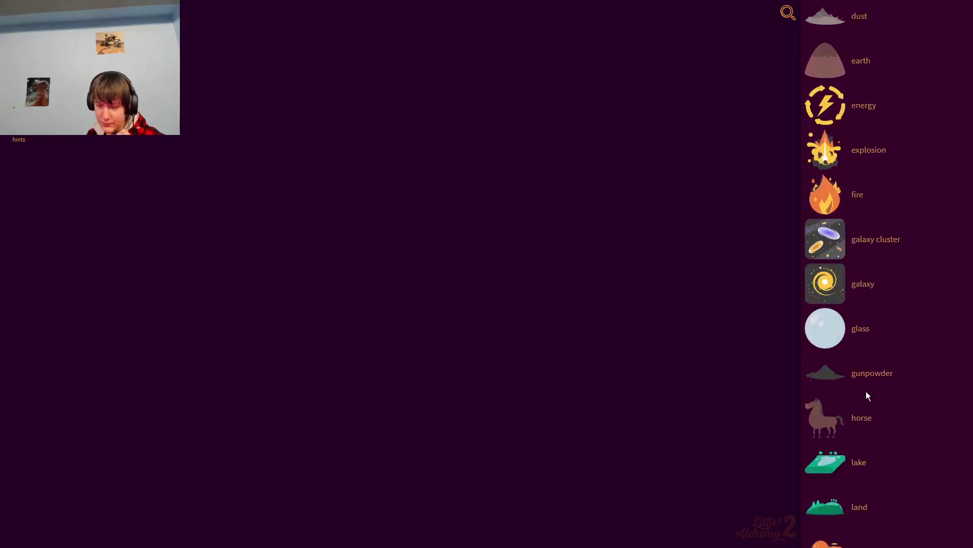
pyautogui.scroll(-1, 866, 391)
pyautogui.scroll(-1, 866, 391)
pyautogui.scroll(-1, 866, 392)
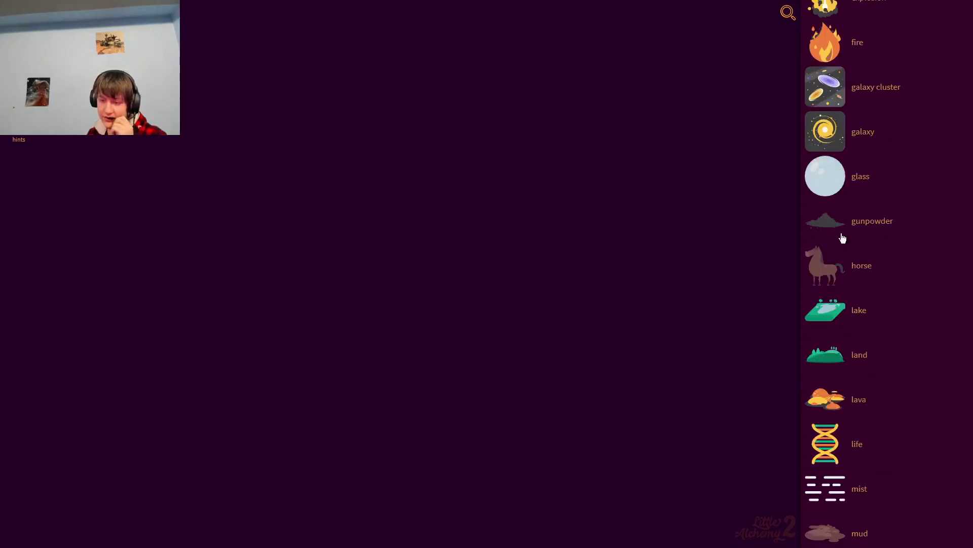
pyautogui.scroll(-2, 843, 239)
pyautogui.scroll(-1, 841, 197)
pyautogui.scroll(-1, 840, 159)
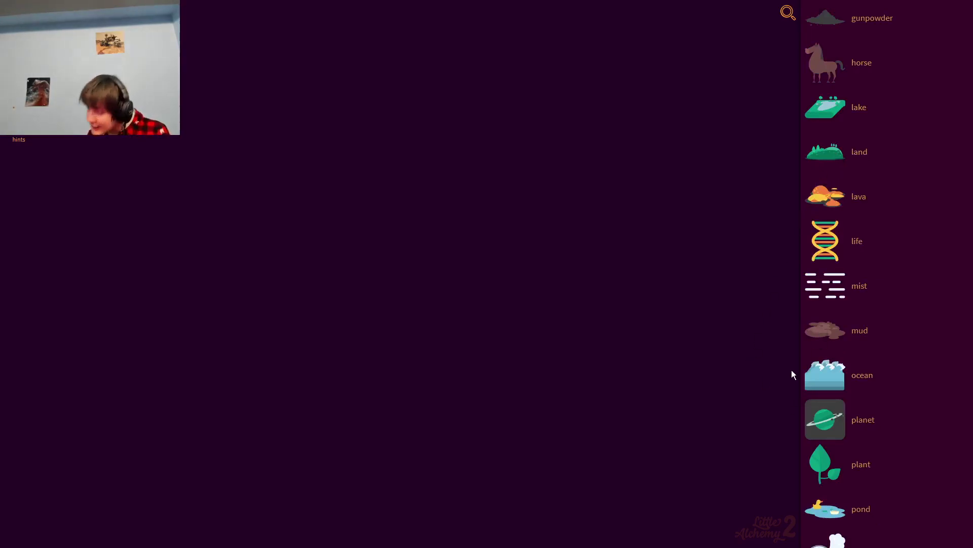
pyautogui.scroll(-3, 870, 387)
pyautogui.scroll(-4, 860, 326)
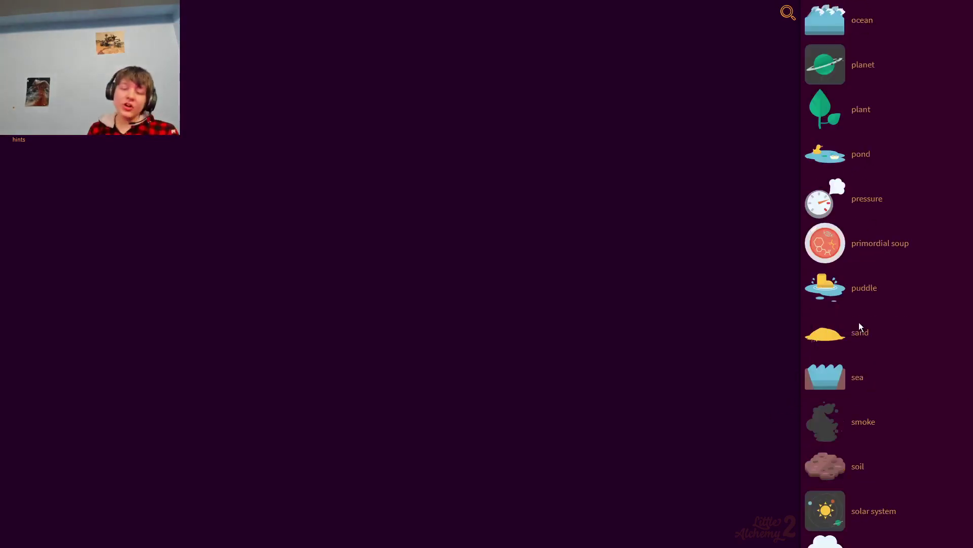
pyautogui.scroll(-1, 861, 326)
pyautogui.scroll(-1, 860, 326)
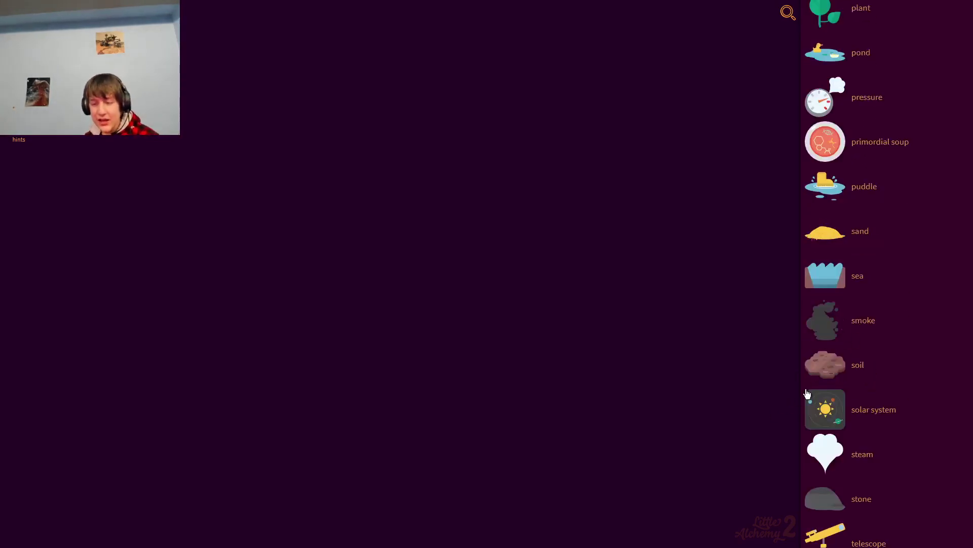
pyautogui.click(824, 408)
pyautogui.scroll(4, 815, 267)
pyautogui.scroll(-3, 834, 261)
pyautogui.scroll(-1, 834, 261)
pyautogui.scroll(-3, 836, 263)
pyautogui.scroll(-1, 836, 262)
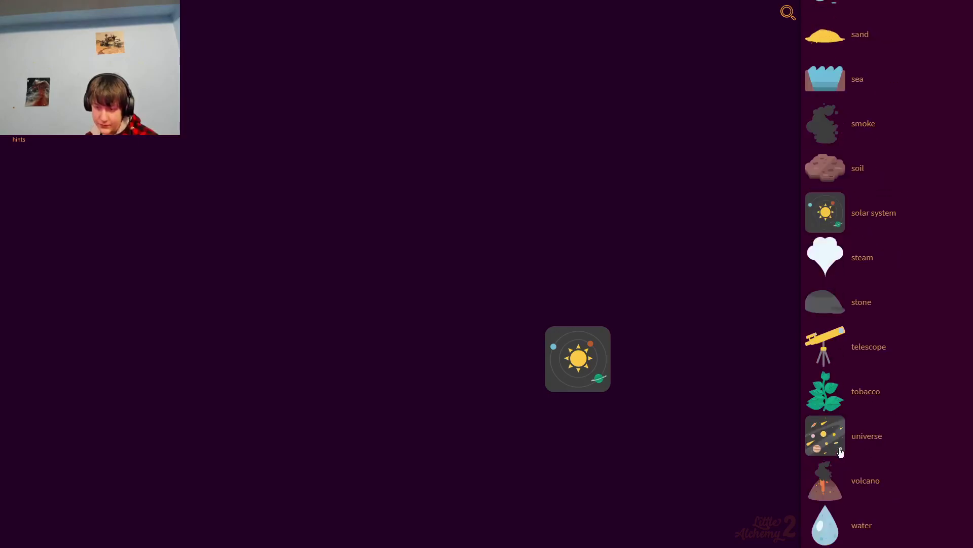
pyautogui.moveTo(816, 533)
pyautogui.mouseDown()
pyautogui.moveTo(578, 358)
pyautogui.moveTo(833, 243)
pyautogui.mouseUp()
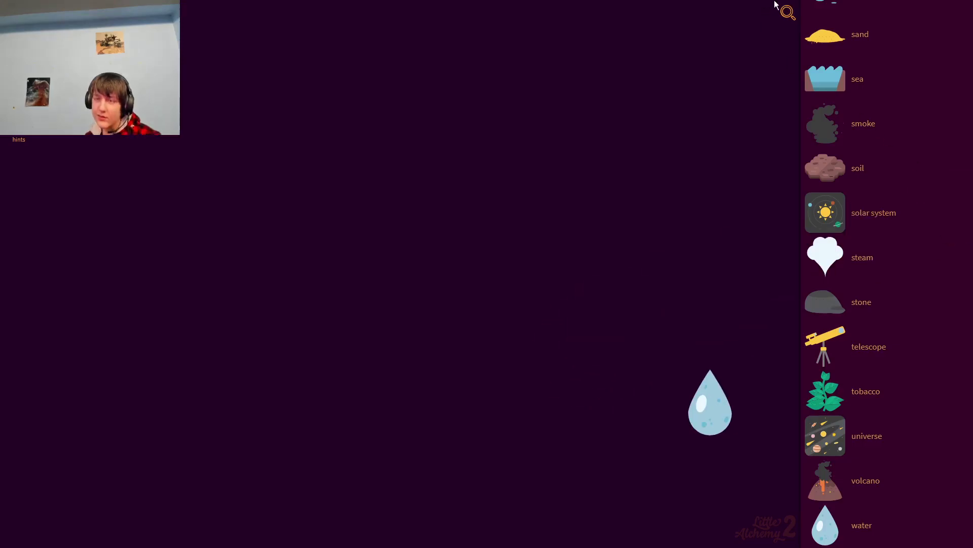
# Step: Clear the element search text and cancel the search
pyautogui.click(788, 17)
pyautogui.write('w')
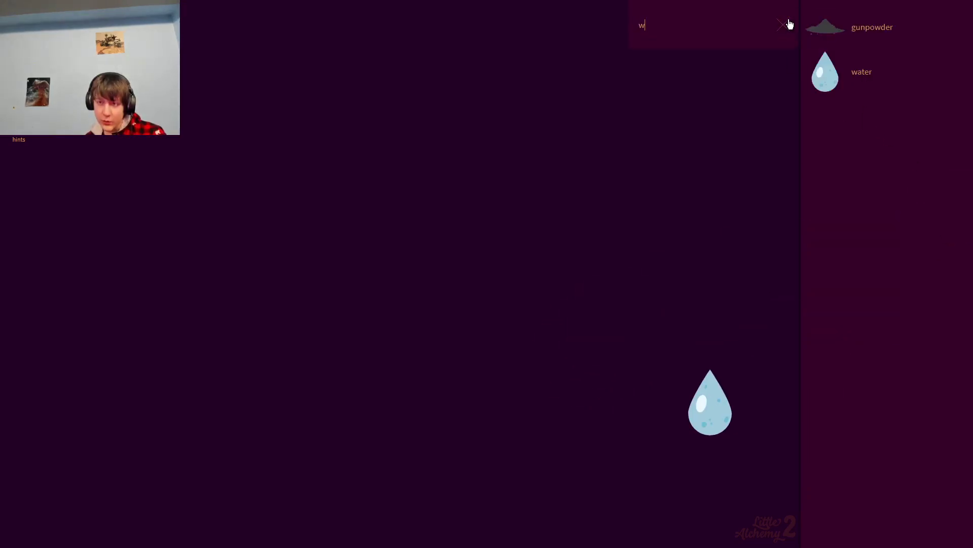
pyautogui.write('a')
pyautogui.press('BackSpace')
pyautogui.press('BackSpace')
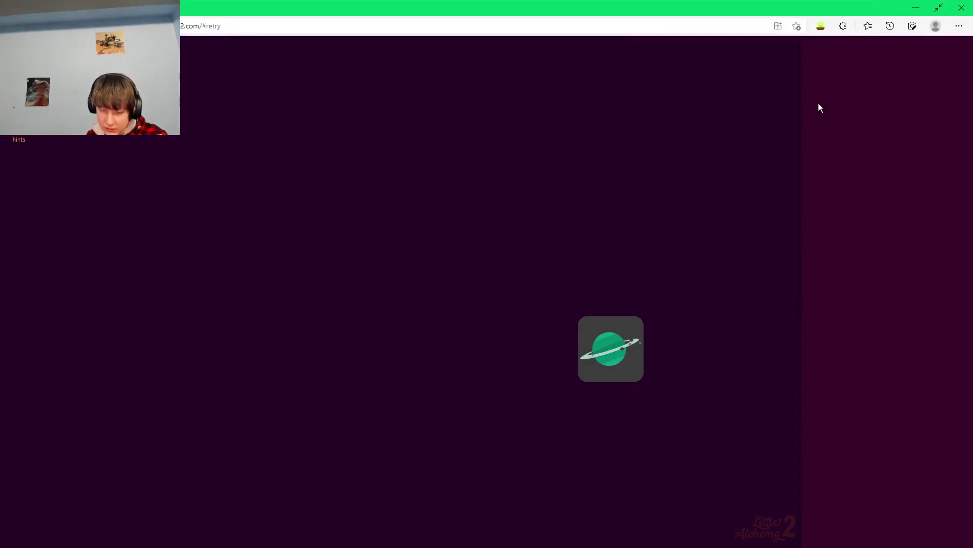
pyautogui.press('Escape')
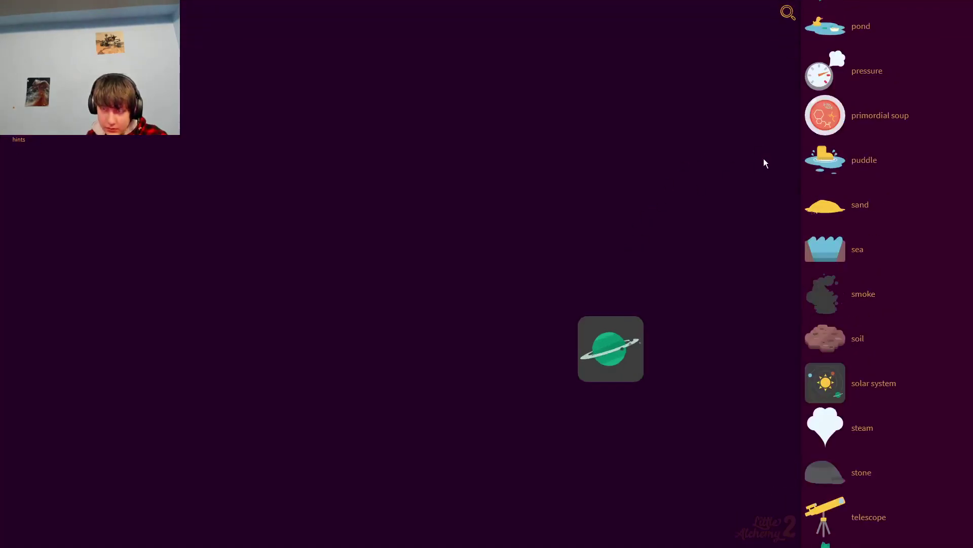
# Step: Place, duplicate and discard primordial soup, then remove the planet from the board
pyautogui.click(786, 17)
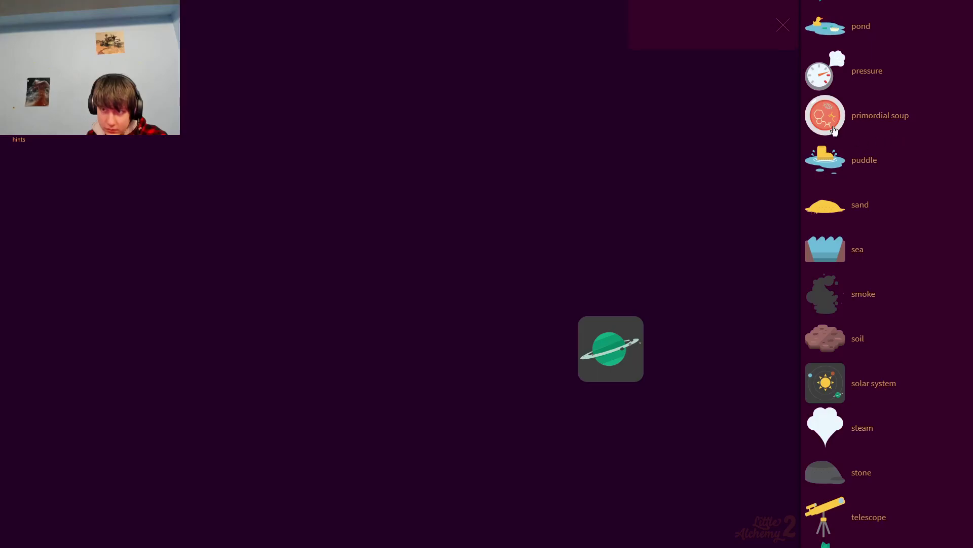
pyautogui.moveTo(835, 131); pyautogui.dragTo(704, 136)
pyautogui.doubleClick(708, 144)
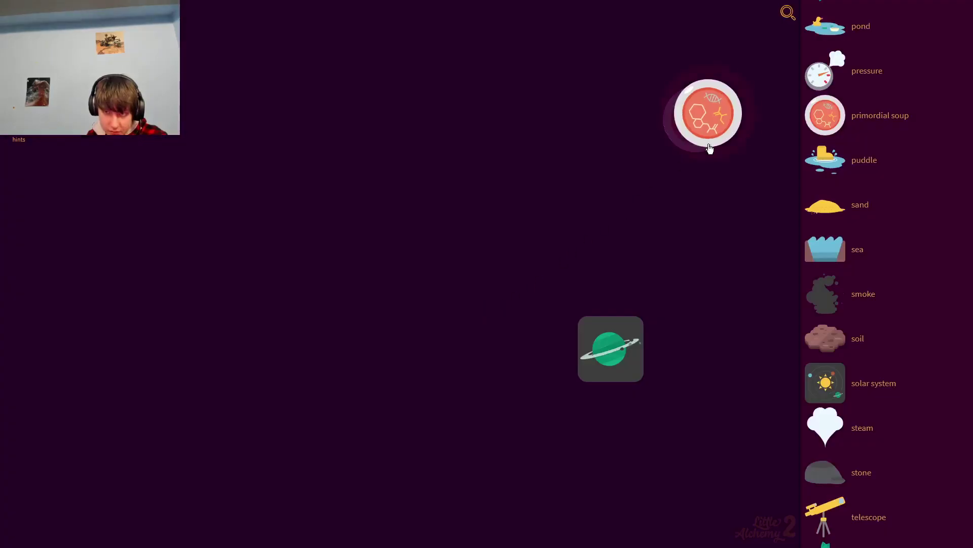
pyautogui.moveTo(709, 148); pyautogui.dragTo(910, 239)
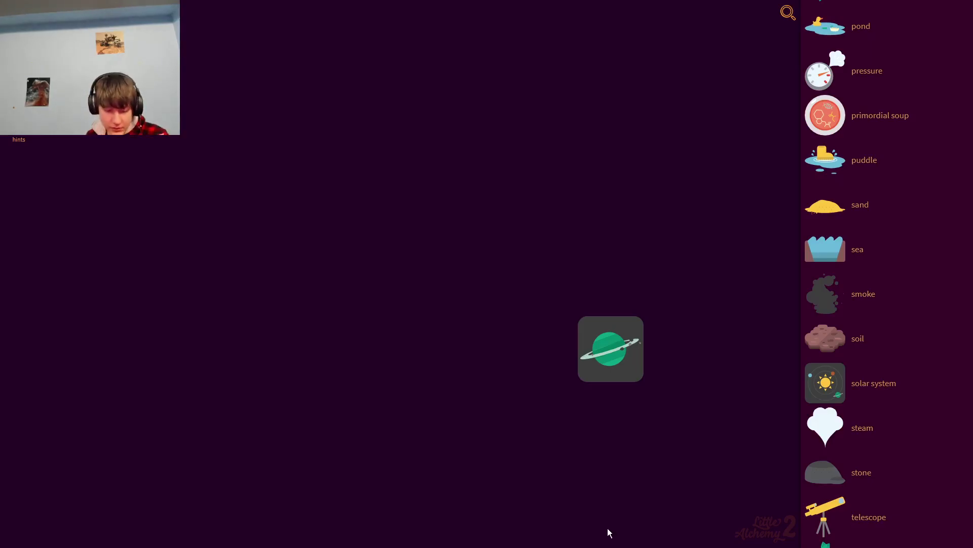
pyautogui.moveTo(610, 348); pyautogui.dragTo(825, 179)
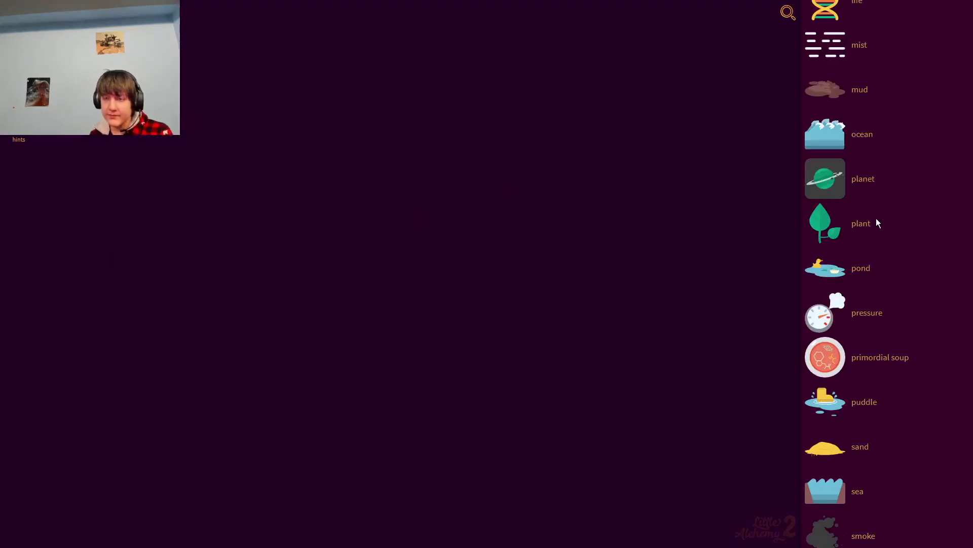
pyautogui.scroll(-1, 867, 266)
pyautogui.scroll(-2, 873, 361)
pyautogui.scroll(-1, 841, 406)
pyautogui.scroll(-1, 833, 415)
pyautogui.scroll(-1, 832, 413)
# Step: Put a stone tile onto the board
pyautogui.moveTo(832, 414)
pyautogui.mouseDown()
pyautogui.moveTo(147, 341)
pyautogui.moveTo(73, 347)
pyautogui.moveTo(597, 285)
pyautogui.mouseUp()
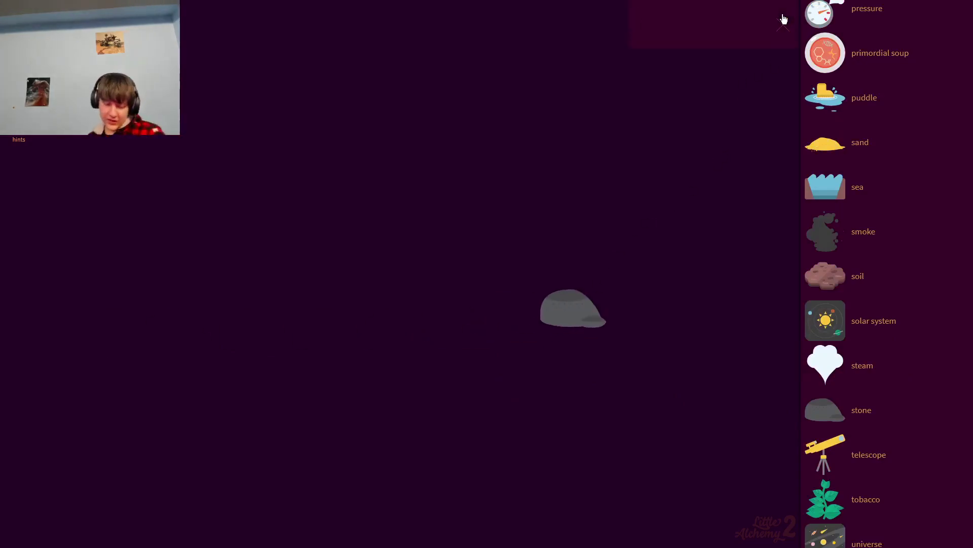
pyautogui.write('i')
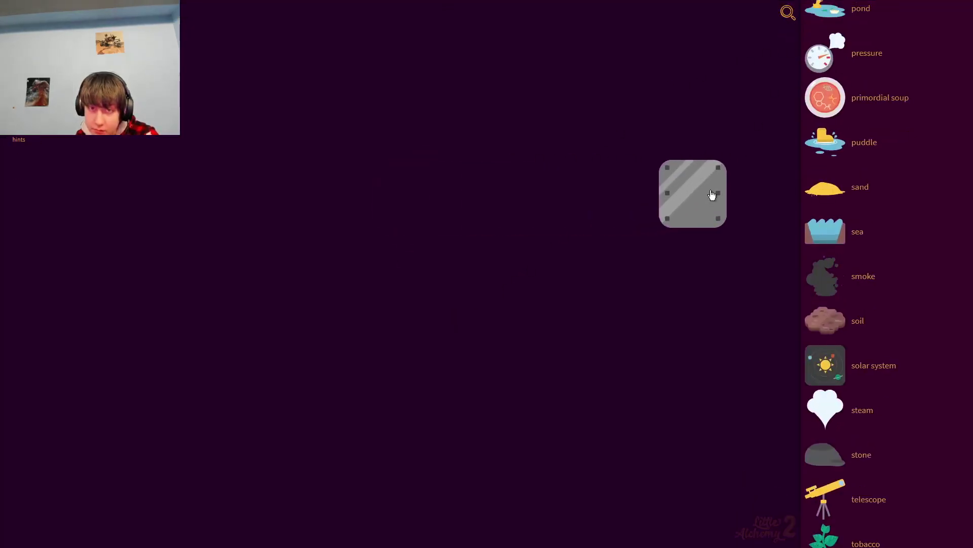
pyautogui.moveTo(449, 156); pyautogui.dragTo(617, 245)
pyautogui.scroll(-2, 893, 220)
pyautogui.scroll(-2, 850, 315)
pyautogui.scroll(5, 830, 190)
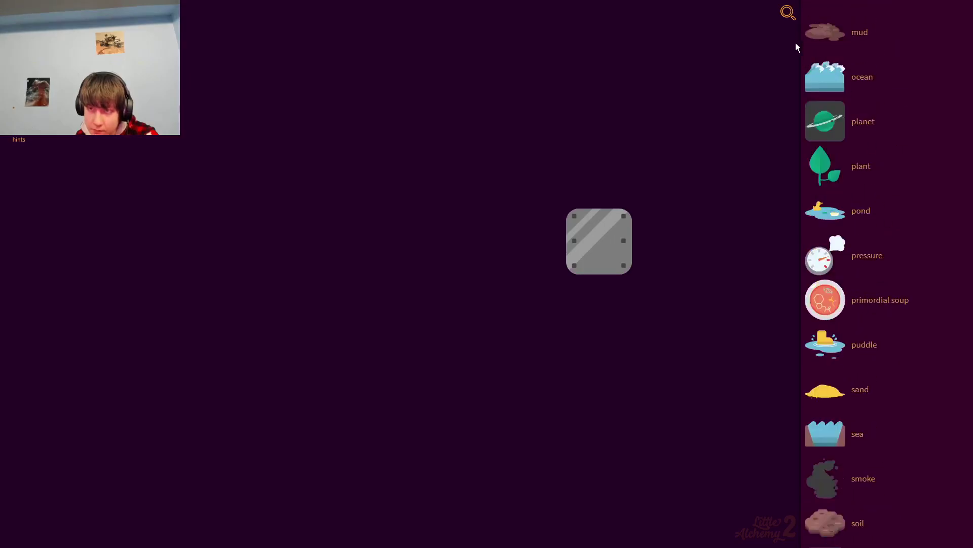
pyautogui.write('p')
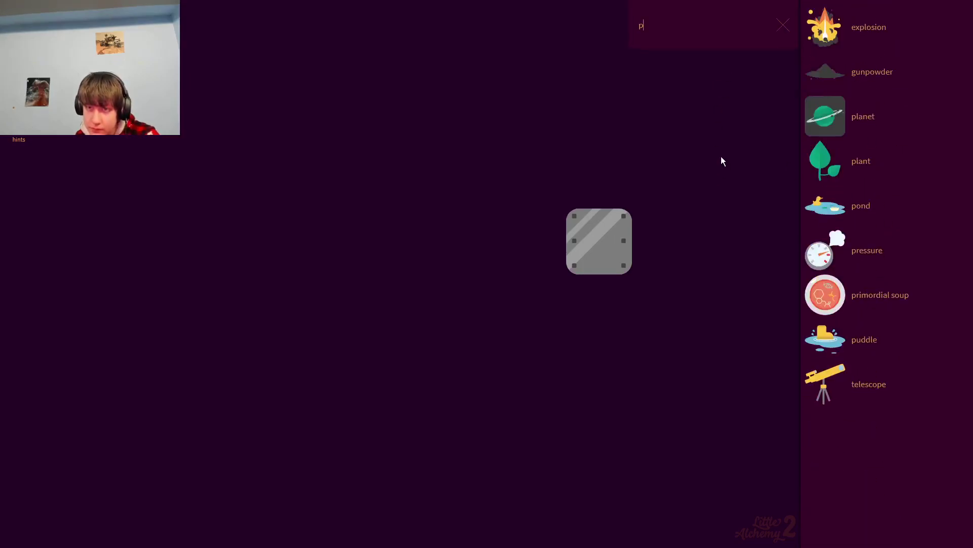
# Step: Combine water, then air, with the metal to discover rust and close its announcement
pyautogui.press('BackSpace')
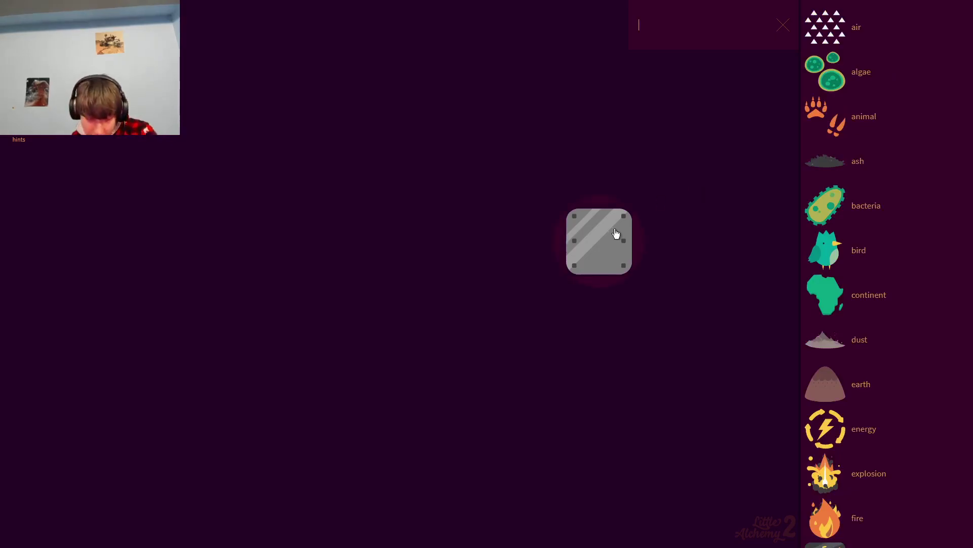
pyautogui.write('wat')
pyautogui.moveTo(837, 41); pyautogui.dragTo(626, 221)
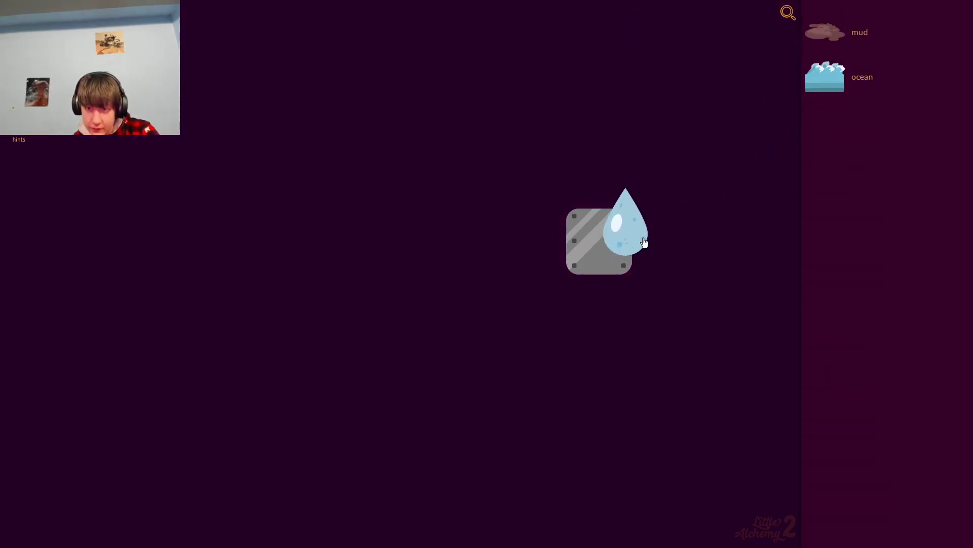
pyautogui.write('ai')
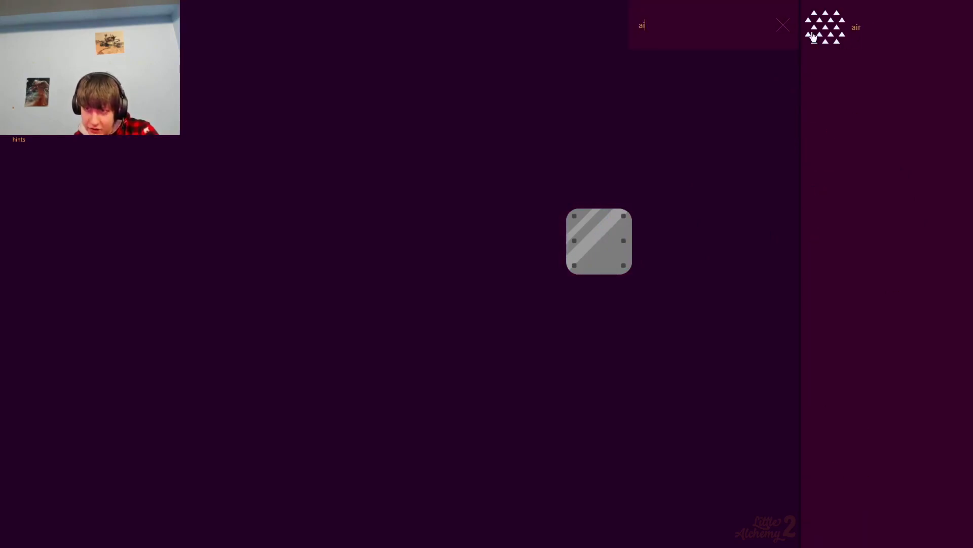
pyautogui.moveTo(826, 27); pyautogui.dragTo(675, 220)
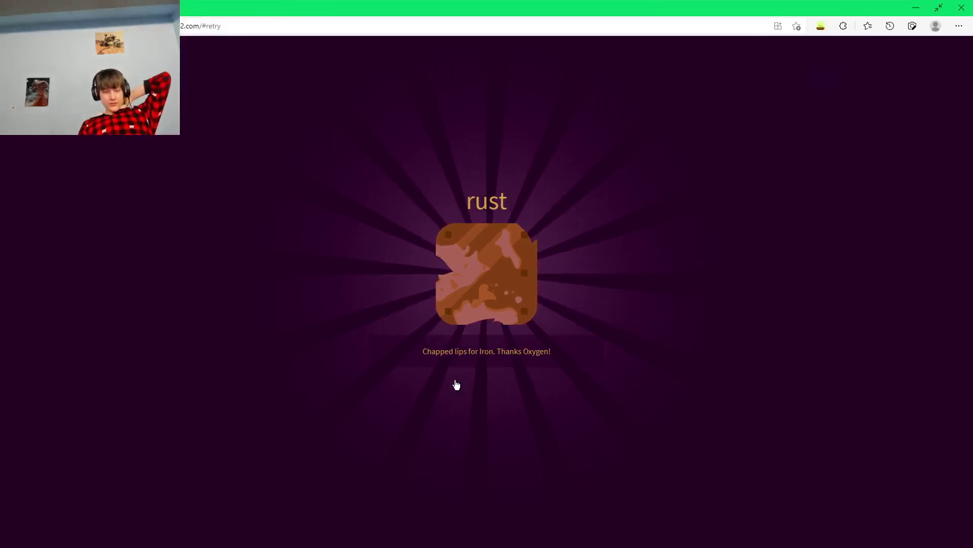
pyautogui.click(425, 392)
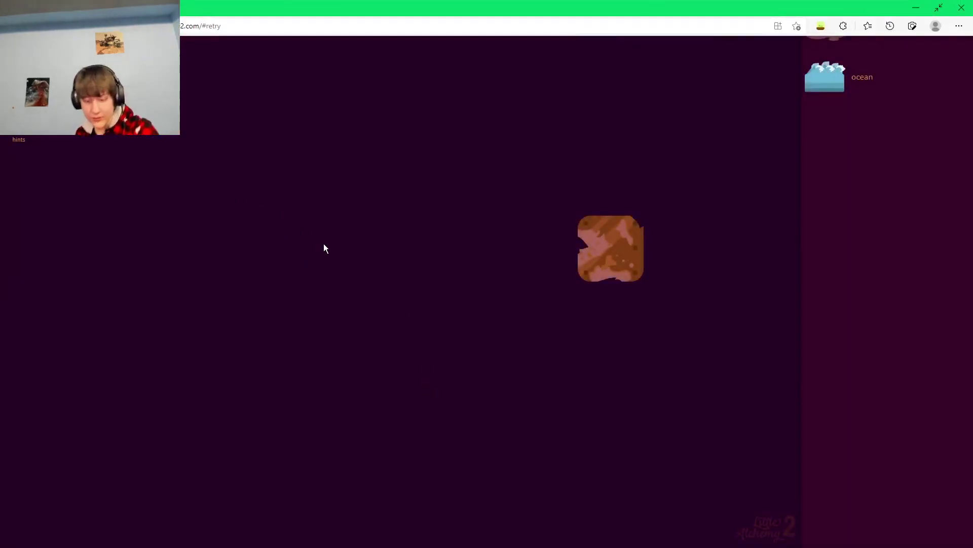
# Step: Move the rust, make a copy, stack it, then discard the extra copy
pyautogui.moveTo(582, 252); pyautogui.dragTo(564, 315)
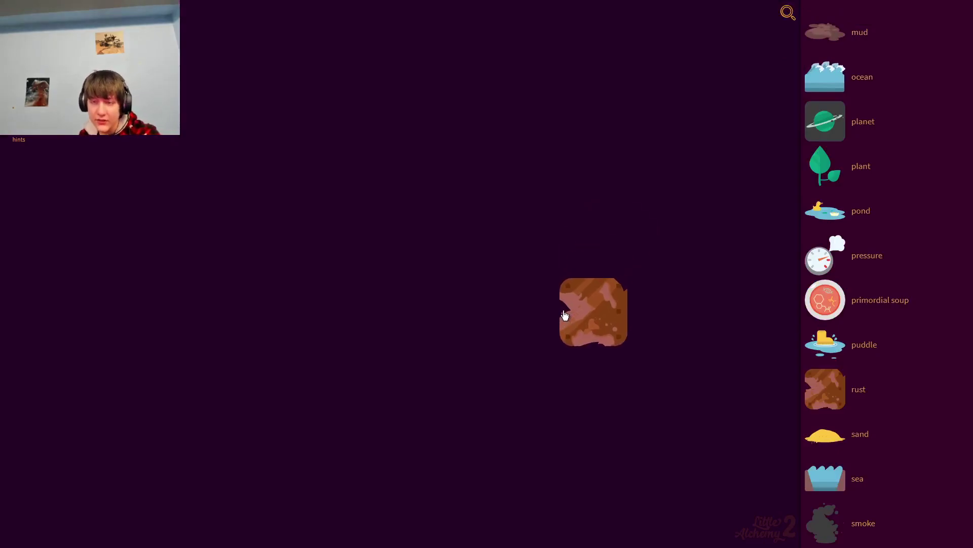
pyautogui.doubleClick(623, 316)
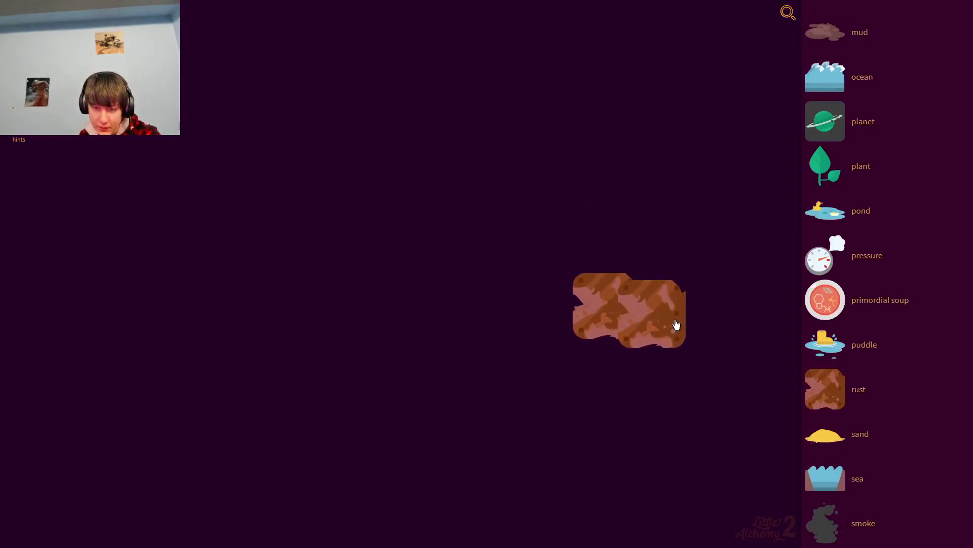
pyautogui.moveTo(678, 326); pyautogui.dragTo(642, 336)
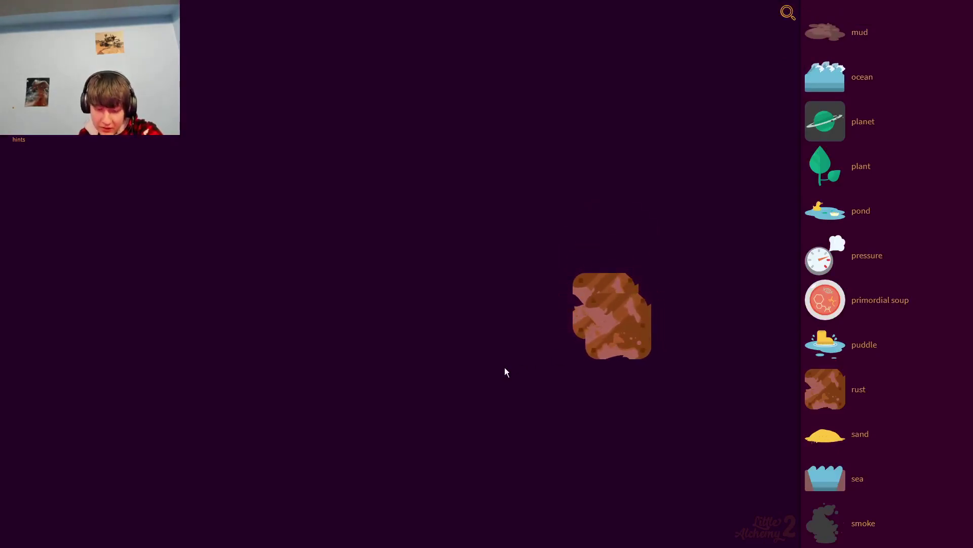
pyautogui.scroll(-3, 456, 312)
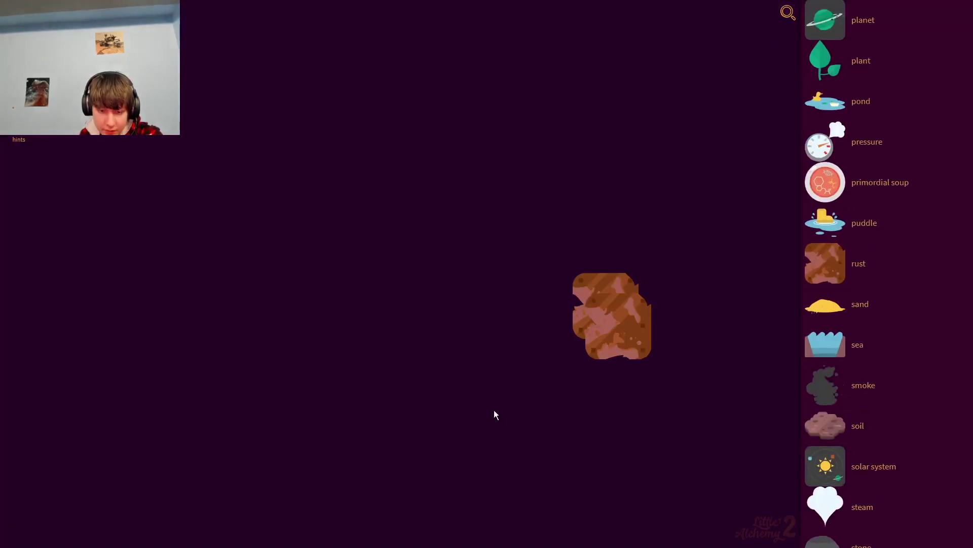
pyautogui.moveTo(632, 341)
pyautogui.mouseDown()
pyautogui.moveTo(393, 307)
pyautogui.moveTo(928, 310)
pyautogui.mouseUp()
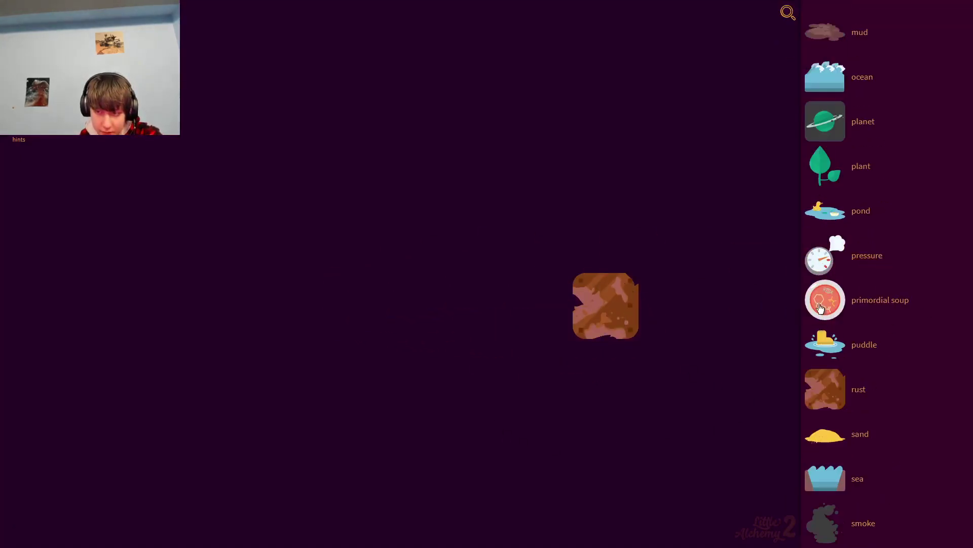
pyautogui.scroll(-3, 820, 307)
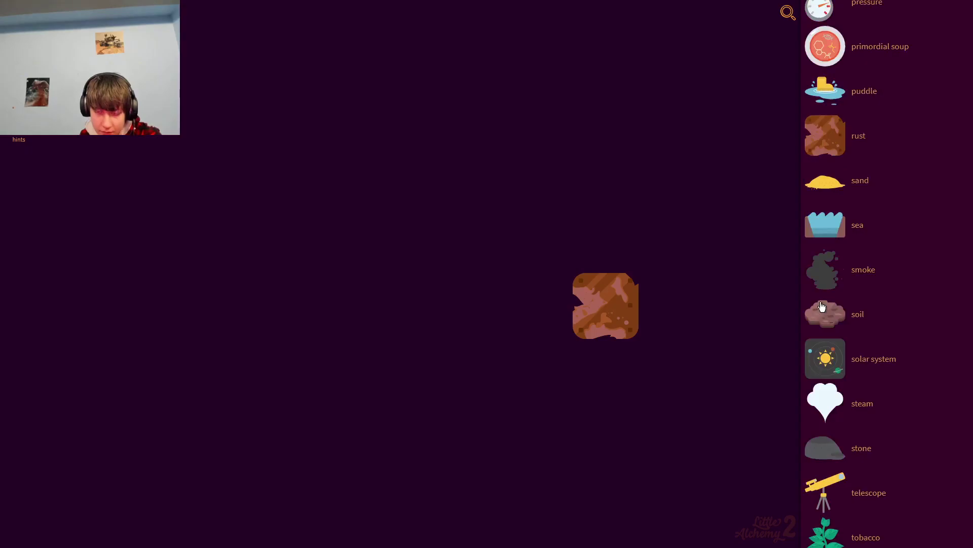
pyautogui.scroll(-2, 822, 307)
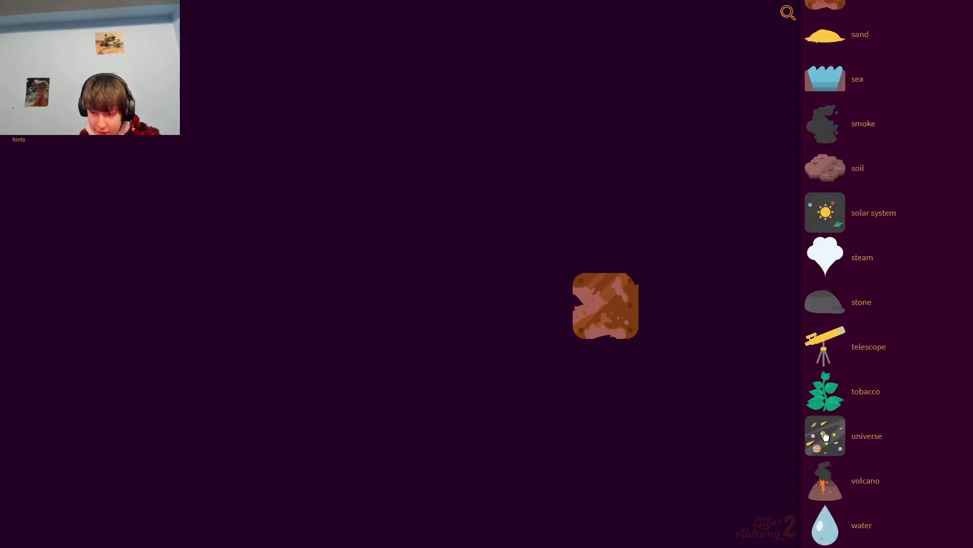
pyautogui.moveTo(825, 436)
pyautogui.mouseDown()
pyautogui.moveTo(606, 304)
pyautogui.moveTo(866, 296)
pyautogui.mouseUp()
pyautogui.scroll(4, 875, 293)
pyautogui.scroll(3, 882, 273)
pyautogui.scroll(4, 881, 258)
pyautogui.scroll(6, 882, 259)
pyautogui.scroll(2, 881, 259)
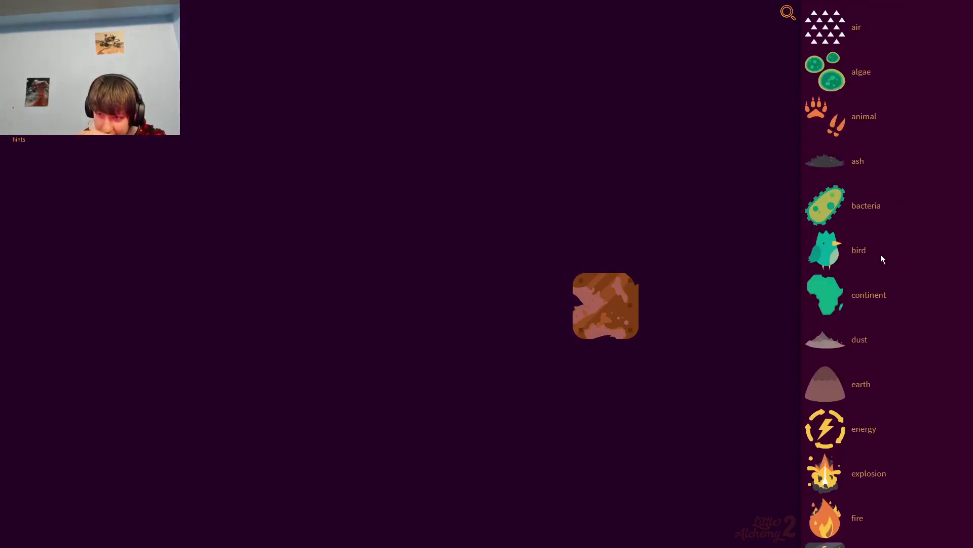
# Step: Try bacteria and animal on the rust, then clear the rust away
pyautogui.moveTo(826, 206)
pyautogui.mouseDown()
pyautogui.moveTo(609, 300)
pyautogui.moveTo(814, 228)
pyautogui.mouseUp()
pyautogui.moveTo(664, 306); pyautogui.dragTo(626, 353)
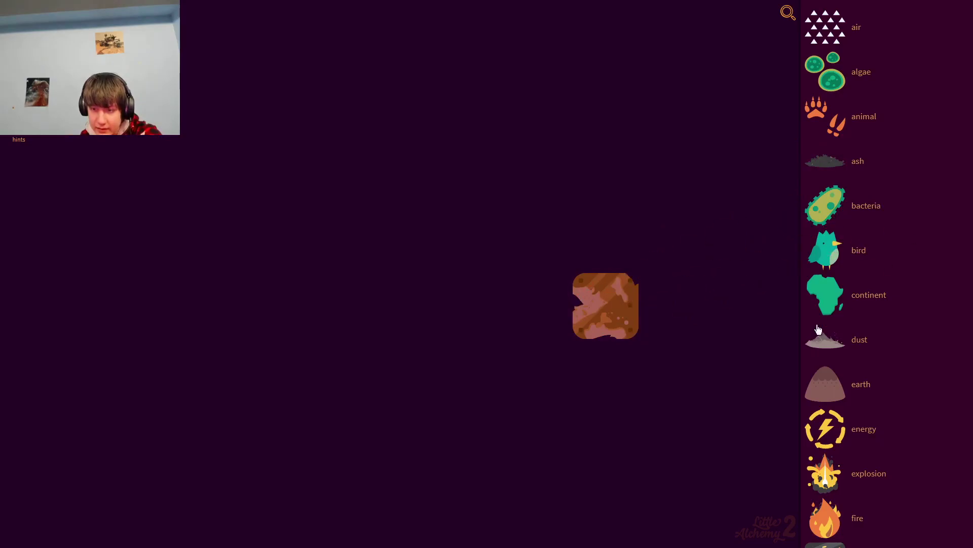
pyautogui.scroll(-3, 837, 304)
pyautogui.scroll(-5, 861, 271)
pyautogui.scroll(-1, 861, 271)
pyautogui.moveTo(840, 271)
pyautogui.mouseDown()
pyautogui.moveTo(591, 355)
pyautogui.moveTo(810, 305)
pyautogui.mouseUp()
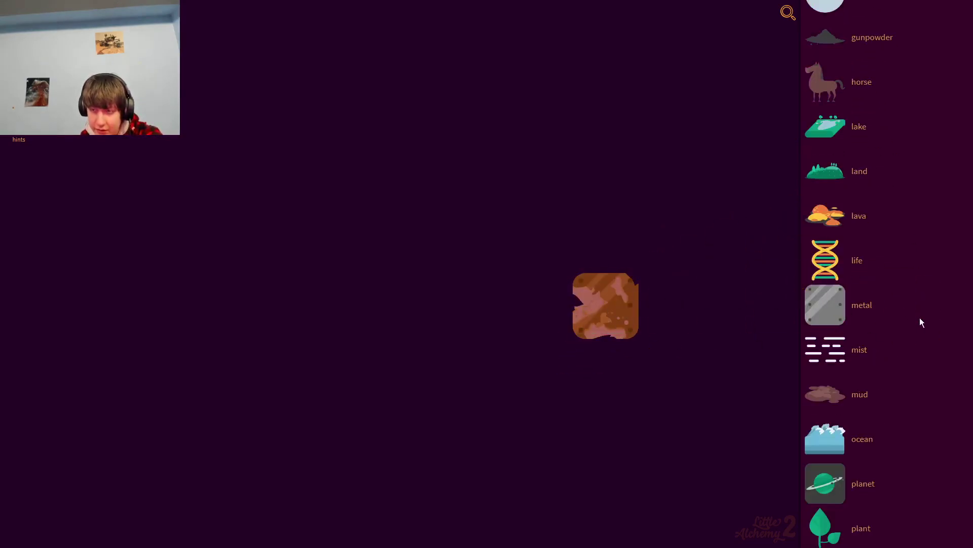
pyautogui.moveTo(605, 323)
pyautogui.mouseDown()
pyautogui.moveTo(885, 322)
pyautogui.moveTo(685, 351)
pyautogui.moveTo(826, 172)
pyautogui.moveTo(863, 302)
pyautogui.mouseUp()
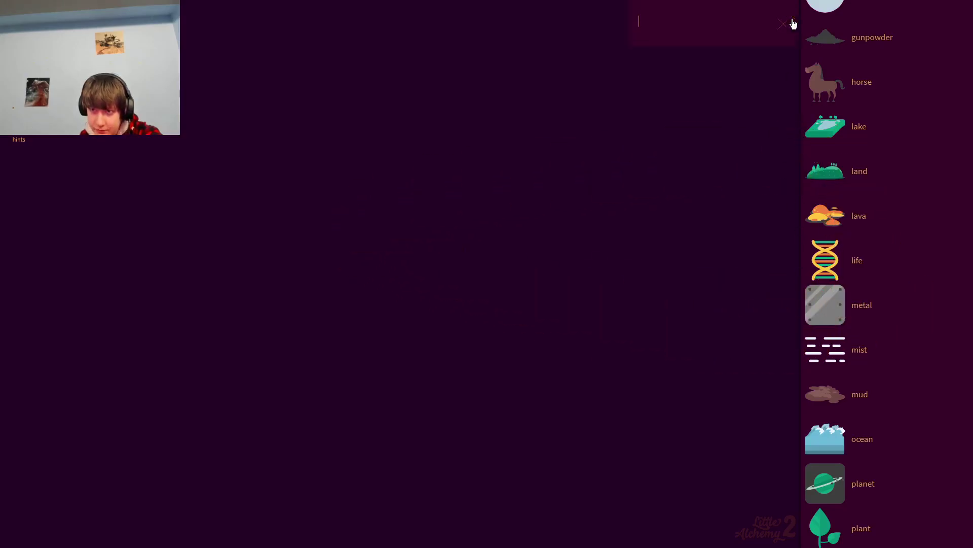
pyautogui.write('p')
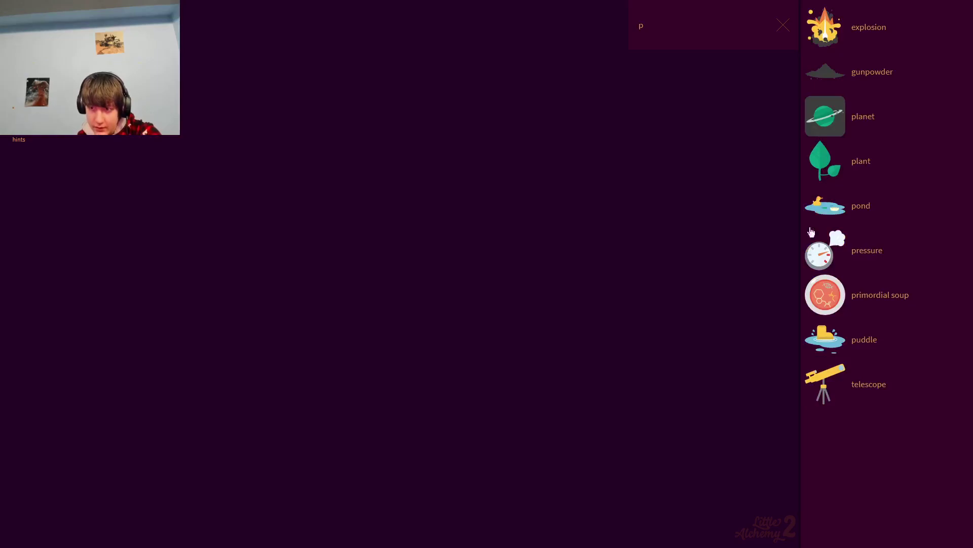
# Step: Place primordial soup and life on the board and try life with life
pyautogui.moveTo(843, 287); pyautogui.dragTo(655, 325)
pyautogui.moveTo(821, 262)
pyautogui.mouseDown()
pyautogui.moveTo(647, 323)
pyautogui.moveTo(893, 328)
pyautogui.mouseUp()
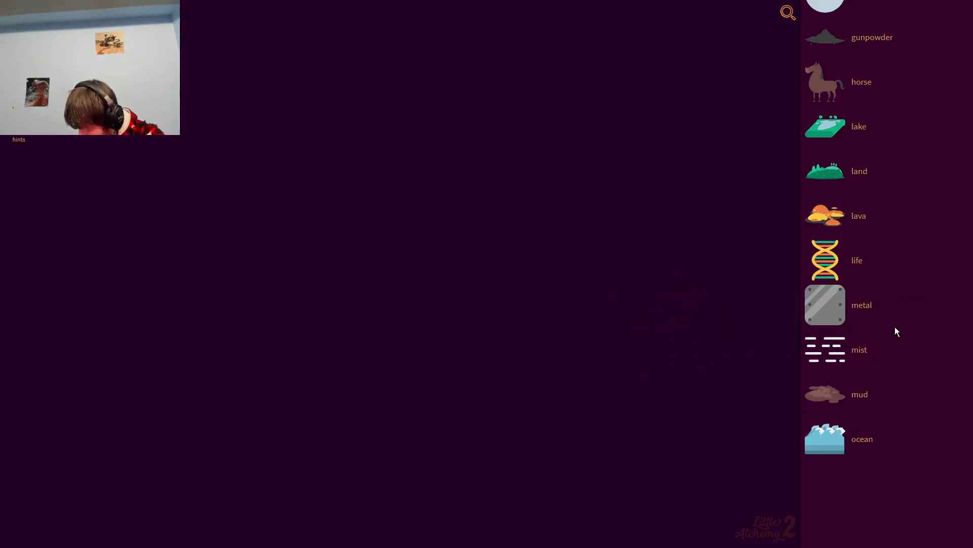
pyautogui.moveTo(833, 265); pyautogui.dragTo(650, 266)
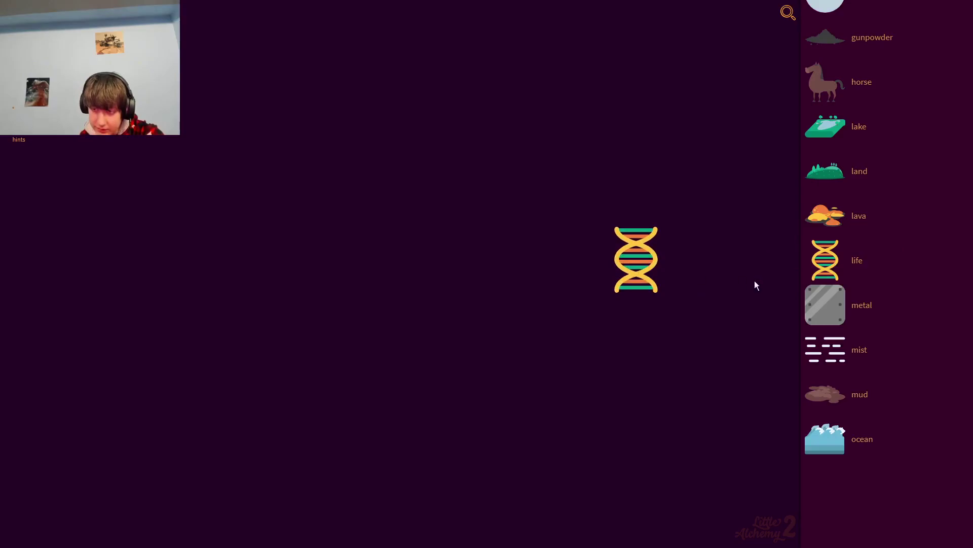
pyautogui.moveTo(827, 257)
pyautogui.mouseDown()
pyautogui.moveTo(636, 263)
pyautogui.moveTo(904, 254)
pyautogui.mouseUp()
# Step: Clear the land and lava, then combine metal with life to make robot
pyautogui.moveTo(704, 279); pyautogui.dragTo(861, 237)
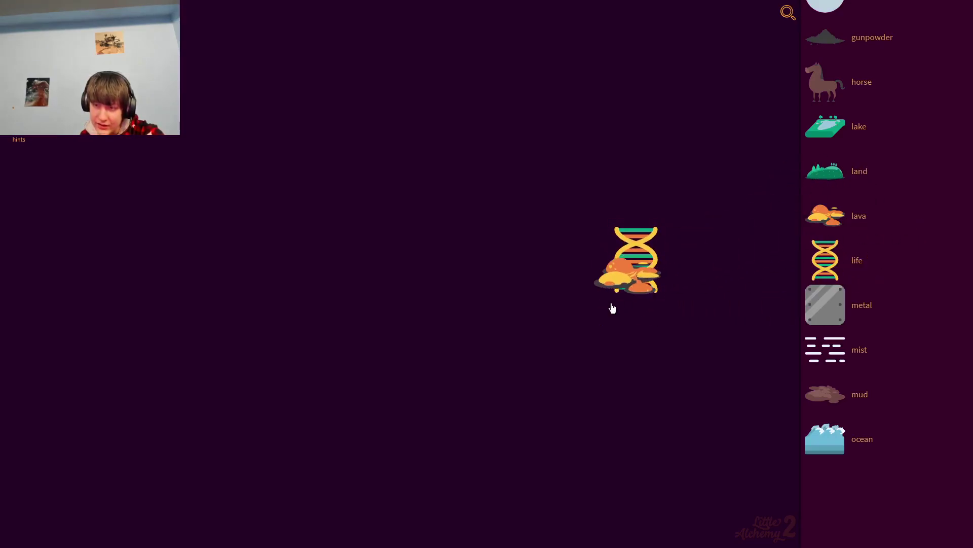
pyautogui.moveTo(612, 303); pyautogui.dragTo(801, 367)
pyautogui.moveTo(825, 305); pyautogui.dragTo(642, 259)
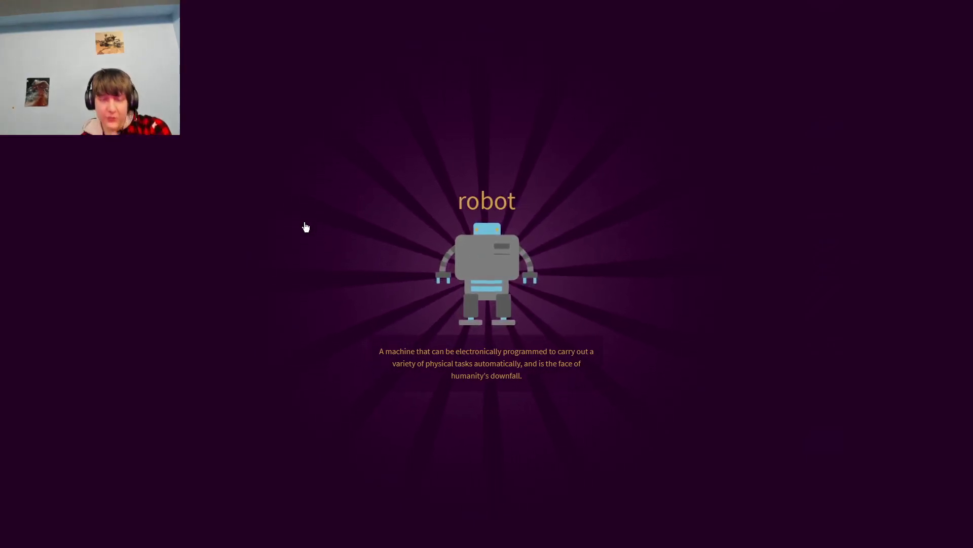
# Step: Close the robot card, try air on the robot, then remove it
pyautogui.click(357, 191)
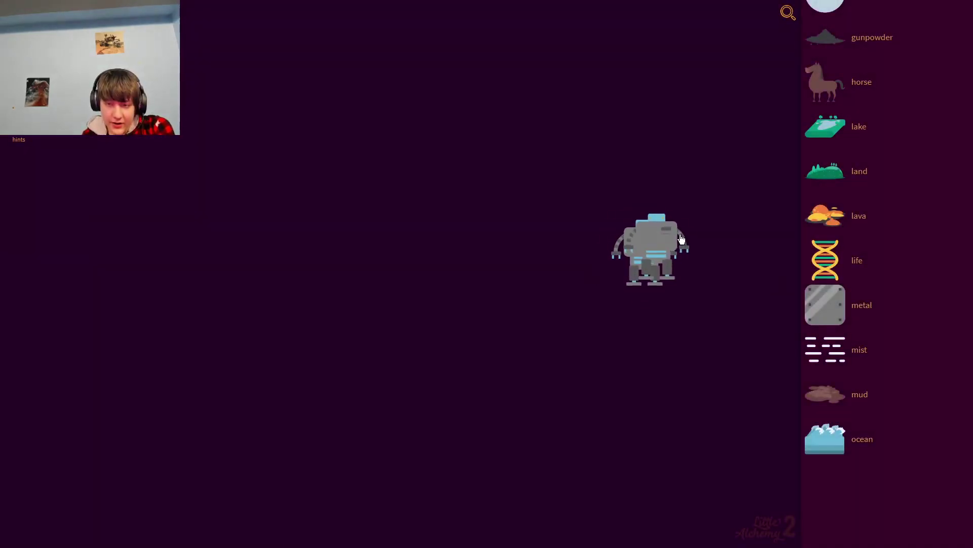
pyautogui.scroll(2, 967, 245)
pyautogui.scroll(3, 944, 247)
pyautogui.moveTo(819, 269); pyautogui.dragTo(645, 256)
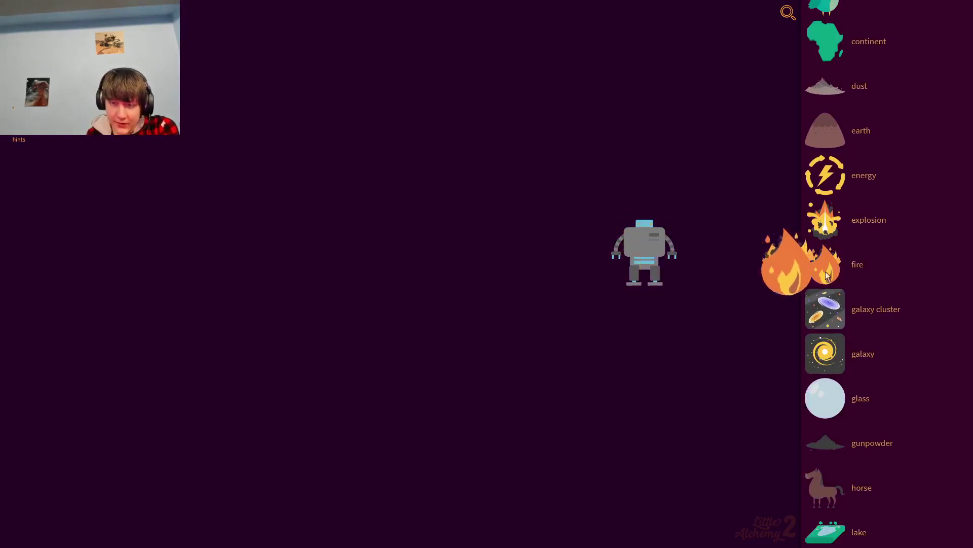
pyautogui.scroll(2, 882, 281)
pyautogui.scroll(3, 915, 294)
pyautogui.moveTo(854, 29); pyautogui.dragTo(673, 267)
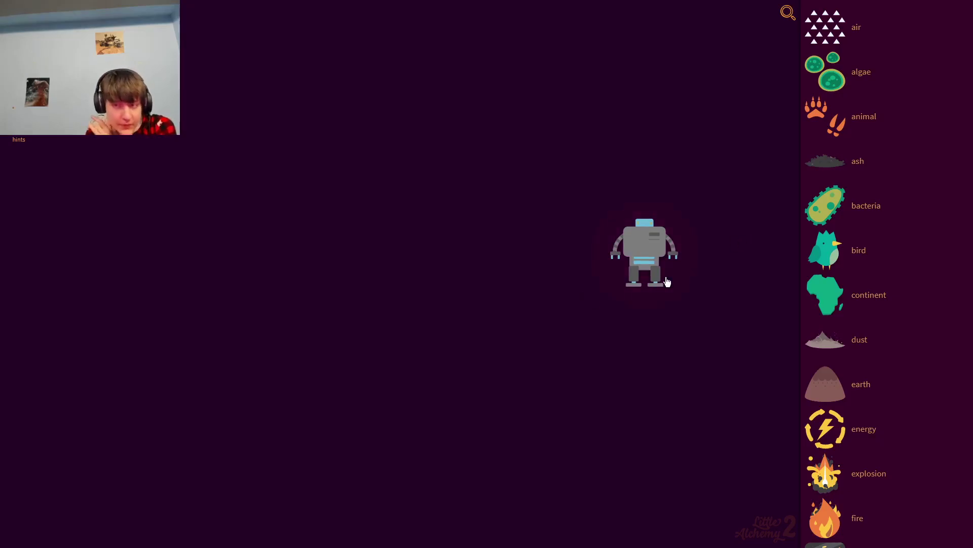
pyautogui.moveTo(669, 275); pyautogui.dragTo(886, 224)
# Step: Place animal, combine plant with primordial soup, and remove the resulting pond
pyautogui.moveTo(791, 126)
pyautogui.mouseDown()
pyautogui.moveTo(636, 207)
pyautogui.moveTo(567, 295)
pyautogui.mouseUp()
pyautogui.scroll(-1, 859, 343)
pyautogui.scroll(-1, 860, 343)
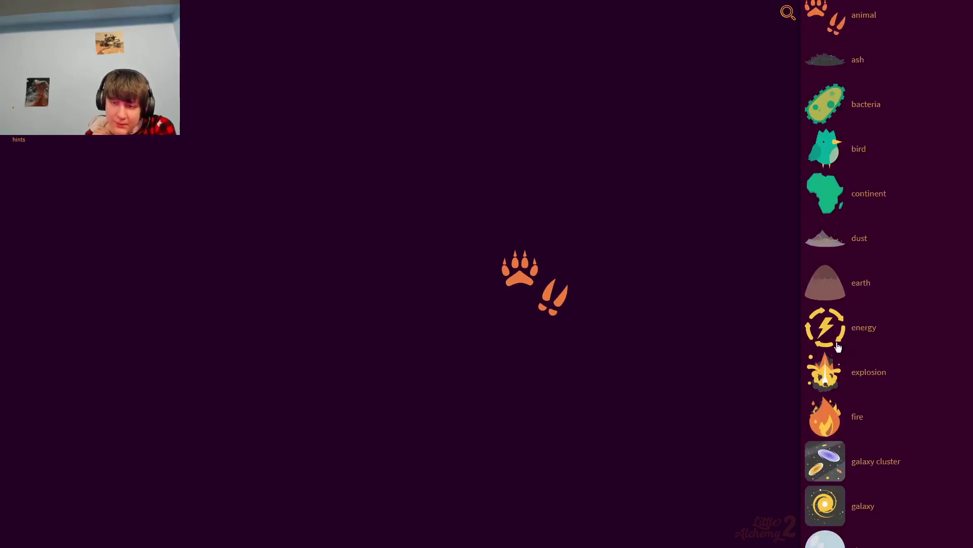
pyautogui.moveTo(825, 327)
pyautogui.mouseDown()
pyautogui.moveTo(528, 305)
pyautogui.moveTo(883, 300)
pyautogui.mouseUp()
pyautogui.scroll(-1, 878, 359)
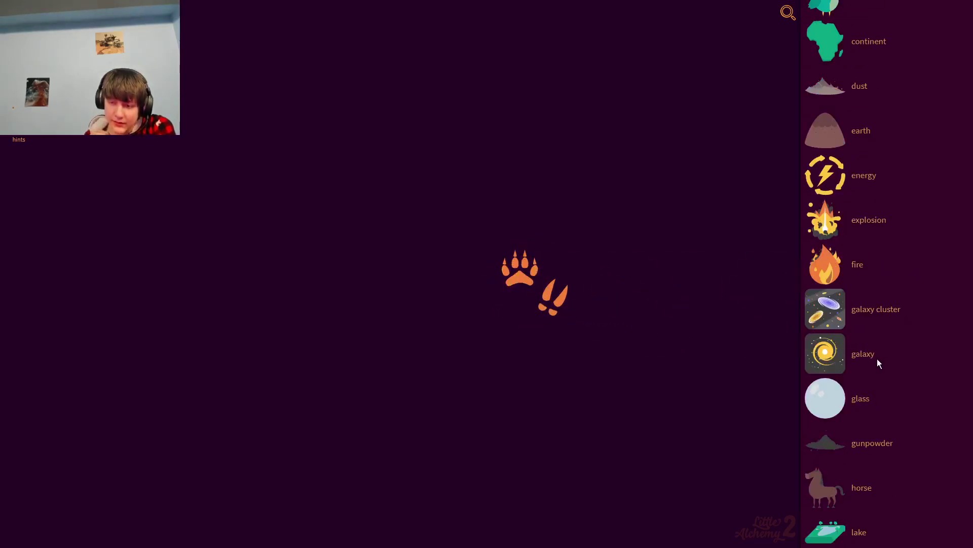
pyautogui.scroll(-1, 877, 358)
pyautogui.moveTo(825, 214)
pyautogui.mouseDown()
pyautogui.moveTo(674, 287)
pyautogui.moveTo(543, 282)
pyautogui.moveTo(674, 275)
pyautogui.moveTo(673, 301)
pyautogui.moveTo(969, 292)
pyautogui.moveTo(943, 305)
pyautogui.mouseUp()
pyautogui.scroll(-3, 848, 323)
pyautogui.scroll(-4, 849, 323)
pyautogui.scroll(-3, 848, 324)
pyautogui.scroll(-1, 821, 397)
pyautogui.moveTo(828, 313)
pyautogui.mouseDown()
pyautogui.moveTo(544, 304)
pyautogui.moveTo(640, 271)
pyautogui.mouseUp()
pyautogui.moveTo(862, 199)
pyautogui.mouseDown()
pyautogui.moveTo(533, 267)
pyautogui.moveTo(663, 281)
pyautogui.mouseUp()
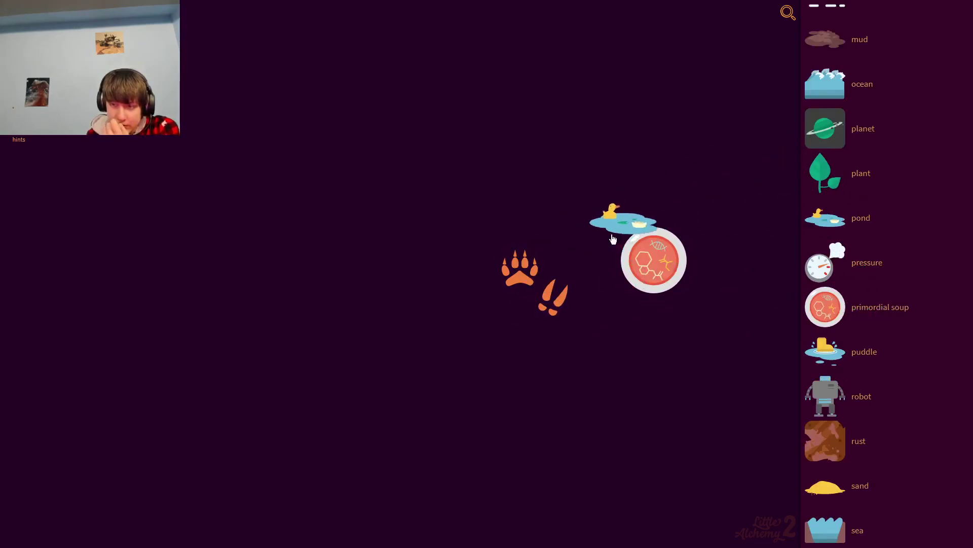
pyautogui.moveTo(613, 239); pyautogui.dragTo(873, 270)
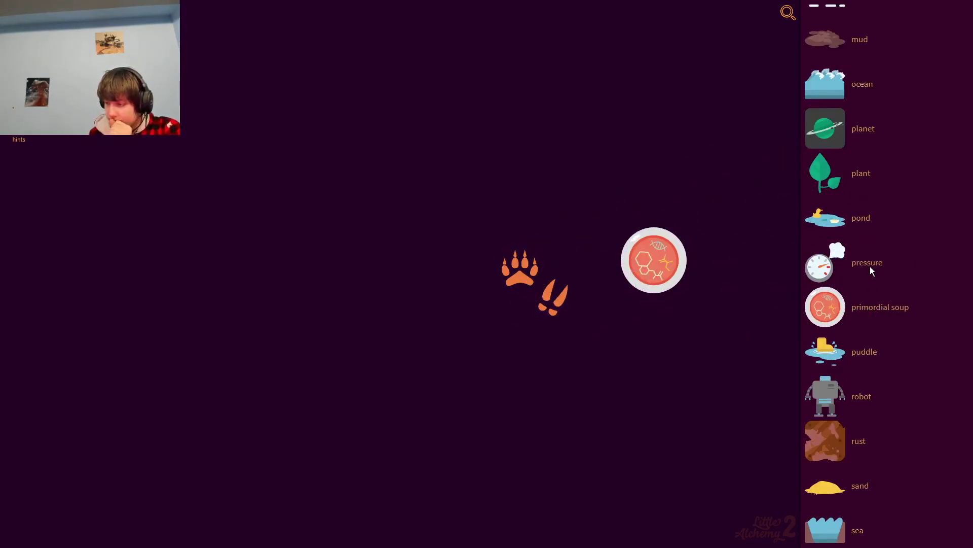
pyautogui.moveTo(707, 1)
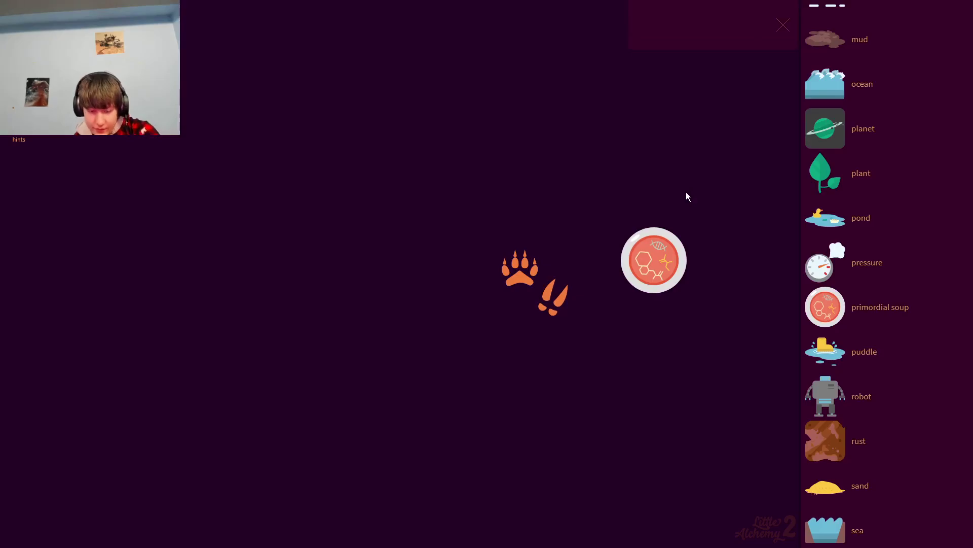
pyautogui.write('m')
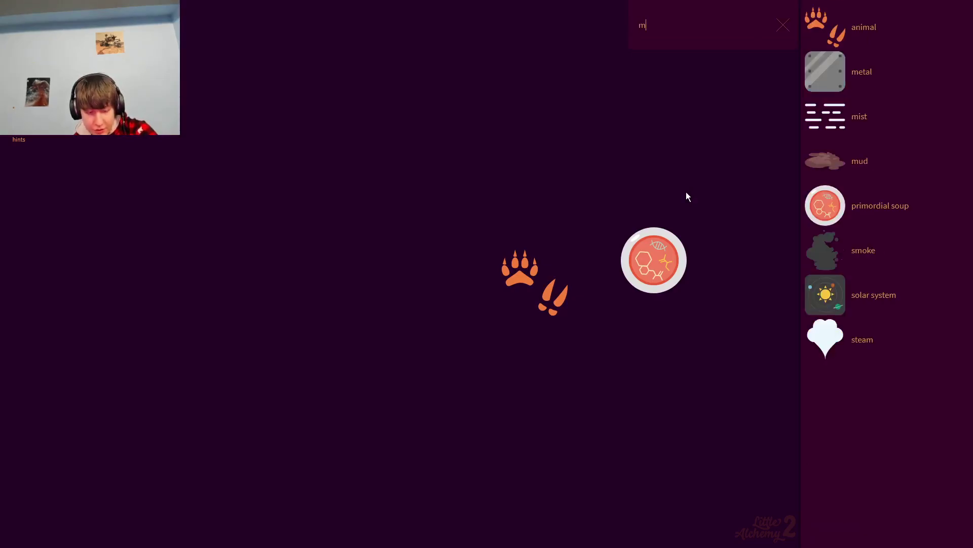
# Step: Place mud on the board and combine fire with it to discover brick
pyautogui.press('Escape')
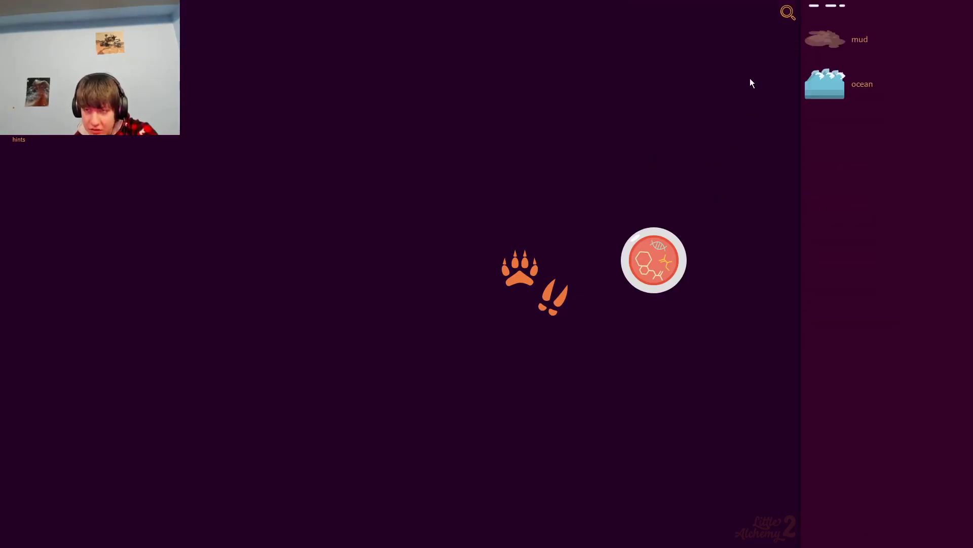
pyautogui.moveTo(824, 48); pyautogui.dragTo(419, 182)
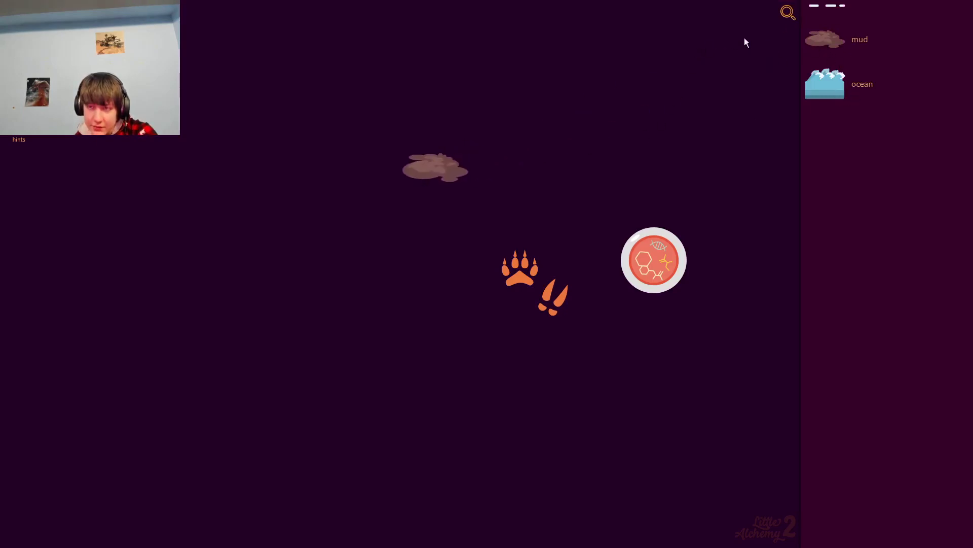
pyautogui.click(784, 31)
pyautogui.write('f')
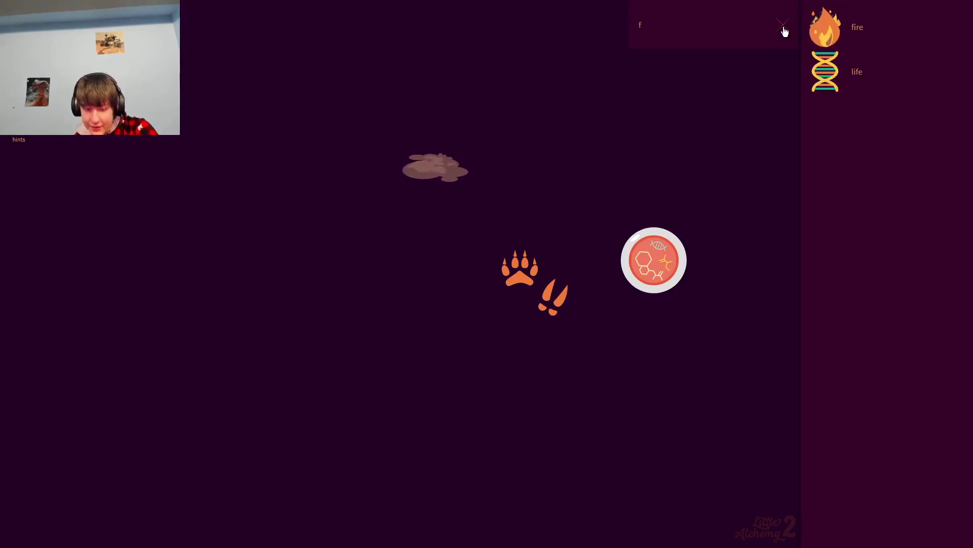
pyautogui.moveTo(819, 18); pyautogui.dragTo(453, 156)
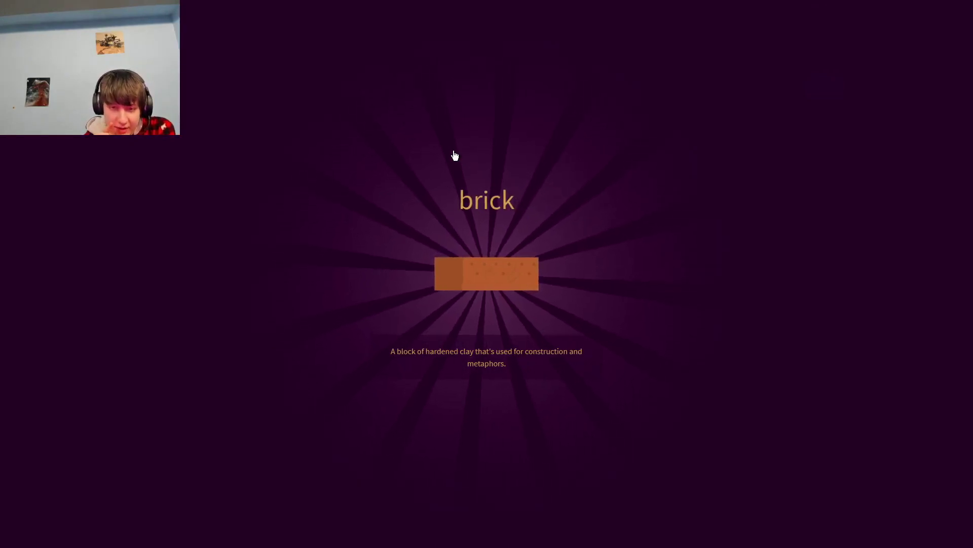
pyautogui.click(532, 261)
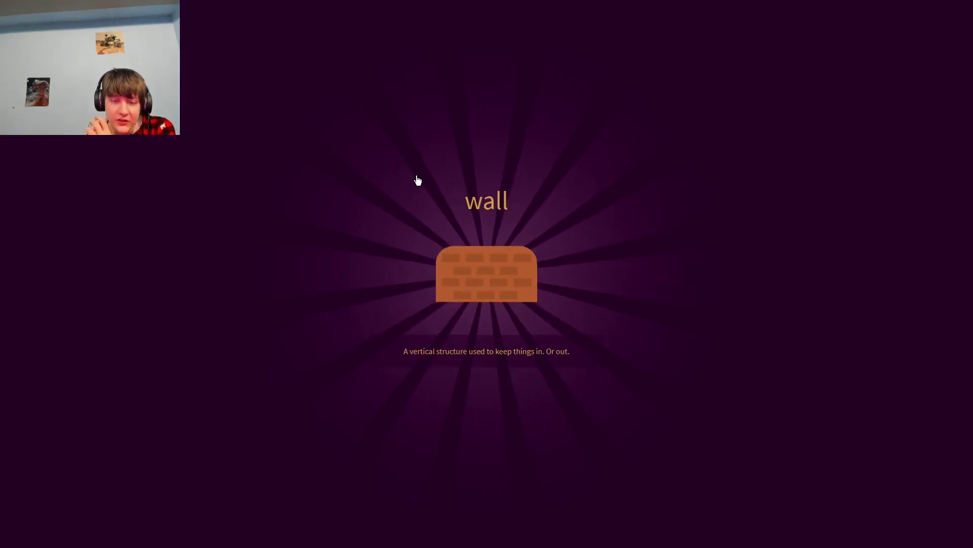
# Step: Copy the new wall, add fire for firewall, then combine wall into house
pyautogui.click(418, 181)
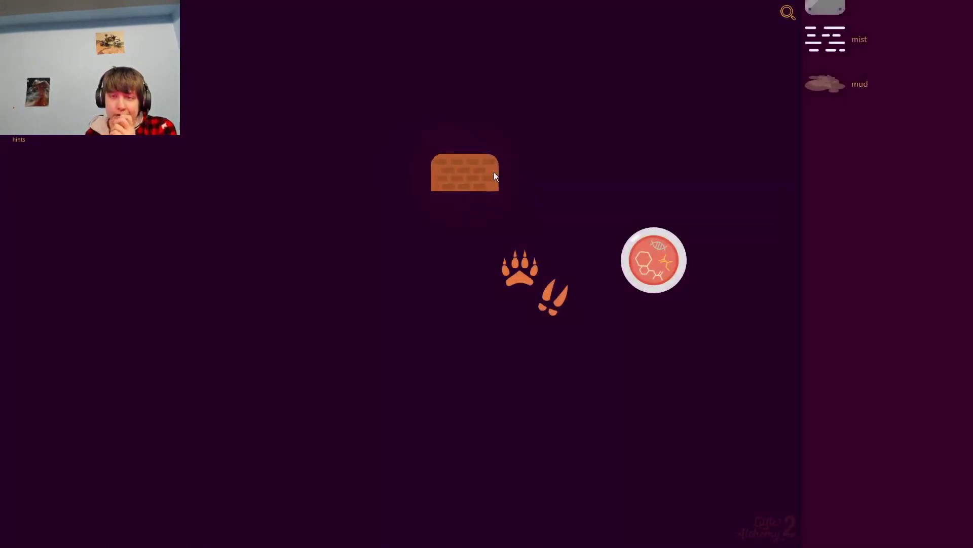
pyautogui.moveTo(520, 177); pyautogui.dragTo(622, 165)
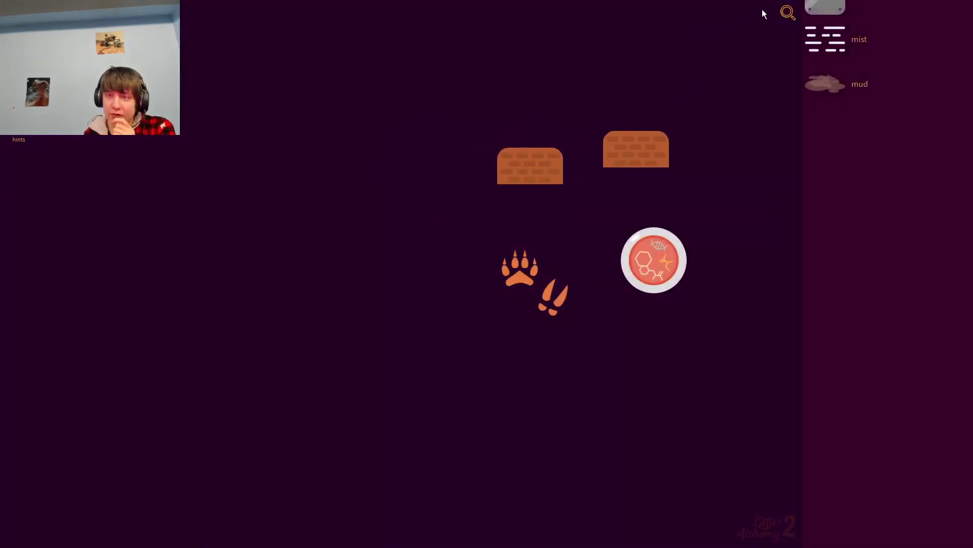
pyautogui.write('fi')
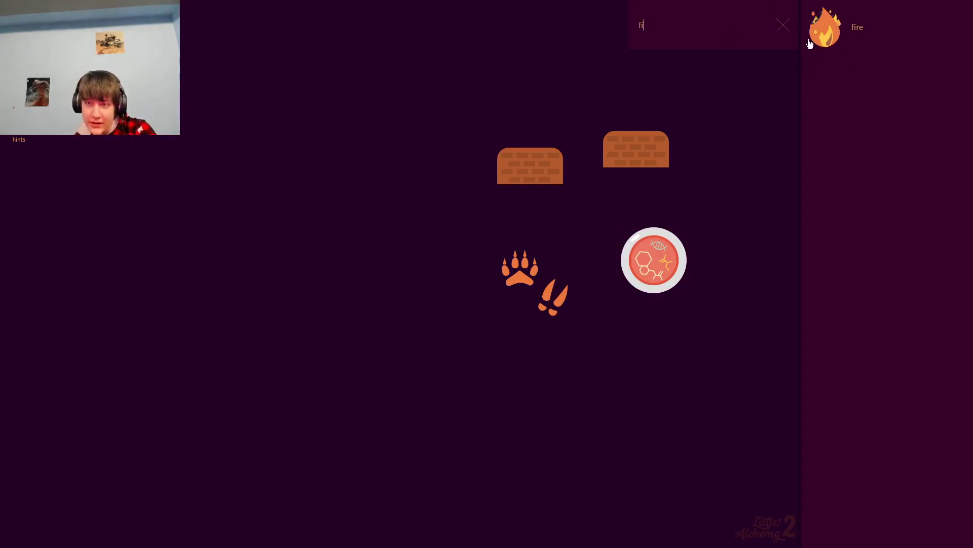
pyautogui.moveTo(822, 35); pyautogui.dragTo(636, 183)
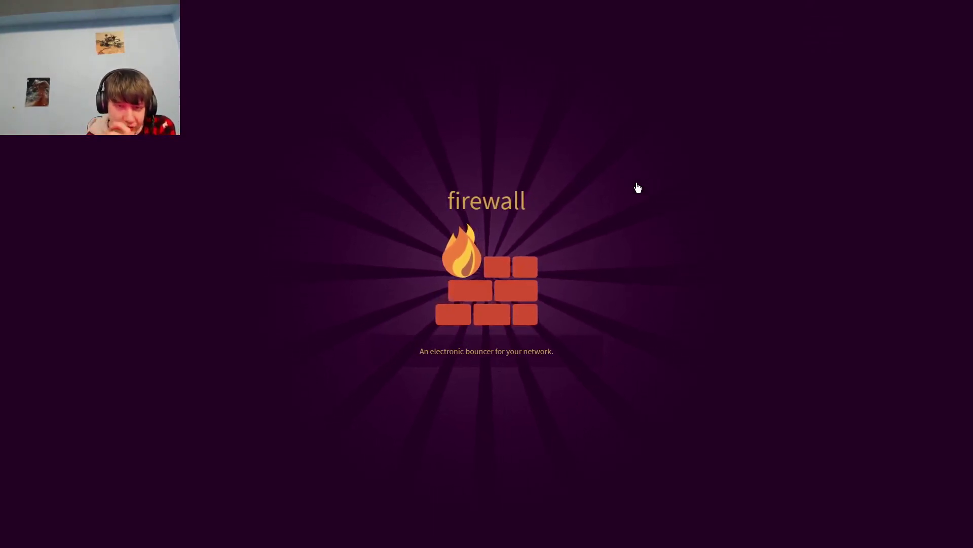
pyautogui.click(636, 187)
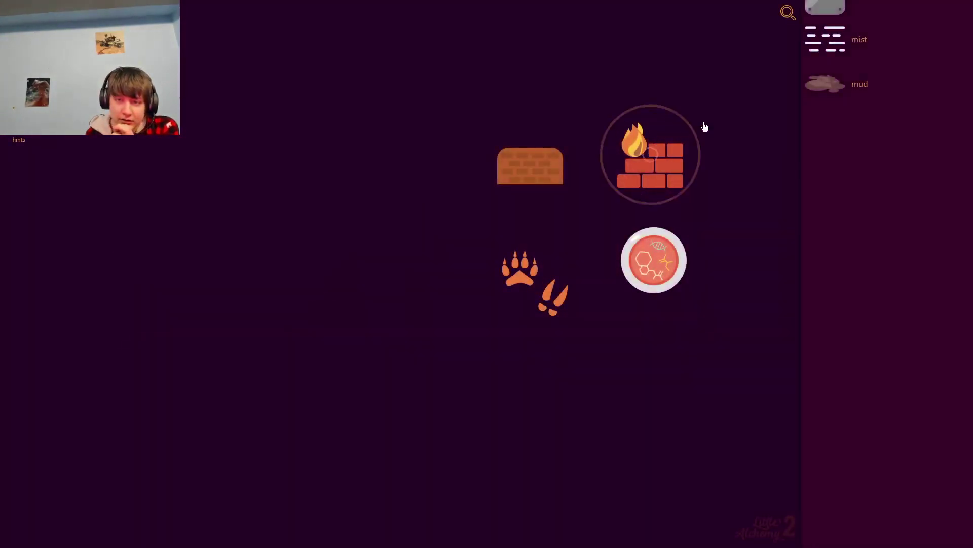
pyautogui.moveTo(532, 165); pyautogui.dragTo(271, 212)
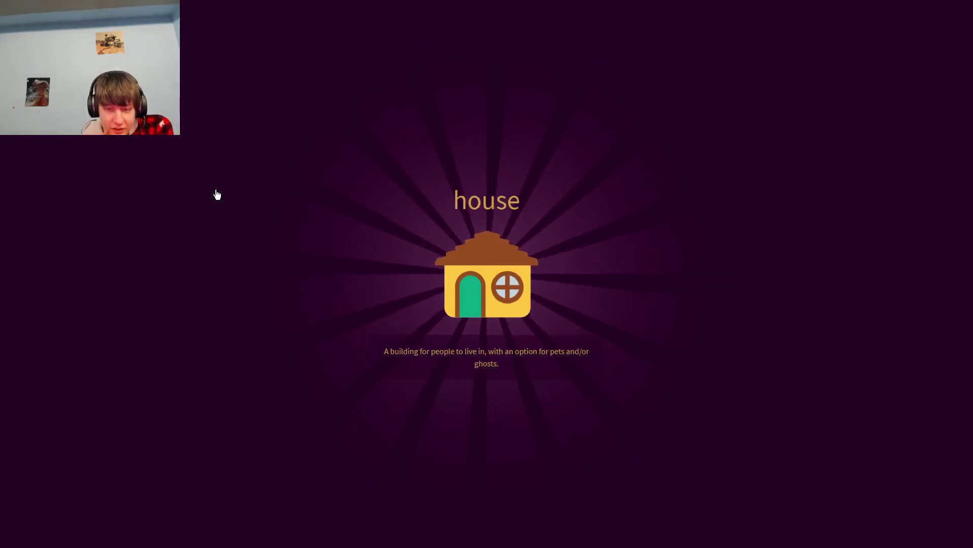
# Step: Combine houses into village, then merge two villages into city
pyautogui.click(217, 195)
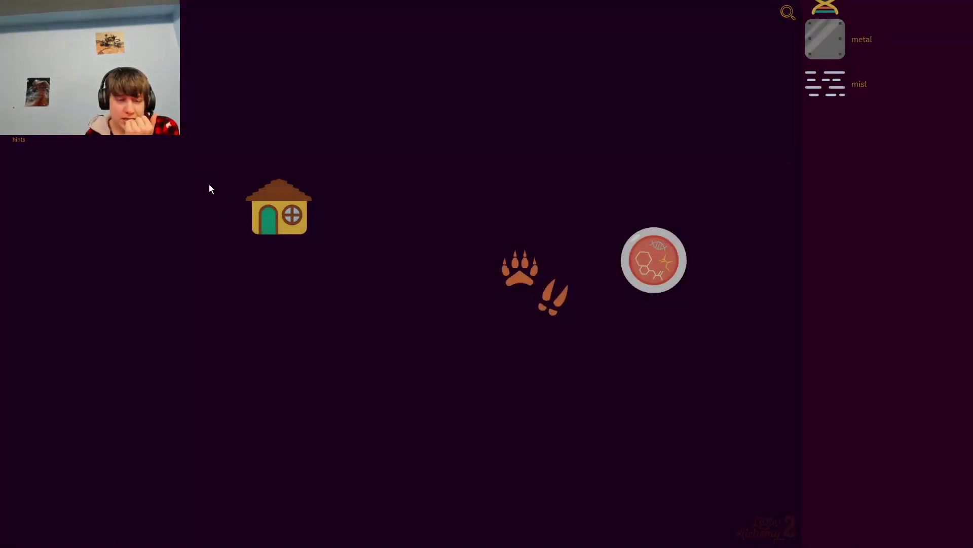
pyautogui.moveTo(280, 220); pyautogui.dragTo(249, 226)
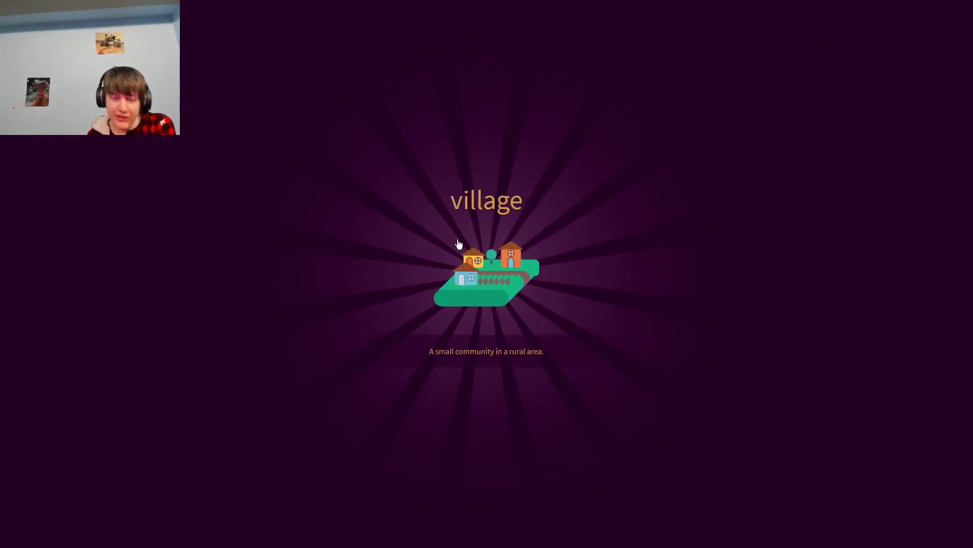
pyautogui.click(259, 228)
pyautogui.doubleClick(293, 200)
pyautogui.moveTo(291, 204); pyautogui.dragTo(282, 211)
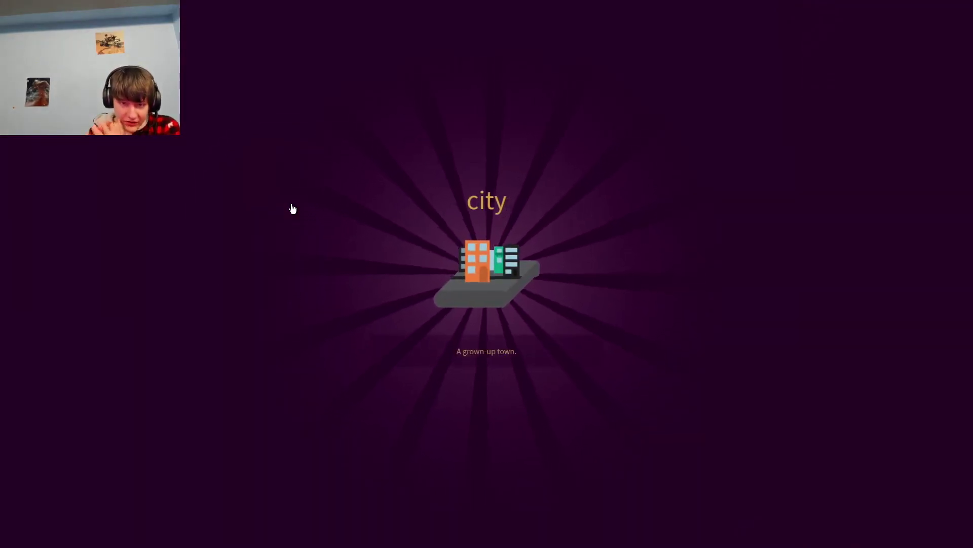
pyautogui.click(292, 208)
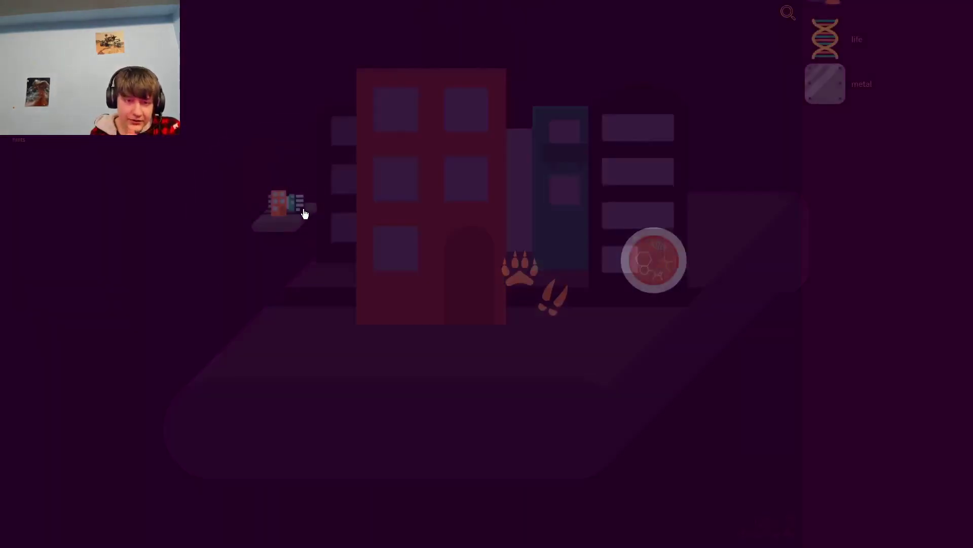
# Step: Duplicate and discard a city copy, try life on the city, and place a house
pyautogui.doubleClick(303, 214)
pyautogui.moveTo(295, 221)
pyautogui.mouseDown()
pyautogui.moveTo(395, 235)
pyautogui.moveTo(951, 236)
pyautogui.mouseUp()
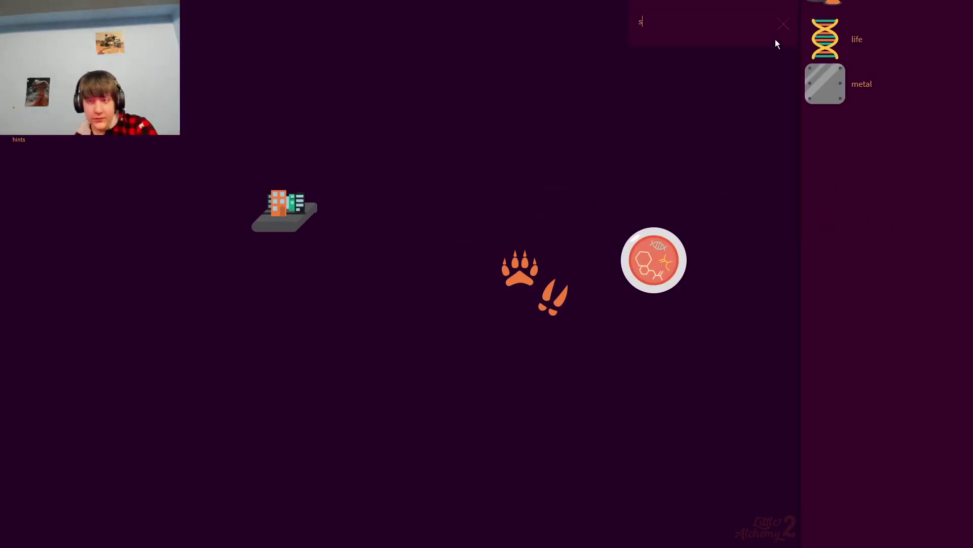
pyautogui.scroll(5, 776, 43)
pyautogui.scroll(-4, 730, 126)
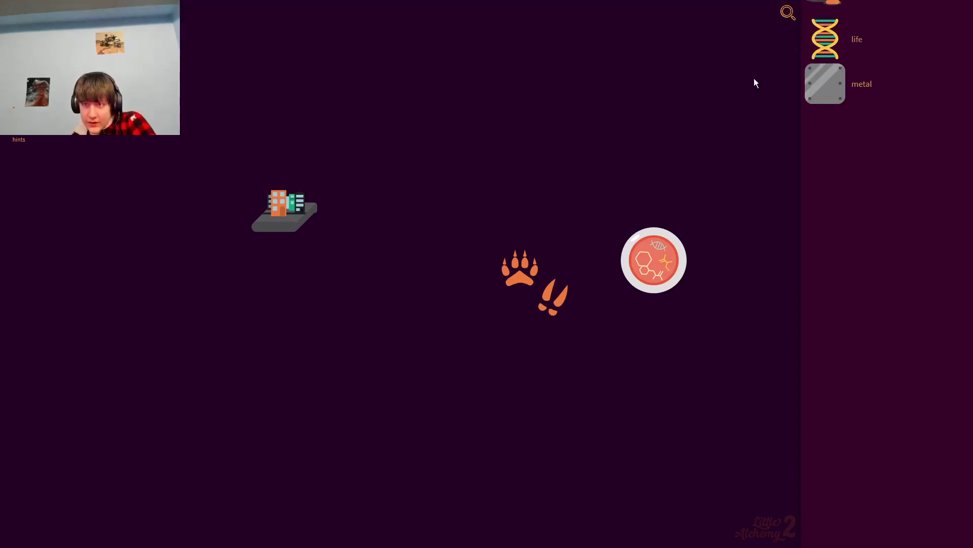
pyautogui.moveTo(834, 46); pyautogui.dragTo(292, 216)
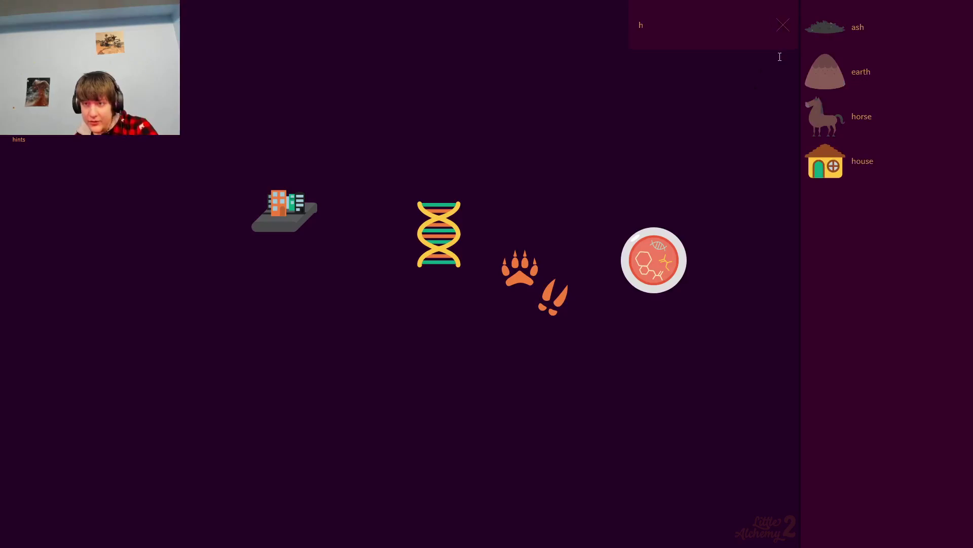
pyautogui.moveTo(829, 163)
pyautogui.mouseDown()
pyautogui.moveTo(693, 201)
pyautogui.moveTo(454, 244)
pyautogui.moveTo(327, 299)
pyautogui.mouseUp()
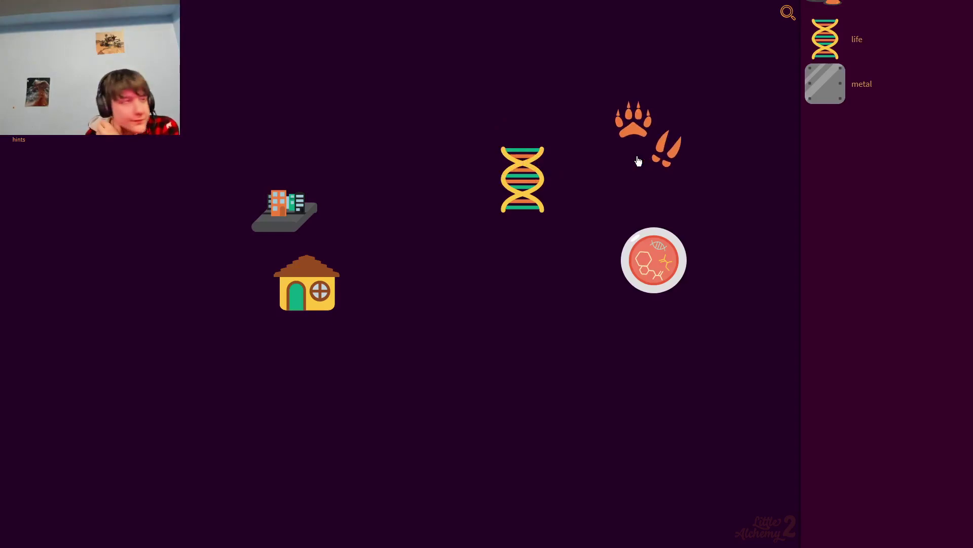
pyautogui.scroll(3, 875, 91)
pyautogui.scroll(4, 859, 129)
pyautogui.scroll(1, 839, 161)
pyautogui.scroll(-5, 829, 151)
pyautogui.scroll(-3, 831, 199)
pyautogui.scroll(-1, 832, 246)
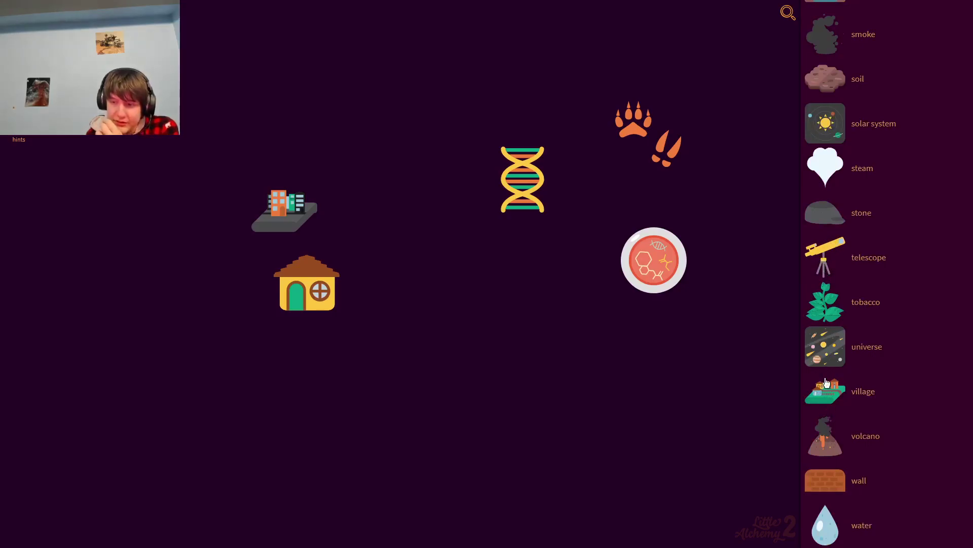
# Step: Place a telescope, try metal on the house, then combine dust with the city for smog
pyautogui.moveTo(848, 254)
pyautogui.mouseDown()
pyautogui.moveTo(286, 210)
pyautogui.moveTo(308, 282)
pyautogui.moveTo(449, 272)
pyautogui.mouseUp()
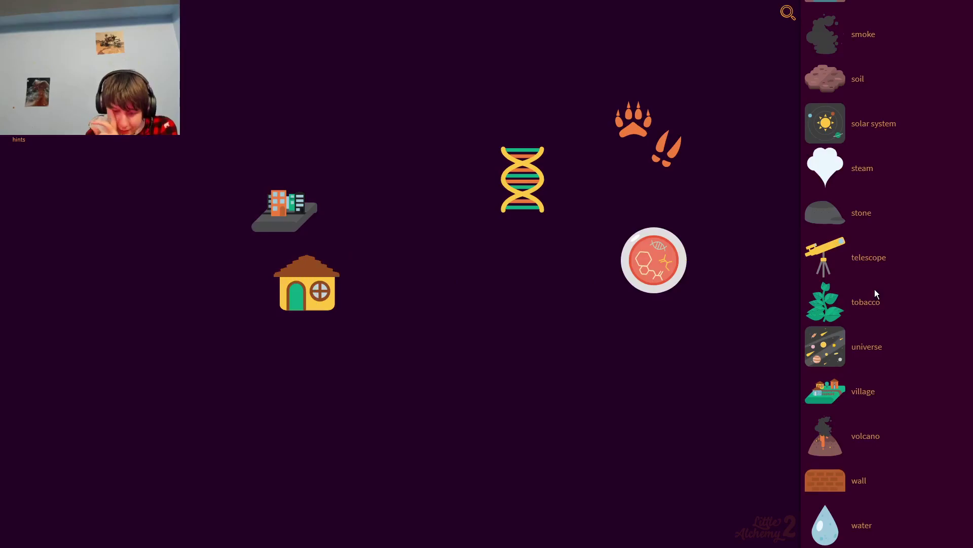
pyautogui.write('m')
pyautogui.moveTo(829, 64)
pyautogui.mouseDown()
pyautogui.moveTo(748, 119)
pyautogui.moveTo(270, 262)
pyautogui.moveTo(340, 277)
pyautogui.moveTo(318, 285)
pyautogui.moveTo(274, 190)
pyautogui.moveTo(529, 174)
pyautogui.moveTo(607, 144)
pyautogui.moveTo(559, 185)
pyautogui.moveTo(523, 175)
pyautogui.moveTo(524, 193)
pyautogui.moveTo(652, 148)
pyautogui.moveTo(658, 317)
pyautogui.moveTo(658, 260)
pyautogui.moveTo(659, 275)
pyautogui.mouseUp()
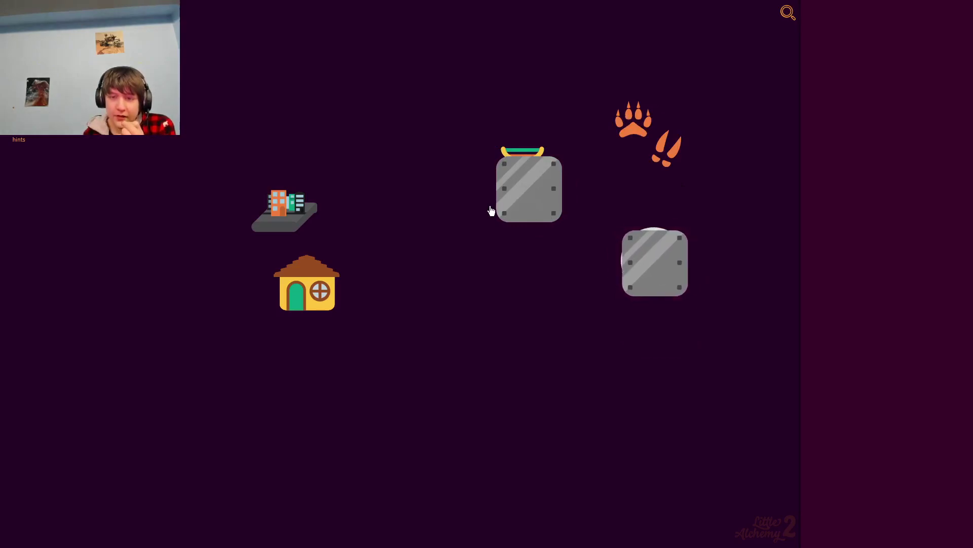
pyautogui.moveTo(492, 212)
pyautogui.mouseDown()
pyautogui.moveTo(550, 200)
pyautogui.moveTo(624, 165)
pyautogui.moveTo(625, 151)
pyautogui.mouseUp()
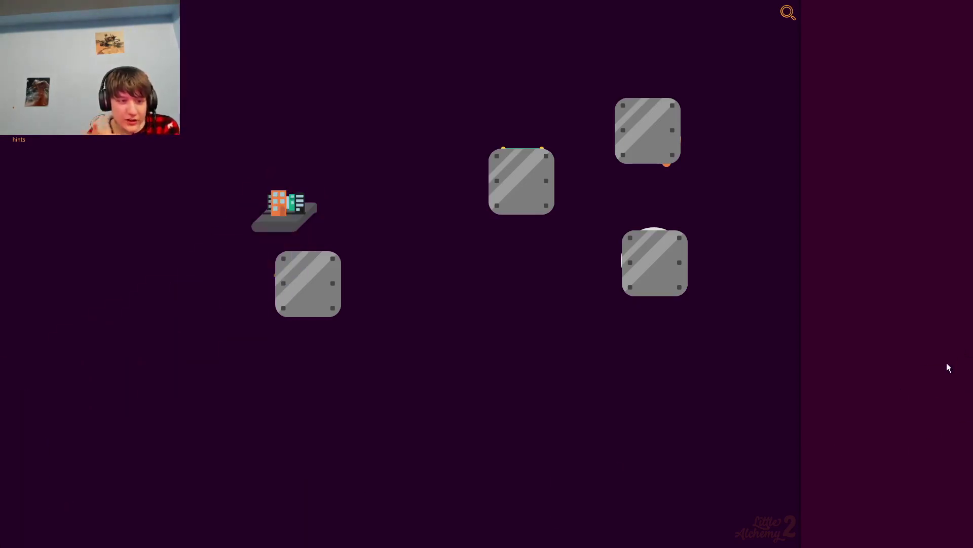
pyautogui.scroll(5, 916, 311)
pyautogui.scroll(5, 916, 311)
pyautogui.scroll(5, 916, 311)
pyautogui.scroll(1, 915, 314)
pyautogui.moveTo(825, 219)
pyautogui.mouseDown()
pyautogui.moveTo(329, 221)
pyautogui.moveTo(893, 198)
pyautogui.mouseUp()
pyautogui.scroll(7, 893, 197)
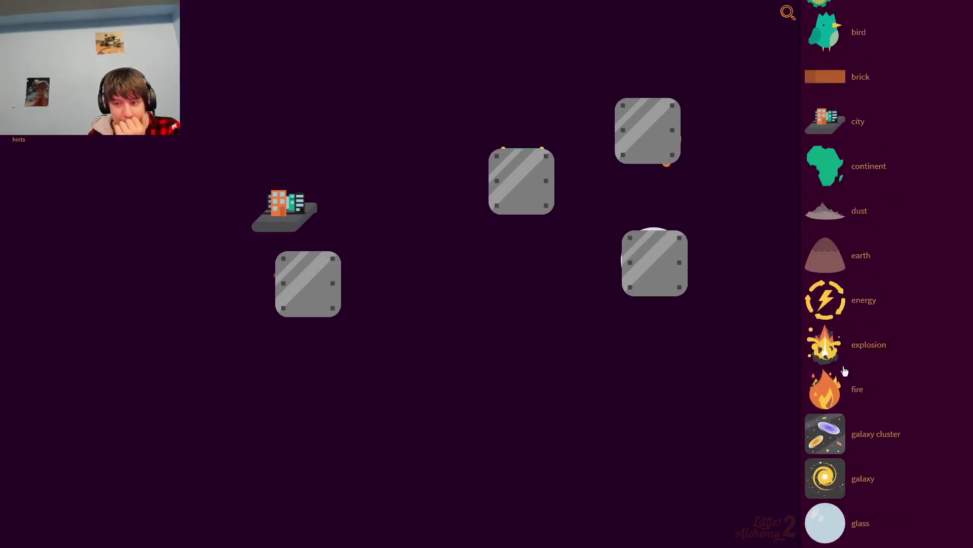
pyautogui.moveTo(837, 406); pyautogui.dragTo(283, 200)
pyautogui.scroll(1, 873, 305)
pyautogui.moveTo(824, 268)
pyautogui.mouseDown()
pyautogui.moveTo(251, 196)
pyautogui.moveTo(852, 221)
pyautogui.mouseUp()
pyautogui.write('s')
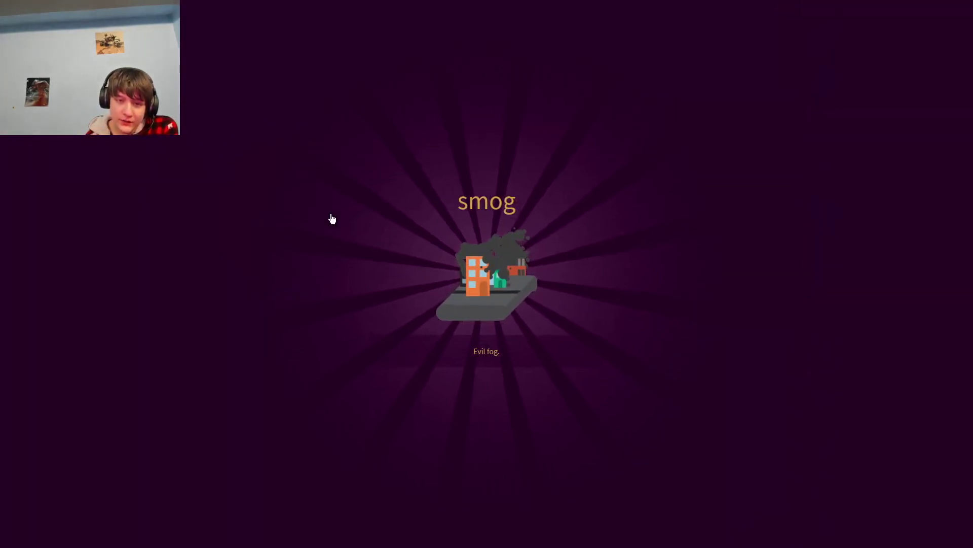
# Step: Close the smog card, check an item's details, and clear metal and city off the board
pyautogui.click(332, 219)
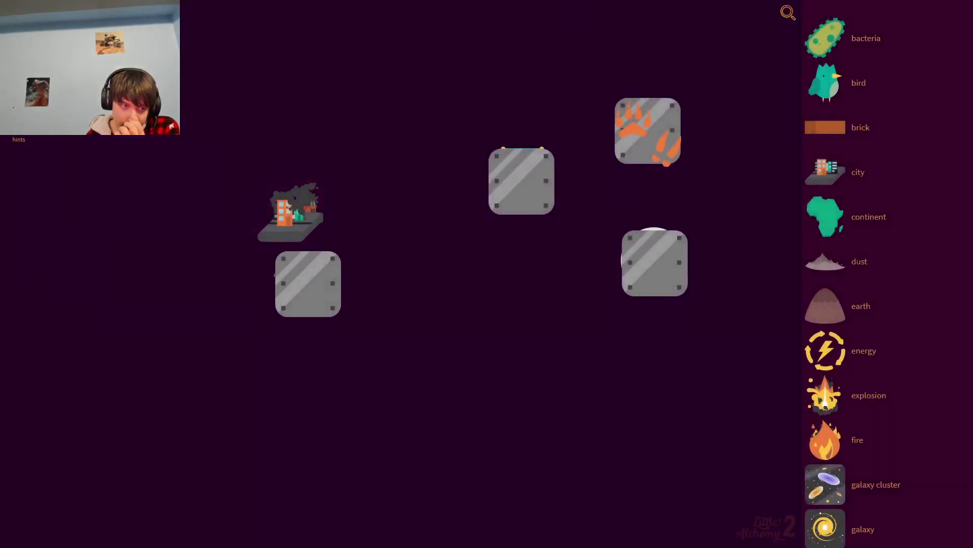
pyautogui.click(23, 46)
pyautogui.click(636, 279)
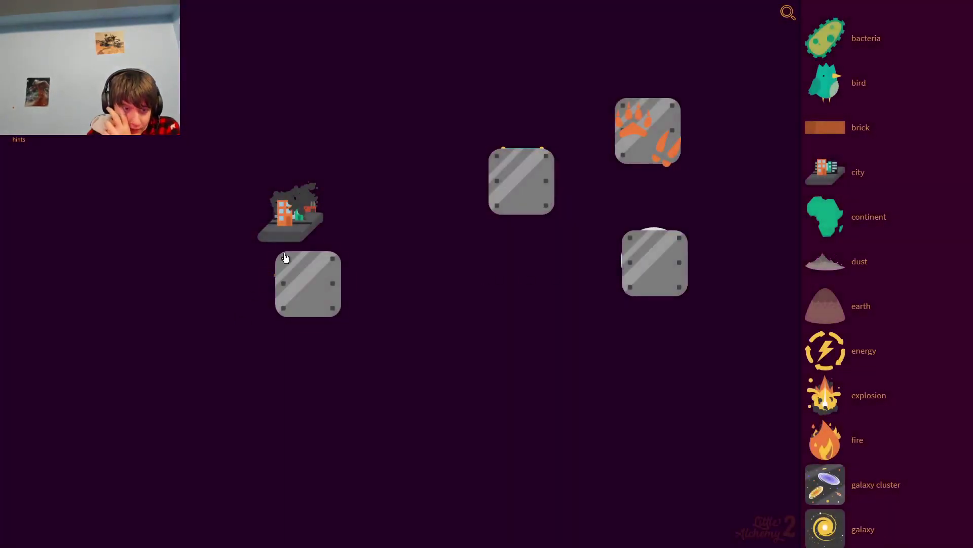
pyautogui.moveTo(285, 259); pyautogui.dragTo(837, 380)
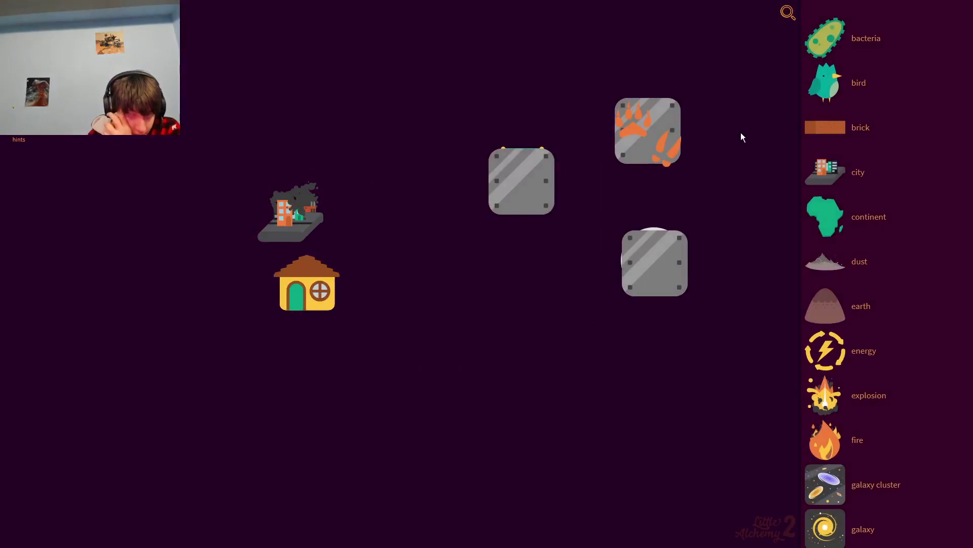
pyautogui.moveTo(298, 230); pyautogui.dragTo(873, 318)
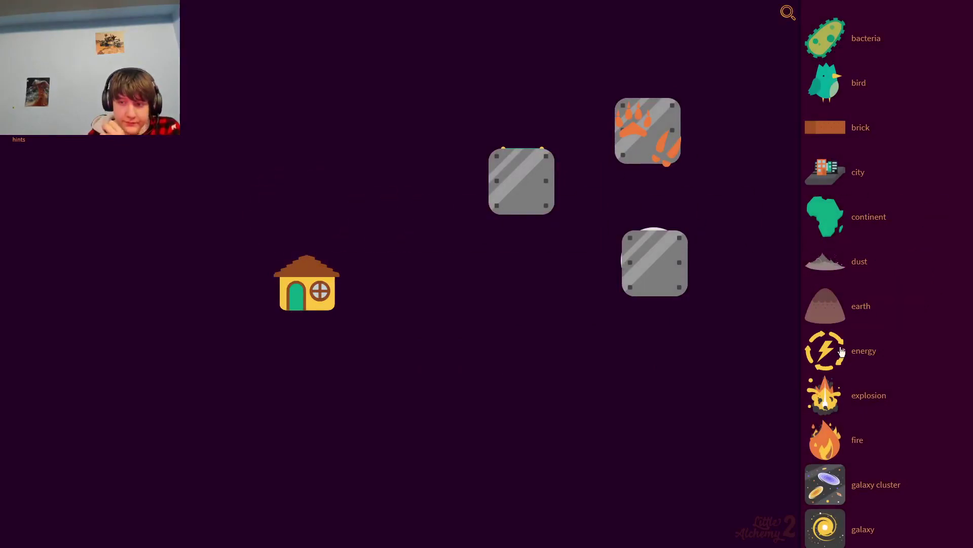
pyautogui.moveTo(823, 447); pyautogui.dragTo(561, 410)
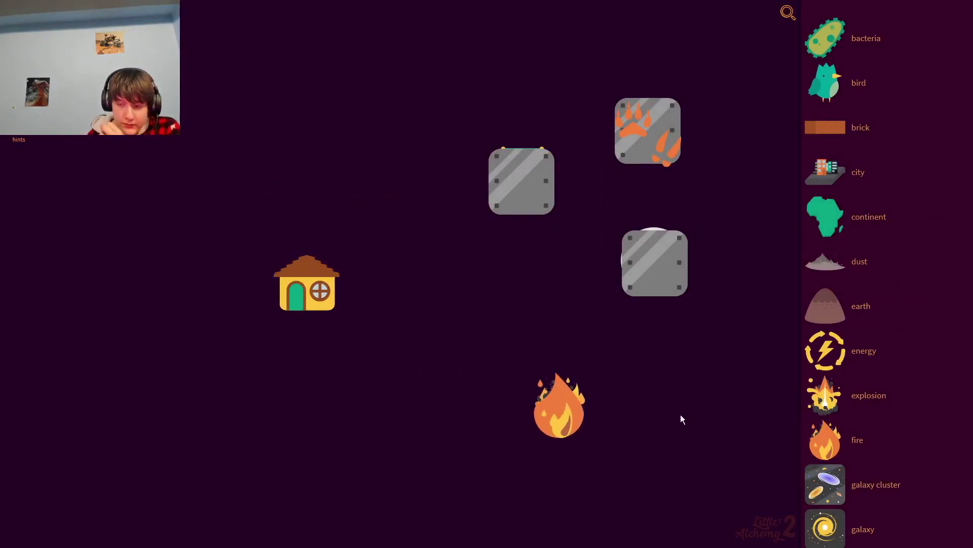
pyautogui.scroll(-3, 843, 464)
pyautogui.scroll(-2, 807, 296)
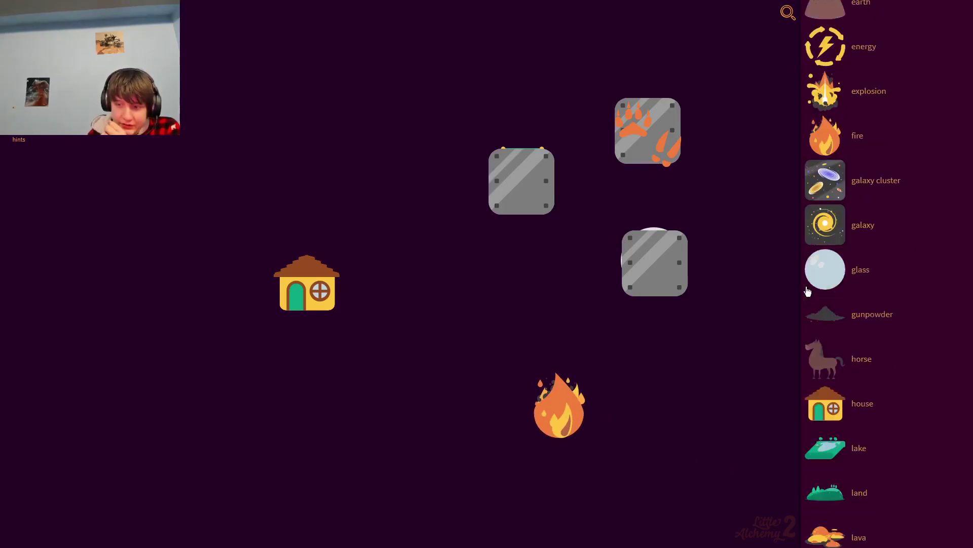
pyautogui.scroll(-3, 806, 296)
pyautogui.scroll(-3, 822, 324)
pyautogui.scroll(-2, 822, 323)
pyautogui.scroll(-4, 823, 335)
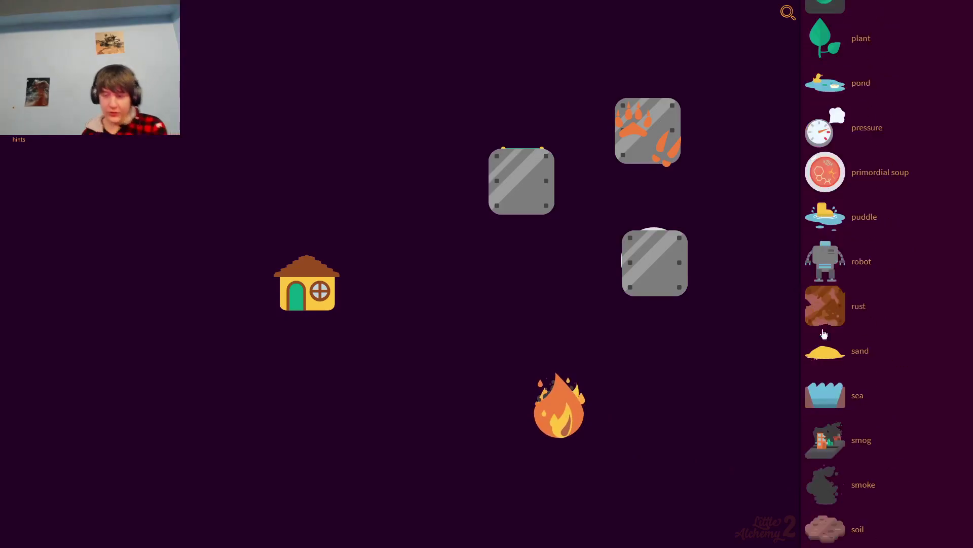
pyautogui.scroll(-3, 824, 346)
pyautogui.write('p')
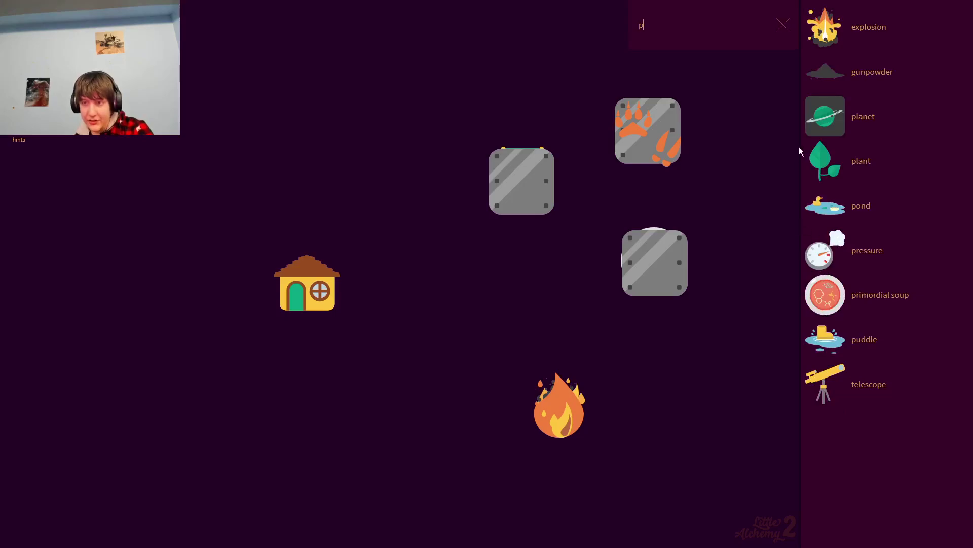
# Step: Combine planet with fire to make sun, then move the sun beside the house and duplicate it
pyautogui.moveTo(826, 116); pyautogui.dragTo(571, 414)
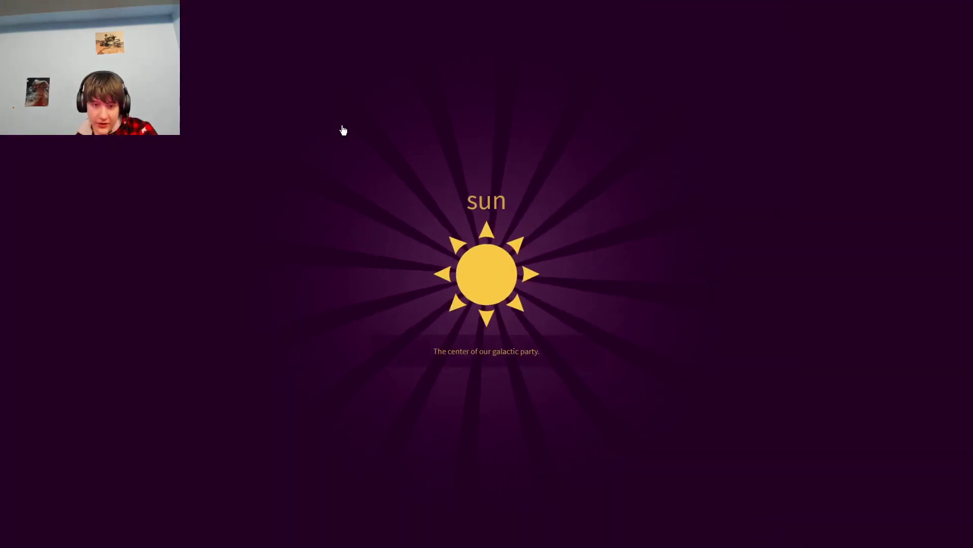
pyautogui.click(402, 113)
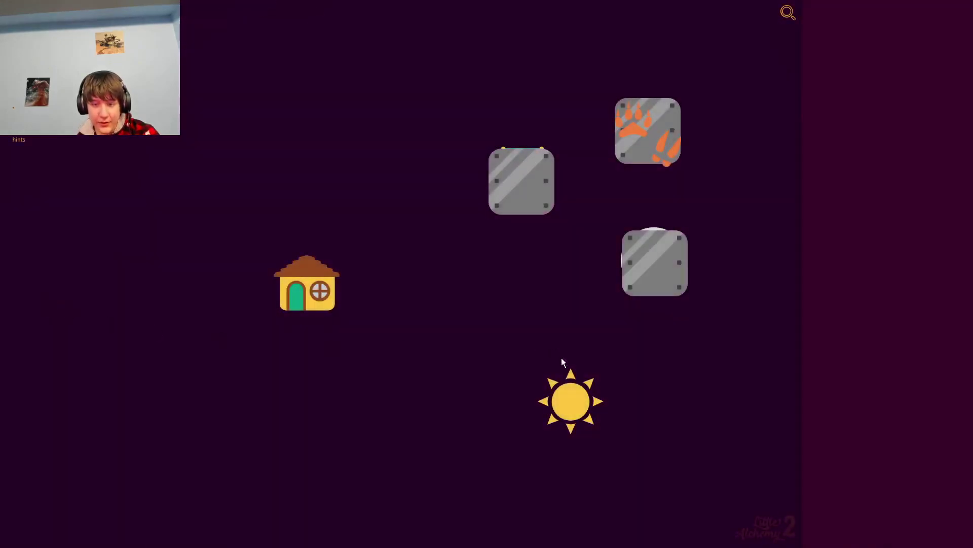
pyautogui.moveTo(571, 401)
pyautogui.mouseDown()
pyautogui.moveTo(388, 278)
pyautogui.moveTo(641, 283)
pyautogui.mouseUp()
pyautogui.doubleClick(388, 278)
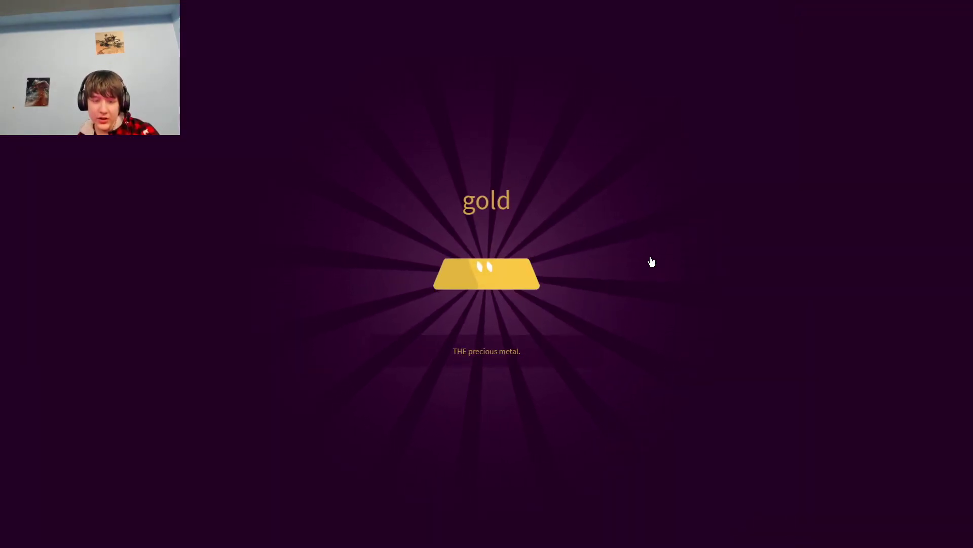
# Step: Duplicate gold into three bars, add a second sun, and arrange them on the board
pyautogui.click(610, 163)
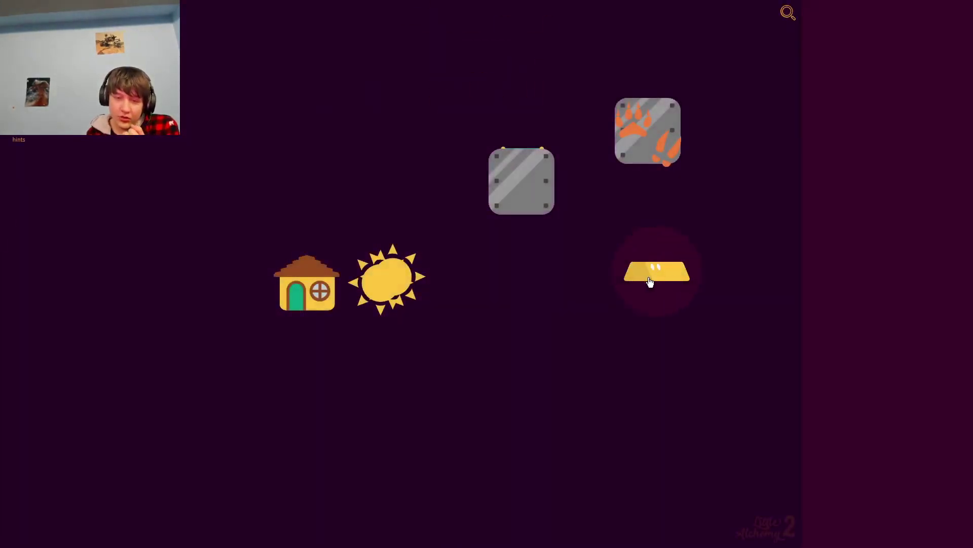
pyautogui.moveTo(651, 276)
pyautogui.mouseDown()
pyautogui.moveTo(452, 348)
pyautogui.moveTo(522, 357)
pyautogui.mouseUp()
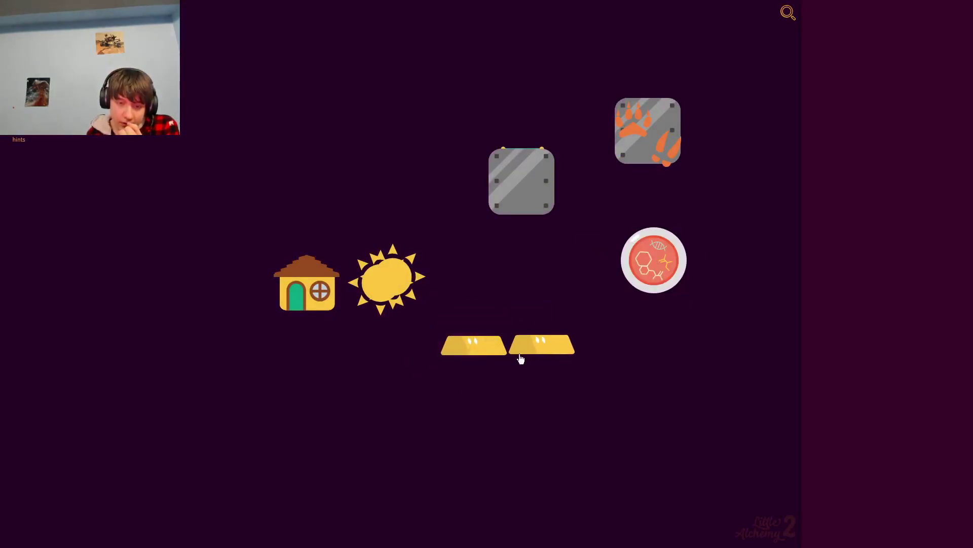
pyautogui.doubleClick(474, 356)
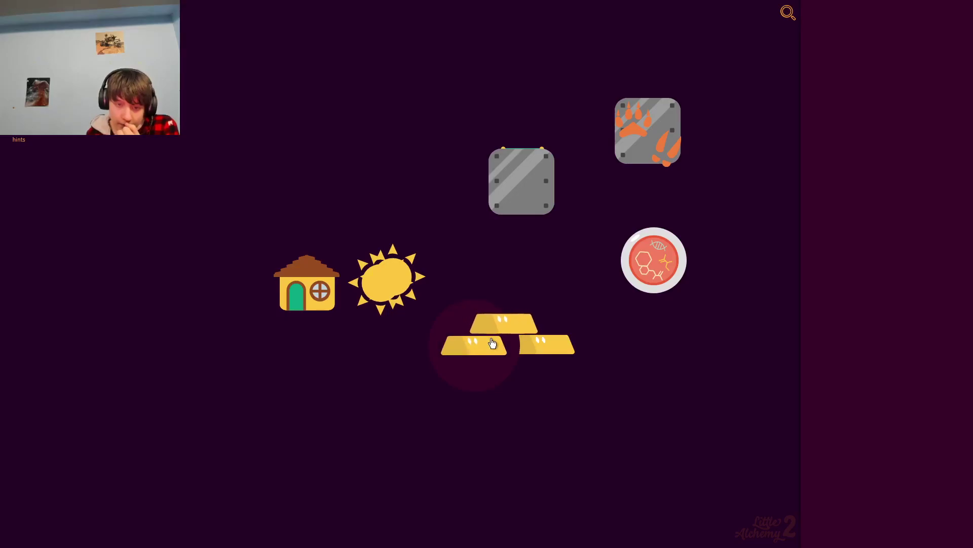
pyautogui.moveTo(573, 359); pyautogui.dragTo(570, 359)
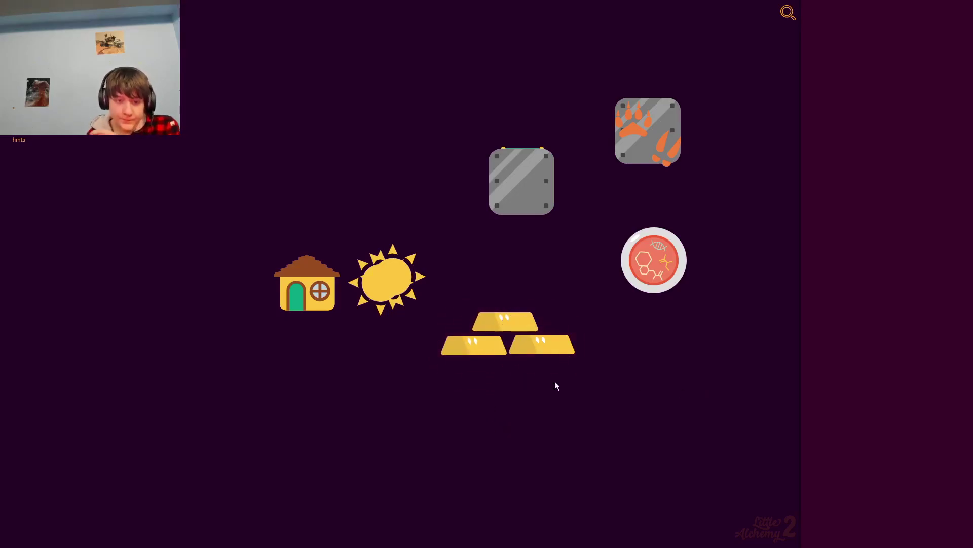
pyautogui.moveTo(387, 282)
pyautogui.mouseDown()
pyautogui.moveTo(504, 304)
pyautogui.moveTo(515, 264)
pyautogui.moveTo(574, 256)
pyautogui.moveTo(630, 351)
pyautogui.mouseUp()
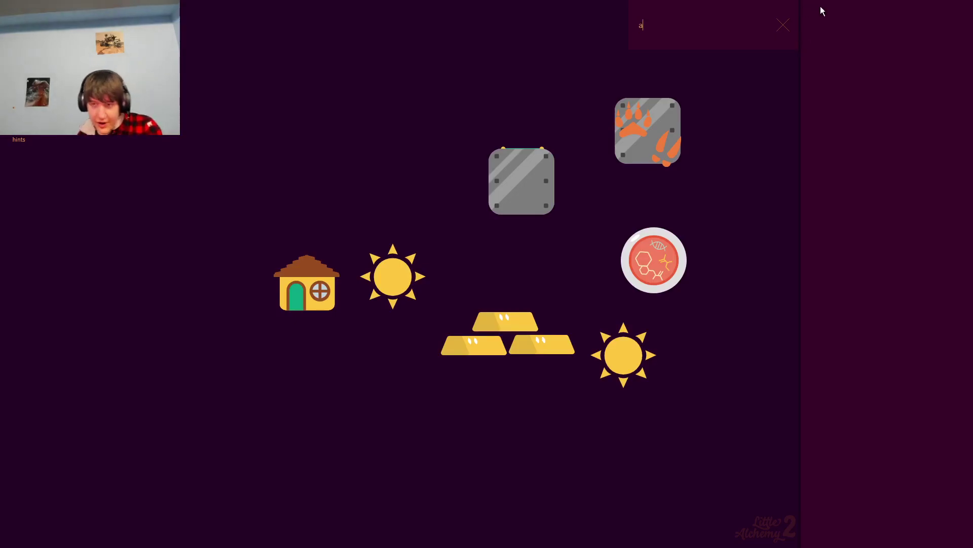
pyautogui.moveTo(826, 28)
pyautogui.mouseDown()
pyautogui.moveTo(637, 377)
pyautogui.moveTo(501, 209)
pyautogui.mouseUp()
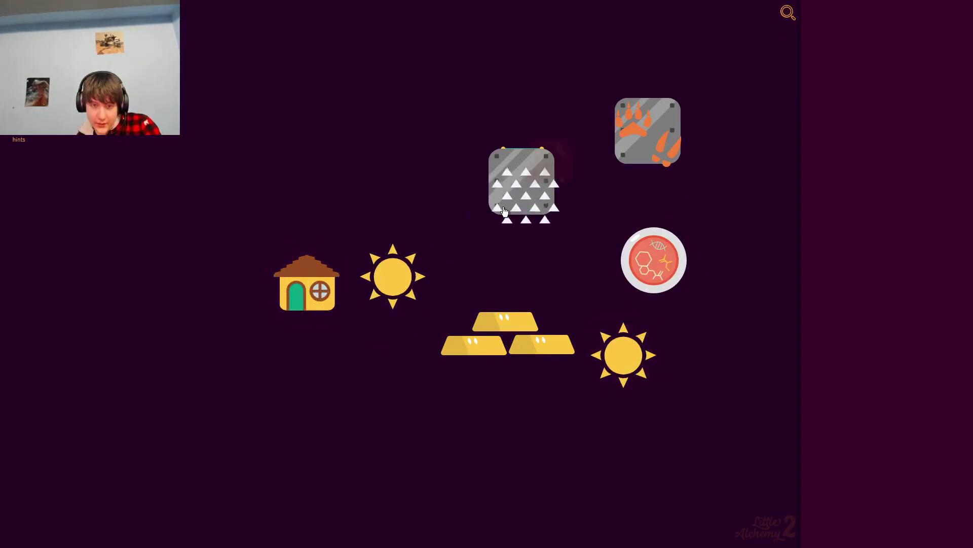
pyautogui.moveTo(500, 209); pyautogui.dragTo(593, 295)
pyautogui.moveTo(510, 363); pyautogui.dragTo(503, 323)
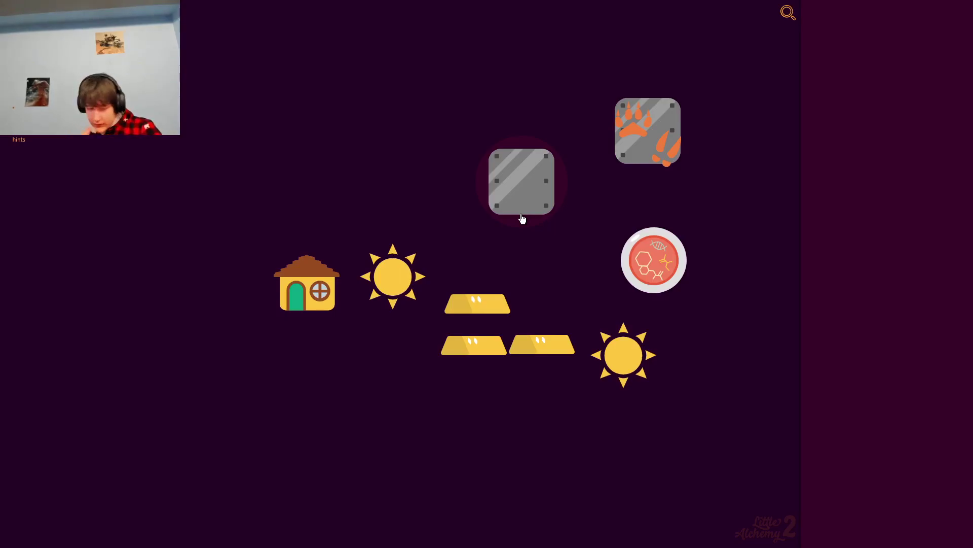
pyautogui.write('f')
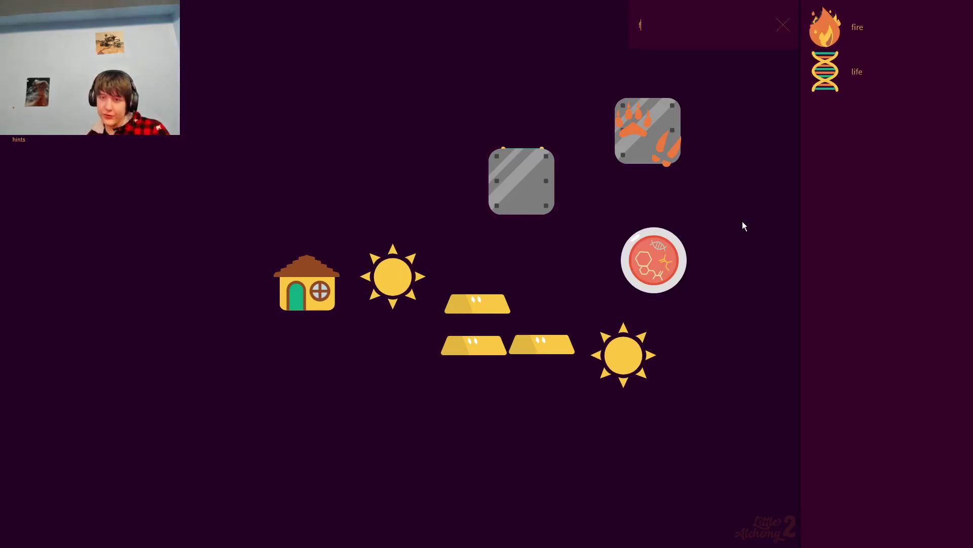
# Step: Try combining fire, paw prints, DNA and city with the suns
pyautogui.moveTo(819, 42); pyautogui.dragTo(516, 208)
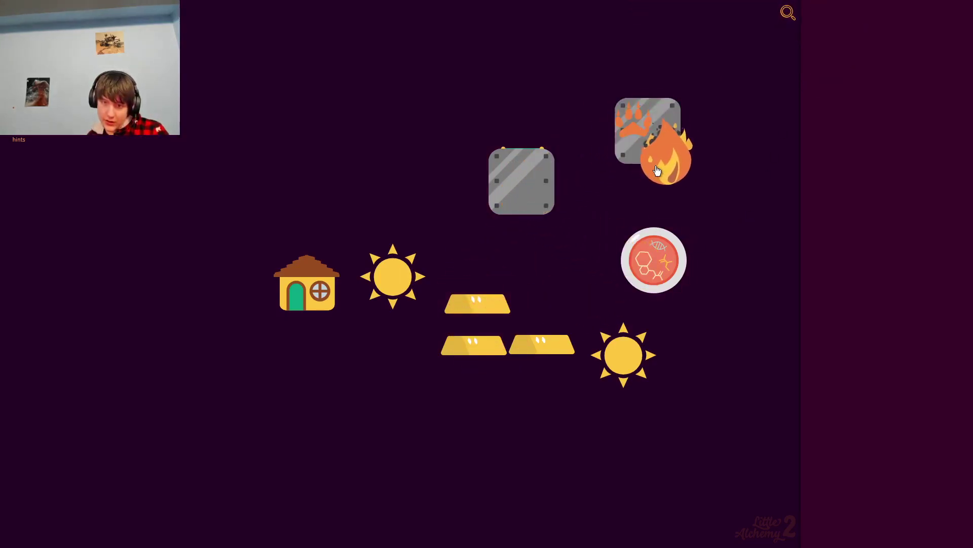
pyautogui.moveTo(515, 208)
pyautogui.mouseDown()
pyautogui.moveTo(592, 378)
pyautogui.moveTo(799, 224)
pyautogui.mouseUp()
pyautogui.moveTo(648, 131)
pyautogui.mouseDown()
pyautogui.moveTo(638, 372)
pyautogui.moveTo(920, 186)
pyautogui.mouseUp()
pyautogui.moveTo(522, 183)
pyautogui.mouseDown()
pyautogui.moveTo(325, 118)
pyautogui.moveTo(632, 369)
pyautogui.moveTo(376, 266)
pyautogui.moveTo(763, 287)
pyautogui.moveTo(835, 315)
pyautogui.mouseUp()
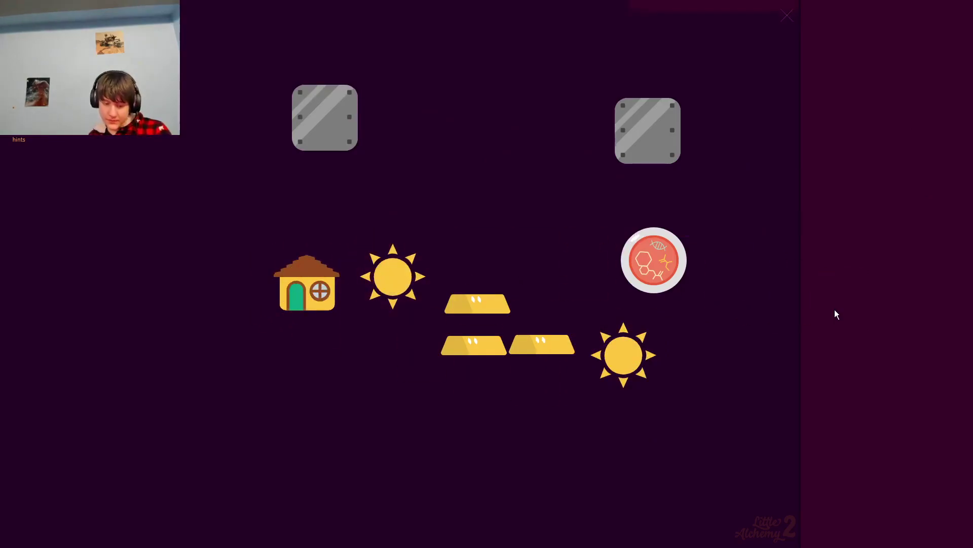
pyautogui.write('it')
pyautogui.moveTo(820, 32)
pyautogui.mouseDown()
pyautogui.moveTo(472, 305)
pyautogui.moveTo(285, 293)
pyautogui.moveTo(888, 185)
pyautogui.mouseUp()
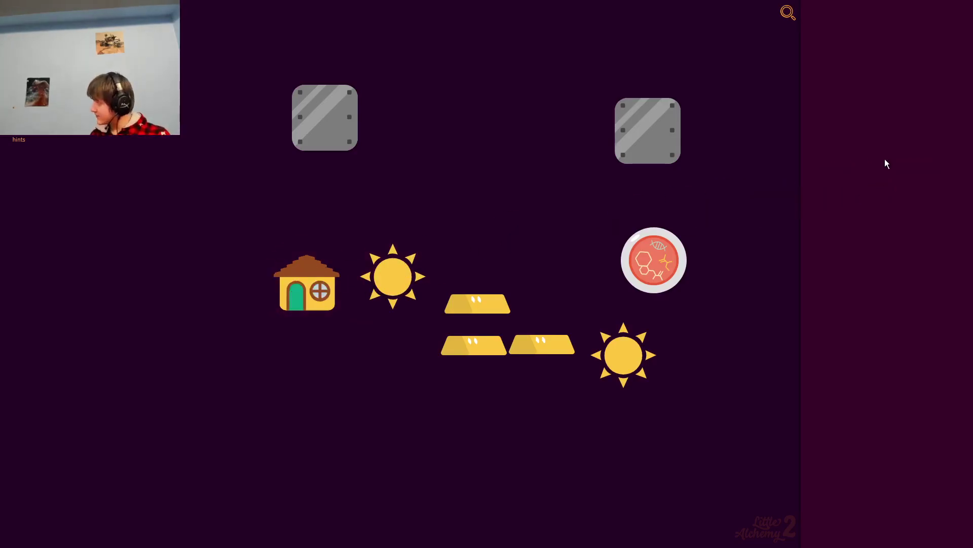
pyautogui.write('e')
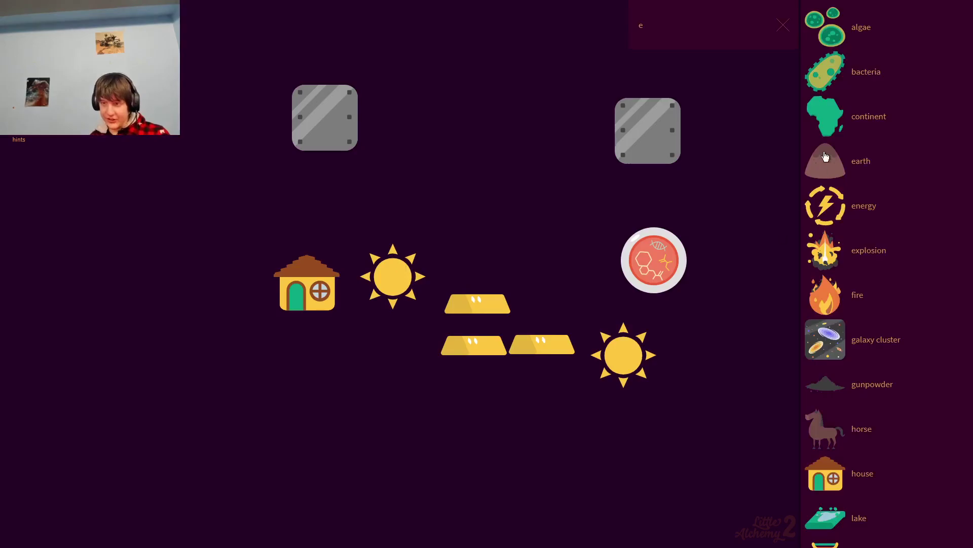
# Step: Combine energy with the sun into solar cell, then solar cell with sun into electricity
pyautogui.moveTo(833, 217)
pyautogui.mouseDown()
pyautogui.moveTo(614, 373)
pyautogui.moveTo(628, 371)
pyautogui.mouseUp()
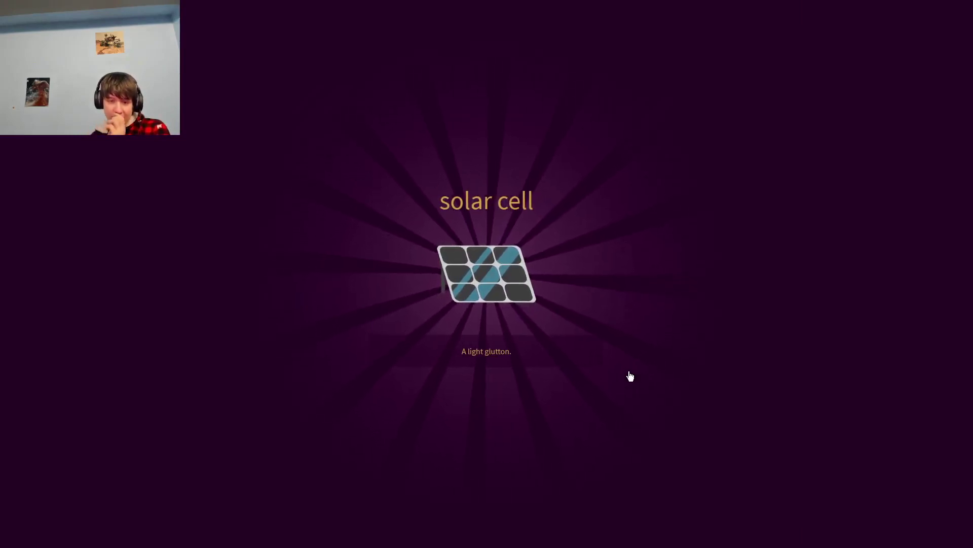
pyautogui.click(630, 376)
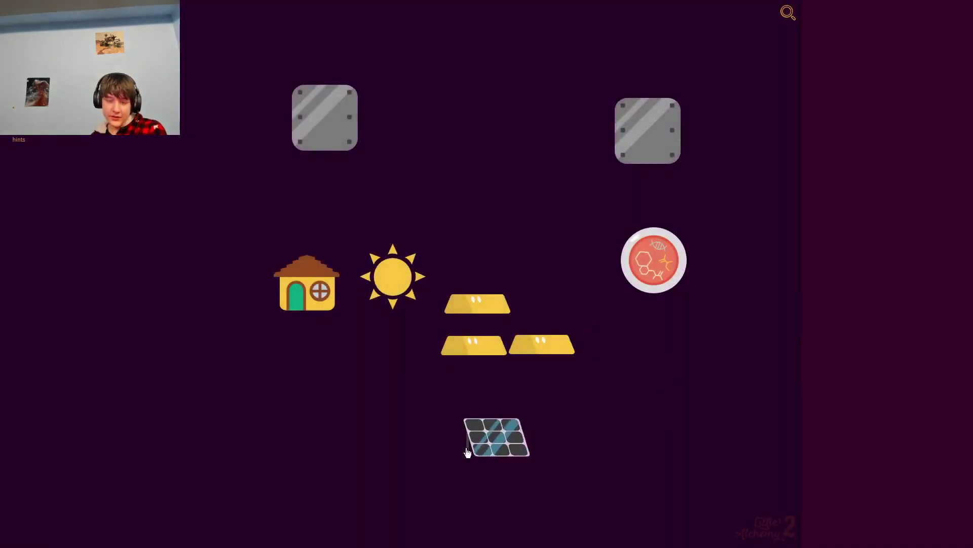
pyautogui.moveTo(436, 452); pyautogui.dragTo(407, 265)
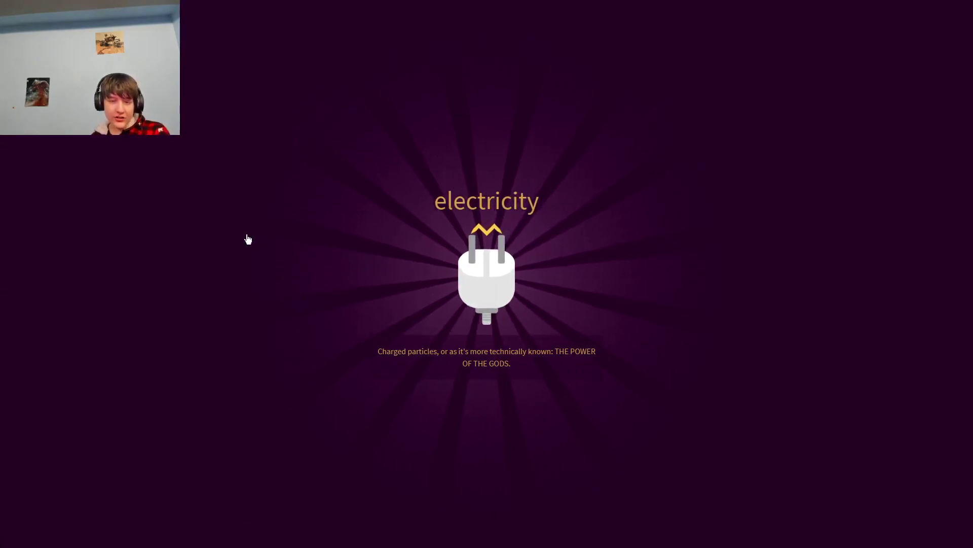
pyautogui.click(372, 285)
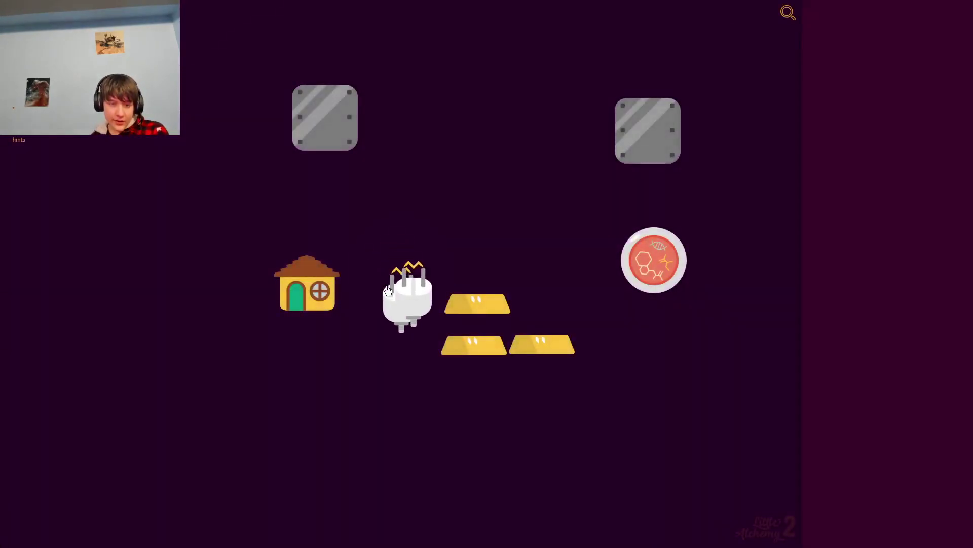
pyautogui.moveTo(389, 292)
pyautogui.mouseDown()
pyautogui.moveTo(368, 318)
pyautogui.moveTo(538, 271)
pyautogui.mouseUp()
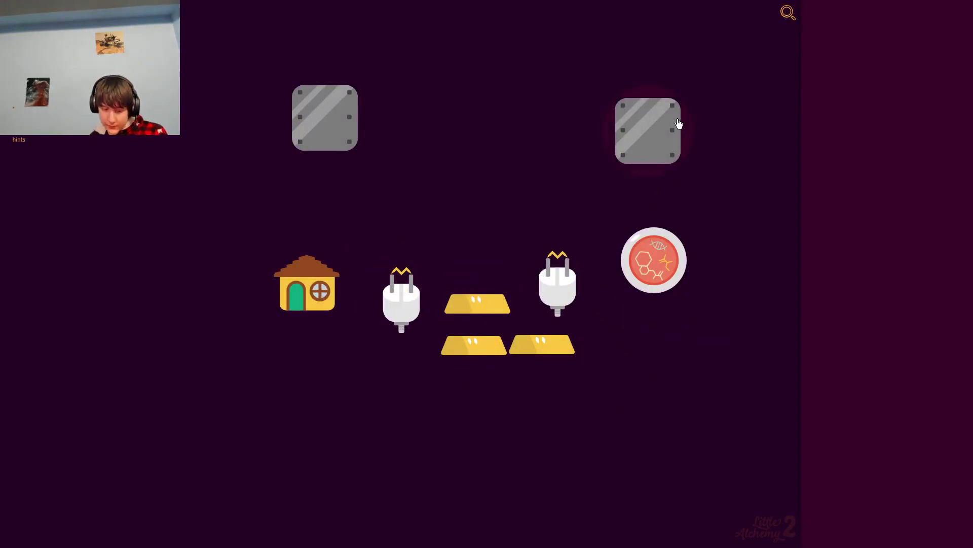
pyautogui.write('e')
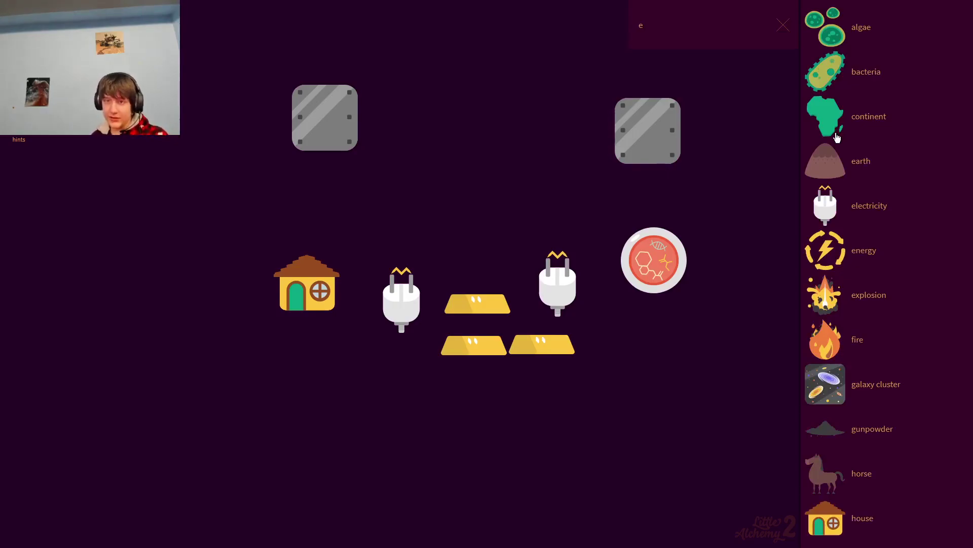
# Step: Combine metal with the electricity plug to discover wire, placing it by the gold bars
pyautogui.press('BackSpace')
pyautogui.write('m')
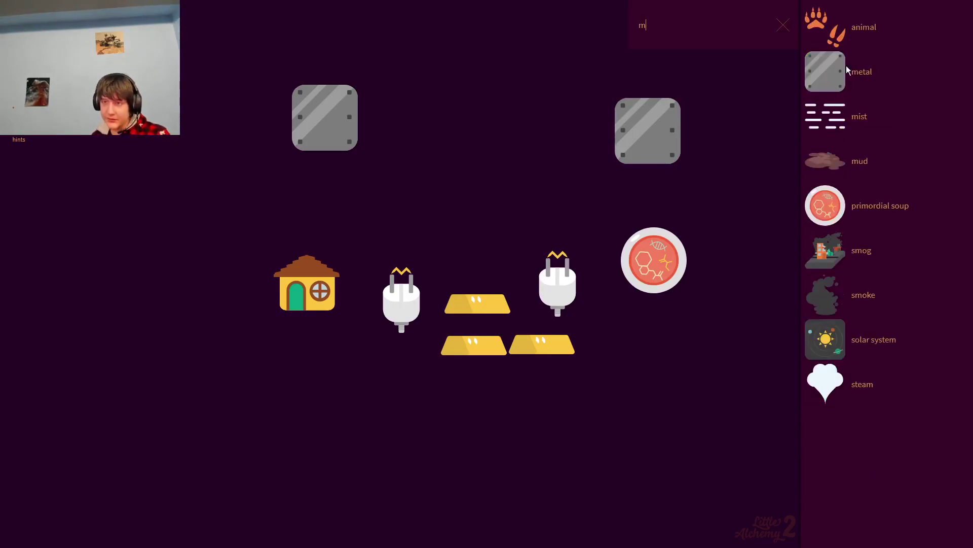
pyautogui.moveTo(826, 70); pyautogui.dragTo(411, 294)
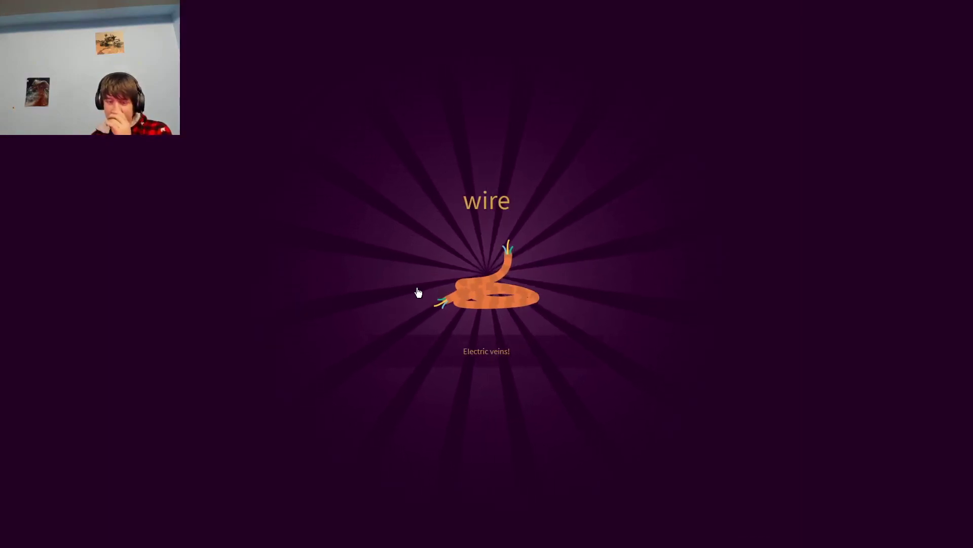
pyautogui.click(423, 389)
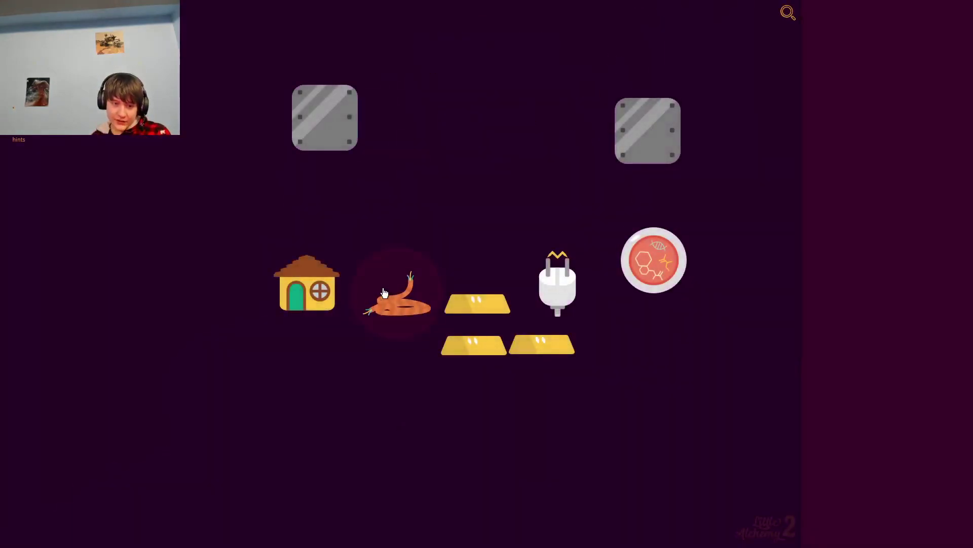
pyautogui.moveTo(385, 293)
pyautogui.mouseDown()
pyautogui.moveTo(461, 300)
pyautogui.moveTo(401, 315)
pyautogui.mouseUp()
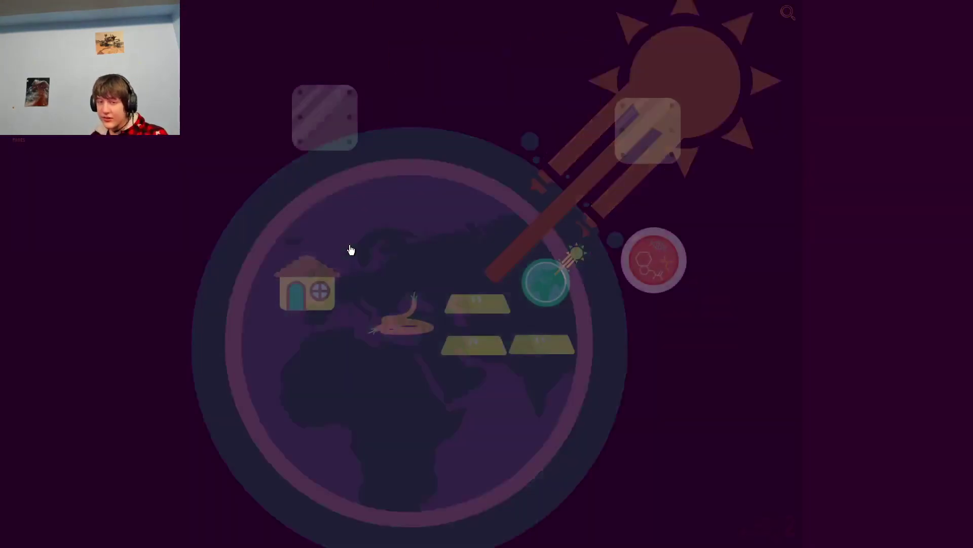
# Step: Combine wire with metal into chain, then try metal on the chain and gold bars
pyautogui.moveTo(562, 279); pyautogui.dragTo(685, 392)
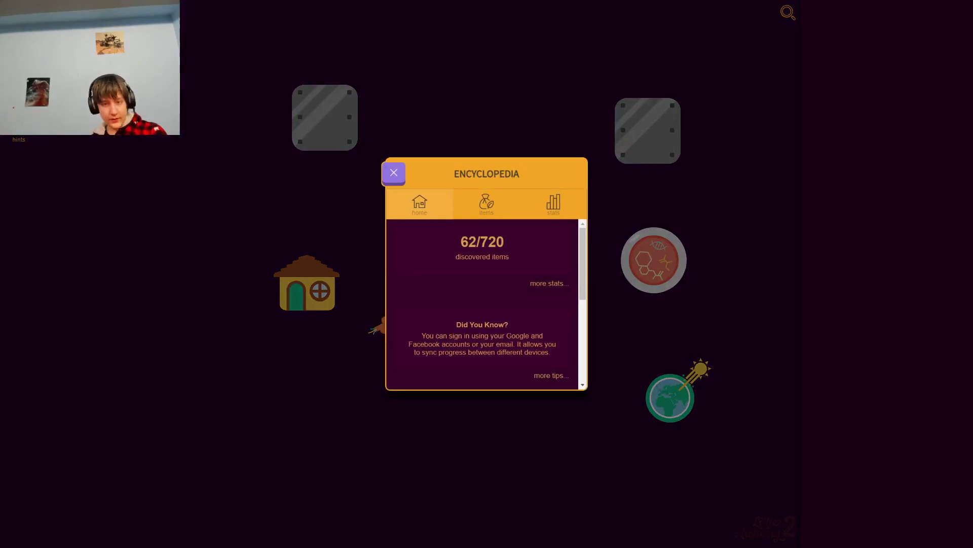
pyautogui.click(298, 51)
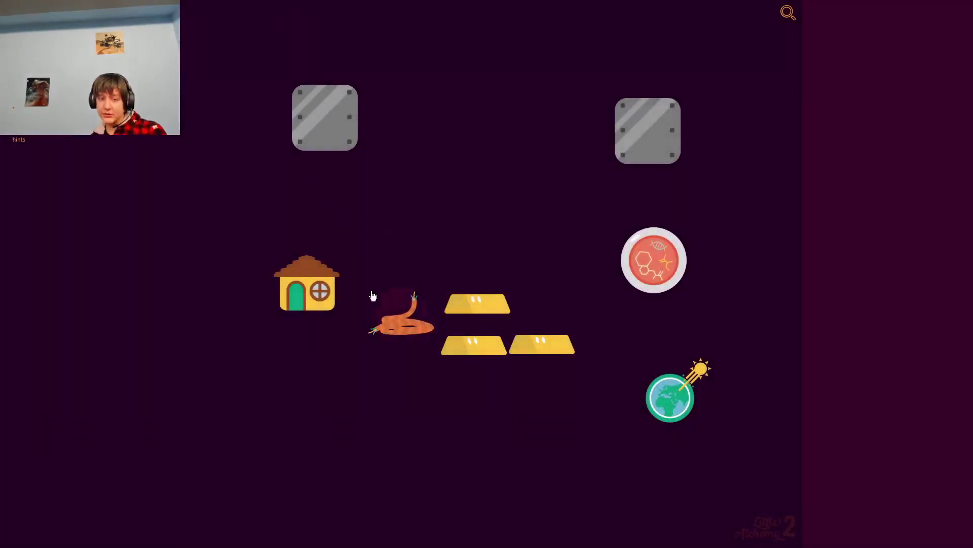
pyautogui.moveTo(377, 310); pyautogui.dragTo(329, 271)
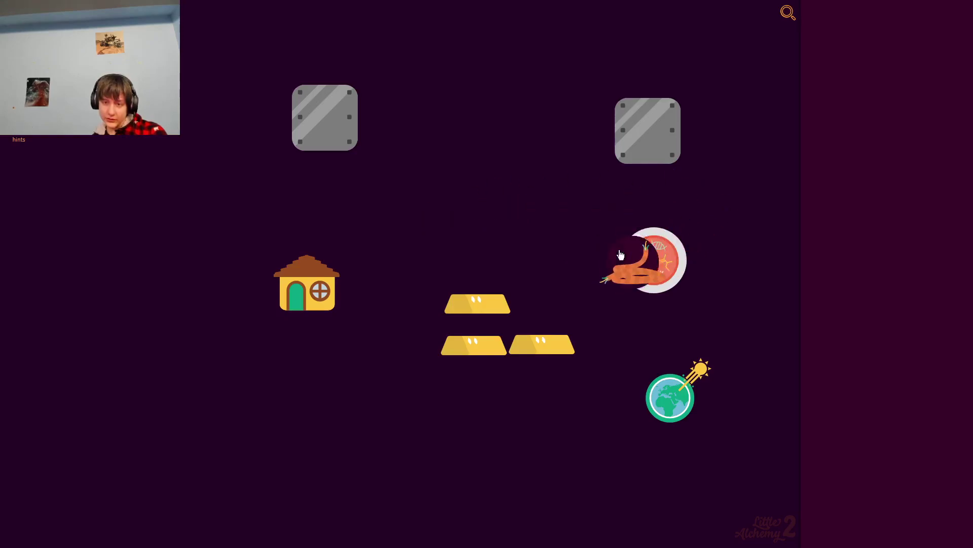
pyautogui.moveTo(620, 255); pyautogui.dragTo(641, 142)
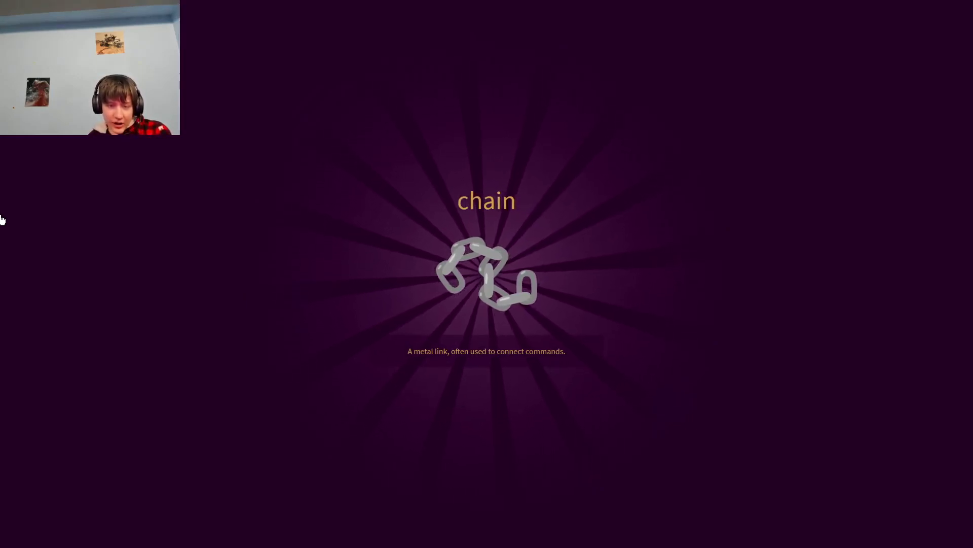
pyautogui.click(368, 368)
pyautogui.moveTo(652, 142)
pyautogui.mouseDown()
pyautogui.moveTo(541, 338)
pyautogui.moveTo(438, 288)
pyautogui.moveTo(536, 316)
pyautogui.moveTo(661, 222)
pyautogui.moveTo(653, 254)
pyautogui.mouseUp()
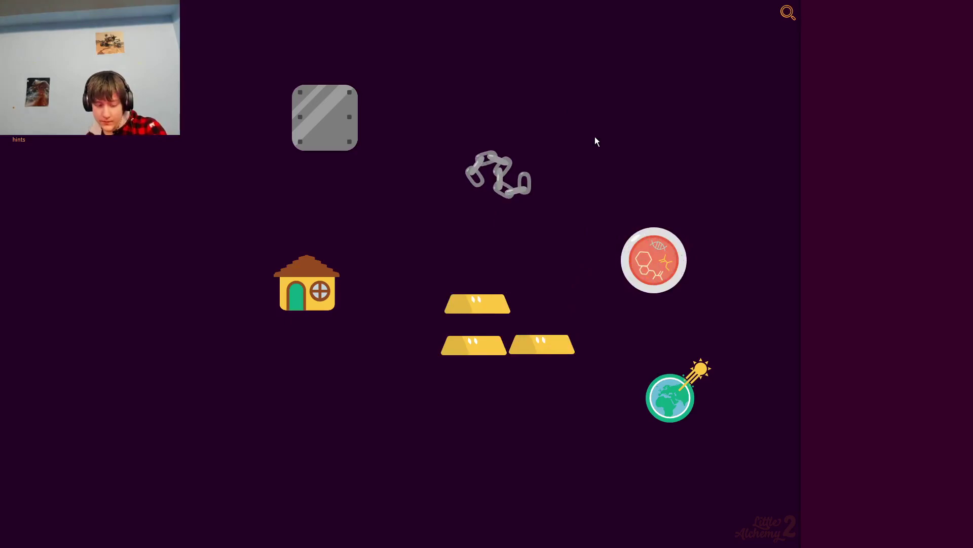
pyautogui.write('m')
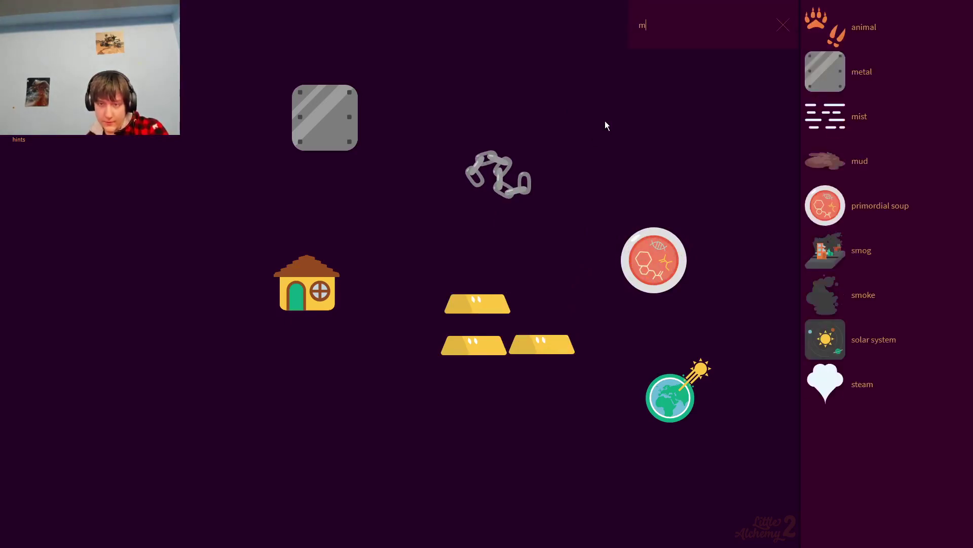
pyautogui.moveTo(808, 97); pyautogui.dragTo(507, 190)
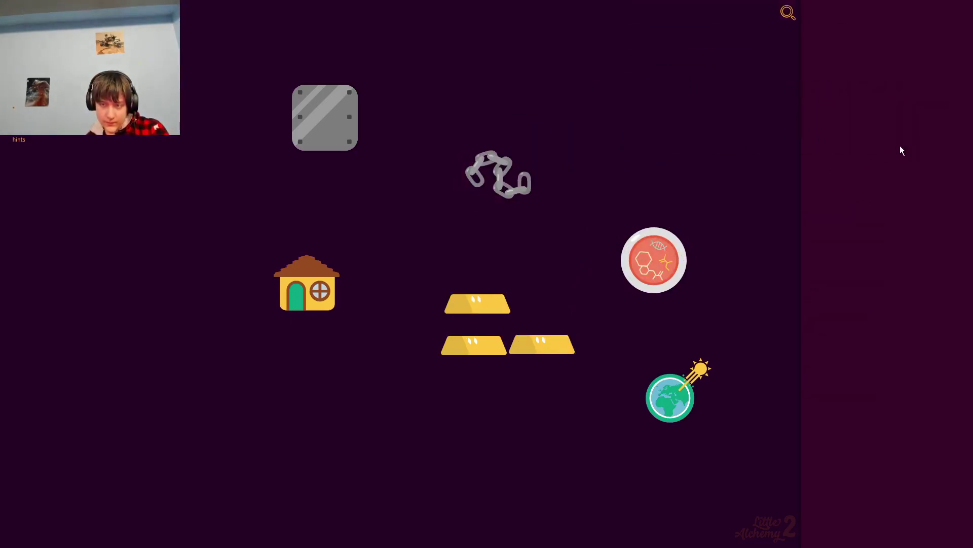
pyautogui.moveTo(332, 97)
pyautogui.mouseDown()
pyautogui.moveTo(644, 99)
pyautogui.moveTo(547, 157)
pyautogui.moveTo(378, 233)
pyautogui.moveTo(458, 304)
pyautogui.mouseUp()
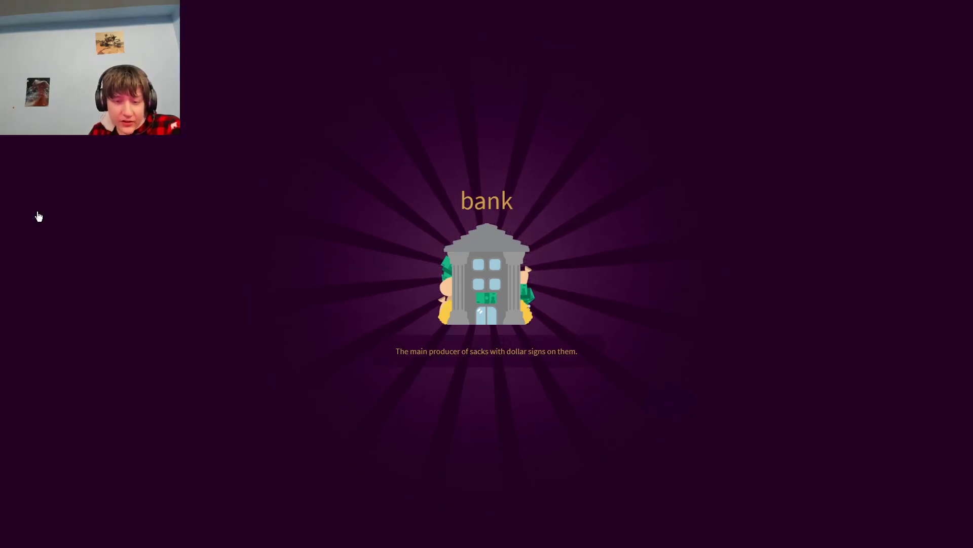
# Step: Move the bank up-right and try a gold bar and the plant on the primordial soup
pyautogui.click(199, 267)
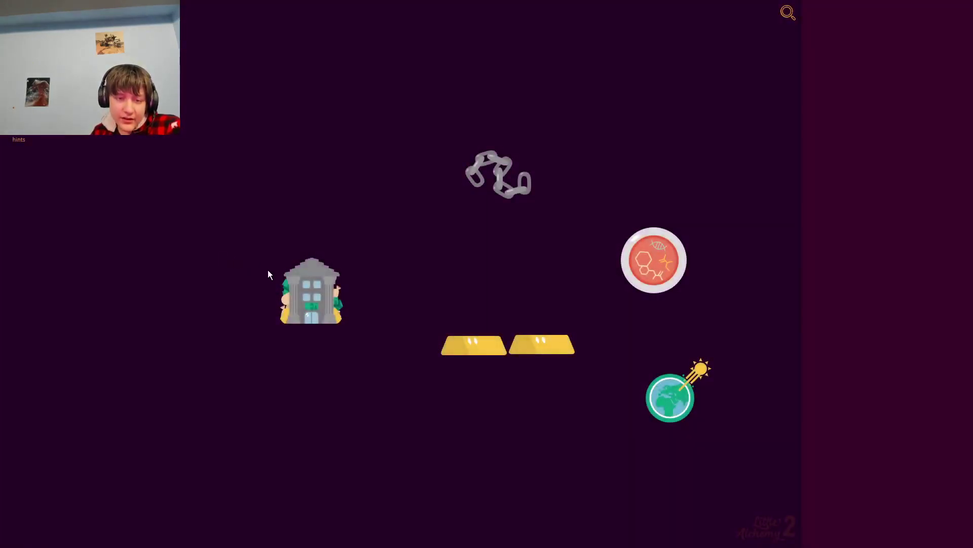
pyautogui.moveTo(335, 272); pyautogui.dragTo(401, 229)
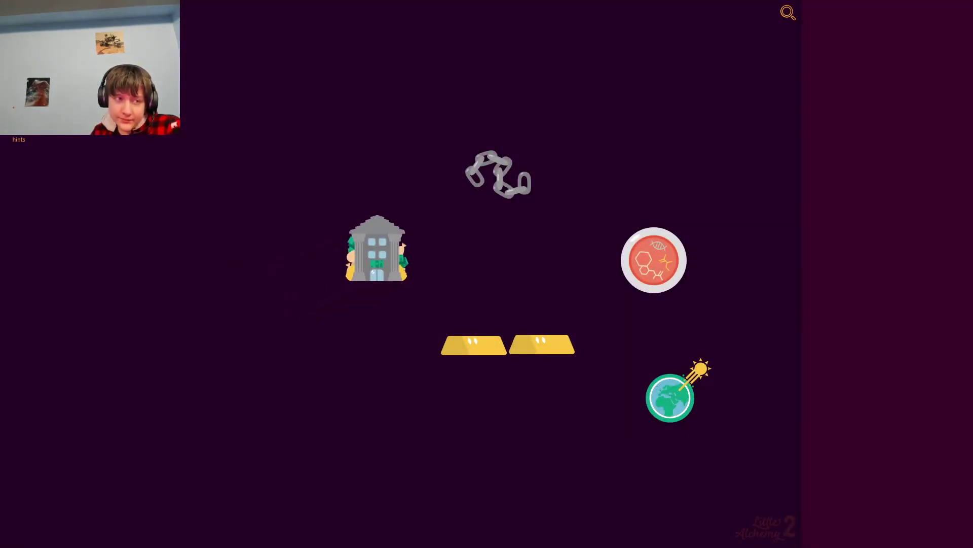
pyautogui.click(694, 269)
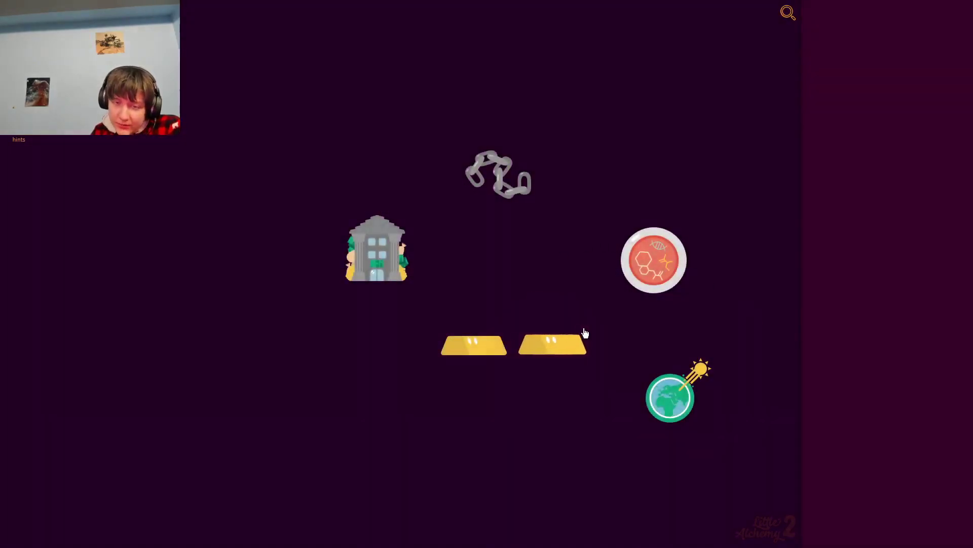
pyautogui.moveTo(585, 334)
pyautogui.mouseDown()
pyautogui.moveTo(524, 162)
pyautogui.moveTo(656, 221)
pyautogui.moveTo(597, 316)
pyautogui.mouseUp()
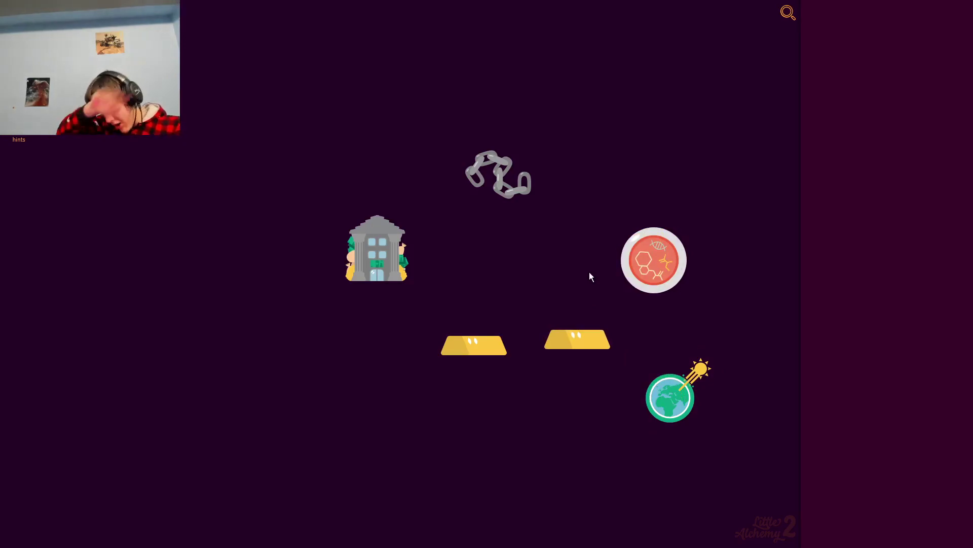
pyautogui.scroll(2, 822, 111)
pyautogui.scroll(1, 832, 114)
pyautogui.scroll(1, 830, 157)
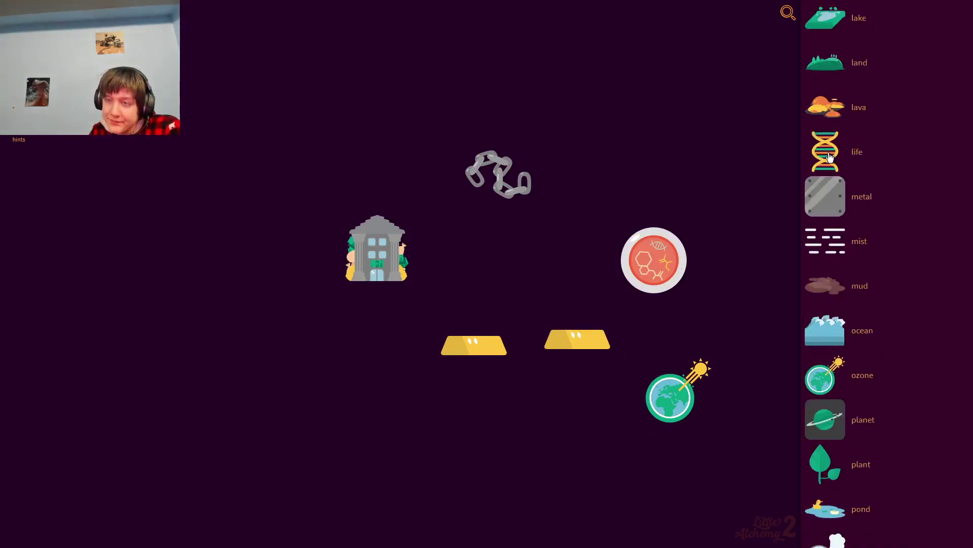
pyautogui.scroll(2, 831, 157)
pyautogui.moveTo(831, 157)
pyautogui.mouseDown()
pyautogui.moveTo(376, 249)
pyautogui.moveTo(855, 189)
pyautogui.mouseUp()
pyautogui.scroll(-1, 862, 180)
pyautogui.scroll(-1, 862, 180)
pyautogui.scroll(-3, 862, 179)
pyautogui.scroll(-2, 862, 179)
pyautogui.scroll(-1, 862, 180)
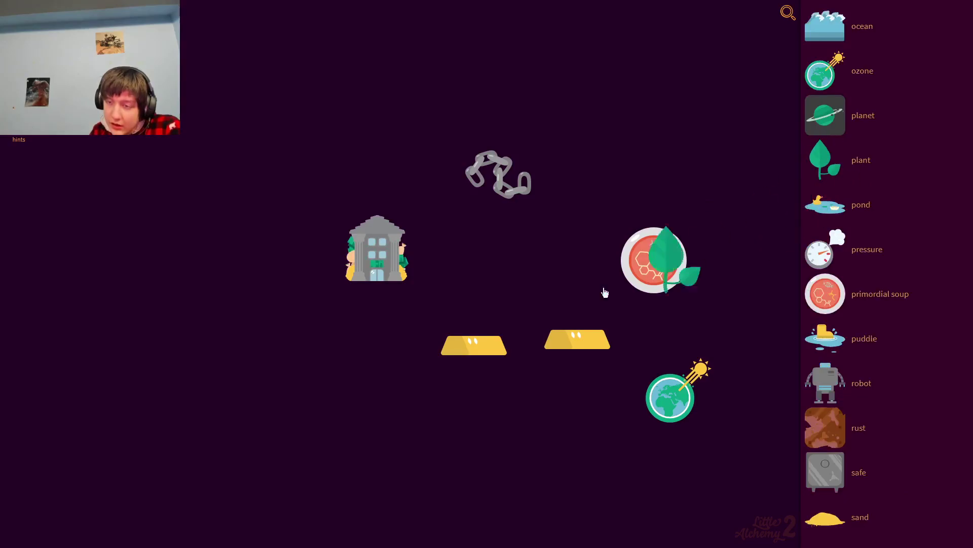
pyautogui.moveTo(544, 297)
pyautogui.mouseDown()
pyautogui.moveTo(707, 404)
pyautogui.moveTo(892, 237)
pyautogui.mouseUp()
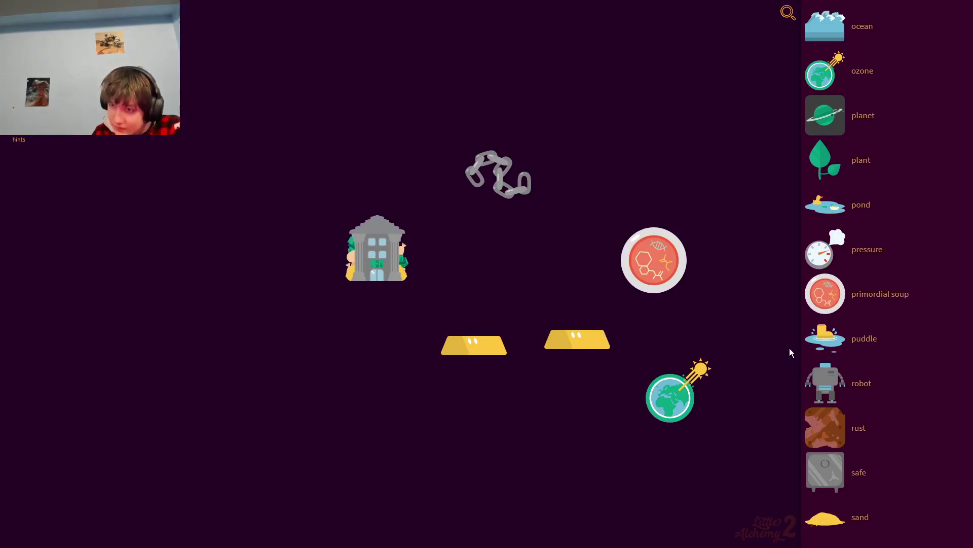
# Step: Place plant and soil on the board and try soil with the plant and chain
pyautogui.moveTo(814, 199); pyautogui.dragTo(621, 213)
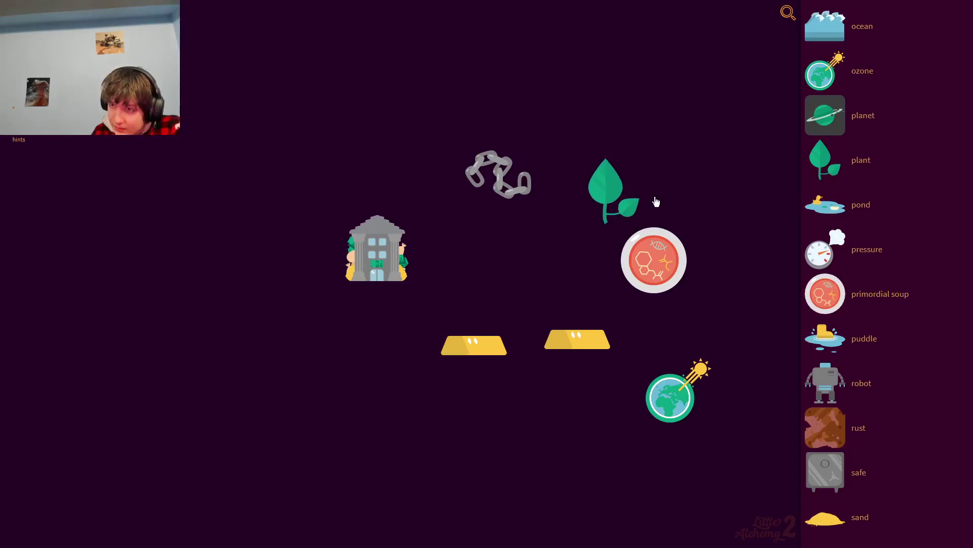
pyautogui.scroll(-7, 853, 295)
pyautogui.scroll(-3, 851, 320)
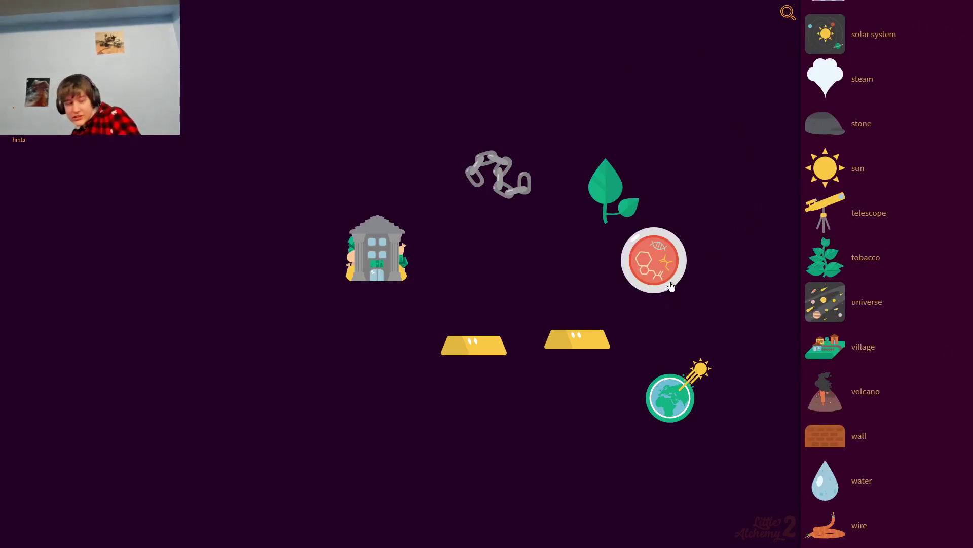
pyautogui.write('f')
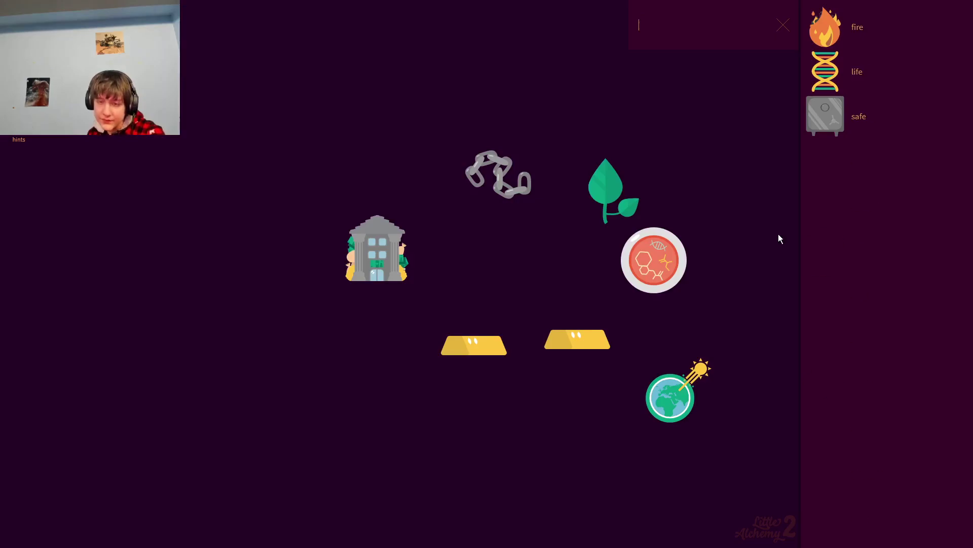
pyautogui.press('BackSpace')
pyautogui.write('so')
pyautogui.moveTo(824, 70); pyautogui.dragTo(517, 241)
pyautogui.moveTo(605, 194)
pyautogui.mouseDown()
pyautogui.moveTo(541, 315)
pyautogui.moveTo(608, 229)
pyautogui.moveTo(617, 200)
pyautogui.mouseUp()
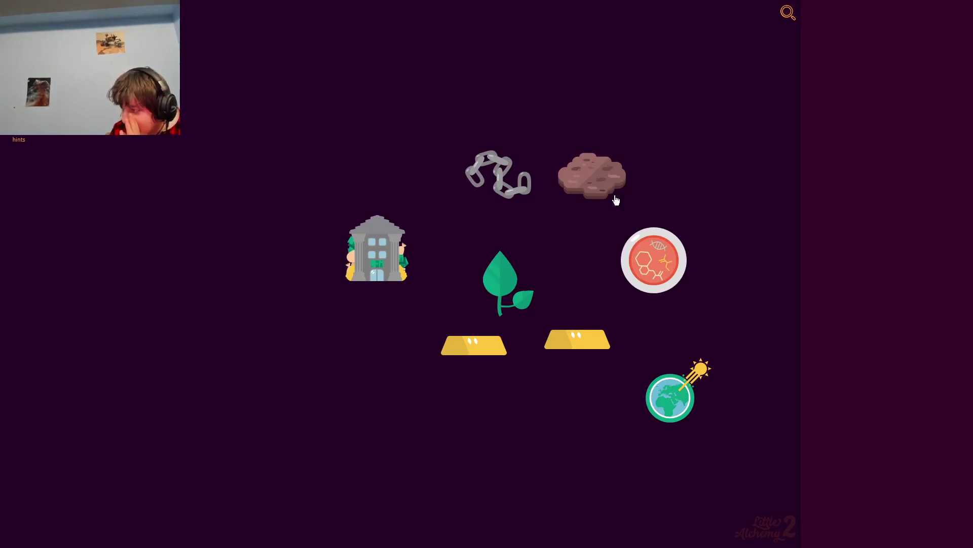
pyautogui.moveTo(521, 179)
pyautogui.mouseDown()
pyautogui.moveTo(578, 166)
pyautogui.moveTo(471, 328)
pyautogui.moveTo(468, 138)
pyautogui.mouseUp()
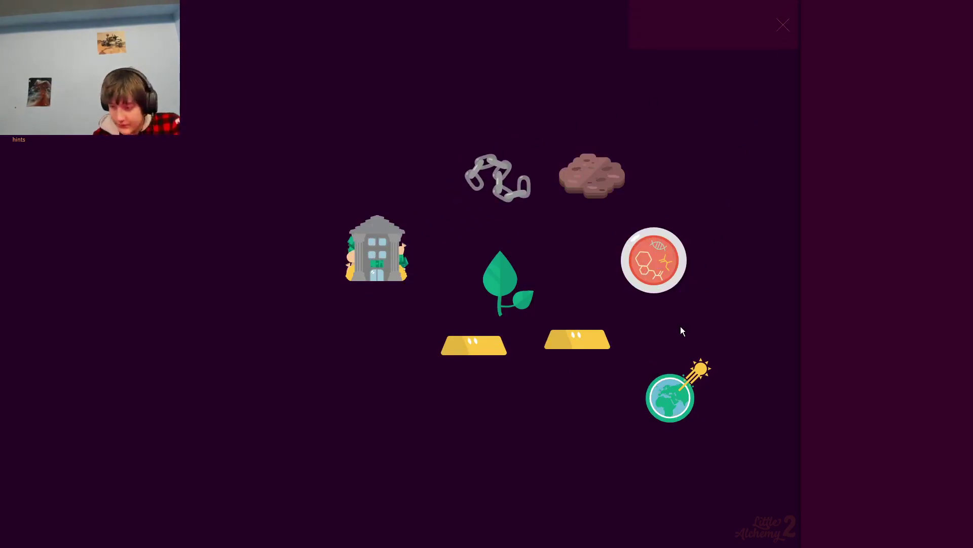
pyautogui.write('ene')
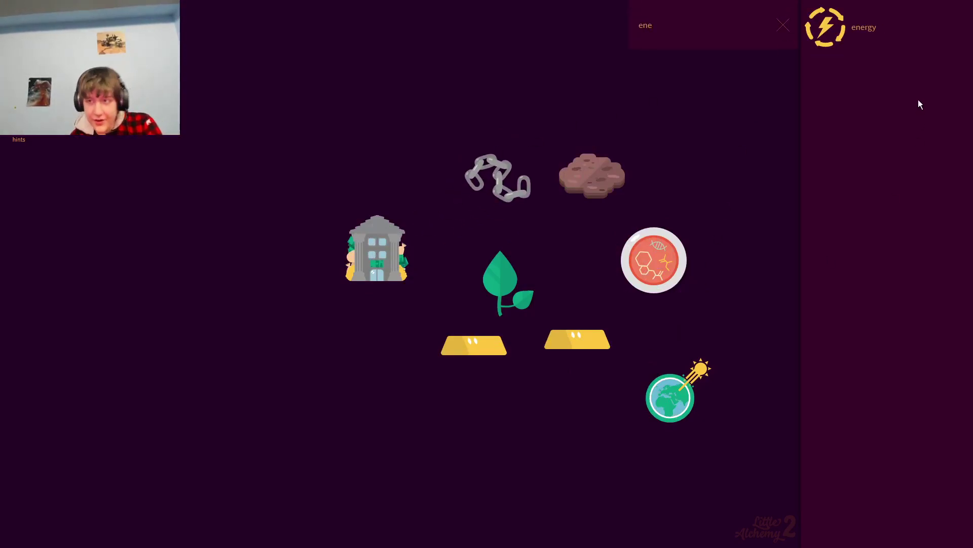
# Step: Add energy and a solar cell, move the bank, then combine explosion with energy
pyautogui.moveTo(825, 26); pyautogui.dragTo(536, 301)
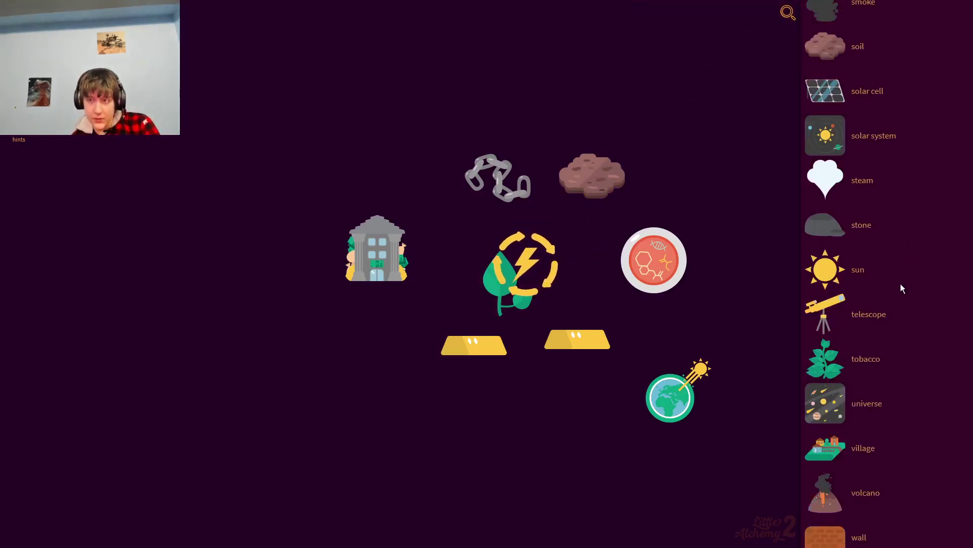
pyautogui.moveTo(834, 85); pyautogui.dragTo(497, 185)
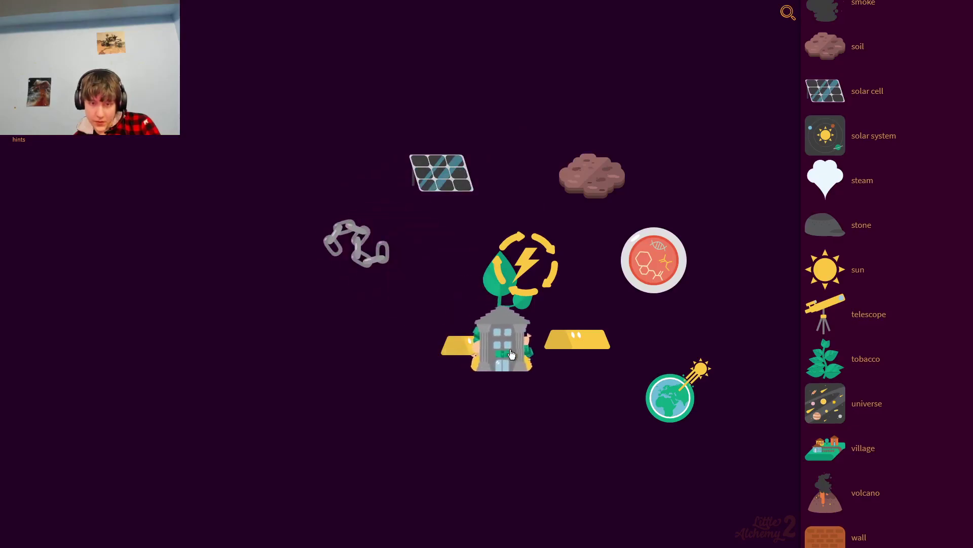
pyautogui.moveTo(405, 263)
pyautogui.mouseDown()
pyautogui.moveTo(693, 403)
pyautogui.moveTo(701, 353)
pyautogui.mouseUp()
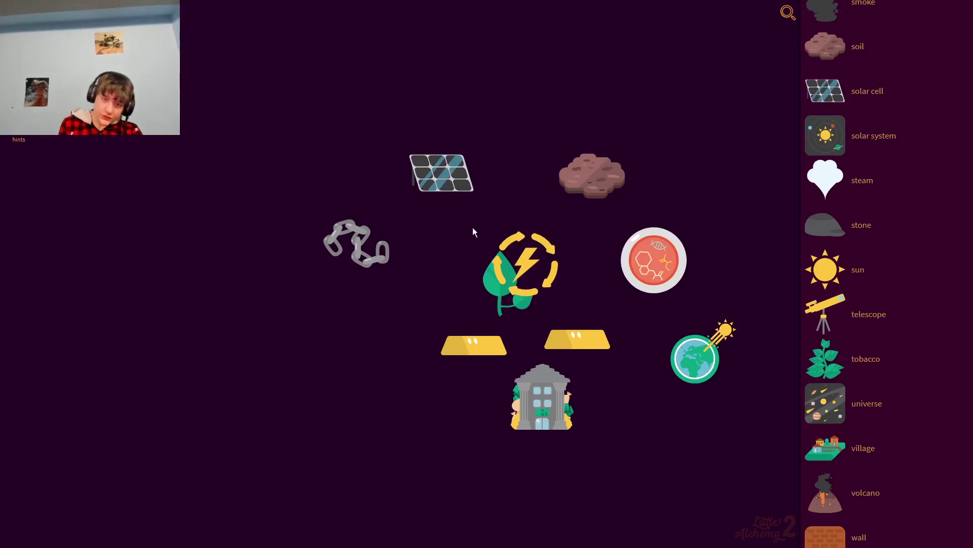
pyautogui.moveTo(527, 263); pyautogui.dragTo(417, 320)
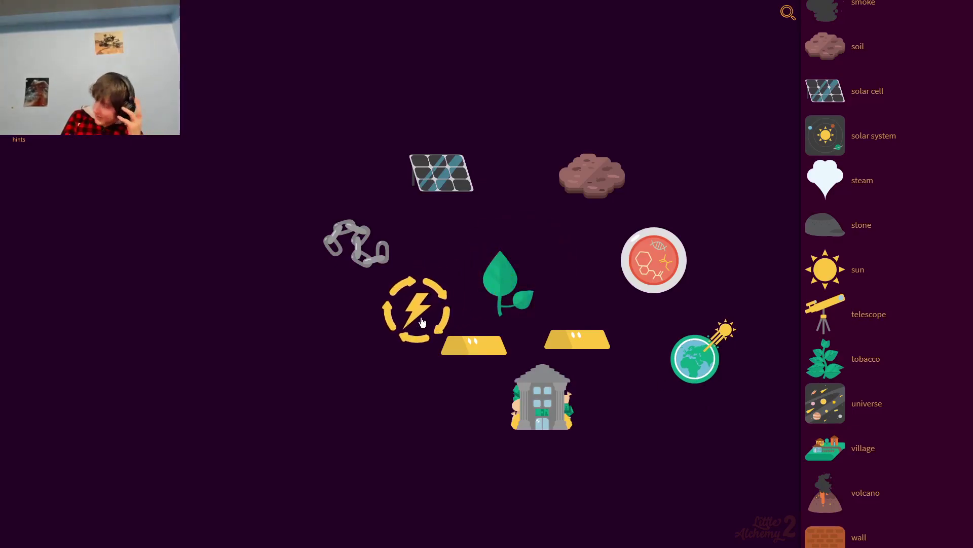
pyautogui.moveTo(422, 322); pyautogui.dragTo(360, 365)
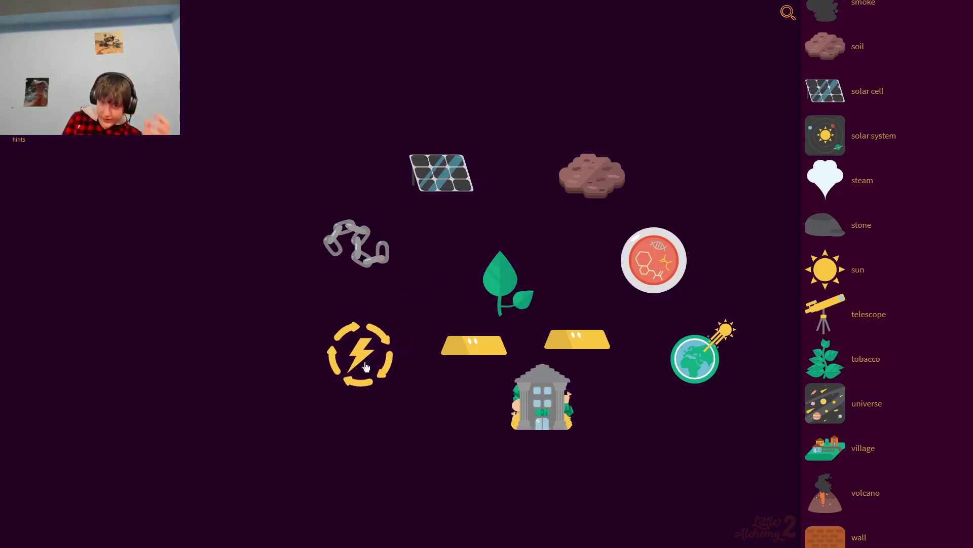
pyautogui.write('ex')
pyautogui.moveTo(824, 29); pyautogui.dragTo(359, 355)
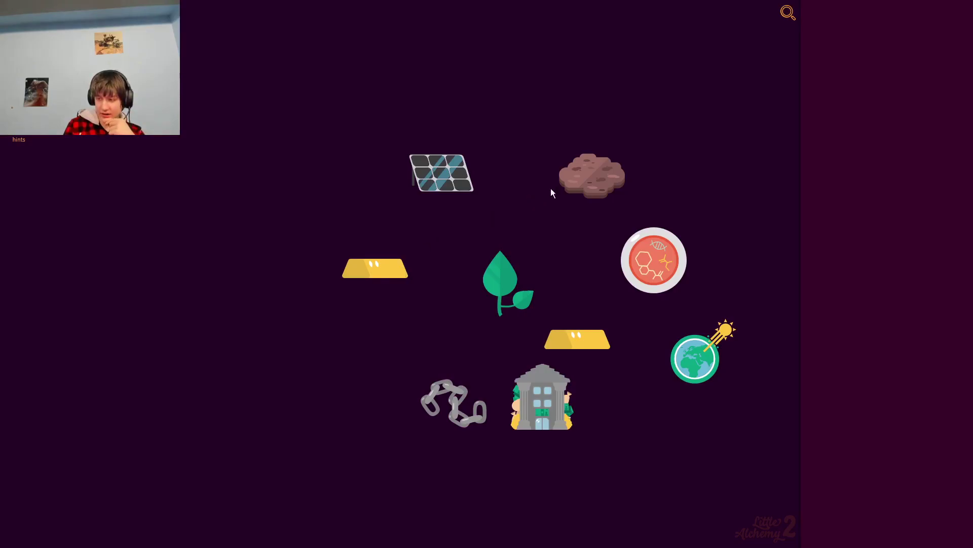
# Step: Add life to the board, combine another element with it, and place the petri dish beside the soil
pyautogui.click(789, 14)
pyautogui.write('pl')
pyautogui.press('BackSpace')
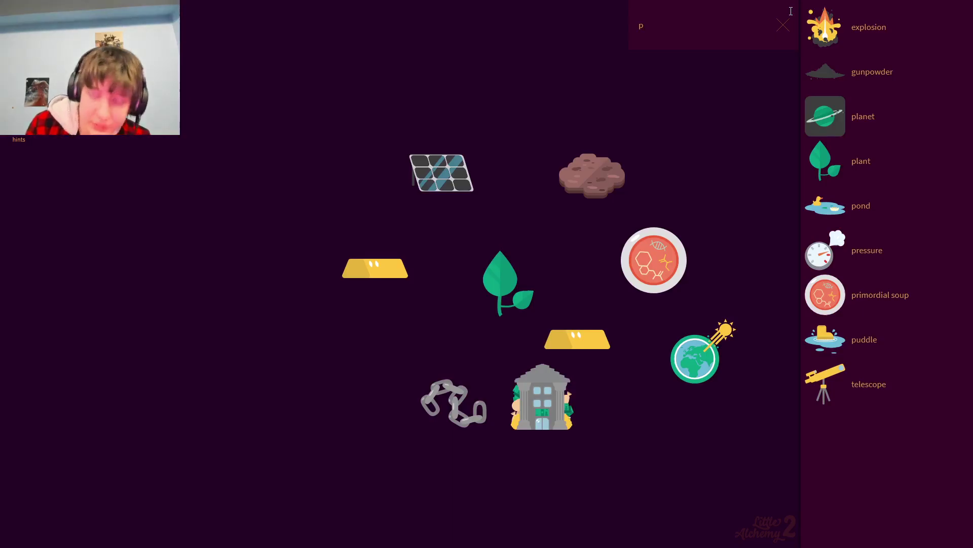
pyautogui.press('BackSpace')
pyautogui.write('lif')
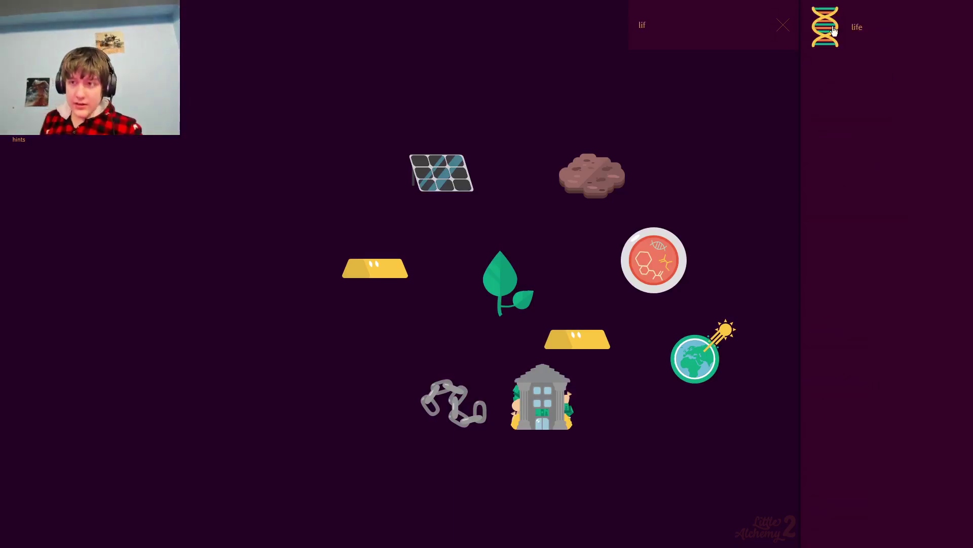
pyautogui.click(828, 27)
pyautogui.write('se')
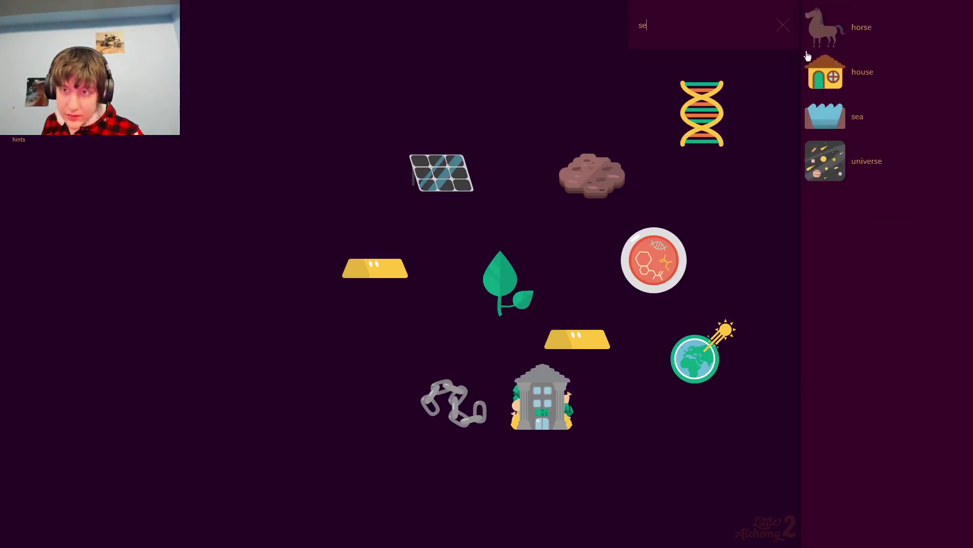
pyautogui.moveTo(825, 114); pyautogui.dragTo(706, 125)
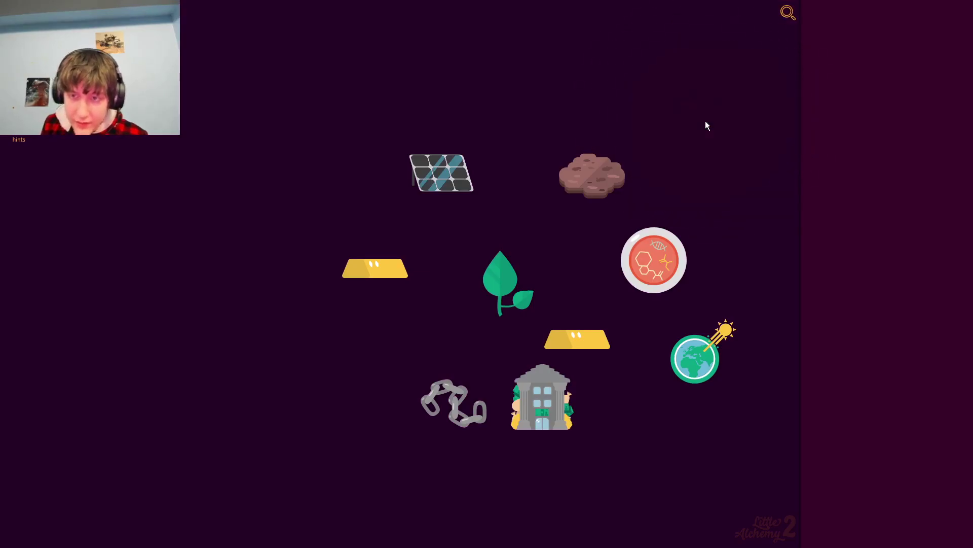
pyautogui.moveTo(655, 261)
pyautogui.mouseDown()
pyautogui.moveTo(460, 179)
pyautogui.moveTo(331, 260)
pyautogui.mouseUp()
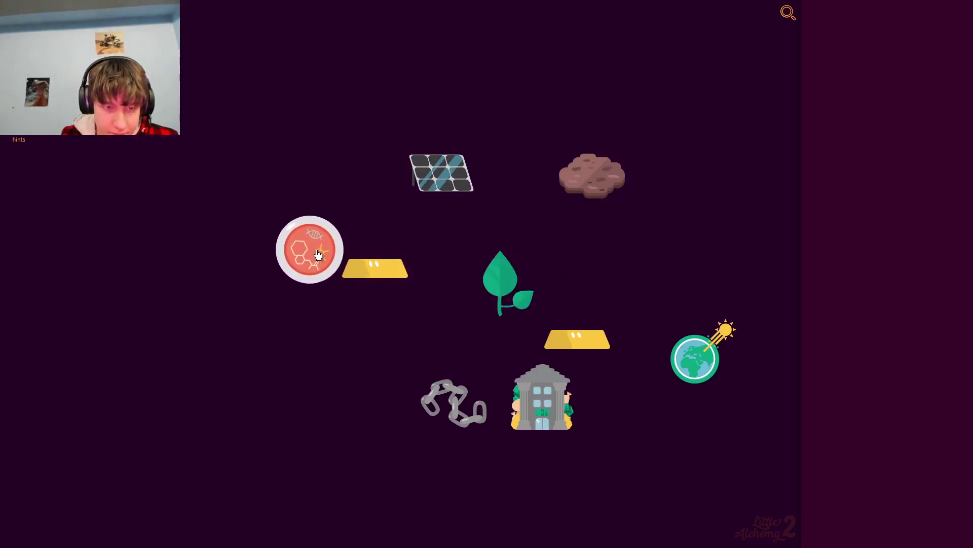
pyautogui.moveTo(331, 261)
pyautogui.mouseDown()
pyautogui.moveTo(311, 126)
pyautogui.moveTo(688, 324)
pyautogui.moveTo(609, 356)
pyautogui.moveTo(541, 430)
pyautogui.moveTo(565, 351)
pyautogui.moveTo(649, 241)
pyautogui.mouseUp()
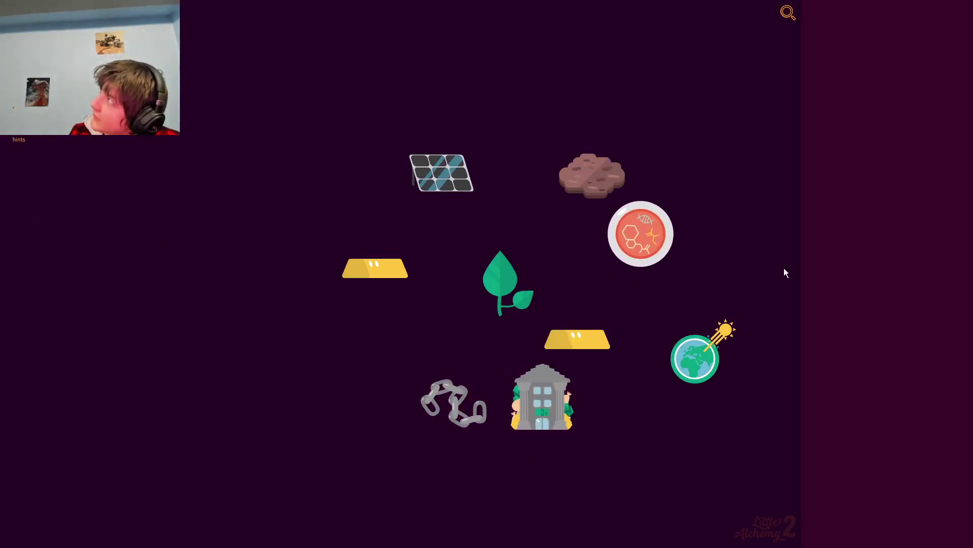
pyautogui.write('a')
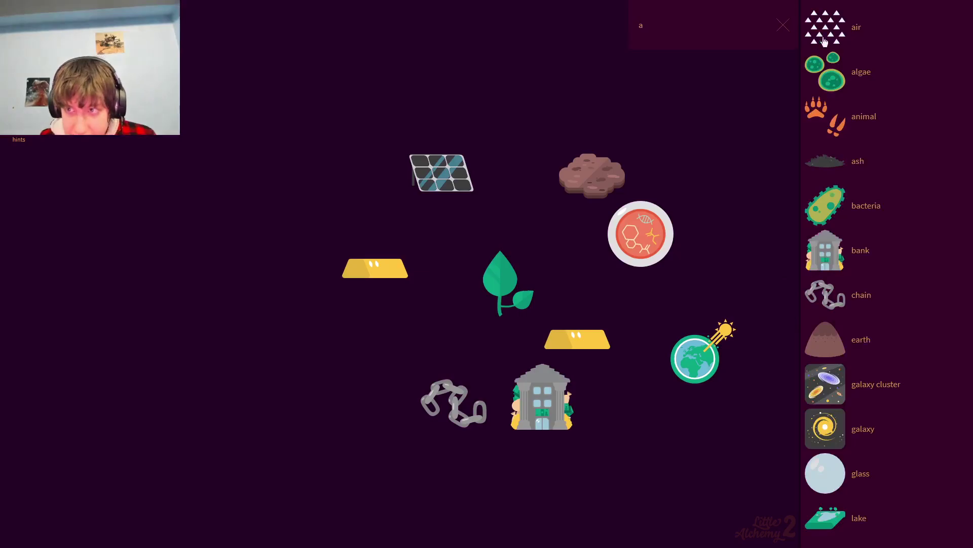
# Step: Try air on the plant and other items, remove one gold bar, and add a safe
pyautogui.moveTo(831, 42); pyautogui.dragTo(530, 281)
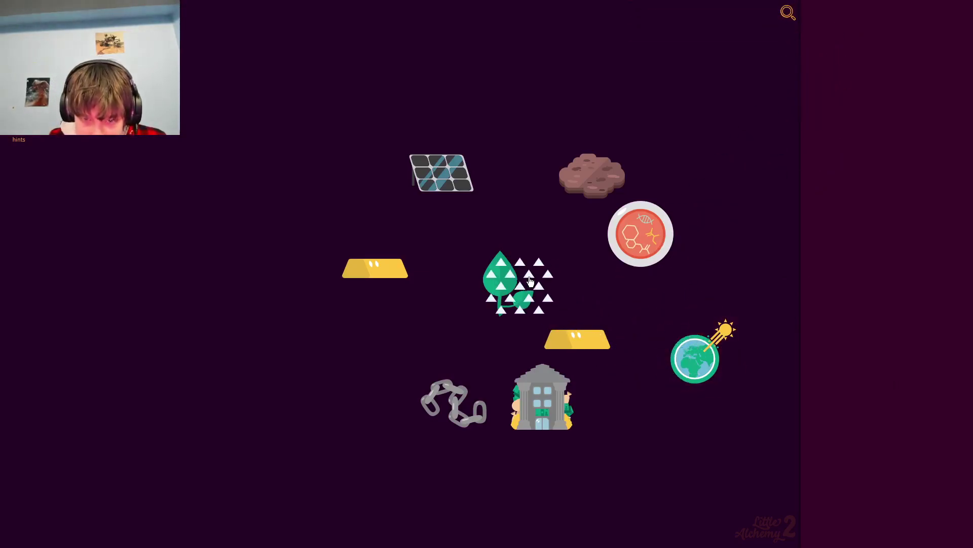
pyautogui.moveTo(530, 281)
pyautogui.mouseDown()
pyautogui.moveTo(495, 403)
pyautogui.moveTo(635, 174)
pyautogui.mouseUp()
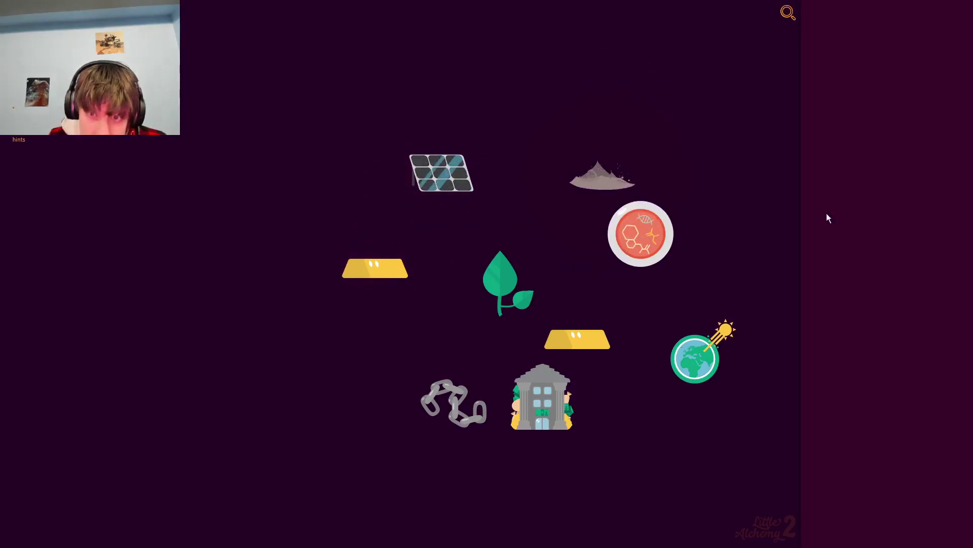
pyautogui.moveTo(375, 268); pyautogui.dragTo(854, 198)
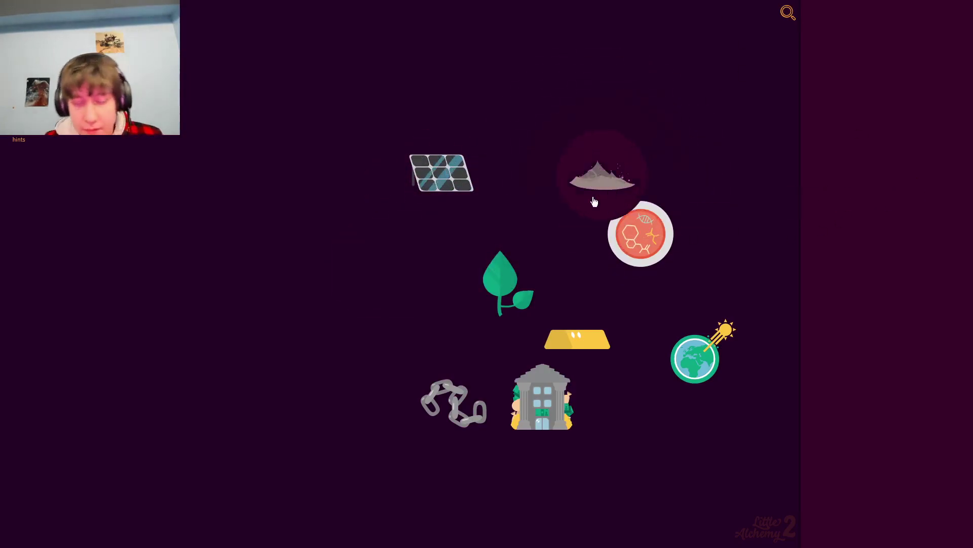
pyautogui.moveTo(595, 201); pyautogui.dragTo(558, 220)
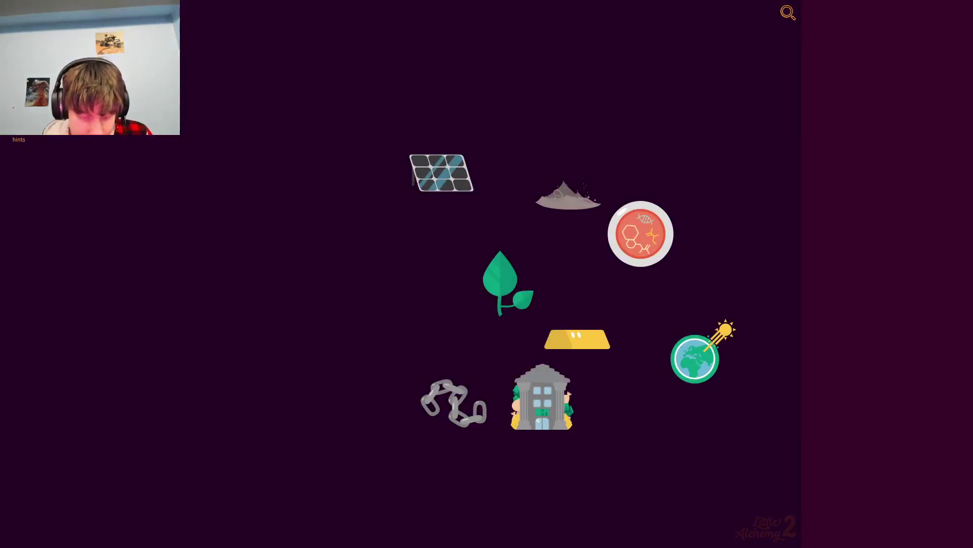
pyautogui.write('f')
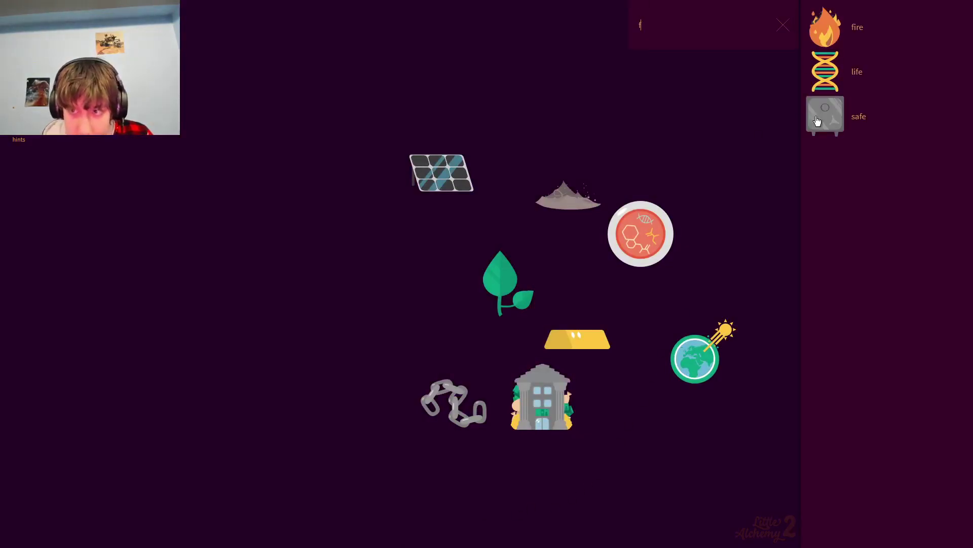
pyautogui.moveTo(817, 122)
pyautogui.mouseDown()
pyautogui.moveTo(482, 314)
pyautogui.moveTo(504, 307)
pyautogui.moveTo(452, 200)
pyautogui.moveTo(583, 229)
pyautogui.moveTo(715, 353)
pyautogui.moveTo(605, 346)
pyautogui.moveTo(529, 422)
pyautogui.moveTo(430, 423)
pyautogui.moveTo(205, 315)
pyautogui.mouseUp()
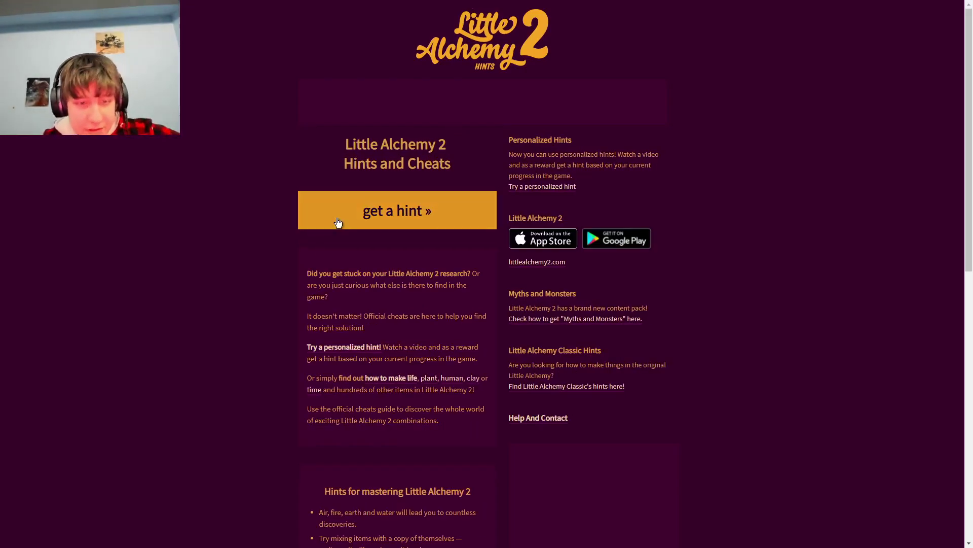
# Step: Get a random hint and close the ad to reveal swamp from mud plus grass
pyautogui.click(338, 222)
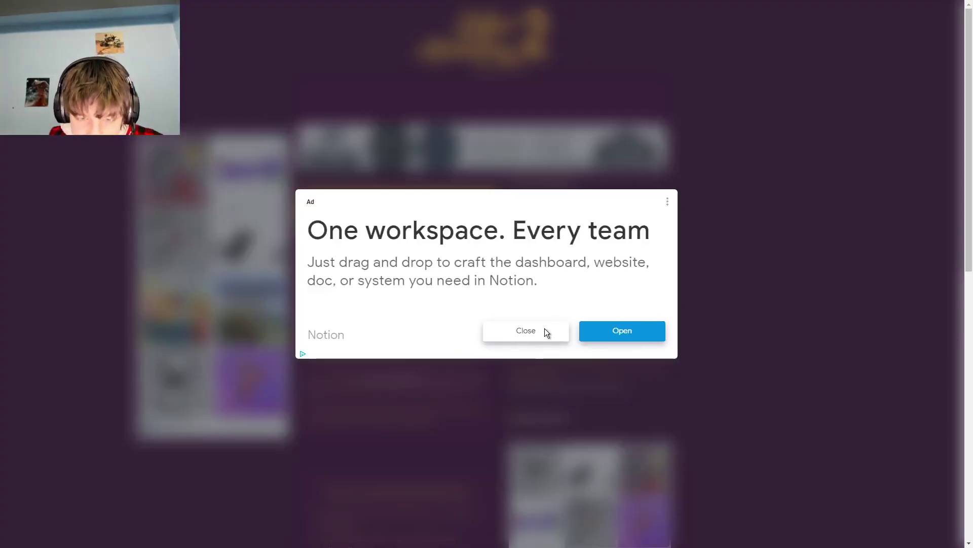
pyautogui.click(525, 371)
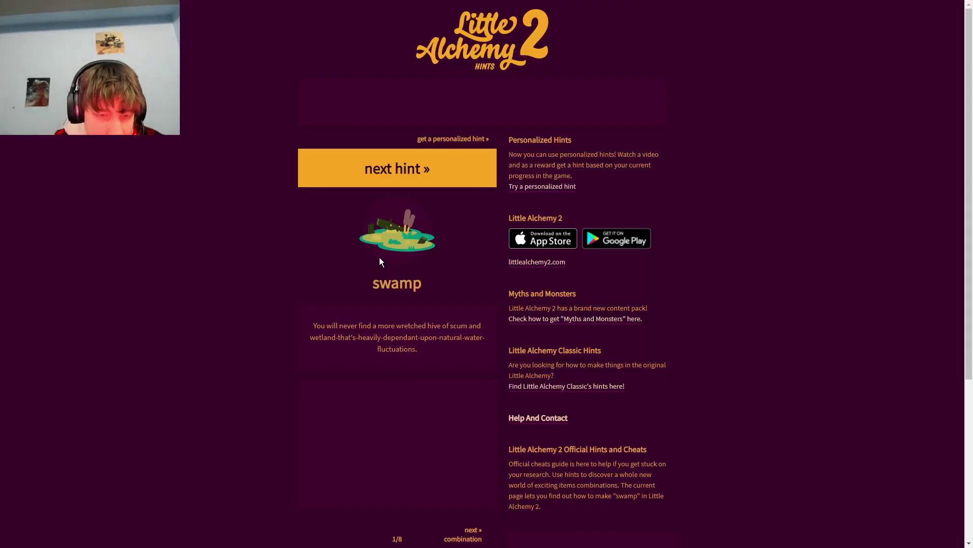
pyautogui.scroll(-3, 379, 263)
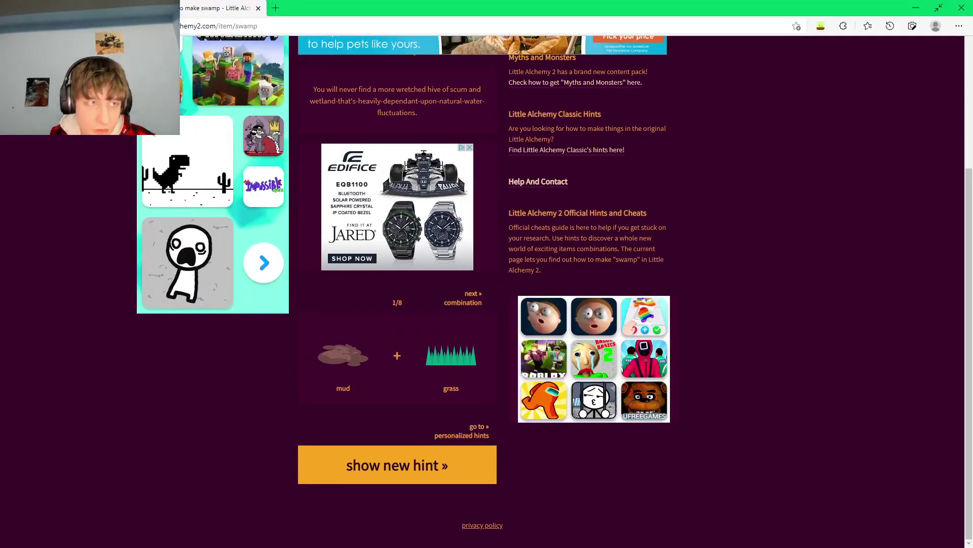
# Step: Put the solar cell on the petri dish and add smoke, steam and stone
pyautogui.moveTo(450, 197); pyautogui.dragTo(641, 221)
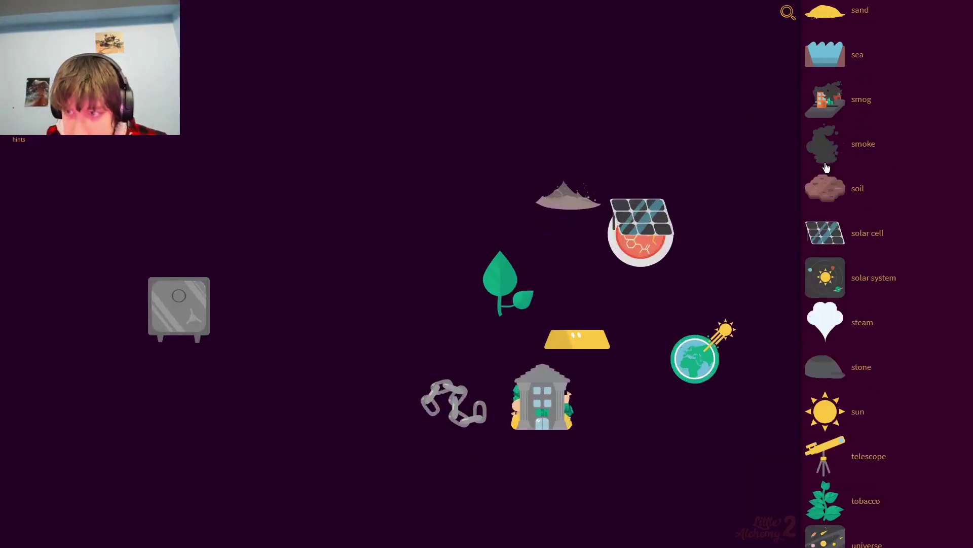
pyautogui.moveTo(825, 143)
pyautogui.mouseDown()
pyautogui.moveTo(652, 206)
pyautogui.moveTo(435, 253)
pyautogui.mouseUp()
pyautogui.moveTo(826, 312)
pyautogui.mouseDown()
pyautogui.moveTo(463, 255)
pyautogui.moveTo(636, 236)
pyautogui.moveTo(652, 200)
pyautogui.moveTo(651, 277)
pyautogui.moveTo(705, 336)
pyautogui.moveTo(551, 313)
pyautogui.moveTo(536, 384)
pyautogui.moveTo(445, 398)
pyautogui.moveTo(240, 351)
pyautogui.moveTo(83, 156)
pyautogui.moveTo(442, 244)
pyautogui.moveTo(573, 144)
pyautogui.moveTo(577, 172)
pyautogui.moveTo(638, 167)
pyautogui.moveTo(549, 209)
pyautogui.moveTo(457, 158)
pyautogui.mouseUp()
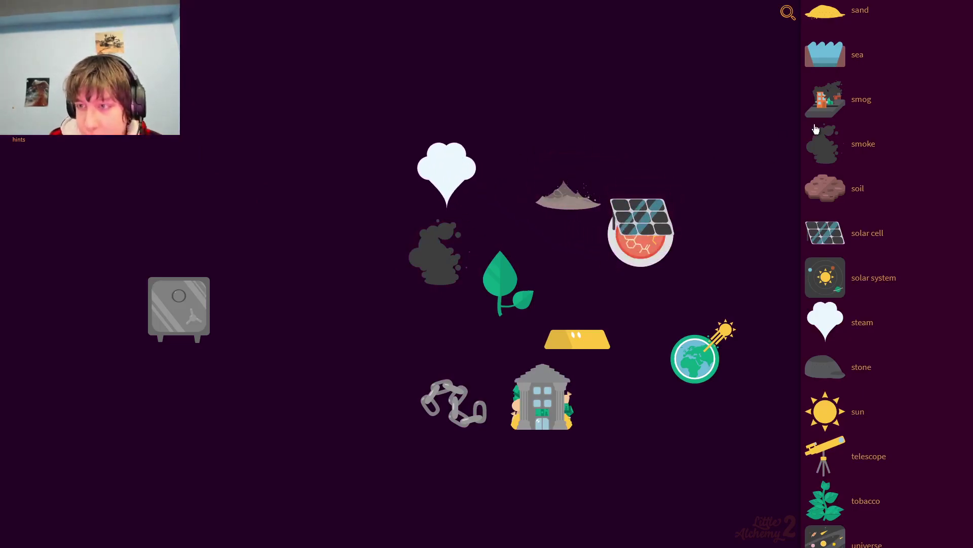
pyautogui.moveTo(817, 129); pyautogui.dragTo(860, 155)
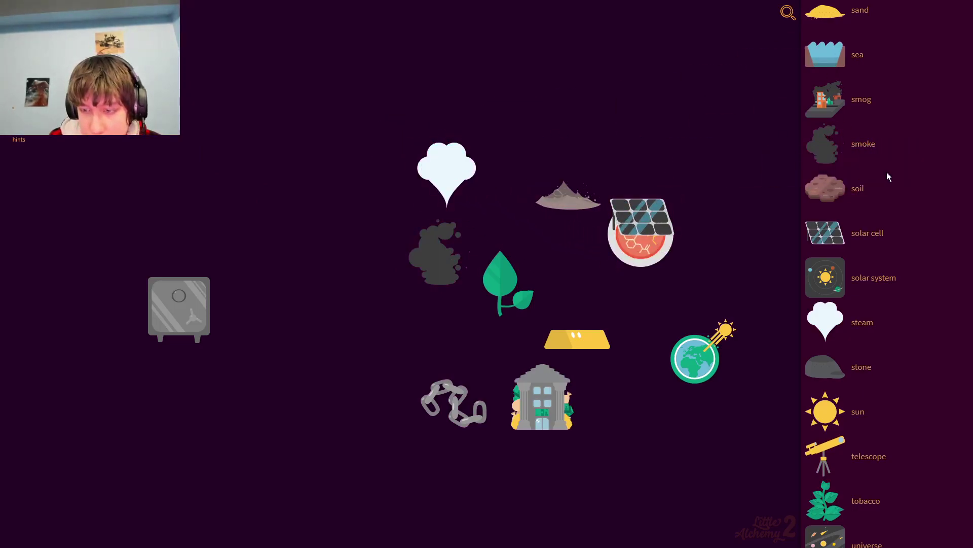
pyautogui.moveTo(861, 373)
pyautogui.mouseDown()
pyautogui.moveTo(498, 176)
pyautogui.moveTo(455, 179)
pyautogui.moveTo(711, 421)
pyautogui.moveTo(671, 461)
pyautogui.mouseUp()
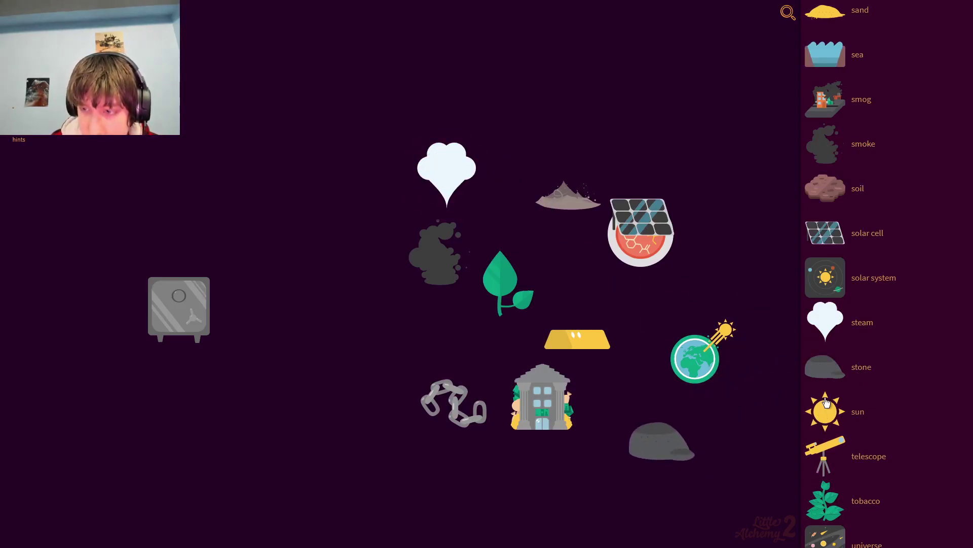
pyautogui.scroll(-3, 826, 403)
pyautogui.scroll(-3, 829, 402)
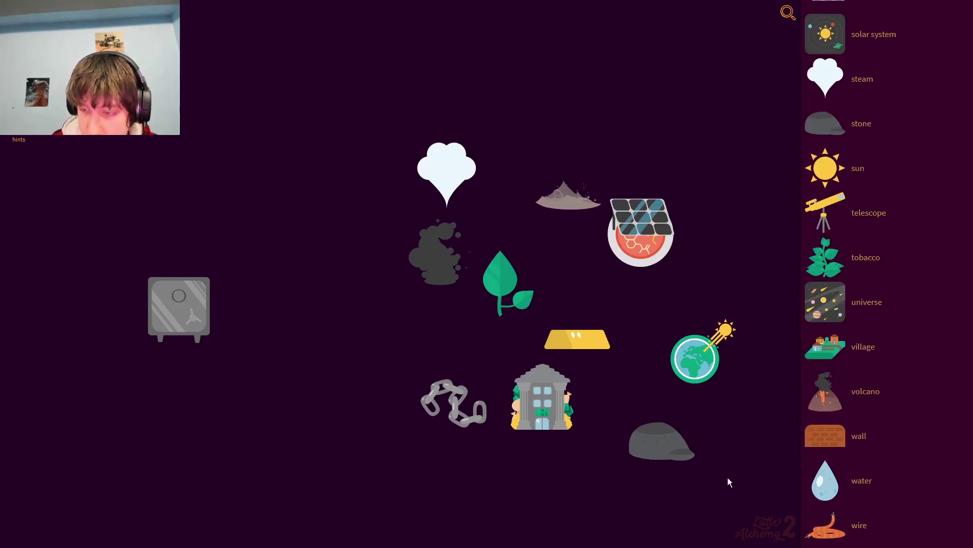
pyautogui.moveTo(675, 438)
pyautogui.mouseDown()
pyautogui.moveTo(863, 380)
pyautogui.moveTo(625, 472)
pyautogui.mouseUp()
# Step: Add wire, water and electricity, trying water with wire and electricity with water
pyautogui.moveTo(825, 525)
pyautogui.mouseDown()
pyautogui.moveTo(561, 487)
pyautogui.moveTo(753, 472)
pyautogui.moveTo(732, 455)
pyautogui.mouseUp()
pyautogui.moveTo(826, 480)
pyautogui.mouseDown()
pyautogui.moveTo(715, 494)
pyautogui.moveTo(720, 442)
pyautogui.moveTo(854, 402)
pyautogui.mouseUp()
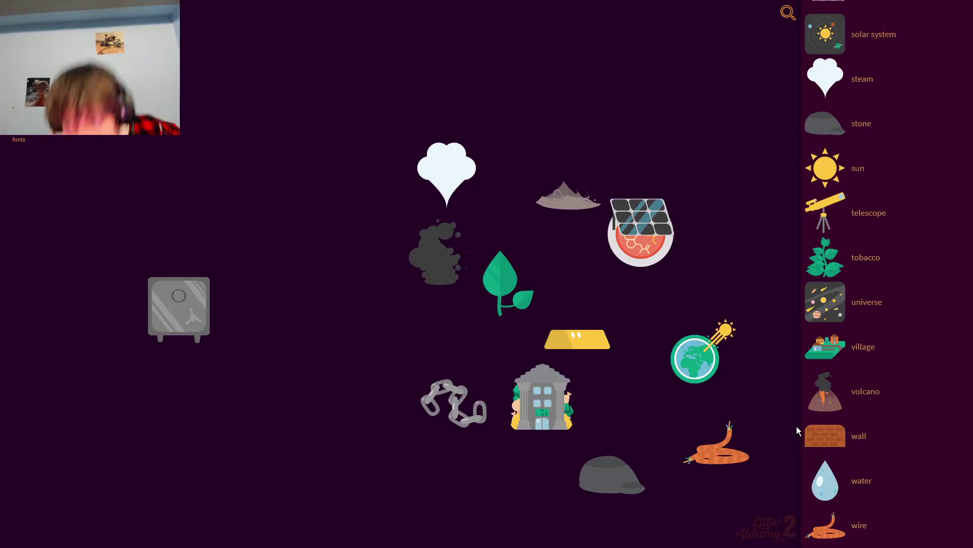
pyautogui.moveTo(819, 477); pyautogui.dragTo(328, 300)
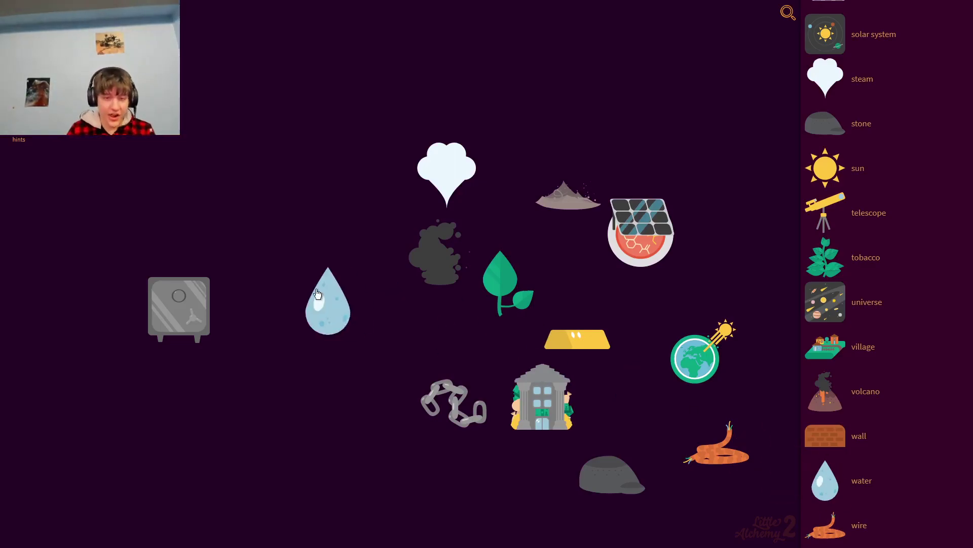
pyautogui.write('e')
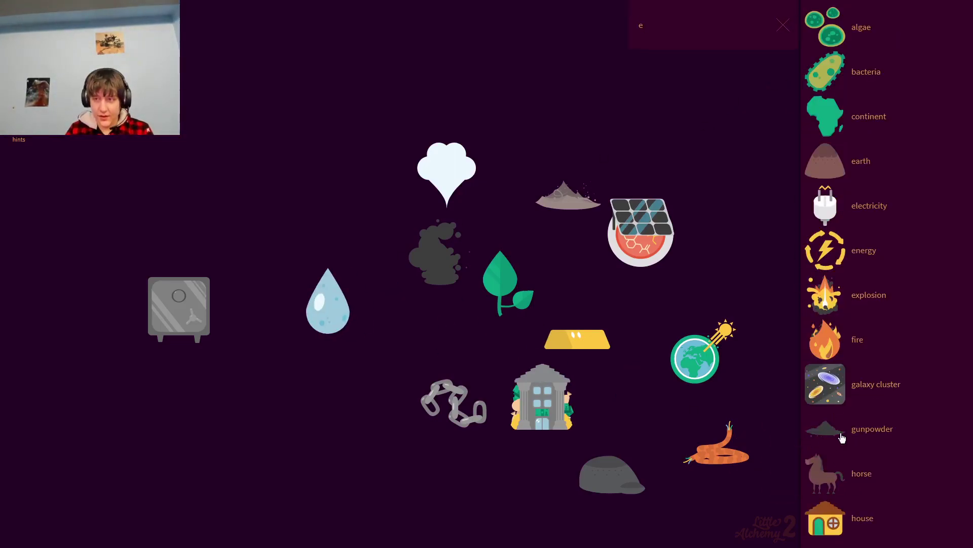
pyautogui.moveTo(826, 205); pyautogui.dragTo(296, 272)
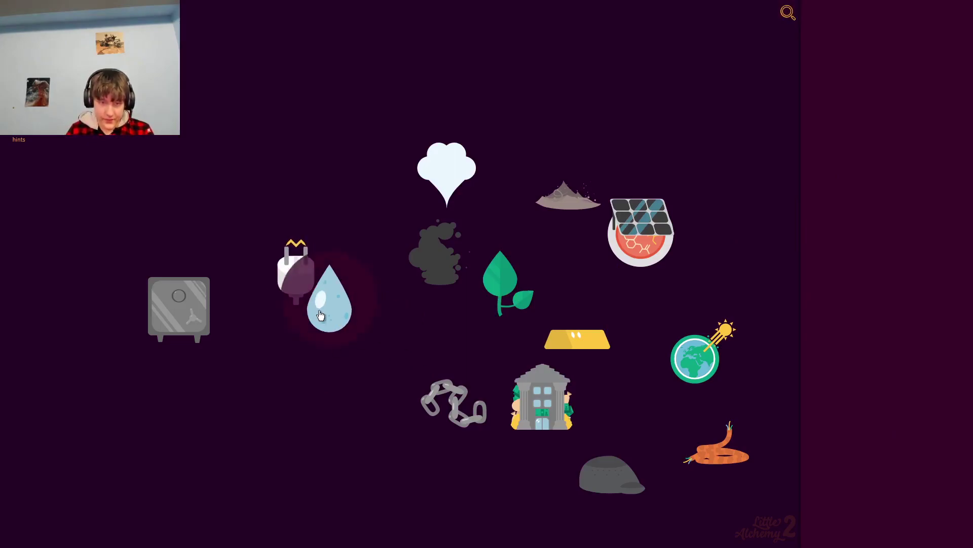
pyautogui.moveTo(318, 320)
pyautogui.mouseDown()
pyautogui.moveTo(209, 324)
pyautogui.moveTo(618, 272)
pyautogui.moveTo(702, 384)
pyautogui.moveTo(586, 357)
pyautogui.moveTo(552, 426)
pyautogui.moveTo(728, 280)
pyautogui.moveTo(861, 243)
pyautogui.moveTo(832, 234)
pyautogui.mouseUp()
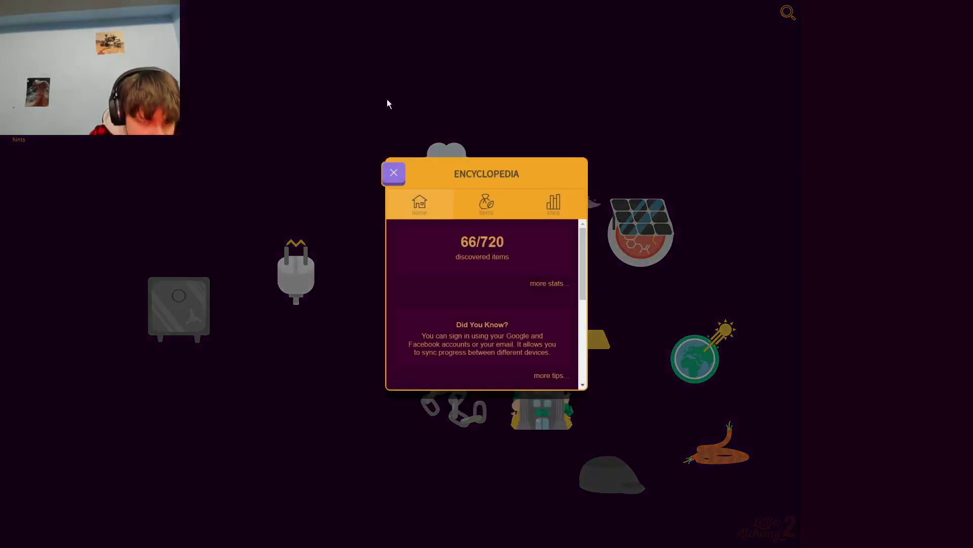
# Step: Browse encyclopedia items filtered to the basic, final and air categories
pyautogui.click(512, 218)
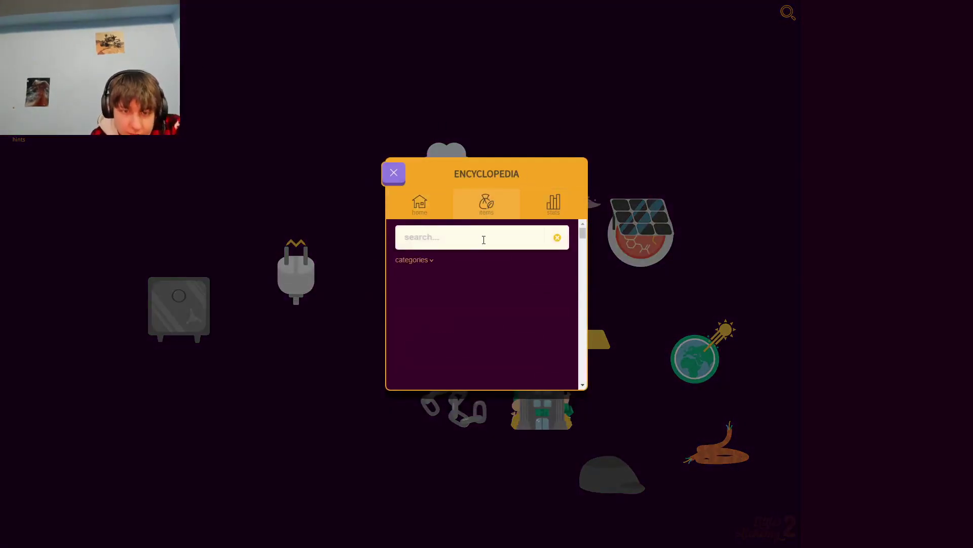
pyautogui.click(415, 259)
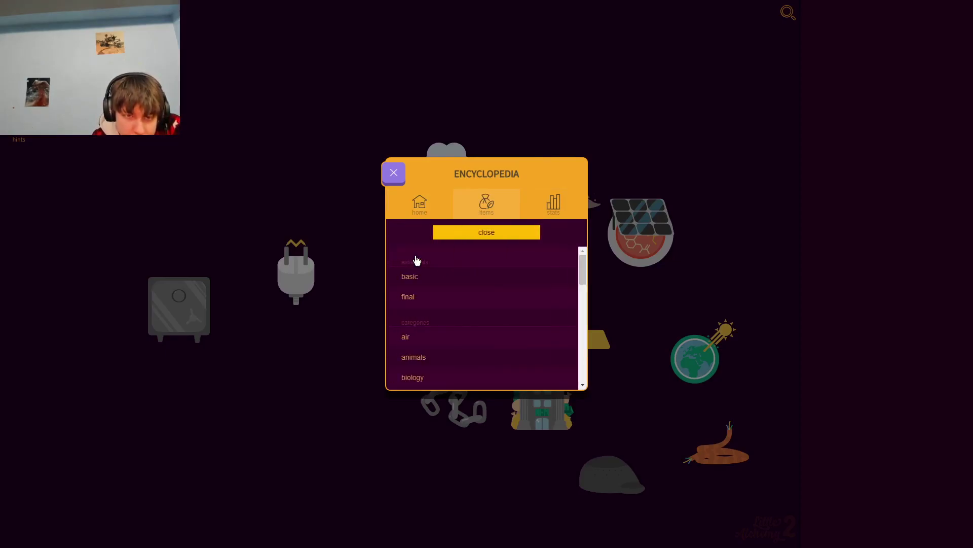
pyautogui.click(409, 280)
pyautogui.click(434, 304)
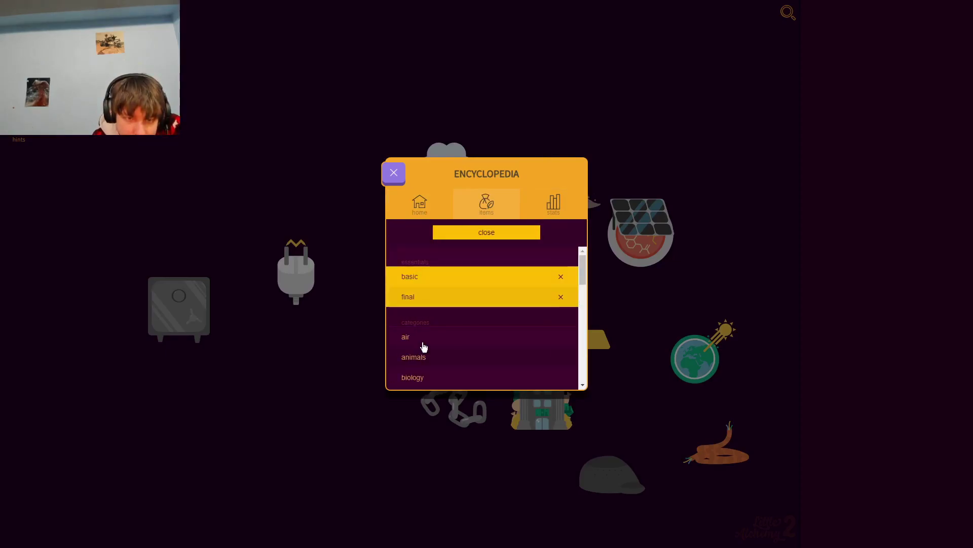
pyautogui.click(456, 342)
pyautogui.click(497, 231)
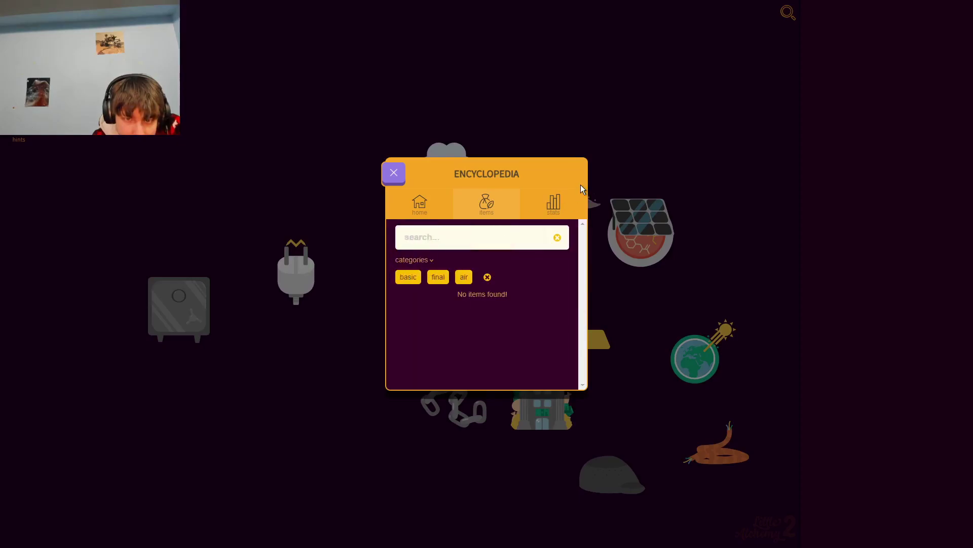
# Step: View the discovery statistics, then return home and open the chain entry
pyautogui.click(561, 201)
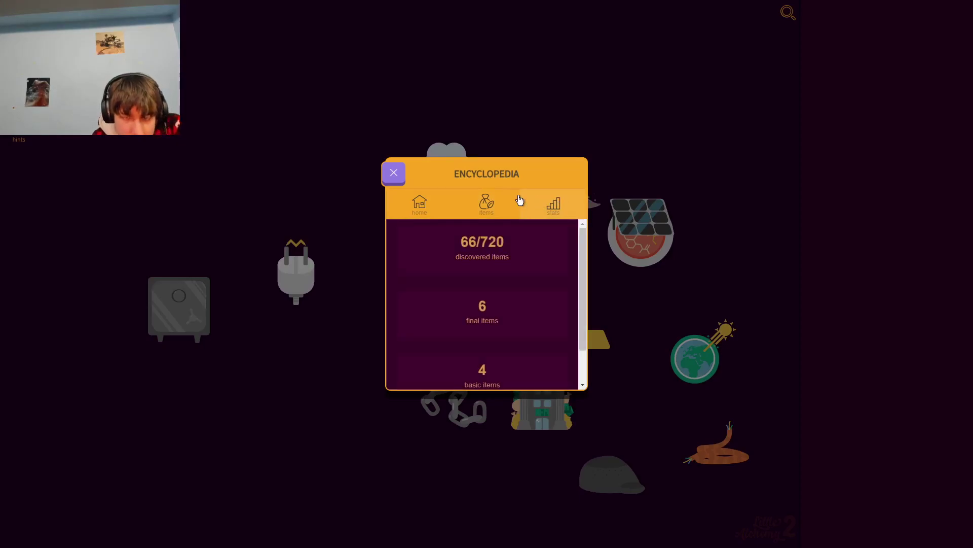
pyautogui.scroll(-1, 476, 305)
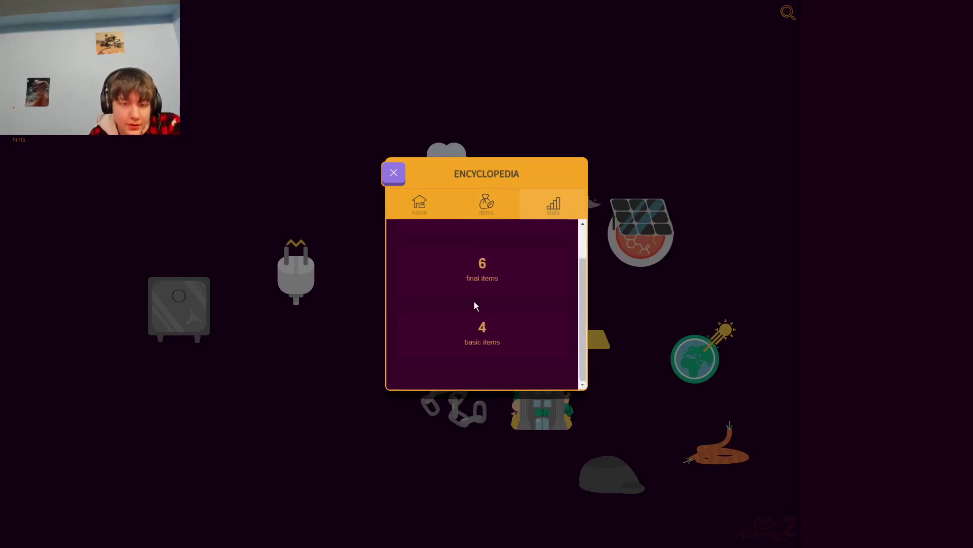
pyautogui.scroll(-3, 492, 365)
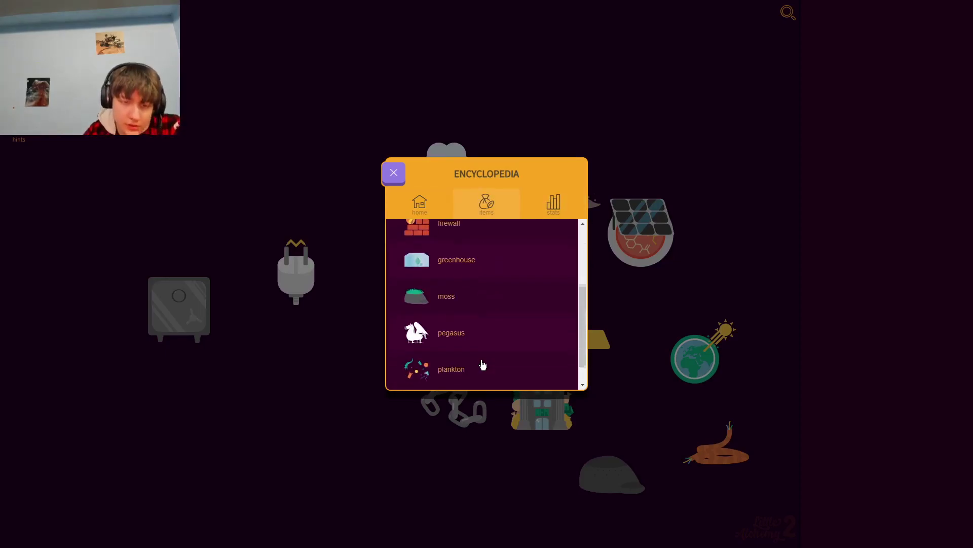
pyautogui.scroll(4, 481, 344)
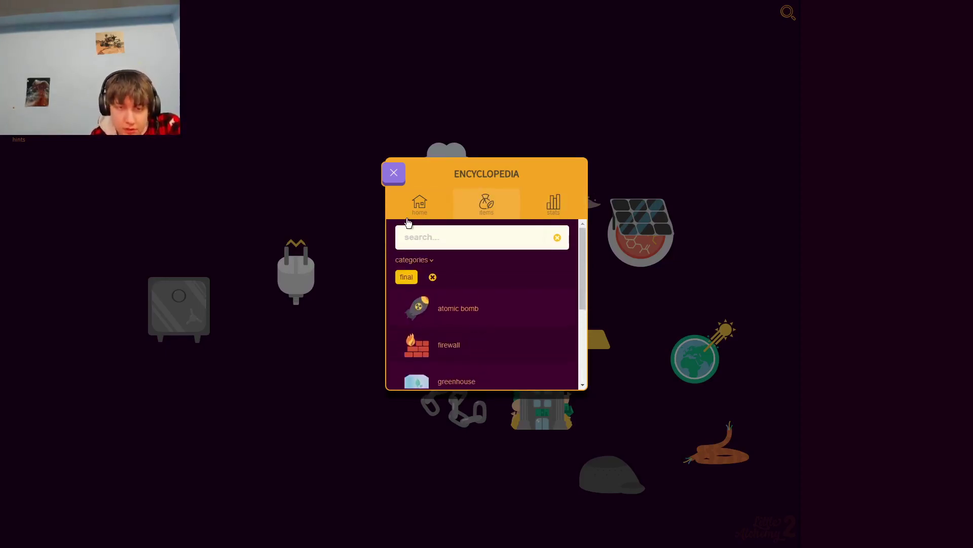
pyautogui.click(423, 205)
pyautogui.scroll(-1, 442, 308)
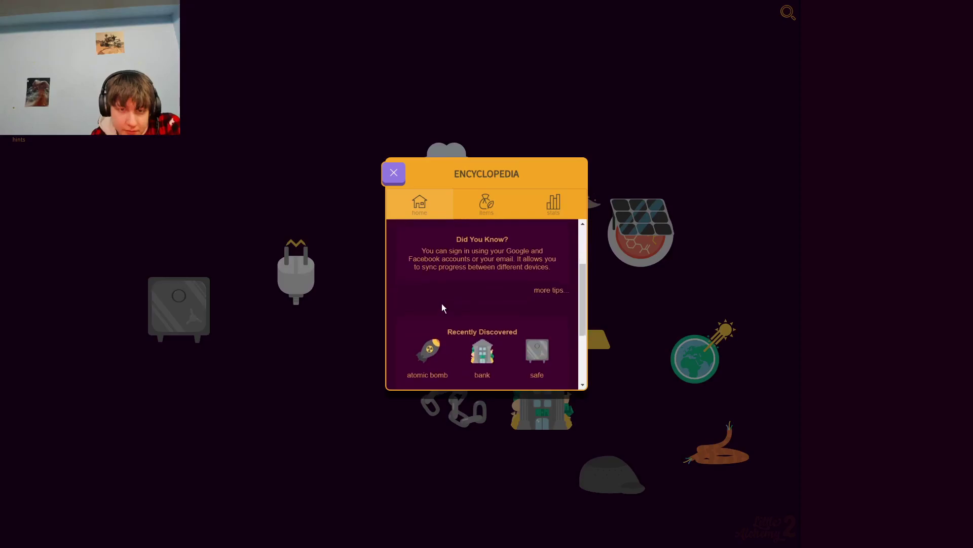
pyautogui.scroll(-1, 442, 308)
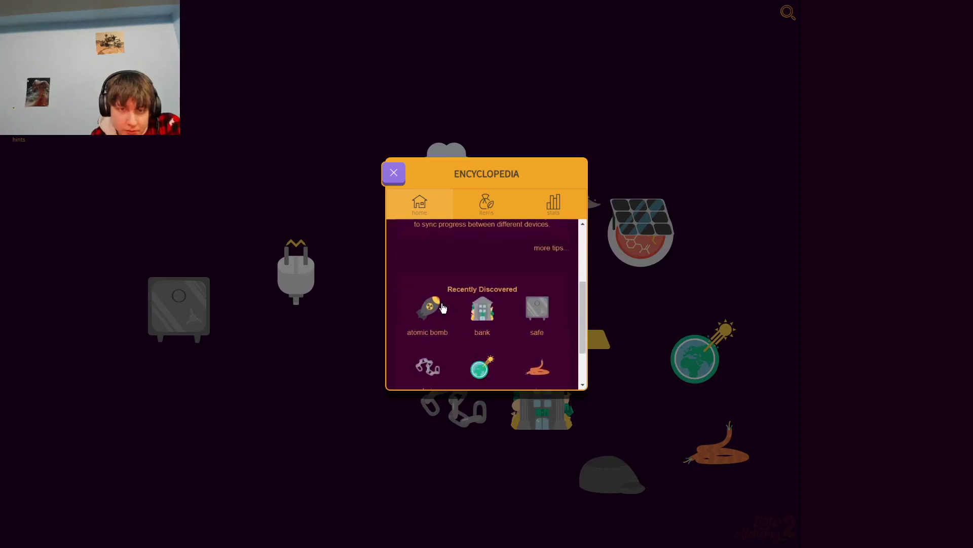
pyautogui.scroll(-1, 442, 307)
pyautogui.scroll(1, 442, 308)
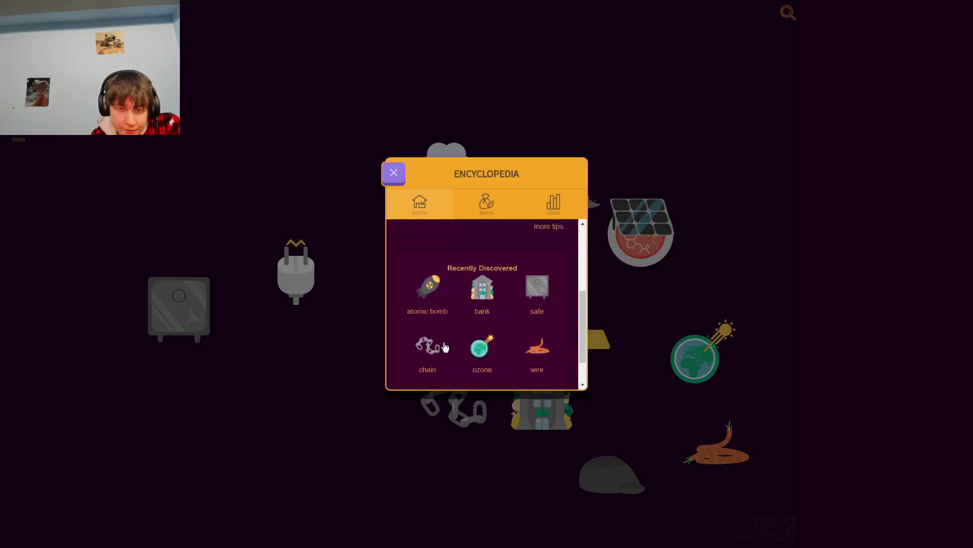
pyautogui.click(444, 349)
pyautogui.scroll(-2, 445, 350)
pyautogui.scroll(-1, 445, 352)
pyautogui.scroll(-1, 445, 351)
pyautogui.scroll(-2, 444, 351)
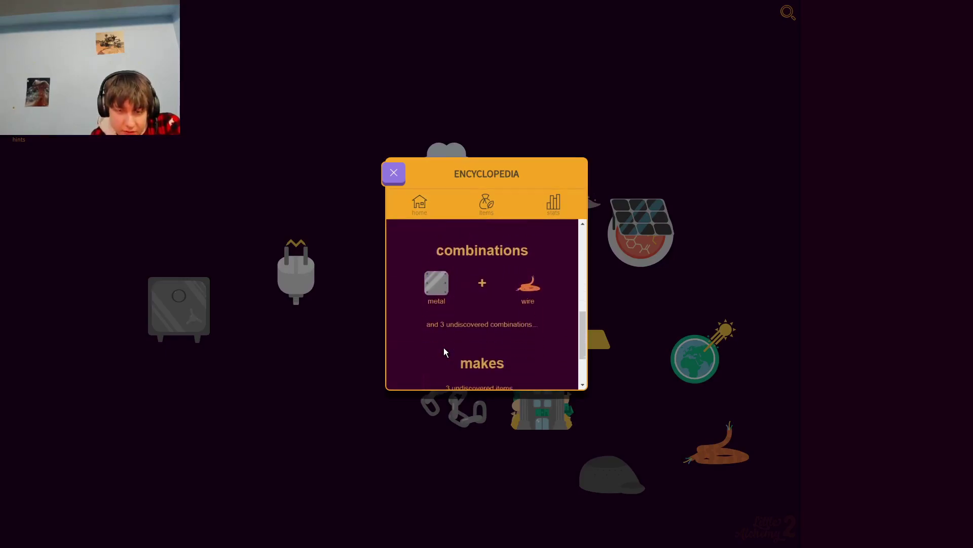
pyautogui.scroll(-1, 440, 346)
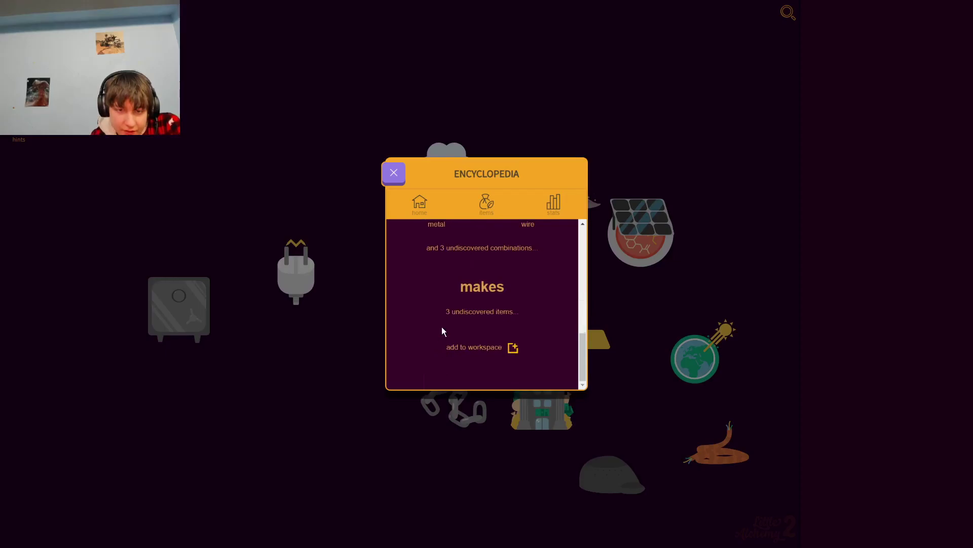
# Step: Close the encyclopedia and move the bank left and the chain to the top
pyautogui.click(393, 176)
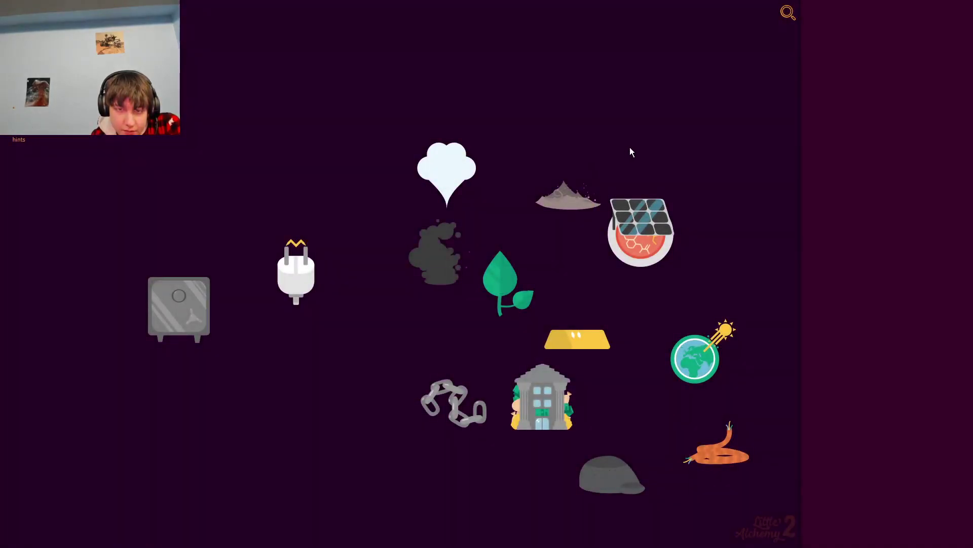
pyautogui.moveTo(549, 409); pyautogui.dragTo(286, 383)
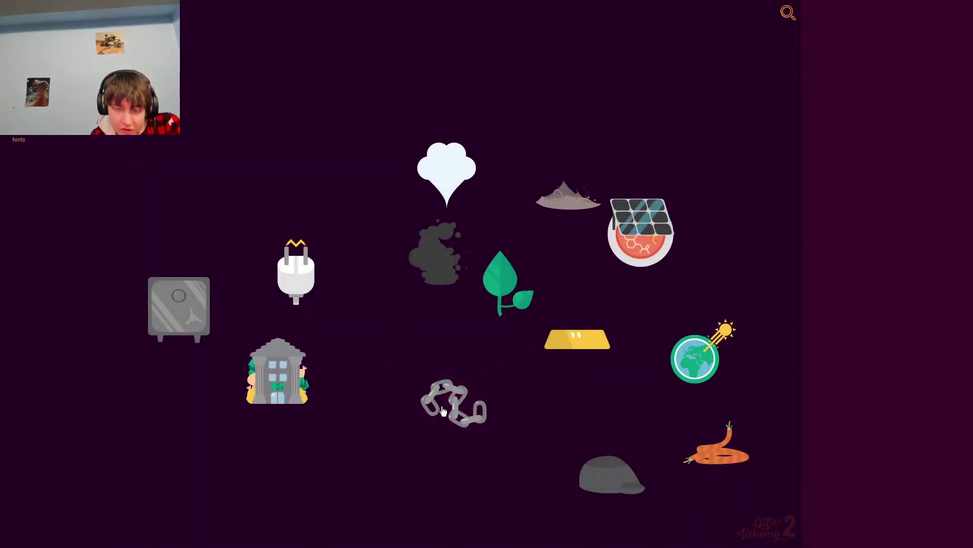
pyautogui.moveTo(444, 411)
pyautogui.mouseDown()
pyautogui.moveTo(333, 166)
pyautogui.moveTo(829, 141)
pyautogui.mouseUp()
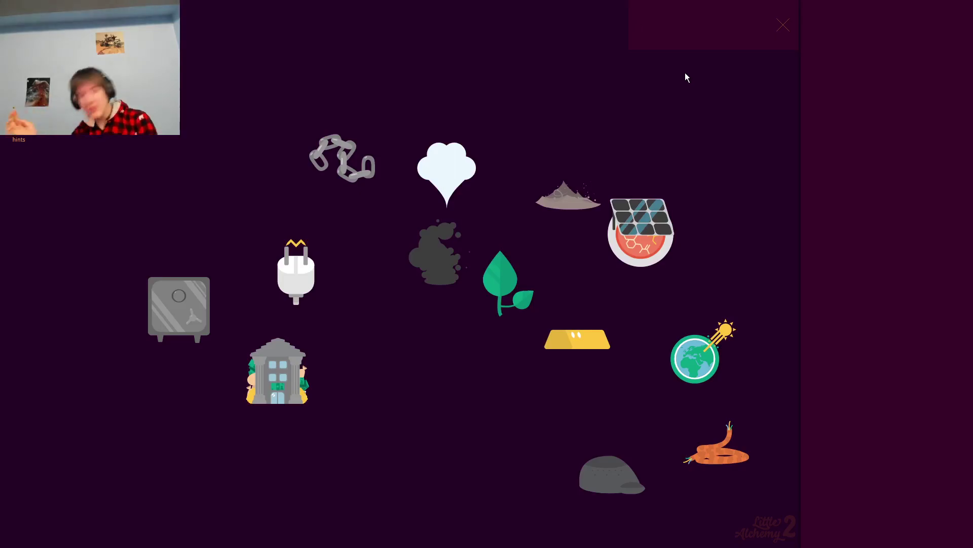
pyautogui.scroll(3, 914, 239)
pyautogui.scroll(5, 905, 241)
pyautogui.scroll(5, 894, 252)
pyautogui.scroll(-1, 862, 295)
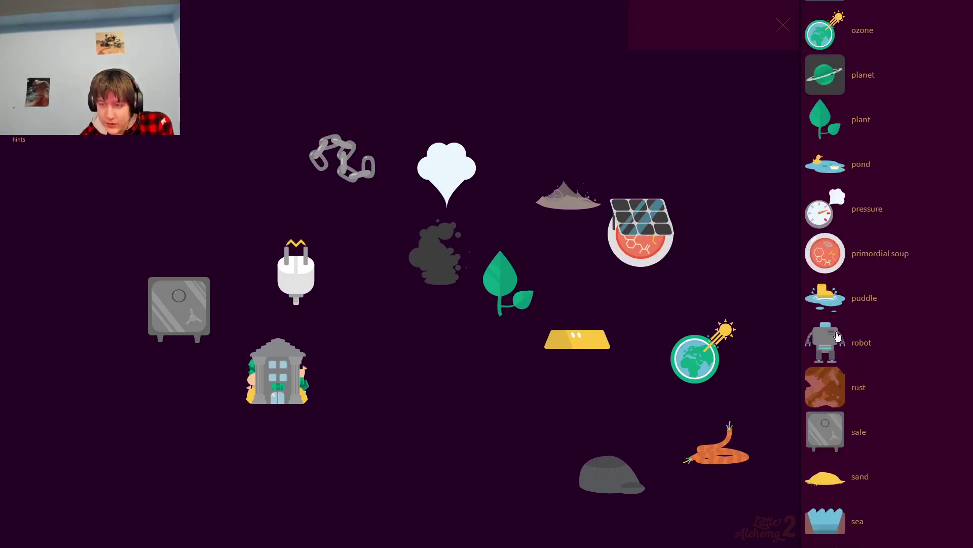
# Step: Add robot and bird, combine metal with bird into airplane, and discover drone
pyautogui.moveTo(816, 340)
pyautogui.mouseDown()
pyautogui.moveTo(677, 155)
pyautogui.moveTo(597, 112)
pyautogui.mouseUp()
pyautogui.write('b')
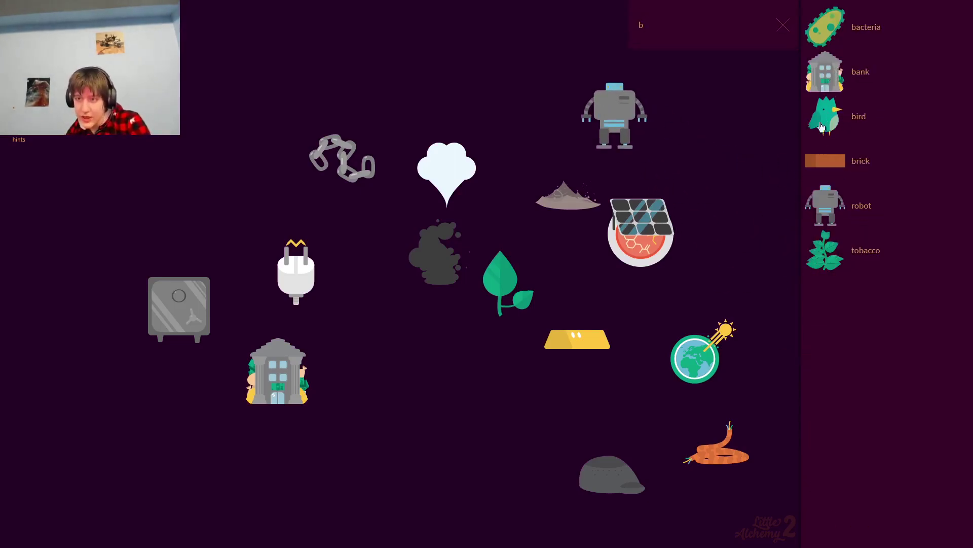
pyautogui.moveTo(796, 127)
pyautogui.mouseDown()
pyautogui.moveTo(619, 119)
pyautogui.moveTo(162, 298)
pyautogui.moveTo(186, 253)
pyautogui.mouseUp()
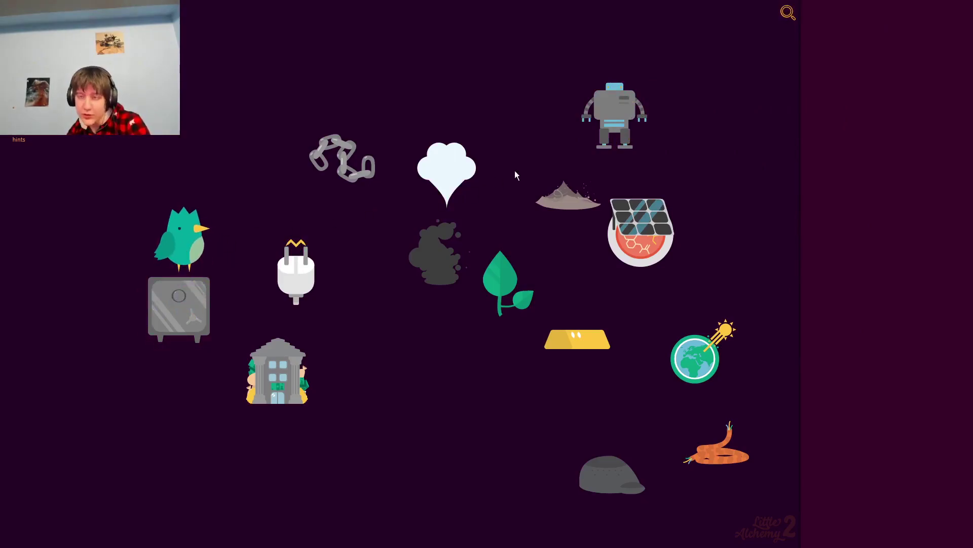
pyautogui.moveTo(822, 67)
pyautogui.mouseDown()
pyautogui.moveTo(615, 160)
pyautogui.moveTo(200, 217)
pyautogui.moveTo(218, 206)
pyautogui.moveTo(213, 218)
pyautogui.moveTo(283, 243)
pyautogui.moveTo(391, 169)
pyautogui.moveTo(620, 122)
pyautogui.mouseUp()
pyautogui.click(213, 209)
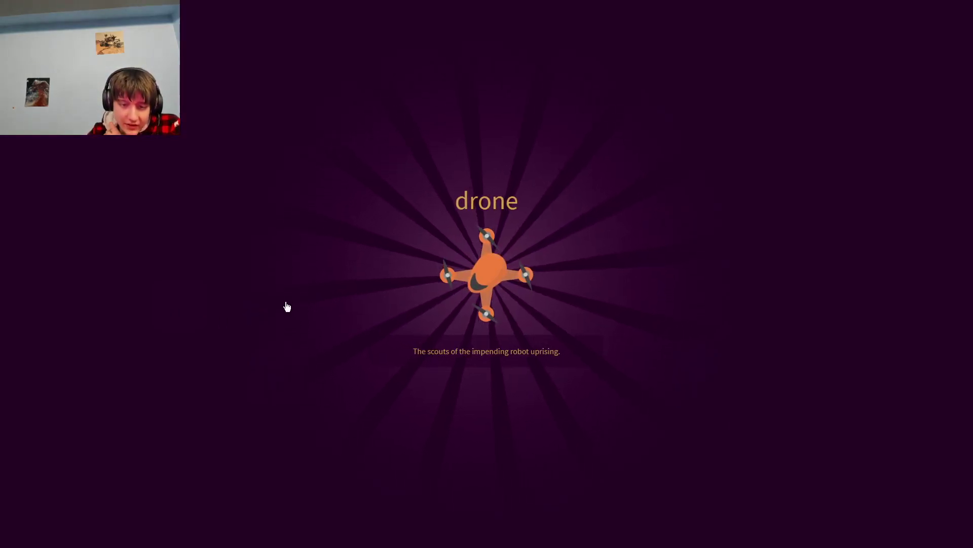
pyautogui.click(522, 269)
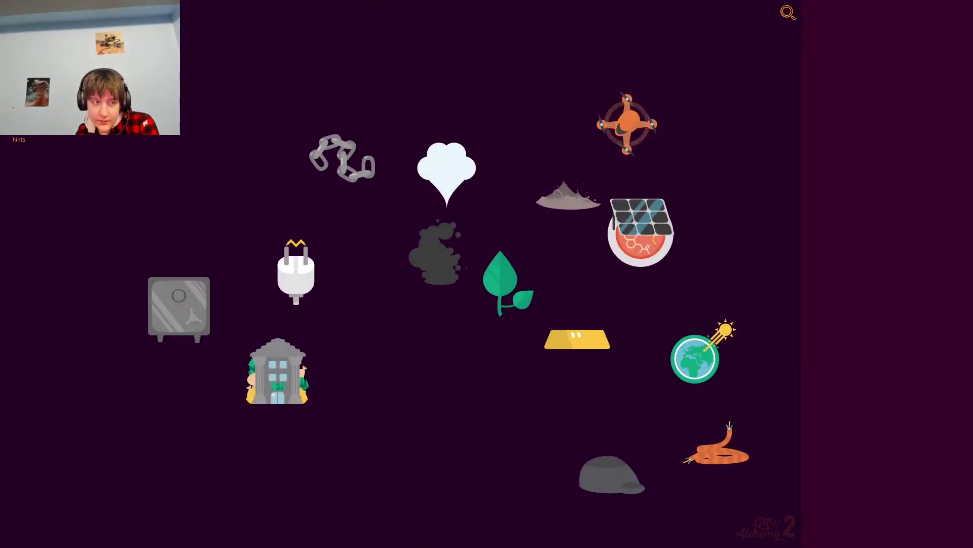
# Step: Combine rust with planet to discover Mars, then close the Mars and rust-depleted notices
pyautogui.click(394, 172)
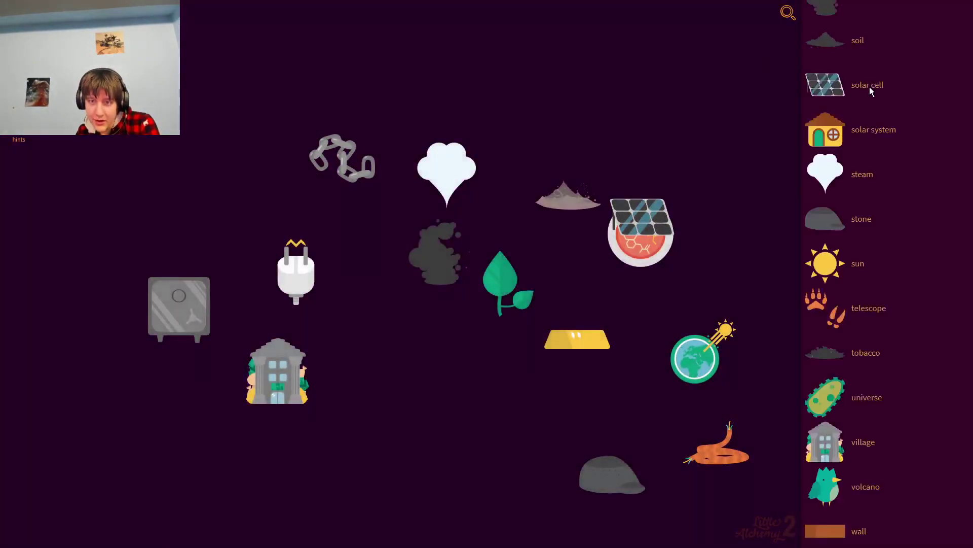
pyautogui.scroll(1, 869, 87)
pyautogui.scroll(1, 842, 92)
pyautogui.scroll(2, 842, 91)
pyautogui.scroll(3, 842, 91)
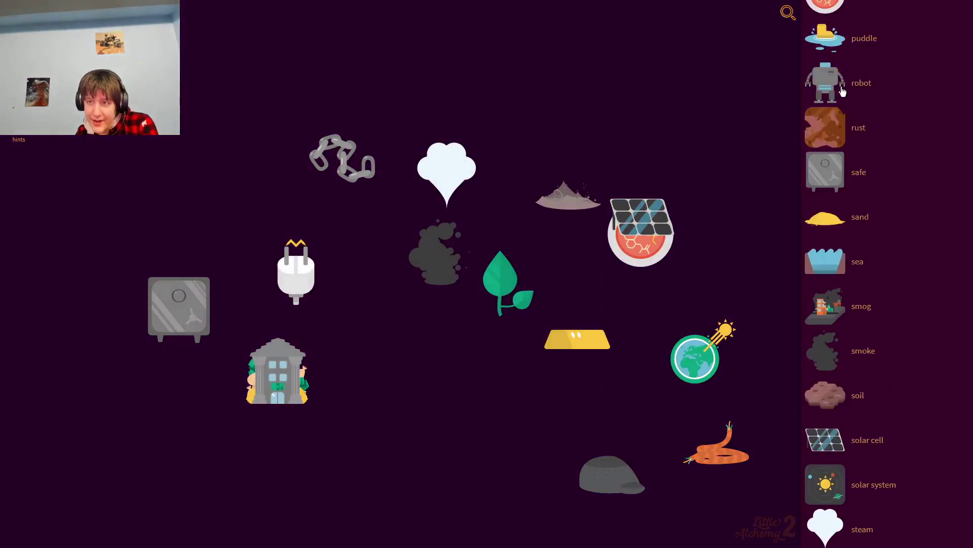
pyautogui.moveTo(839, 145)
pyautogui.mouseDown()
pyautogui.moveTo(538, 303)
pyautogui.moveTo(457, 427)
pyautogui.mouseUp()
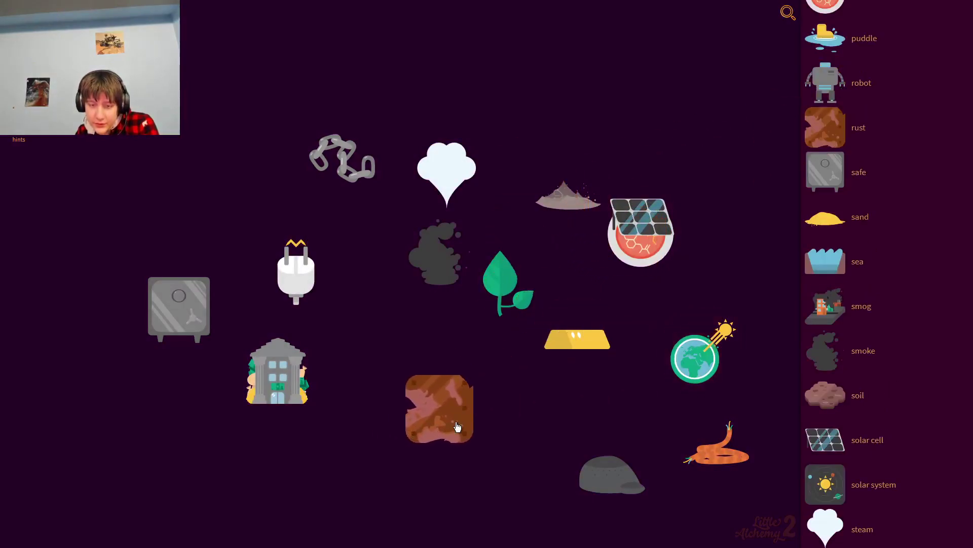
pyautogui.write('p')
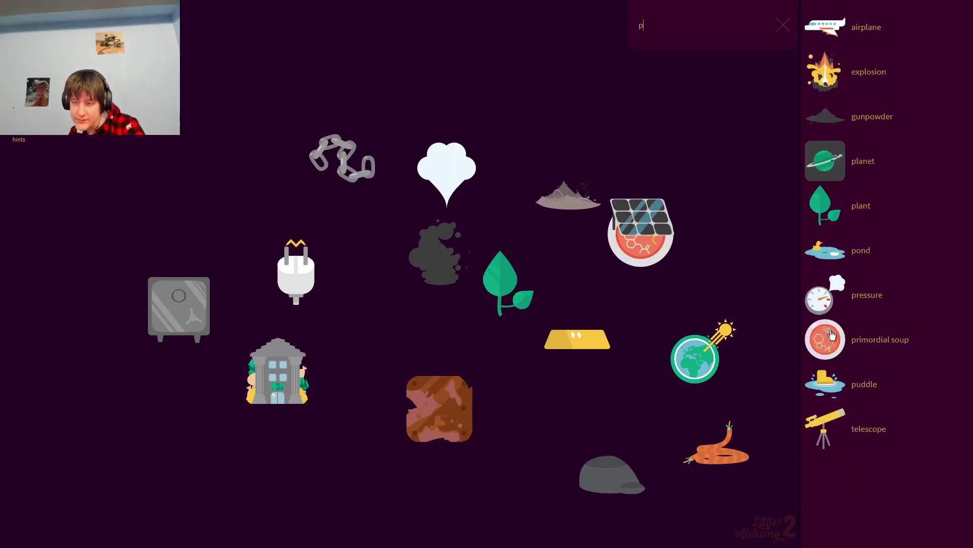
pyautogui.write('l')
pyautogui.moveTo(827, 115); pyautogui.dragTo(465, 424)
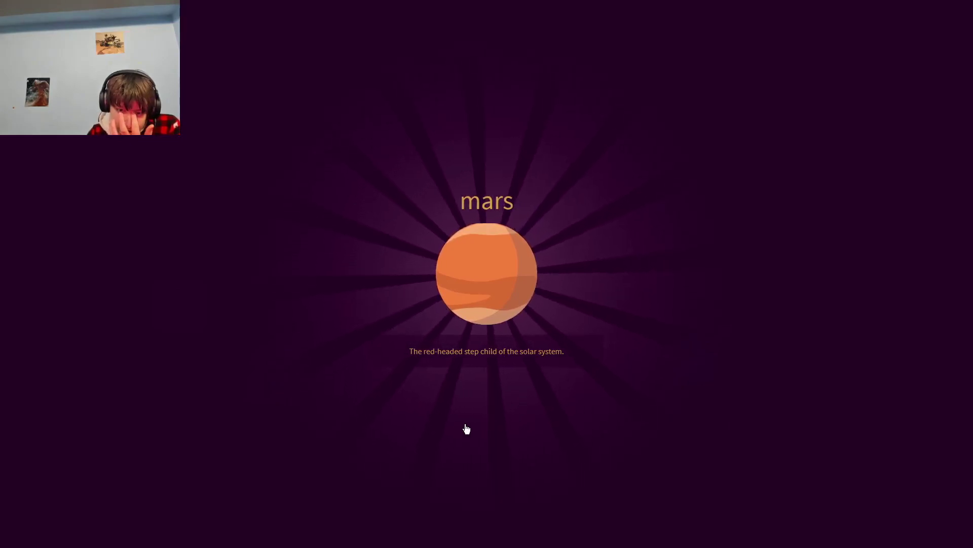
pyautogui.click(466, 429)
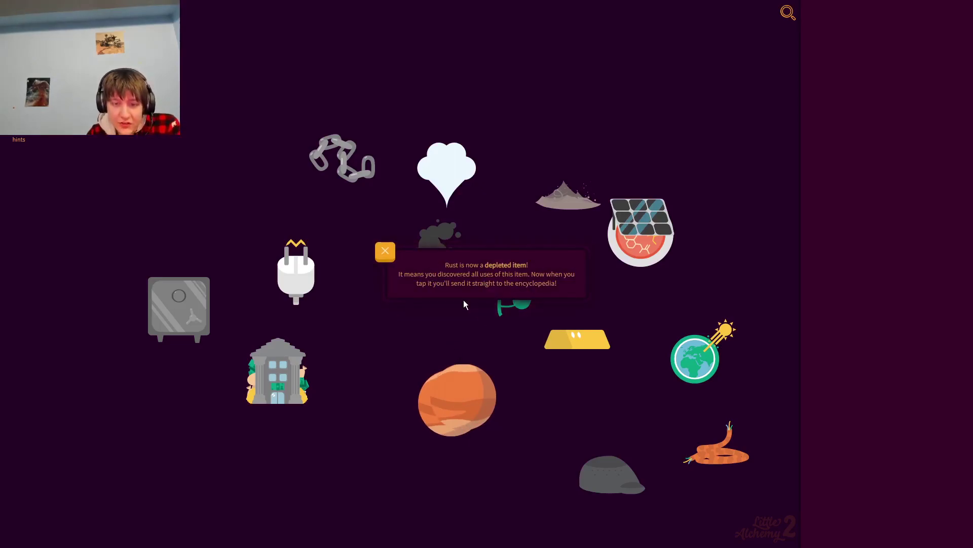
pyautogui.click(384, 253)
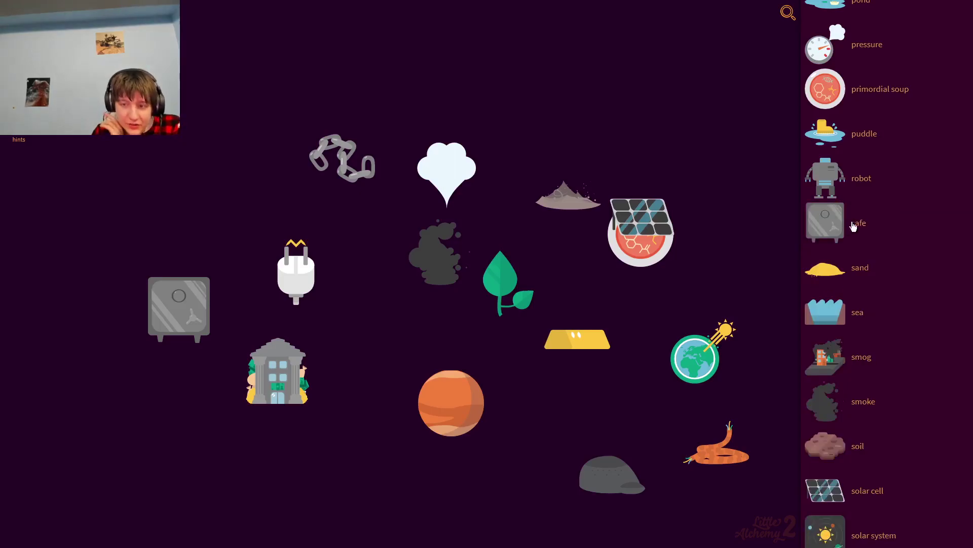
pyautogui.scroll(3, 855, 217)
pyautogui.moveTo(823, 158)
pyautogui.mouseDown()
pyautogui.moveTo(433, 396)
pyautogui.moveTo(761, 129)
pyautogui.moveTo(675, 91)
pyautogui.mouseUp()
# Step: Combine ocean with plant to discover seaweed, then move it to the upper left
pyautogui.moveTo(826, 24); pyautogui.dragTo(741, 142)
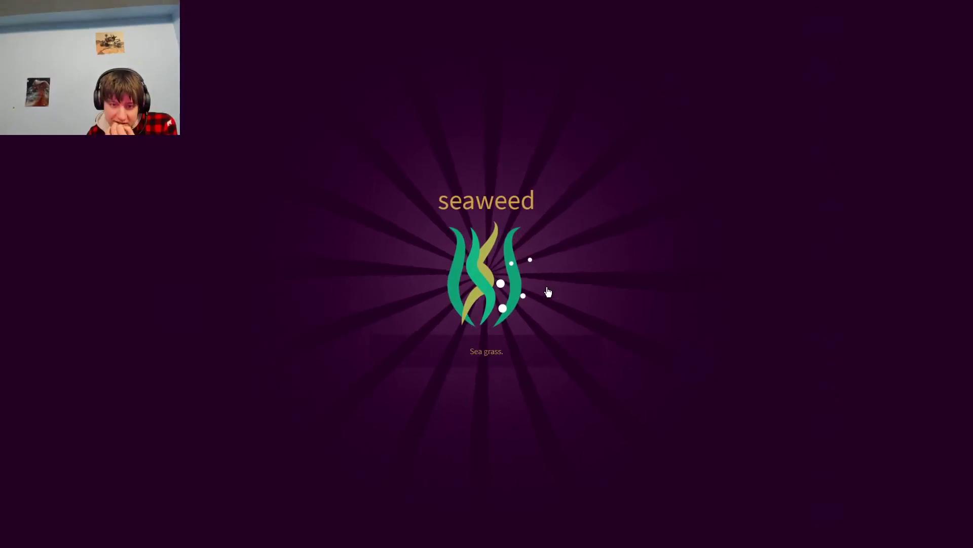
pyautogui.click(715, 172)
pyautogui.moveTo(736, 158); pyautogui.dragTo(490, 131)
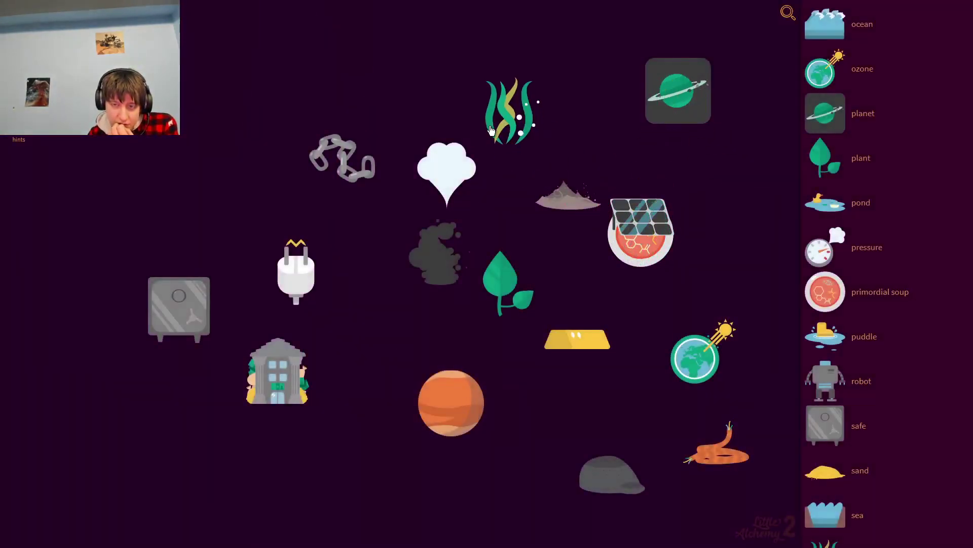
# Step: Try combining the seaweed with gold and smoke on the board
pyautogui.click(463, 312)
pyautogui.moveTo(510, 122); pyautogui.dragTo(592, 390)
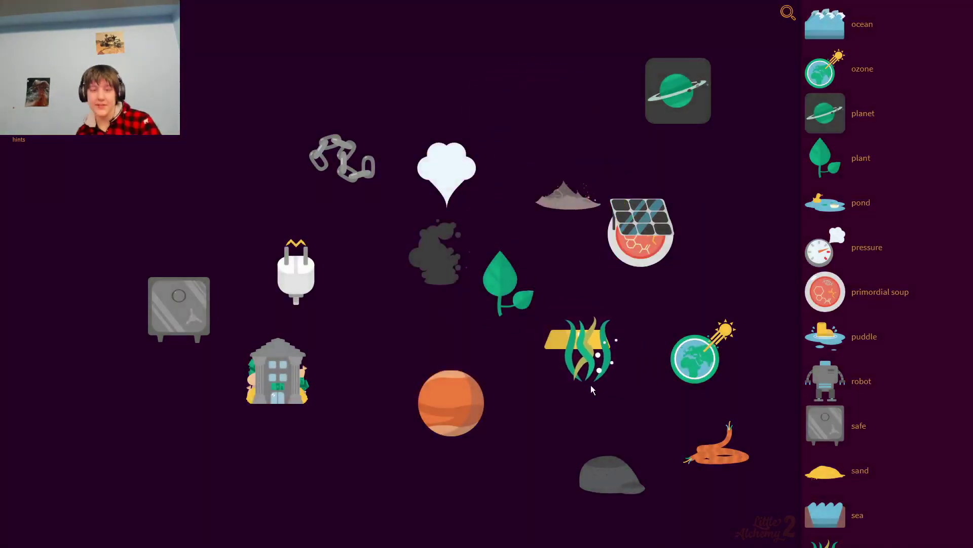
pyautogui.moveTo(450, 270)
pyautogui.mouseDown()
pyautogui.moveTo(585, 346)
pyautogui.moveTo(437, 262)
pyautogui.mouseUp()
pyautogui.moveTo(581, 347)
pyautogui.mouseDown()
pyautogui.moveTo(517, 327)
pyautogui.moveTo(460, 275)
pyautogui.moveTo(215, 180)
pyautogui.mouseUp()
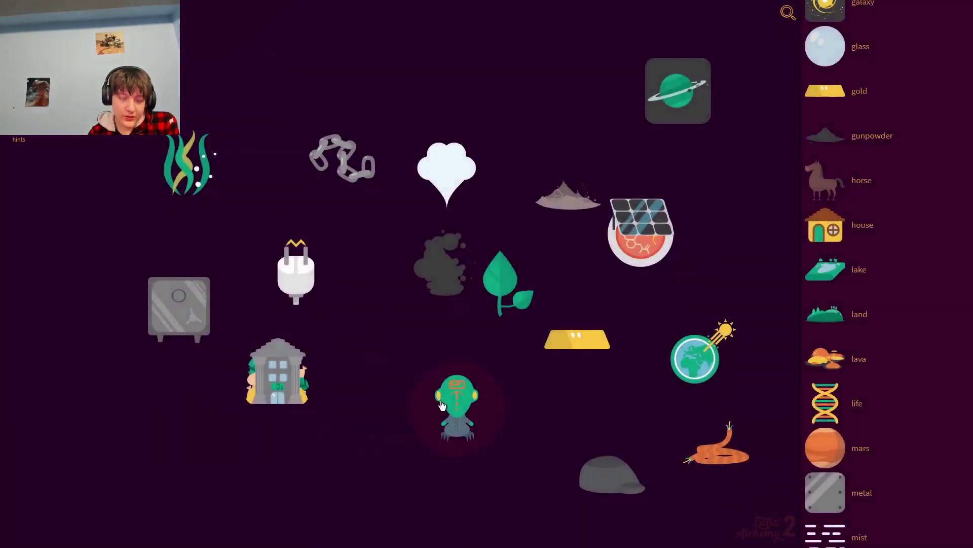
# Step: Place the alien, combine it with airplane into a UFO, and discard the UFO
pyautogui.moveTo(456, 391); pyautogui.dragTo(418, 430)
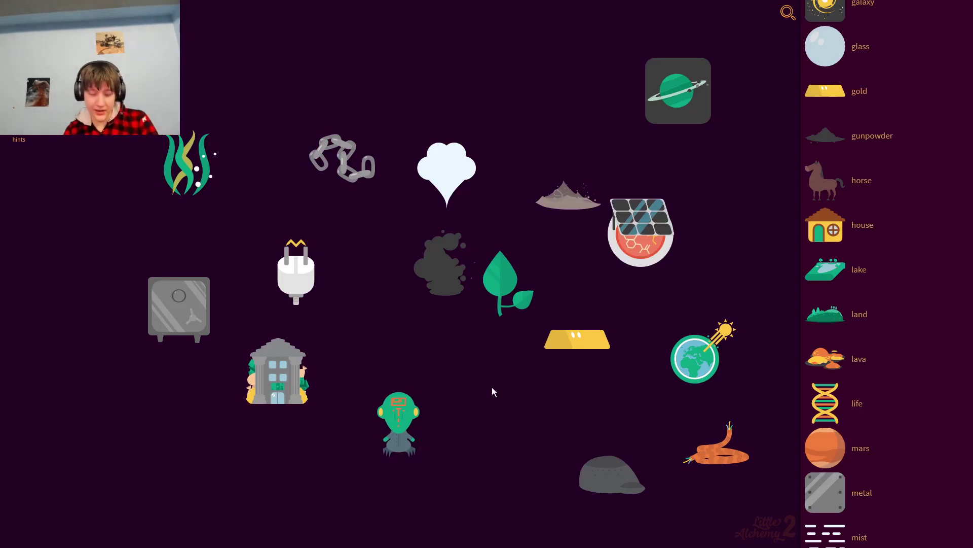
pyautogui.write('al')
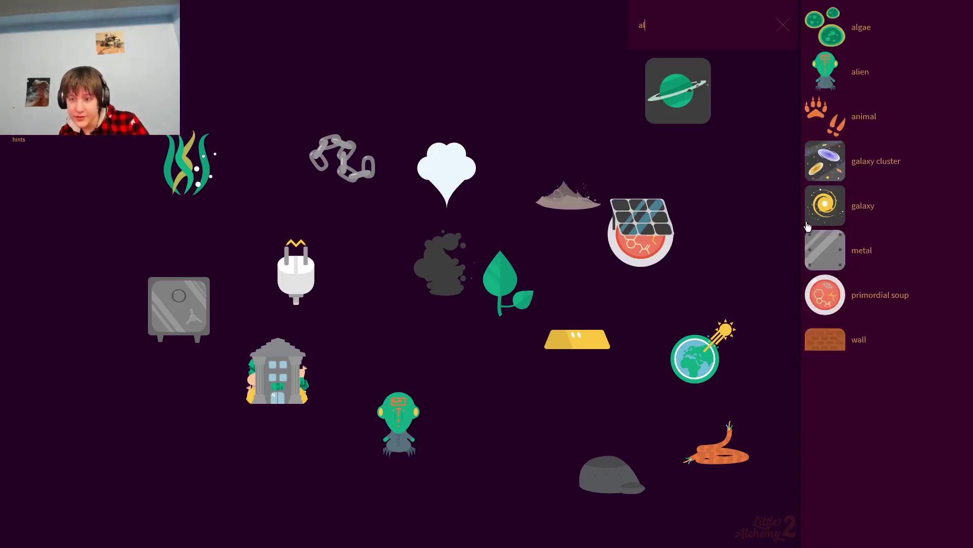
pyautogui.press('BackSpace')
pyautogui.moveTo(845, 61); pyautogui.dragTo(376, 449)
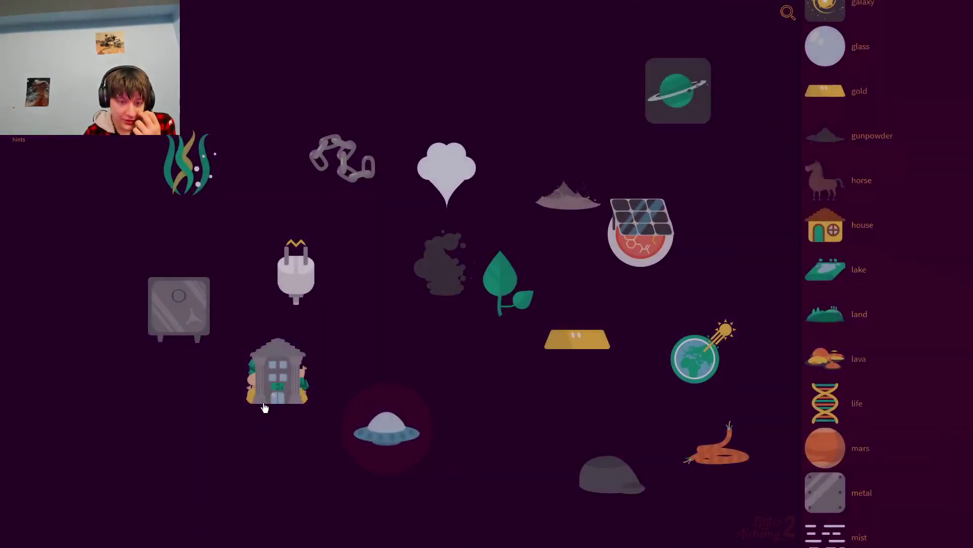
pyautogui.moveTo(387, 429); pyautogui.dragTo(895, 292)
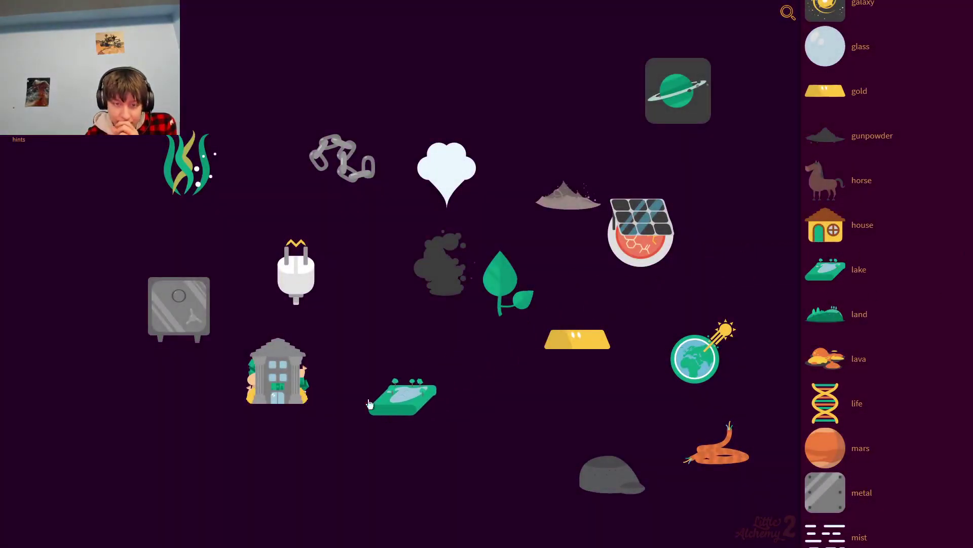
# Step: Move the lake to the lower board and toggle fullscreen with F11
pyautogui.moveTo(582, 287)
pyautogui.mouseDown()
pyautogui.moveTo(191, 163)
pyautogui.moveTo(385, 401)
pyautogui.mouseUp()
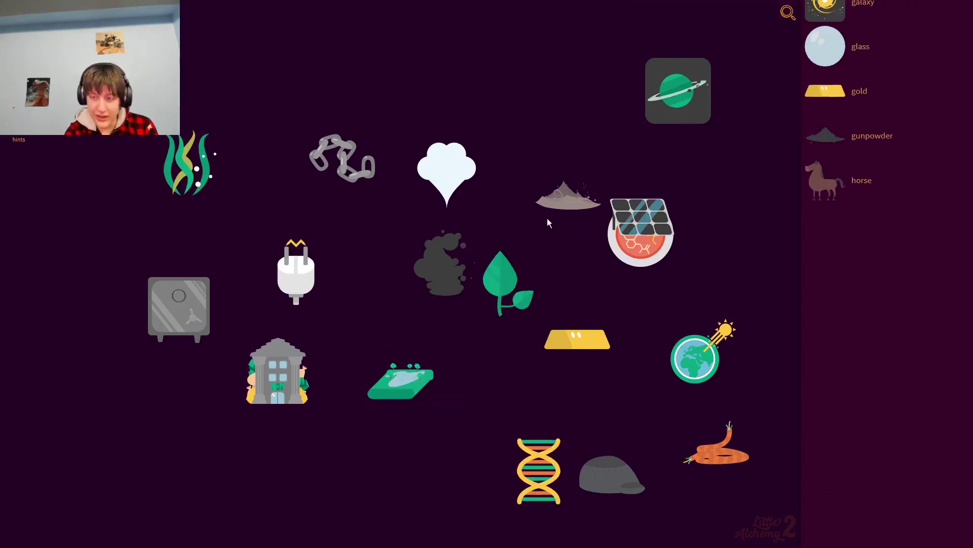
pyautogui.press('F11')
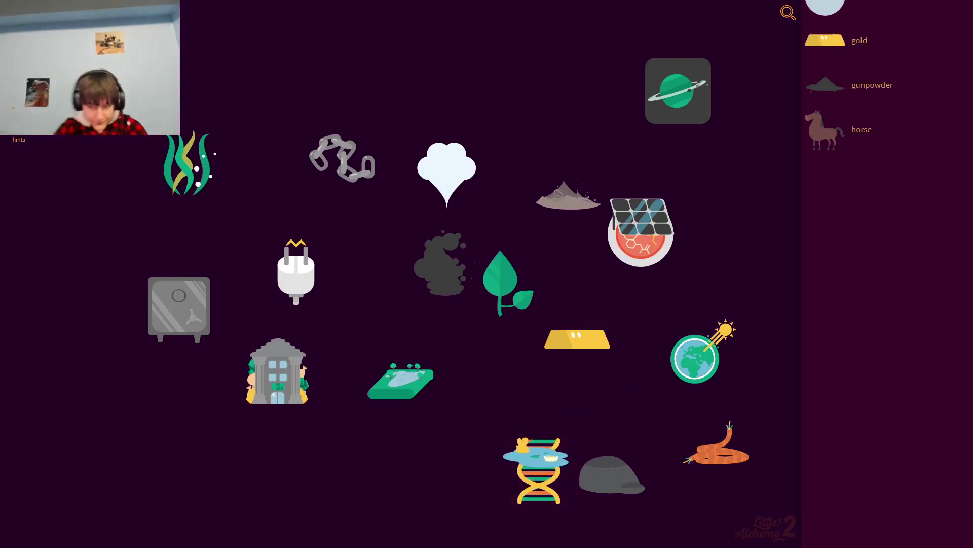
pyautogui.press('F11')
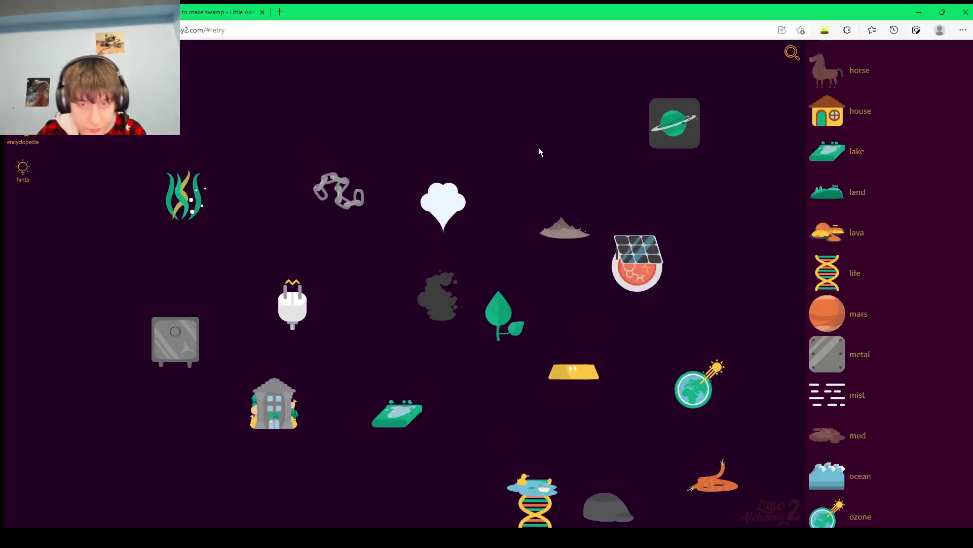
pyautogui.press('F11')
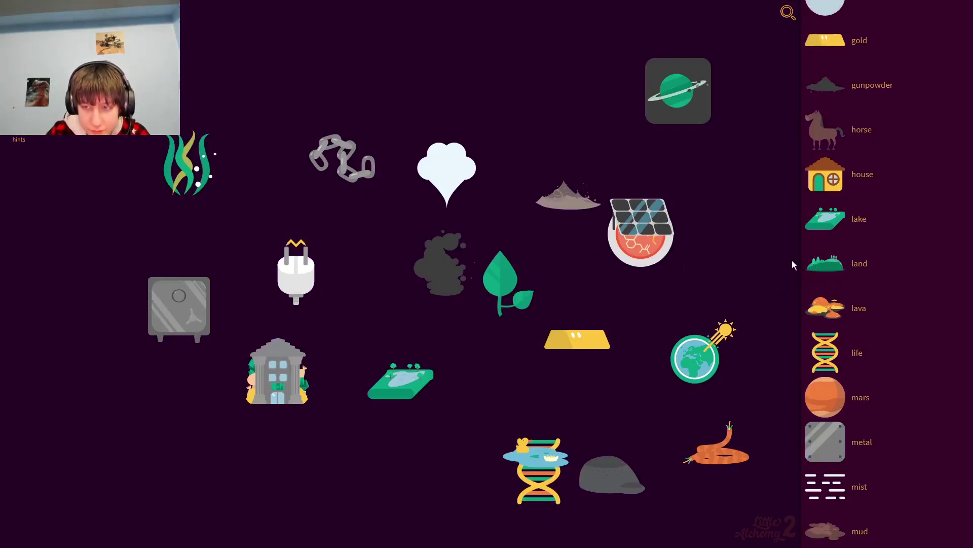
# Step: Pull land off the gold bar, combine house with gold, and discard the bank and solar panel
pyautogui.moveTo(493, 339); pyautogui.dragTo(538, 348)
pyautogui.moveTo(601, 340); pyautogui.dragTo(726, 280)
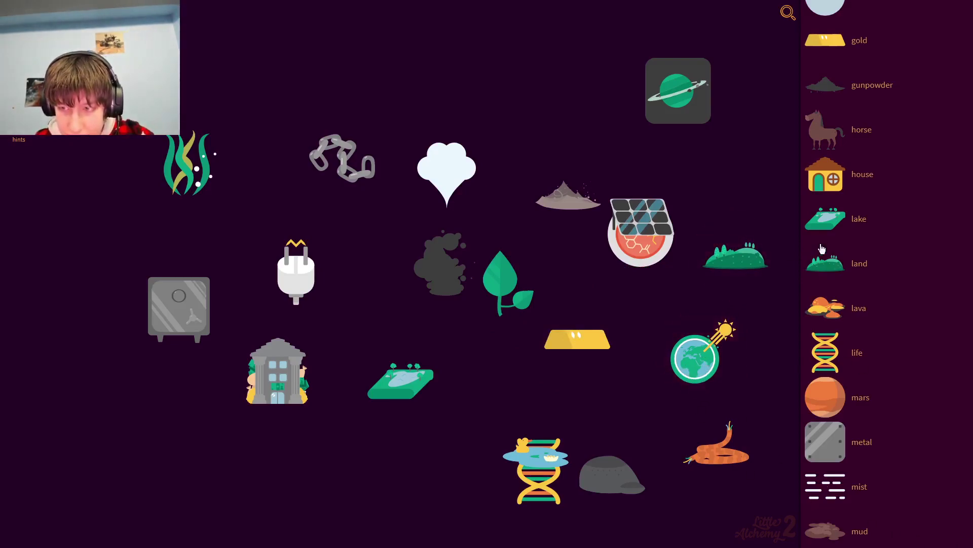
pyautogui.moveTo(834, 185)
pyautogui.mouseDown()
pyautogui.moveTo(601, 350)
pyautogui.moveTo(947, 249)
pyautogui.mouseUp()
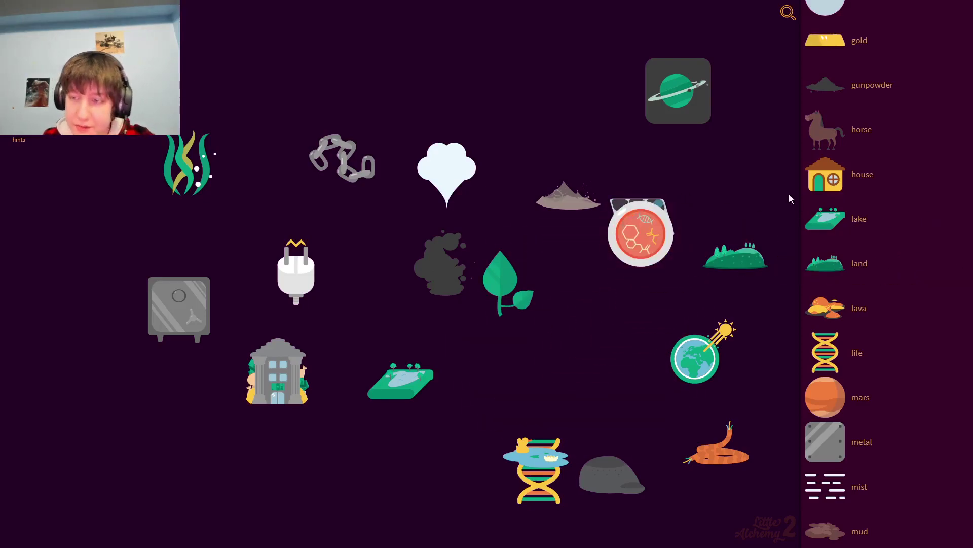
pyautogui.moveTo(641, 224); pyautogui.dragTo(854, 178)
pyautogui.moveTo(631, 230)
pyautogui.mouseDown()
pyautogui.moveTo(569, 200)
pyautogui.moveTo(937, 241)
pyautogui.mouseUp()
# Step: Drop lake onto a new house to discover swimming pool and close its announcement
pyautogui.moveTo(844, 177)
pyautogui.mouseDown()
pyautogui.moveTo(738, 163)
pyautogui.moveTo(970, 244)
pyautogui.mouseUp()
pyautogui.moveTo(742, 162); pyautogui.dragTo(750, 170)
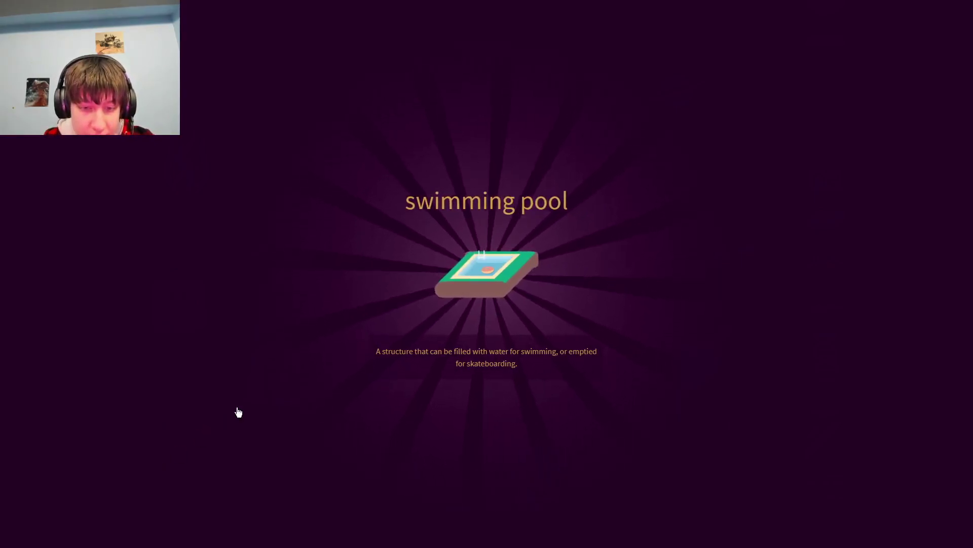
pyautogui.click(276, 395)
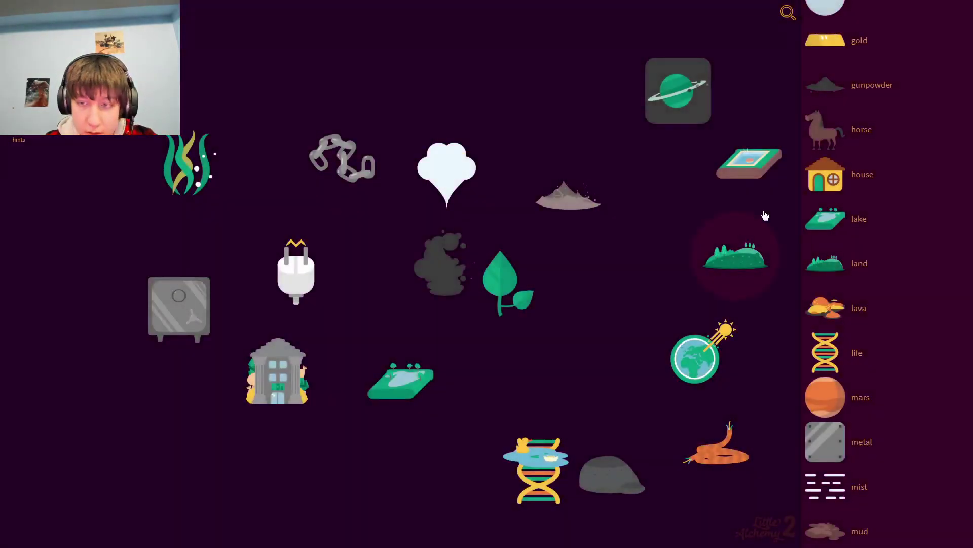
# Step: Move the swimming pool beside the mountain and try pairing it with a house
pyautogui.moveTo(763, 187)
pyautogui.mouseDown()
pyautogui.moveTo(482, 232)
pyautogui.moveTo(518, 258)
pyautogui.moveTo(693, 224)
pyautogui.moveTo(672, 191)
pyautogui.mouseUp()
pyautogui.moveTo(812, 183)
pyautogui.mouseDown()
pyautogui.moveTo(658, 203)
pyautogui.moveTo(893, 183)
pyautogui.mouseUp()
pyautogui.moveTo(650, 204); pyautogui.dragTo(779, 198)
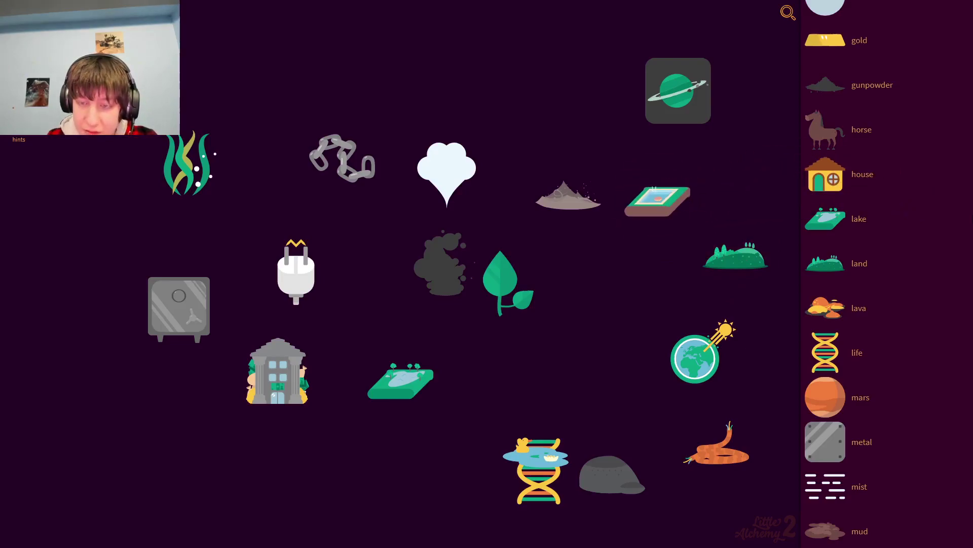
pyautogui.scroll(1, 873, 264)
pyautogui.scroll(1, 872, 264)
pyautogui.scroll(1, 873, 263)
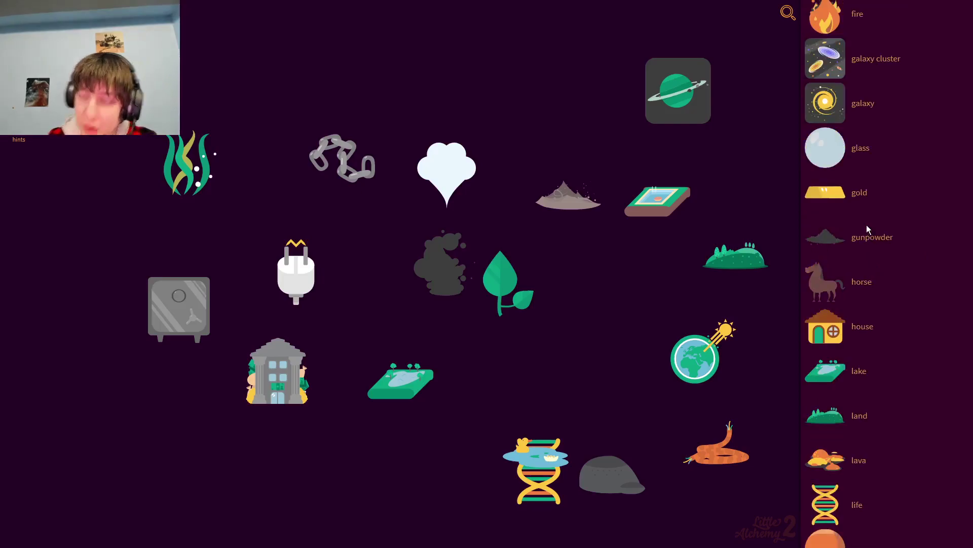
pyautogui.write('o')
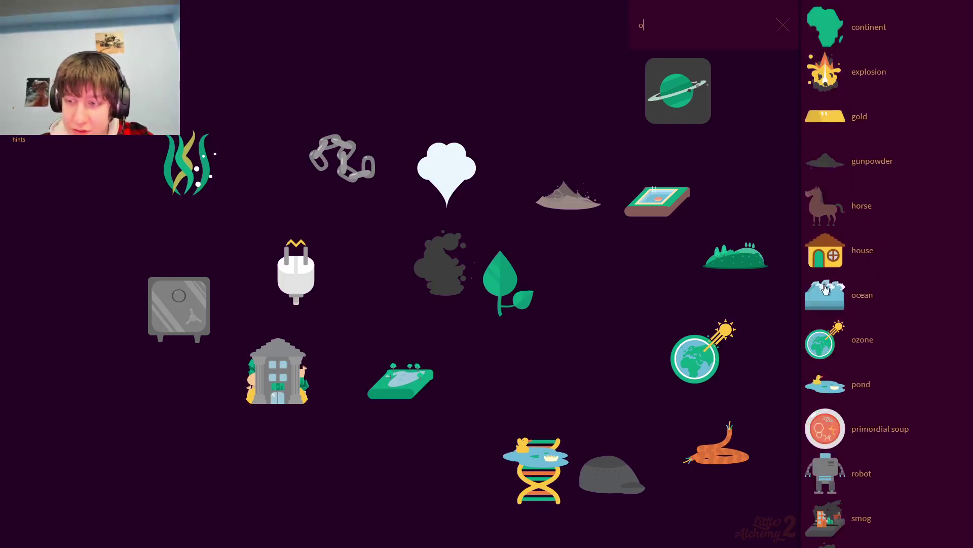
# Step: Drop sand on ocean to discover beach, then combine glass into a light bulb
pyautogui.moveTo(827, 290); pyautogui.dragTo(602, 299)
pyautogui.write('sa')
pyautogui.moveTo(823, 83); pyautogui.dragTo(603, 333)
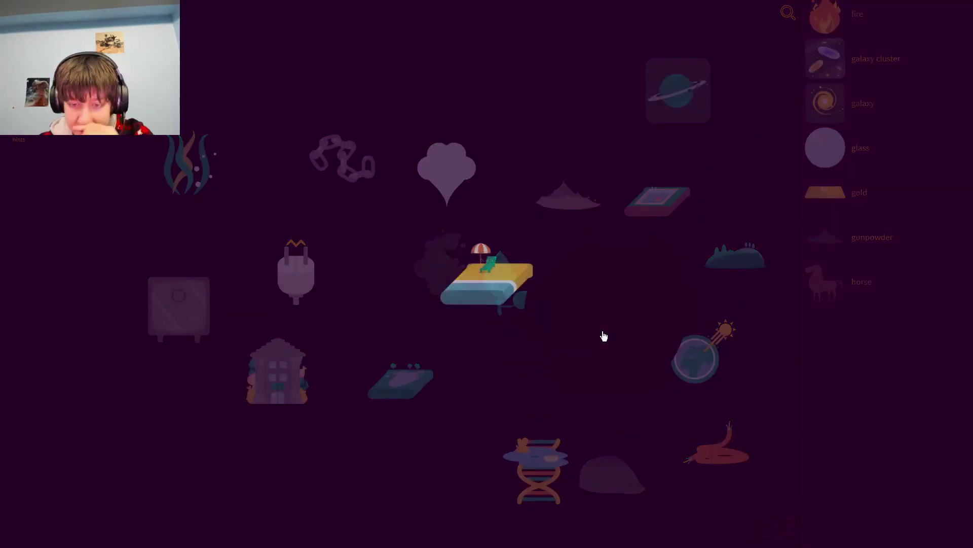
pyautogui.click(602, 336)
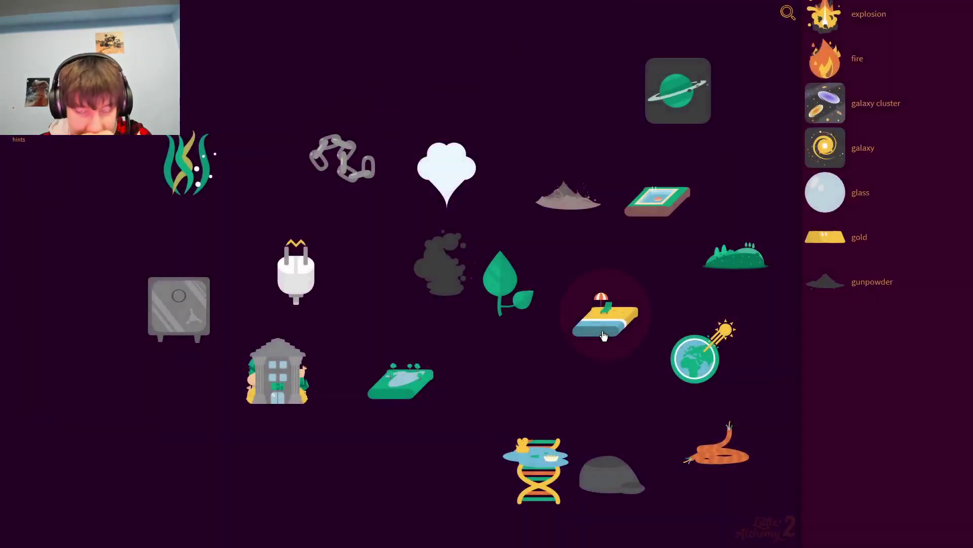
pyautogui.moveTo(842, 204); pyautogui.dragTo(624, 329)
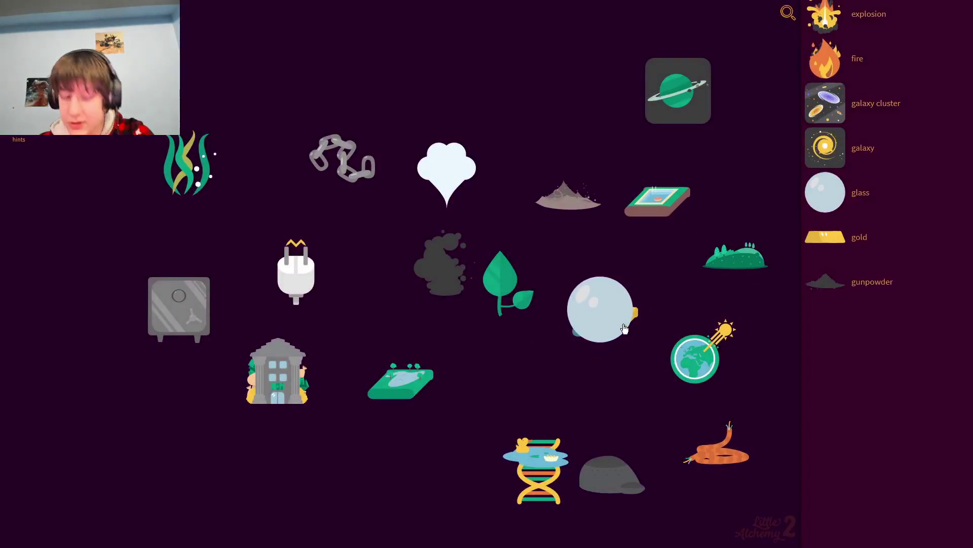
pyautogui.moveTo(624, 306)
pyautogui.mouseDown()
pyautogui.moveTo(742, 280)
pyautogui.moveTo(536, 284)
pyautogui.moveTo(460, 259)
pyautogui.moveTo(444, 151)
pyautogui.moveTo(198, 157)
pyautogui.moveTo(218, 327)
pyautogui.moveTo(213, 318)
pyautogui.moveTo(311, 283)
pyautogui.mouseUp()
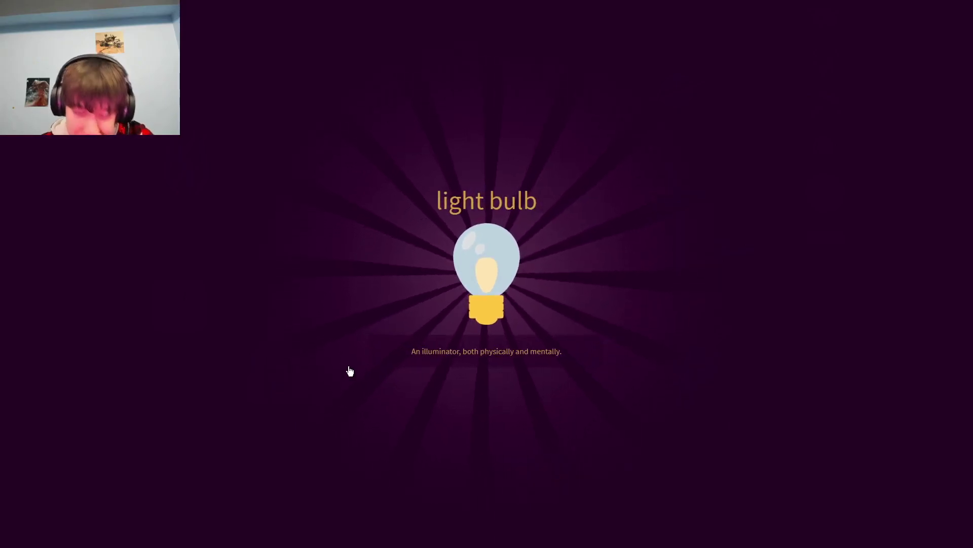
# Step: Confirm 75/720 items in the encyclopedia, then sweep every element off the board
pyautogui.click(468, 324)
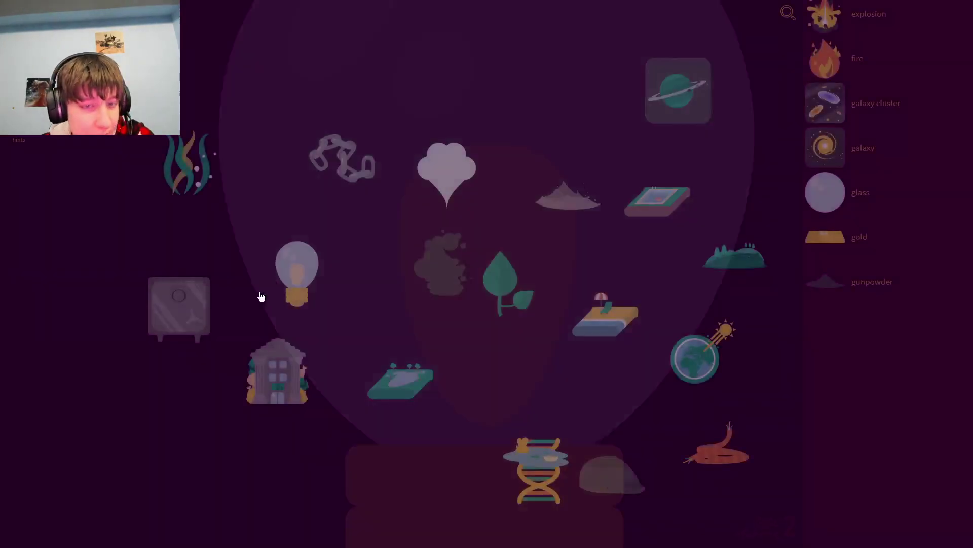
pyautogui.click(19, 76)
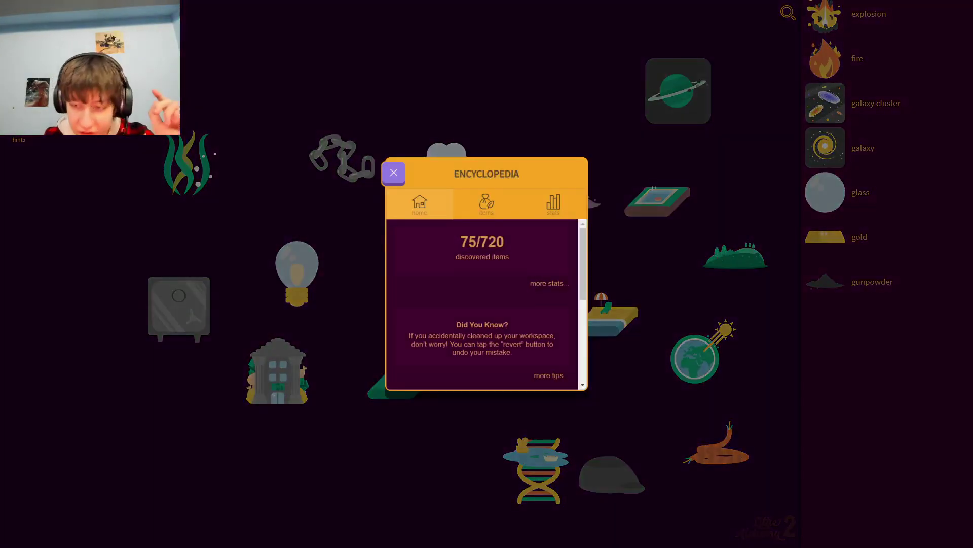
pyautogui.click(394, 173)
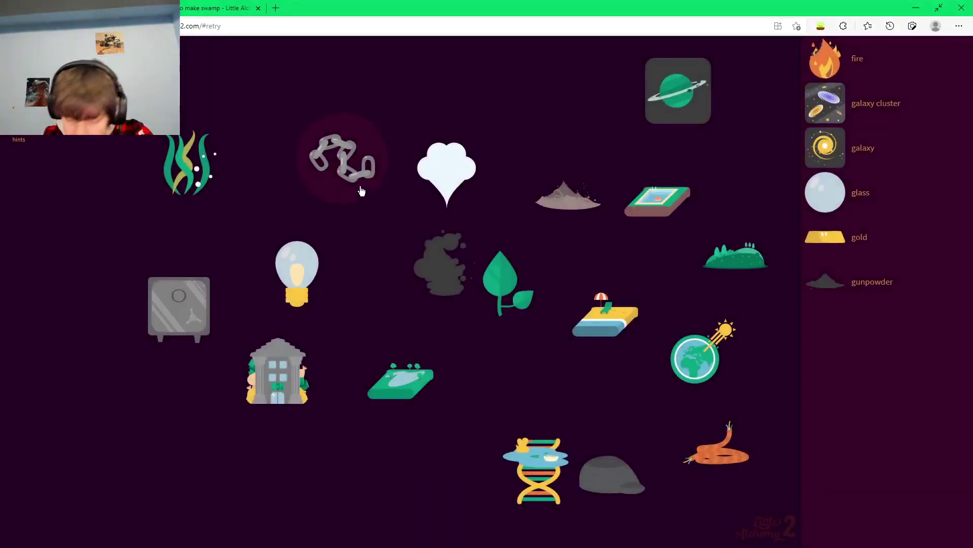
pyautogui.moveTo(581, 174)
pyautogui.mouseDown()
pyautogui.moveTo(563, 165)
pyautogui.moveTo(578, 157)
pyautogui.mouseUp()
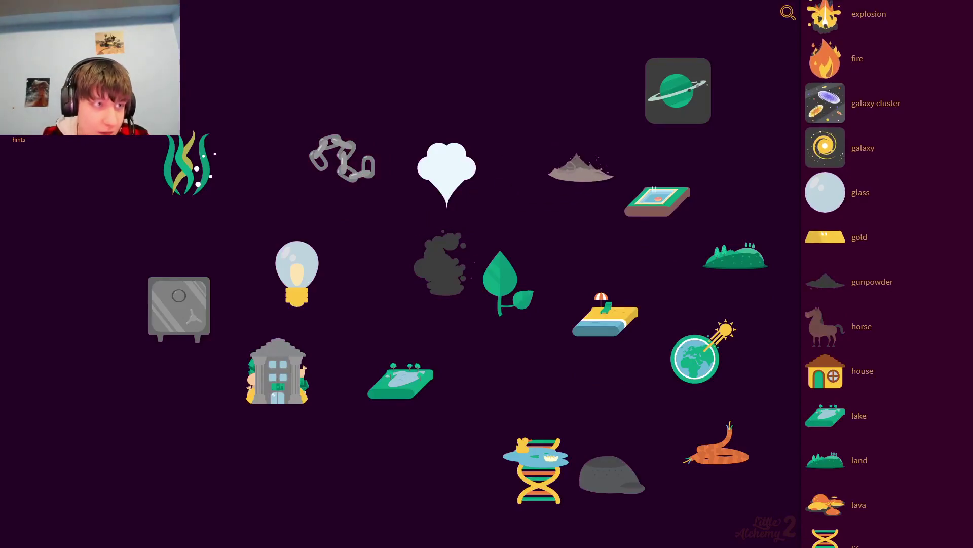
pyautogui.click(792, 525)
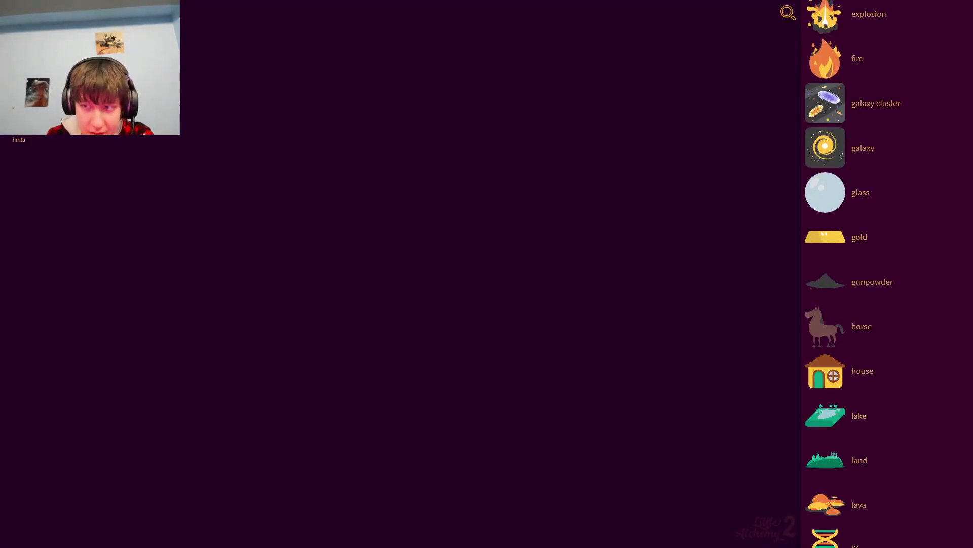
pyautogui.scroll(2, 879, 188)
pyautogui.scroll(10, 879, 188)
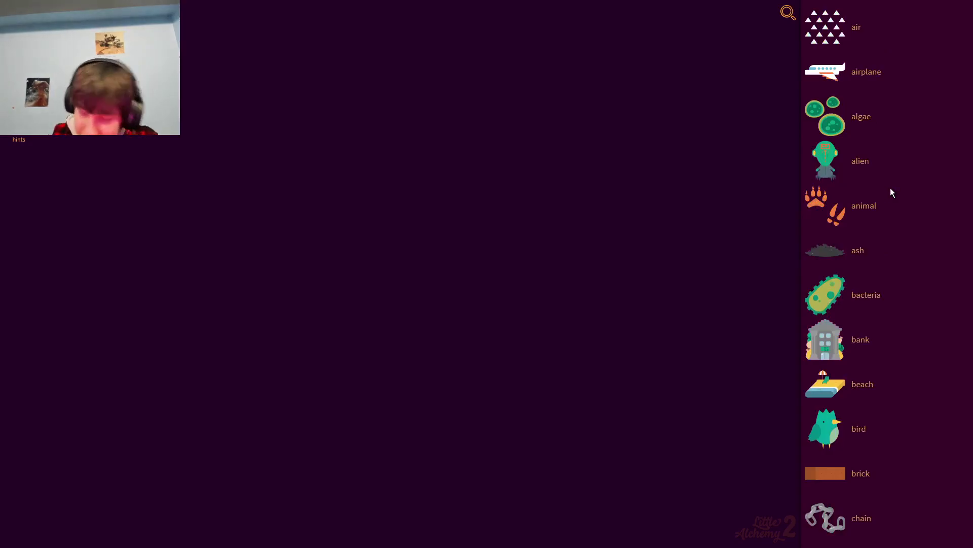